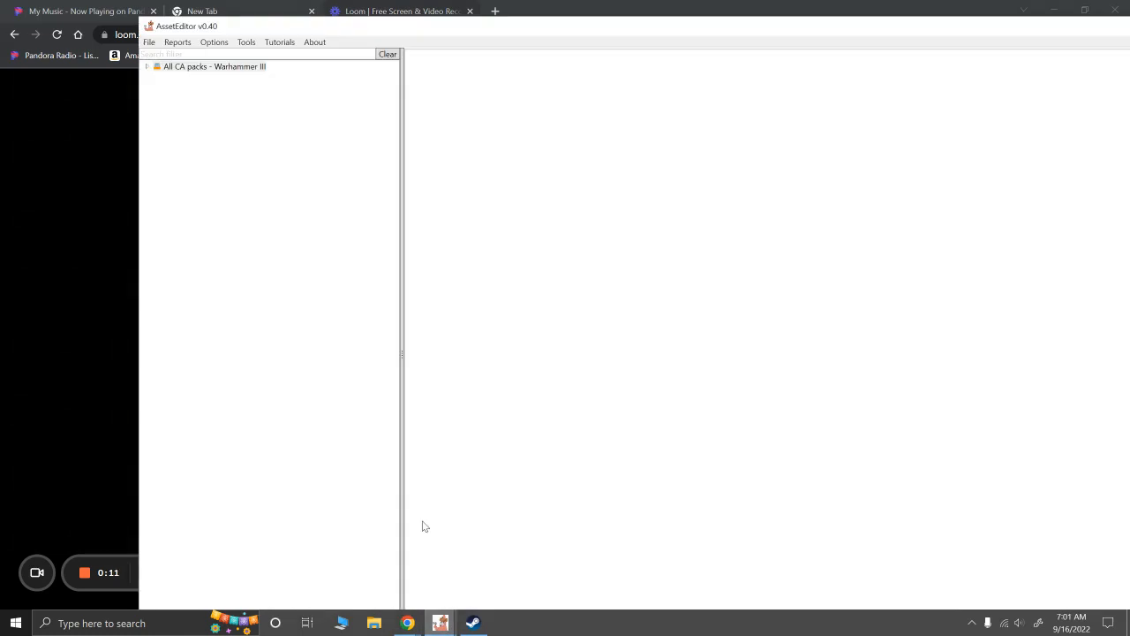
Load the recently used WH3 Reskins.pack file alongside the Warhammer III packs
{"action": "left_click_drag", "start_coordinate": [525, 32], "coordinate": [462, 12]}
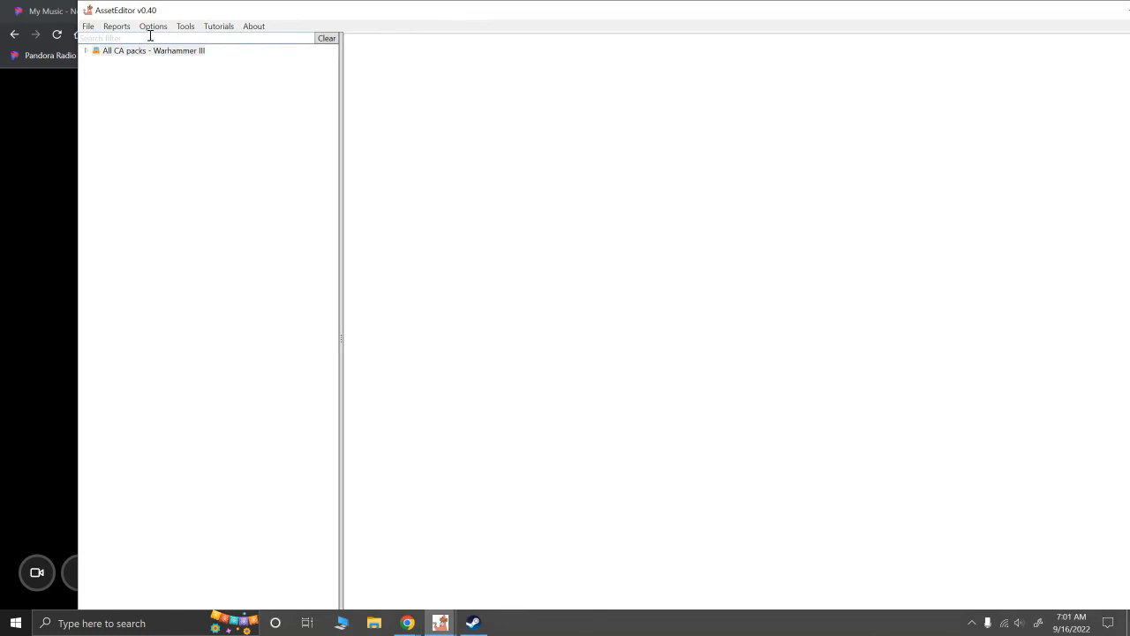
{"action": "left_click", "coordinate": [89, 26]}
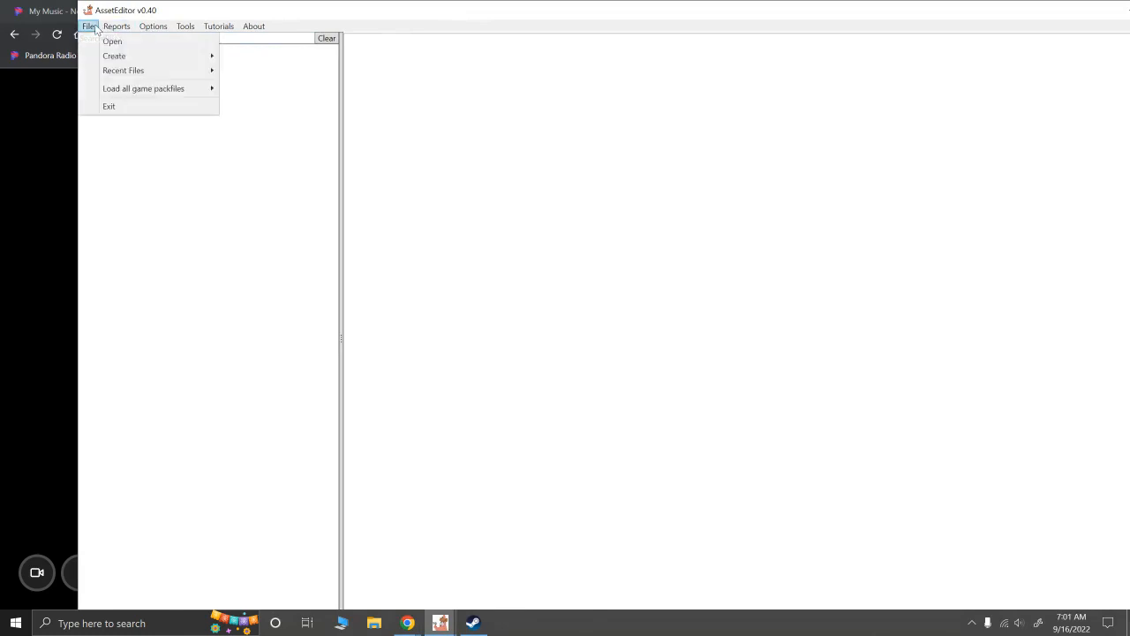
{"action": "mouse_move", "coordinate": [118, 74]}
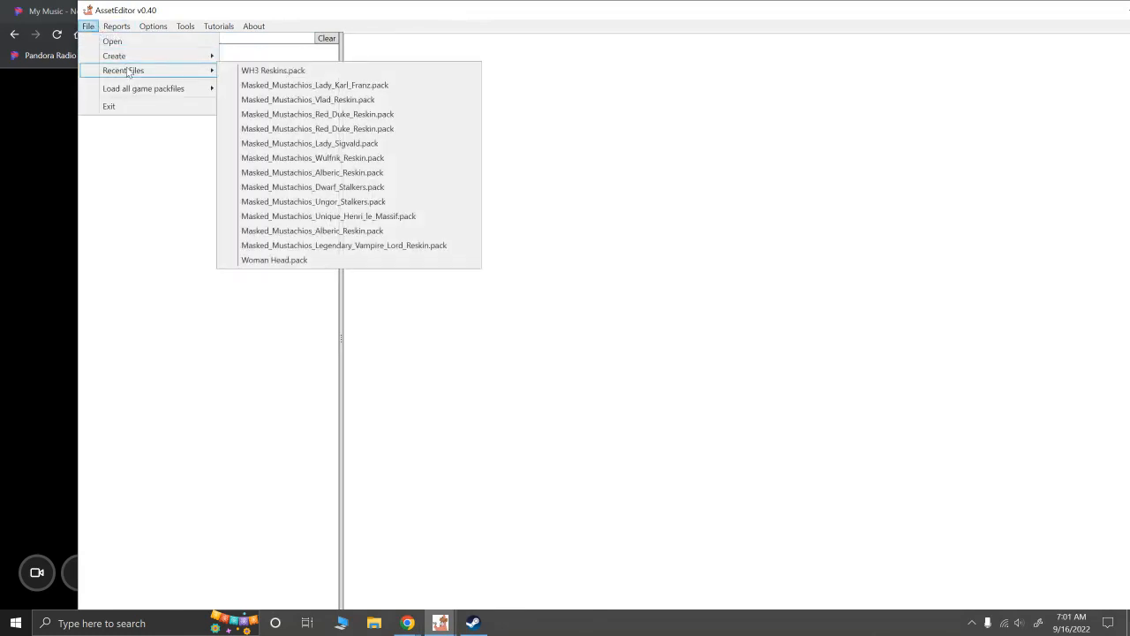
{"action": "left_click", "coordinate": [254, 75]}
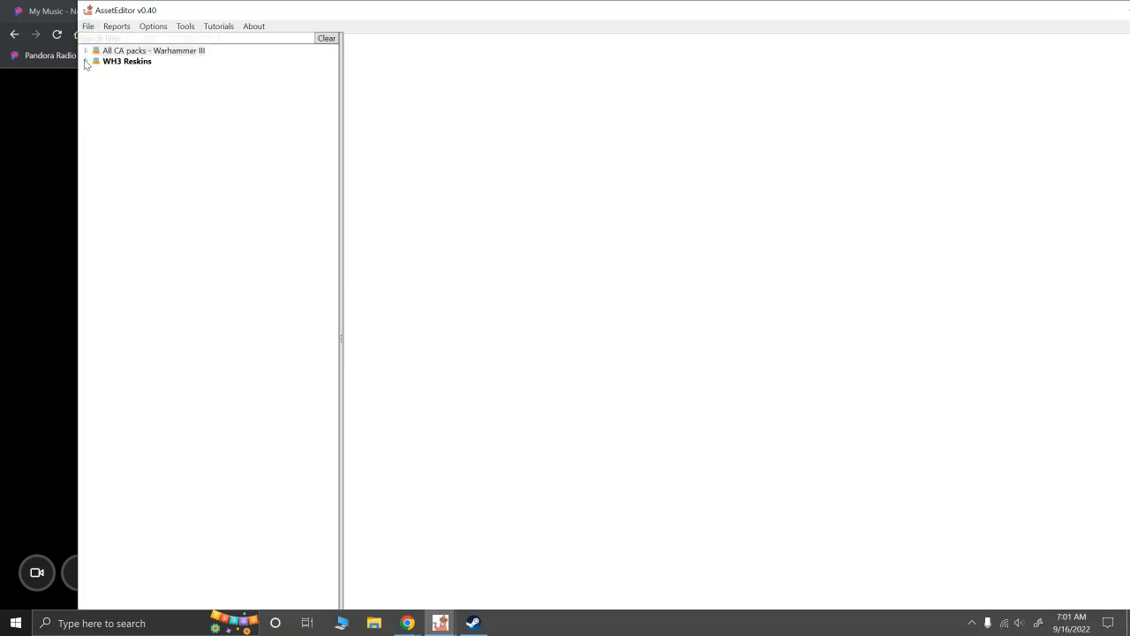
Filter the pack files for "karl" and open emp_karl_franz.rigid_model_v2 from the Warhammer III CA packs
{"action": "left_click", "coordinate": [115, 38]}
{"action": "type", "text": "karl"}
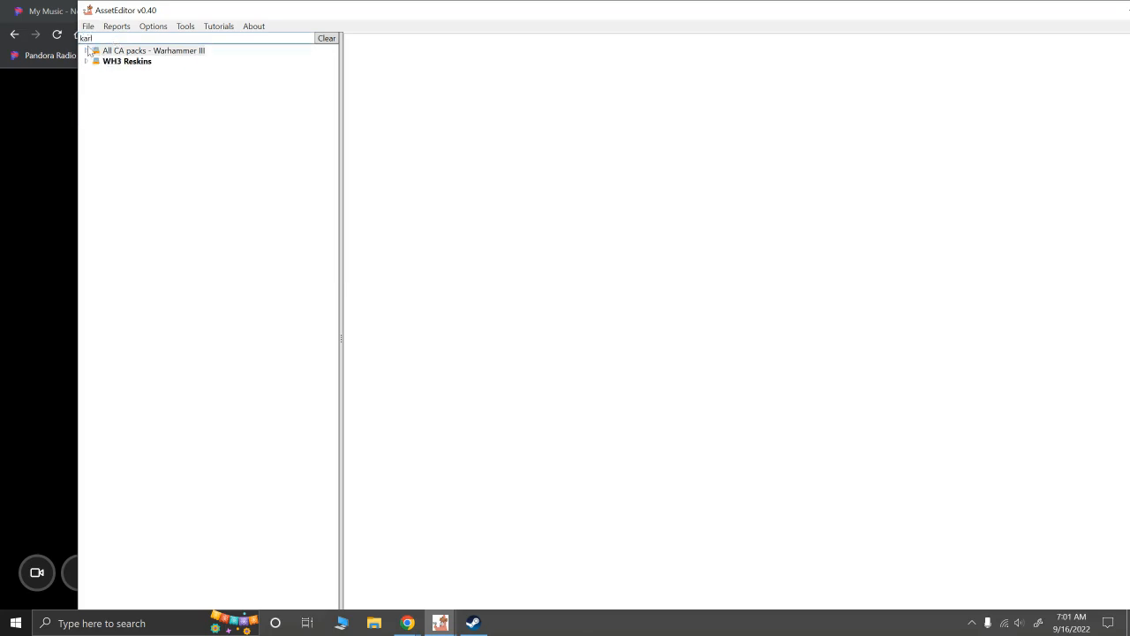
{"action": "left_click", "coordinate": [86, 50]}
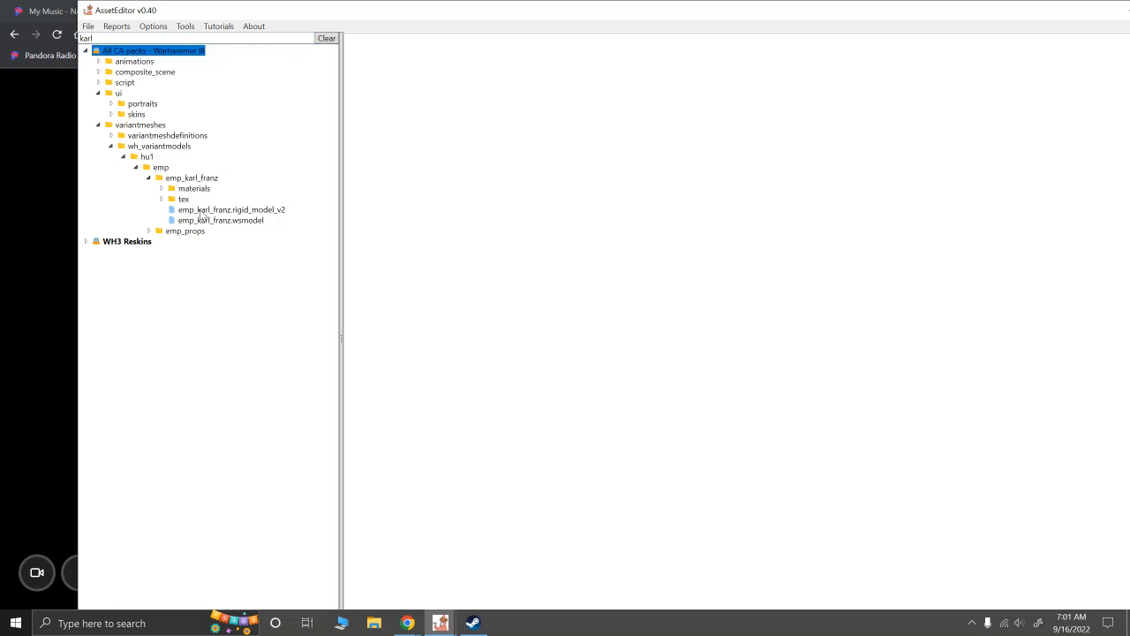
{"action": "left_click", "coordinate": [202, 210]}
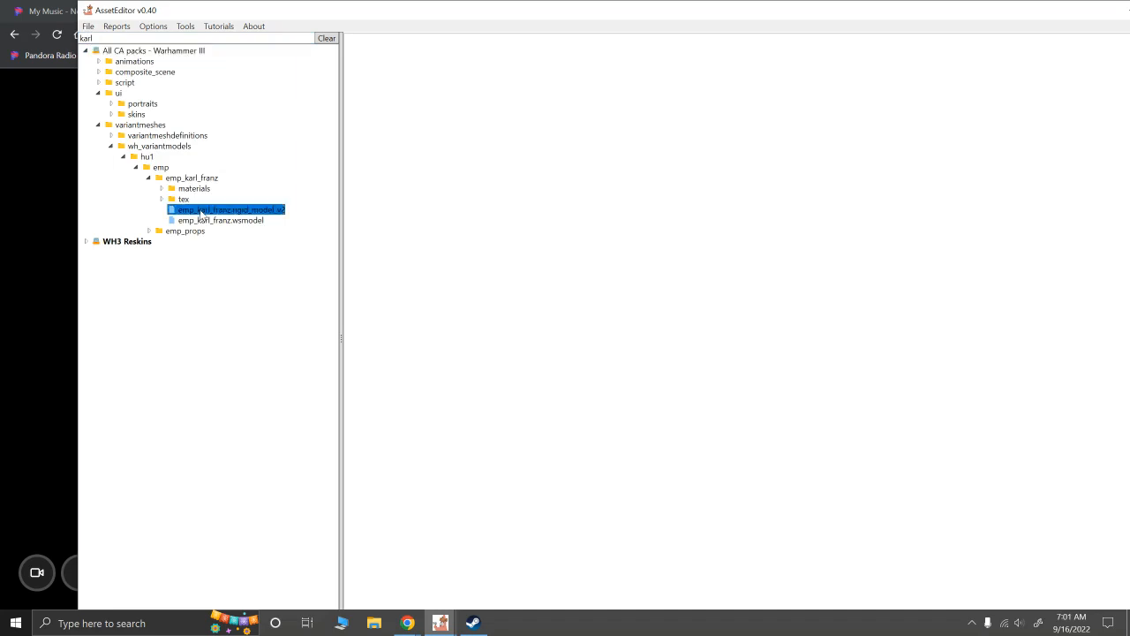
{"action": "double_click", "coordinate": [255, 210]}
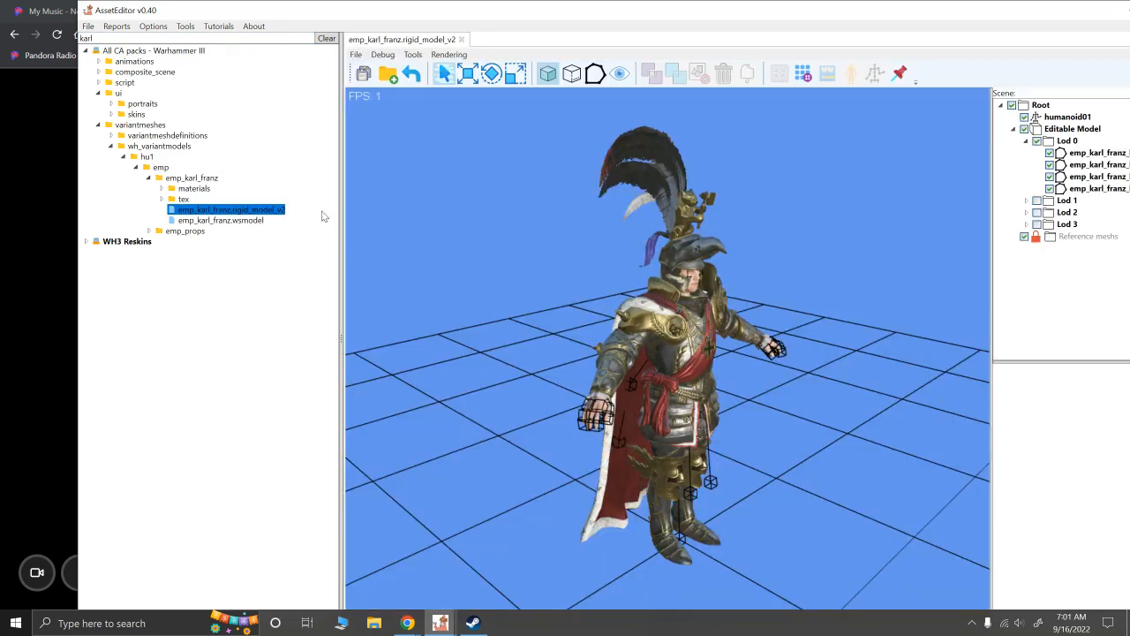
Examine the full Karl Franz model from the front and side, including his armour, cape and plumed helmet
{"action": "left_click_drag", "start_coordinate": [827, 289], "coordinate": [764, 312], "text": "alt"}
{"action": "scroll", "coordinate": [728, 272], "scroll_direction": "up", "scroll_amount": 2}
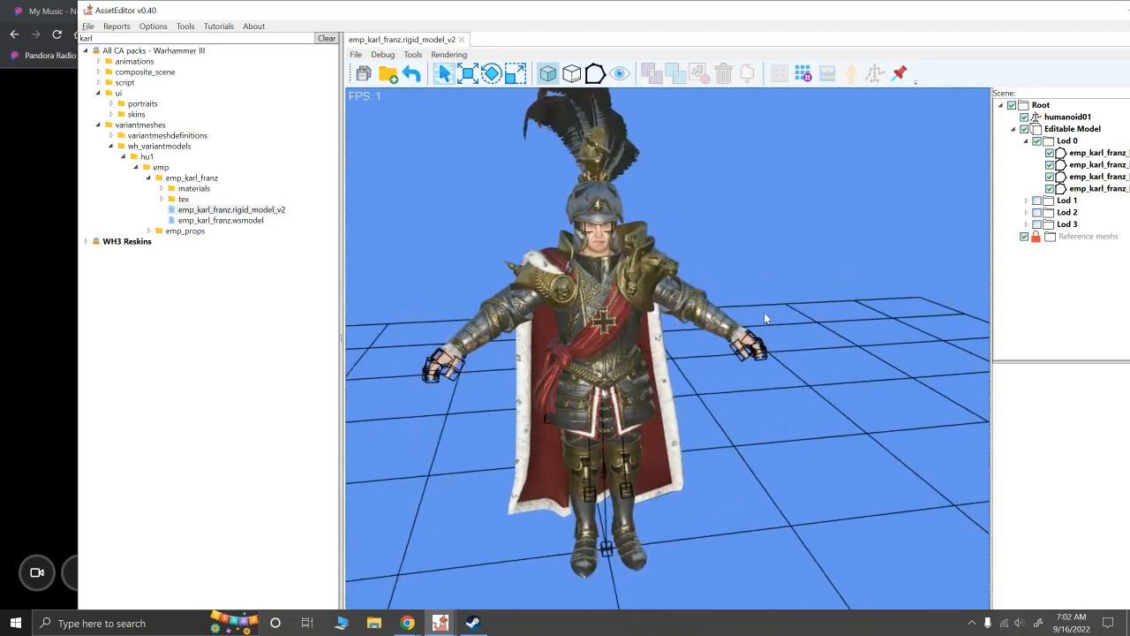
{"action": "scroll", "coordinate": [764, 311], "scroll_direction": "up", "scroll_amount": 2}
{"action": "right_click_drag", "start_coordinate": [764, 312], "coordinate": [785, 322], "text": "alt"}
{"action": "left_click_drag", "start_coordinate": [799, 380], "coordinate": [796, 381], "text": "alt"}
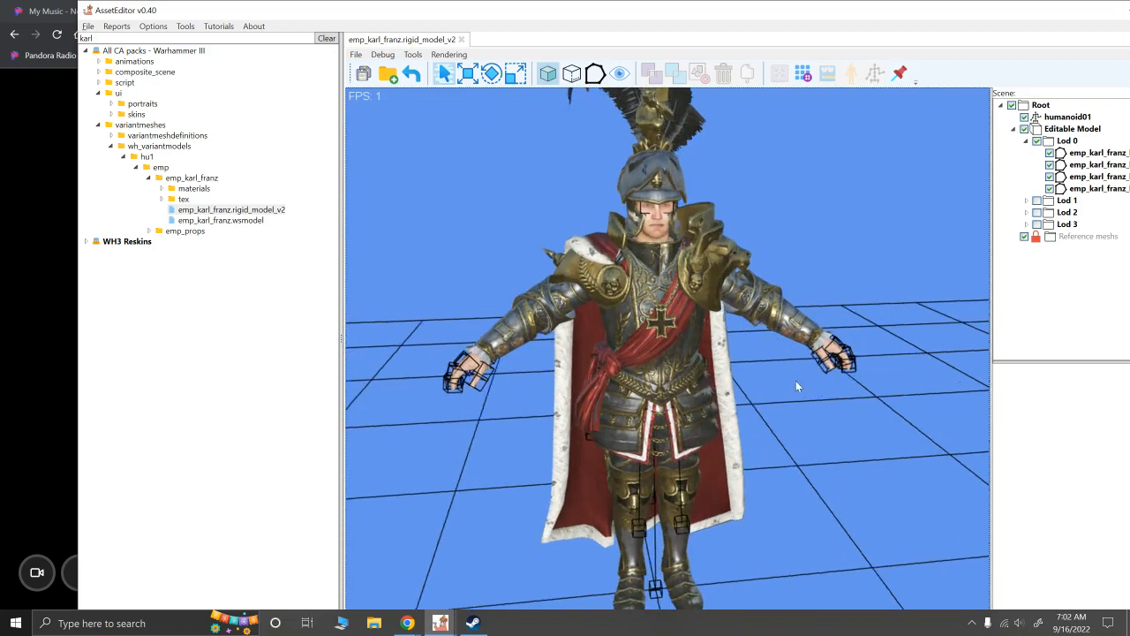
{"action": "right_click_drag", "start_coordinate": [795, 380], "coordinate": [769, 351], "text": "alt"}
{"action": "mouse_move", "coordinate": [769, 349]}
{"action": "left_mouse_down", "text": "alt"}
{"action": "mouse_move", "coordinate": [741, 339]}
{"action": "mouse_move", "coordinate": [761, 342]}
{"action": "mouse_move", "coordinate": [768, 329]}
{"action": "left_mouse_up", "text": "alt"}
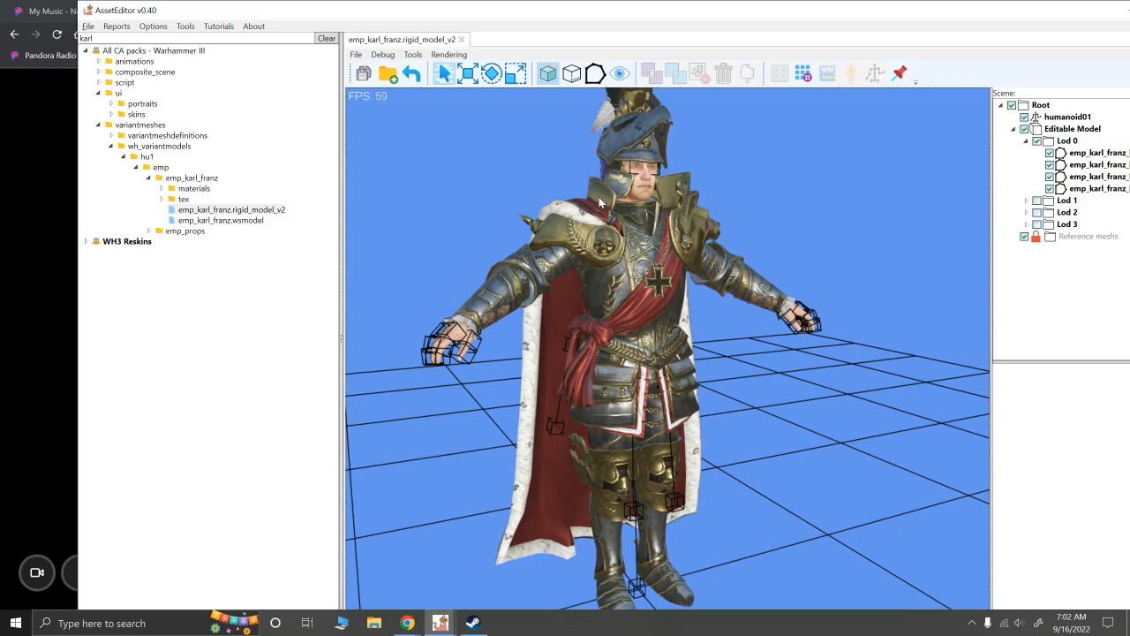
{"action": "left_click_drag", "start_coordinate": [680, 264], "coordinate": [677, 291], "text": "alt"}
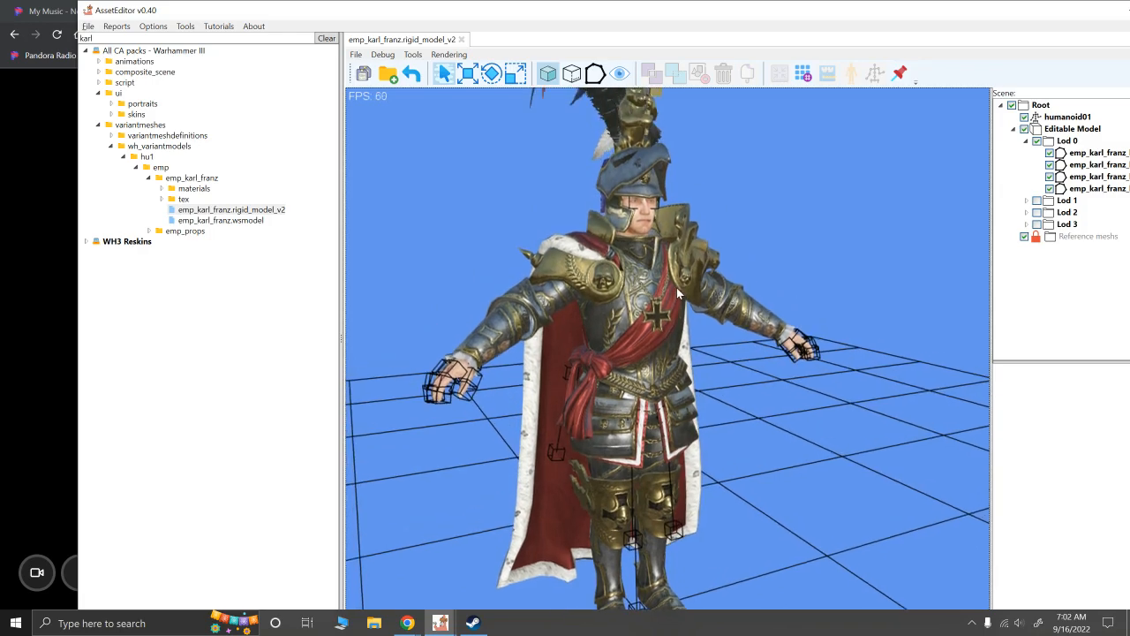
{"action": "left_click_drag", "start_coordinate": [700, 256], "coordinate": [651, 326], "text": "alt"}
{"action": "scroll", "coordinate": [611, 318], "scroll_direction": "up", "scroll_amount": 2, "text": "alt"}
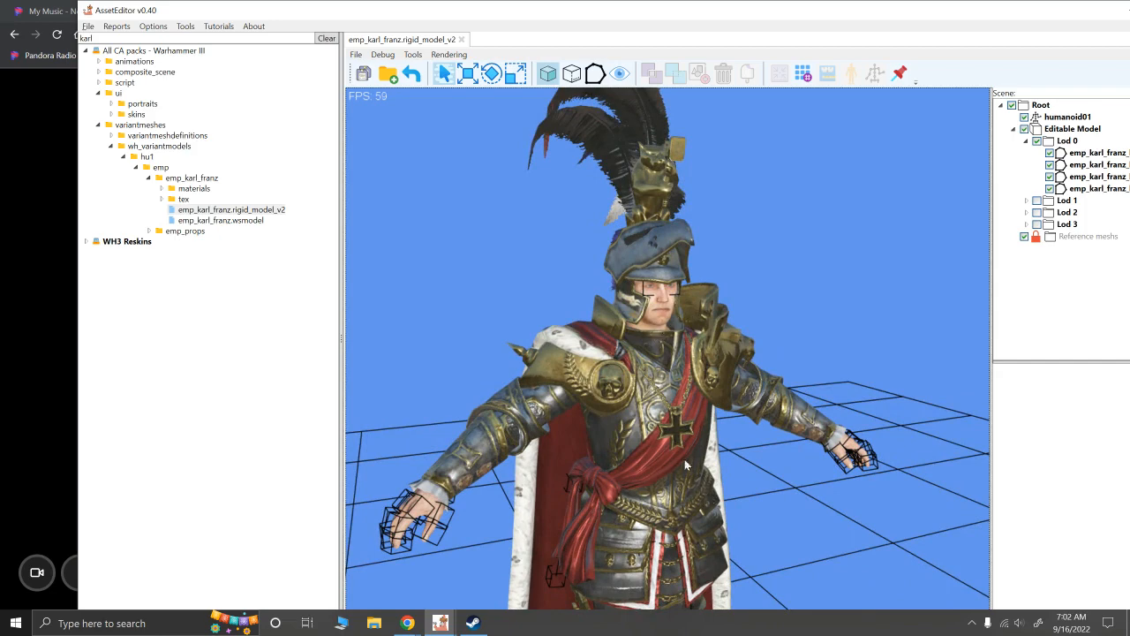
{"action": "left_click_drag", "start_coordinate": [662, 346], "coordinate": [651, 337], "text": "alt"}
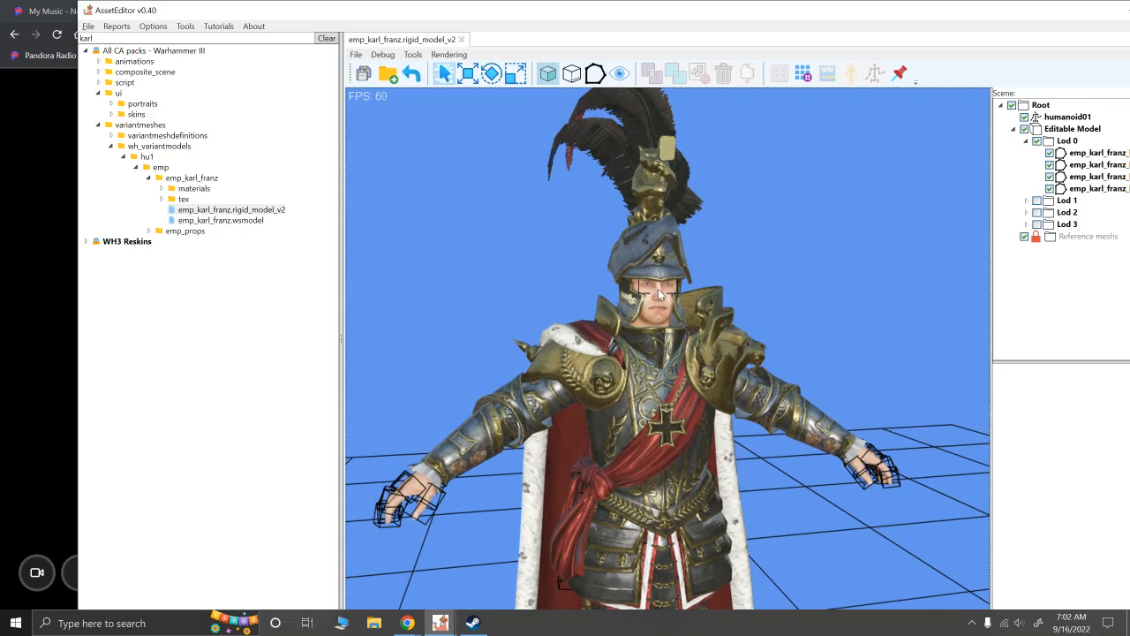
Inspect the head and helmet up close, including the face, cheek guards and visor
{"action": "left_click_drag", "start_coordinate": [808, 399], "coordinate": [645, 354], "text": "alt"}
{"action": "scroll", "coordinate": [645, 354], "scroll_direction": "up", "scroll_amount": 2}
{"action": "right_click_drag", "start_coordinate": [645, 355], "coordinate": [674, 378], "text": "alt"}
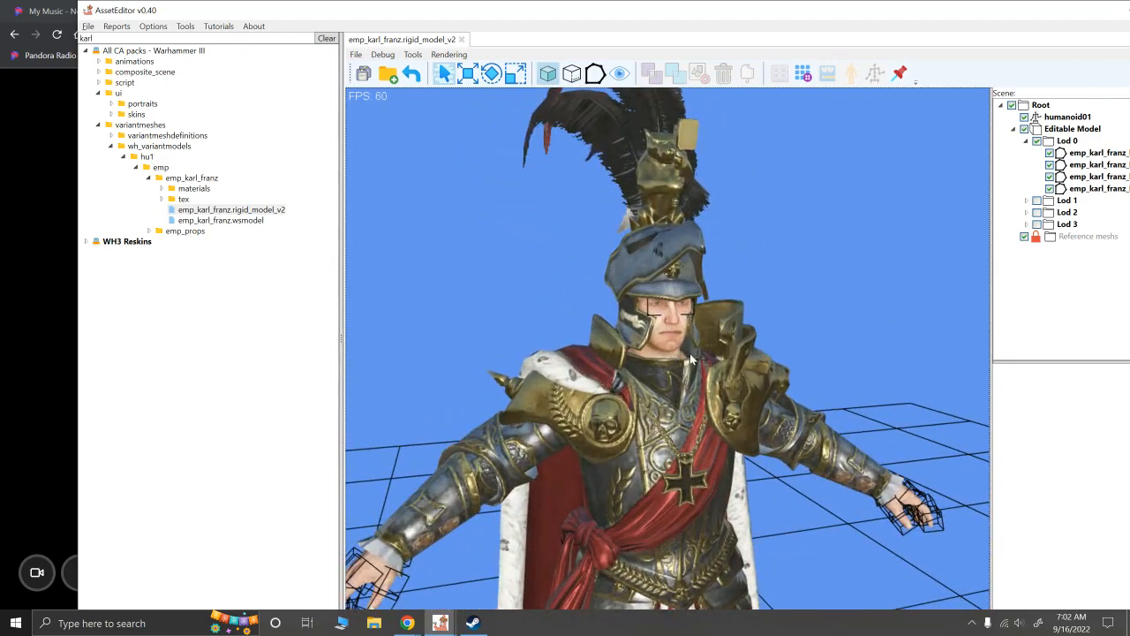
{"action": "scroll", "coordinate": [690, 353], "scroll_direction": "up", "scroll_amount": 2}
{"action": "scroll", "coordinate": [682, 346], "scroll_direction": "up", "scroll_amount": 1}
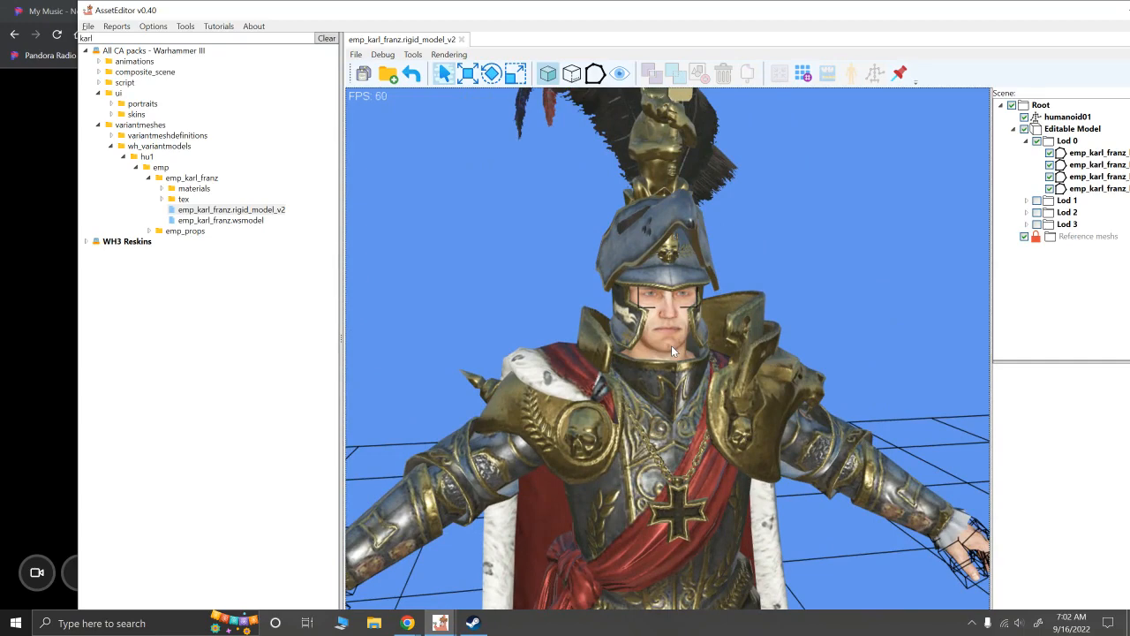
{"action": "left_click_drag", "start_coordinate": [672, 346], "coordinate": [686, 380], "text": "alt"}
{"action": "scroll", "coordinate": [658, 353], "scroll_direction": "up", "scroll_amount": 1}
{"action": "scroll", "coordinate": [691, 382], "scroll_direction": "up", "scroll_amount": 2}
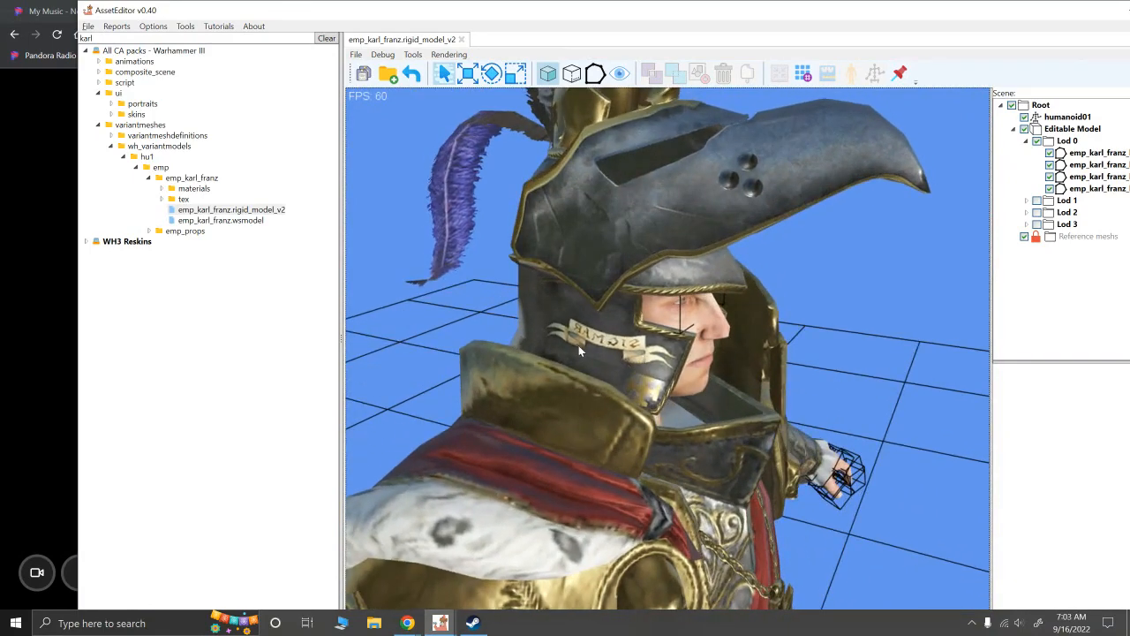
{"action": "left_click_drag", "start_coordinate": [579, 349], "coordinate": [712, 411], "text": "alt"}
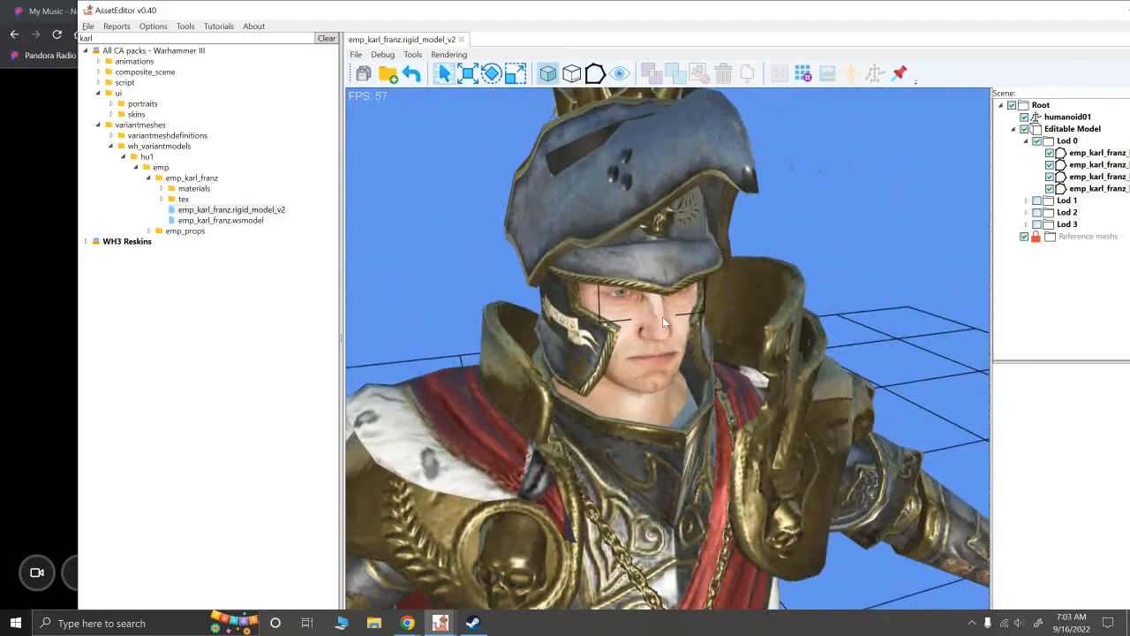
{"action": "left_click_drag", "start_coordinate": [545, 323], "coordinate": [624, 379], "text": "alt"}
{"action": "scroll", "coordinate": [624, 375], "scroll_direction": "down", "scroll_amount": 5}
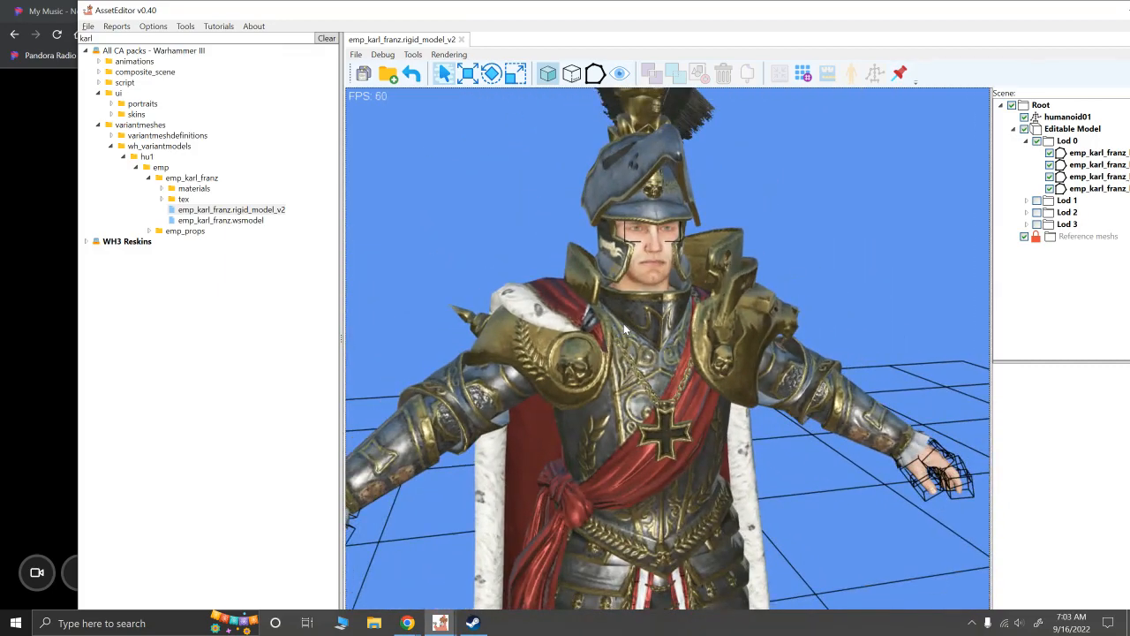
{"action": "mouse_move", "coordinate": [660, 312]}
{"action": "left_mouse_down", "text": "alt"}
{"action": "mouse_move", "coordinate": [675, 311]}
{"action": "mouse_move", "coordinate": [664, 325]}
{"action": "left_mouse_up", "text": "alt"}
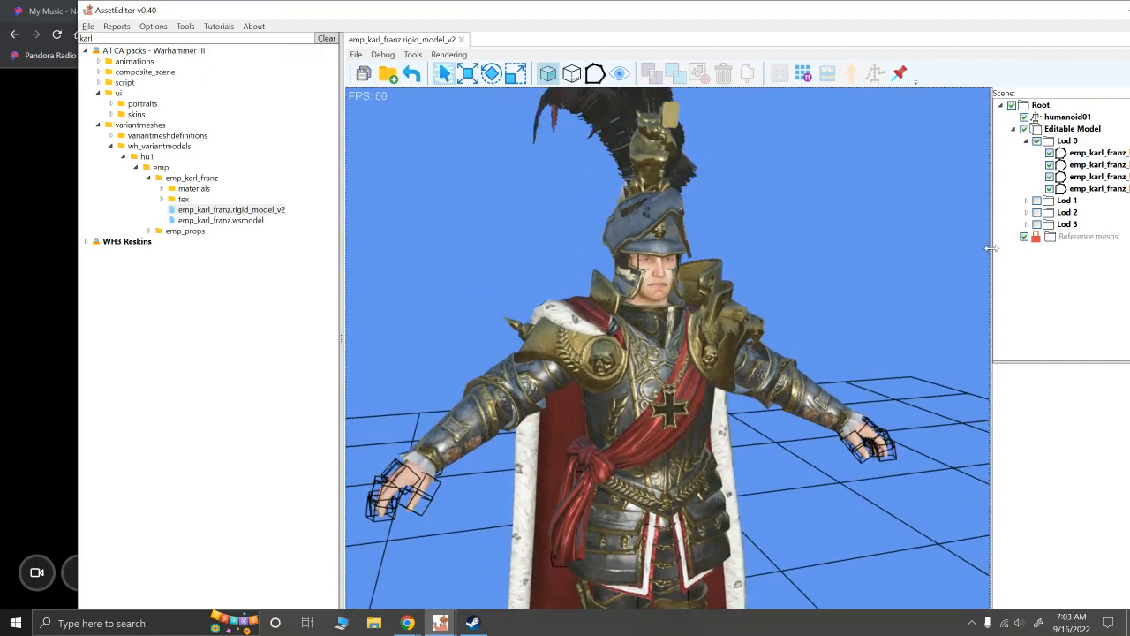
Widen the scene tree and toggle the visibility of both Lod 0 head meshes to identify what they contain
{"action": "left_click_drag", "start_coordinate": [991, 248], "coordinate": [899, 252]}
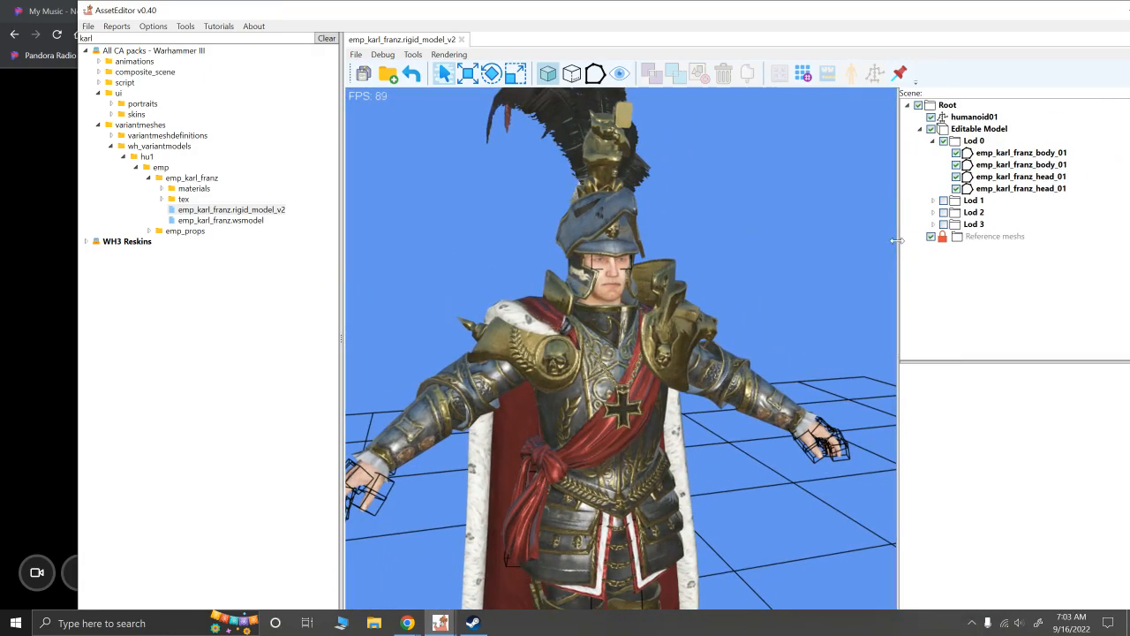
{"action": "left_click", "coordinate": [956, 189]}
{"action": "left_click", "coordinate": [961, 180]}
{"action": "left_click", "coordinate": [957, 178]}
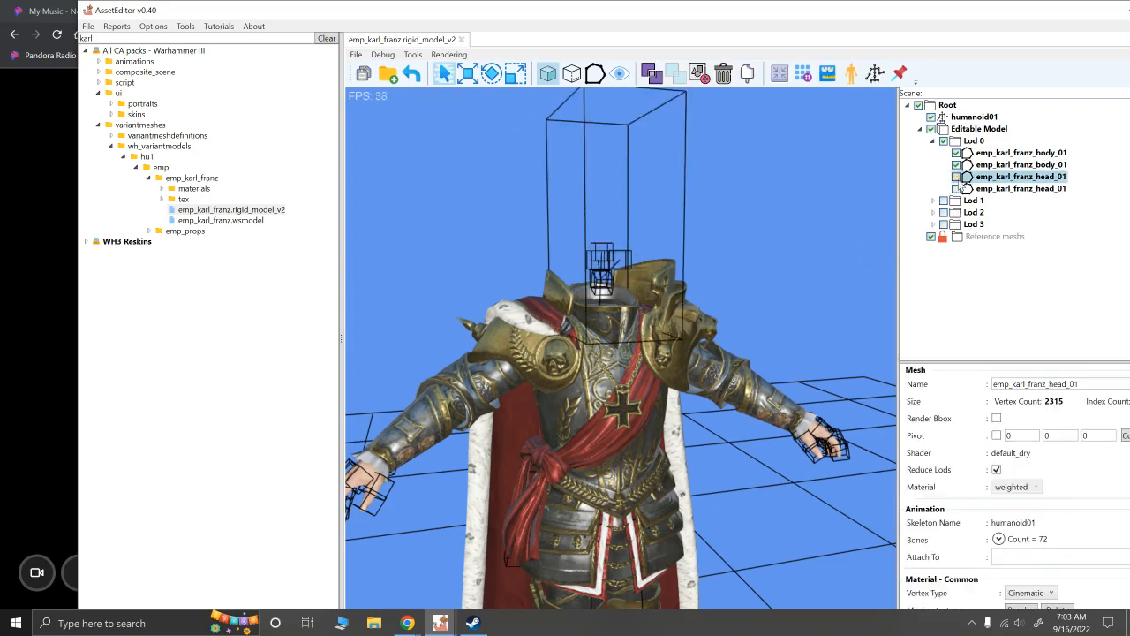
{"action": "left_click", "coordinate": [957, 178]}
{"action": "left_click", "coordinate": [956, 190]}
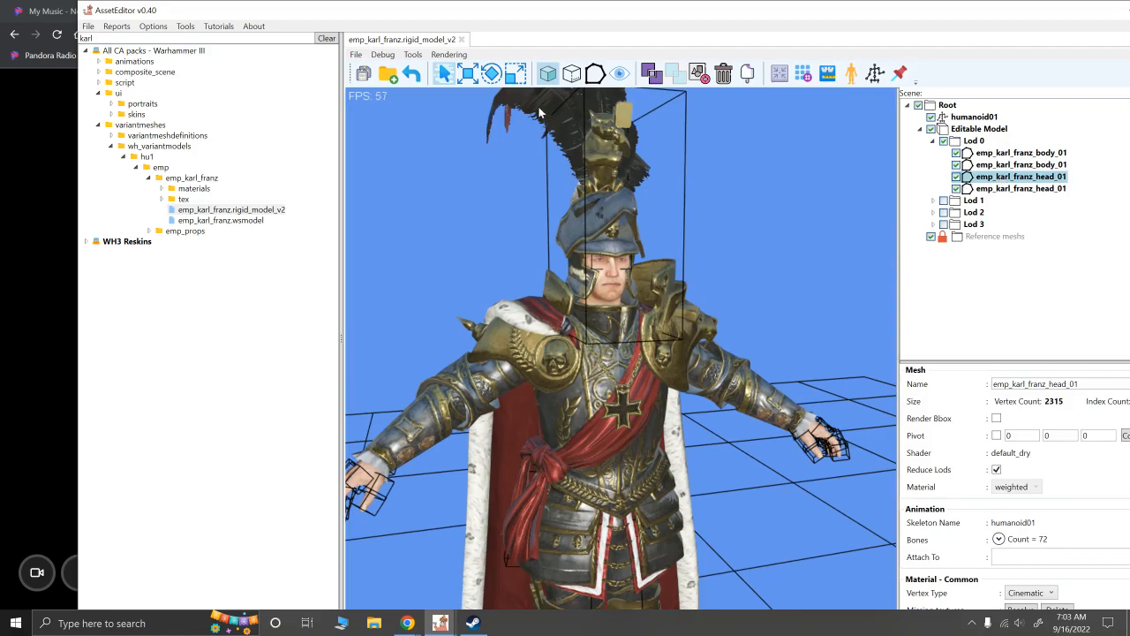
Isolate the first emp_karl_franz_head_01 mesh in the view and divide it into separate submeshes
{"action": "left_click", "coordinate": [620, 78]}
{"action": "left_click_drag", "start_coordinate": [696, 189], "coordinate": [713, 206], "text": "alt"}
{"action": "right_click_drag", "start_coordinate": [713, 207], "coordinate": [740, 295], "text": "alt"}
{"action": "scroll", "coordinate": [740, 295], "scroll_direction": "up", "scroll_amount": 4, "text": "alt"}
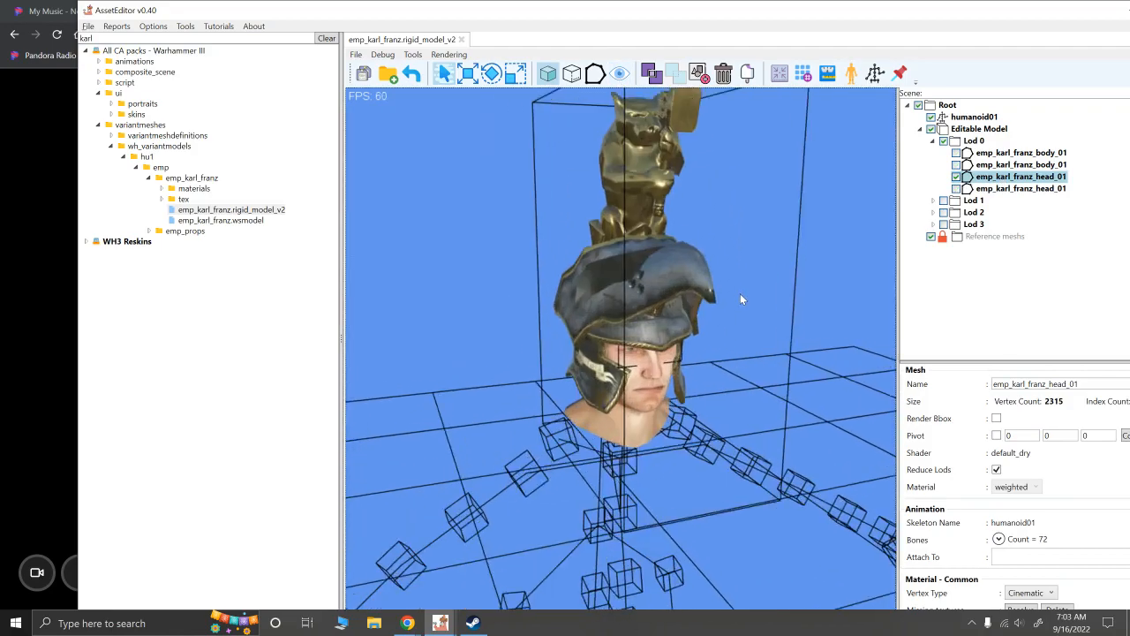
{"action": "left_click_drag", "start_coordinate": [740, 295], "coordinate": [799, 350], "text": "alt"}
{"action": "left_click", "coordinate": [653, 74]}
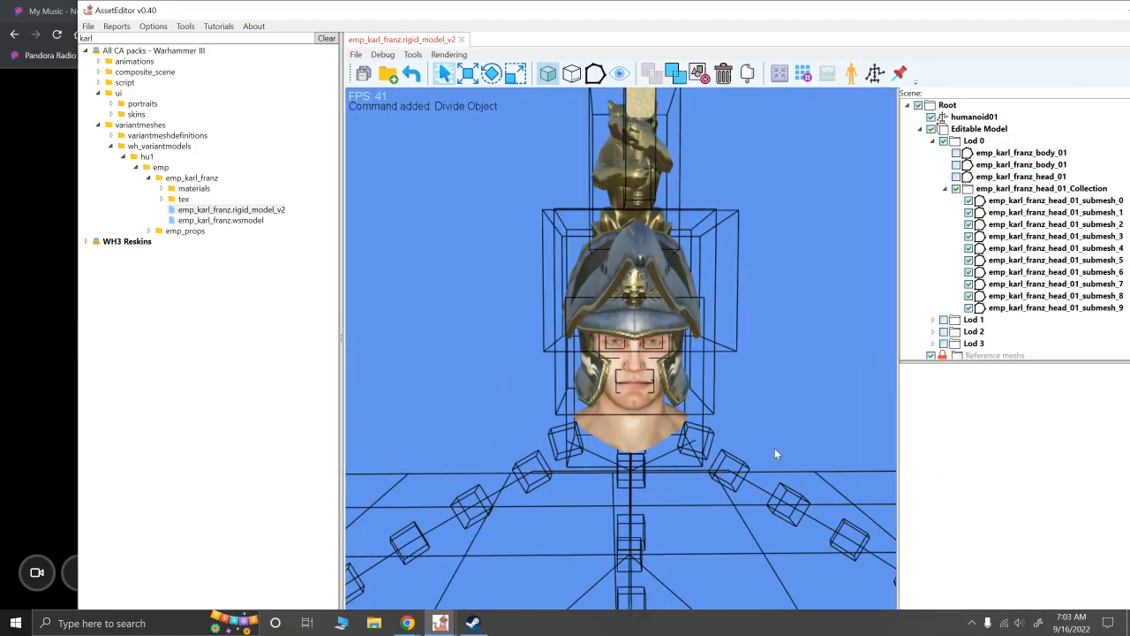
Try deleting the face and neck submesh from the divided head, and undo the deletion
{"action": "left_click", "coordinate": [774, 448]}
{"action": "left_click", "coordinate": [640, 430]}
{"action": "key", "text": "Delete"}
{"action": "scroll", "coordinate": [707, 441], "scroll_direction": "up", "scroll_amount": 3, "text": "alt"}
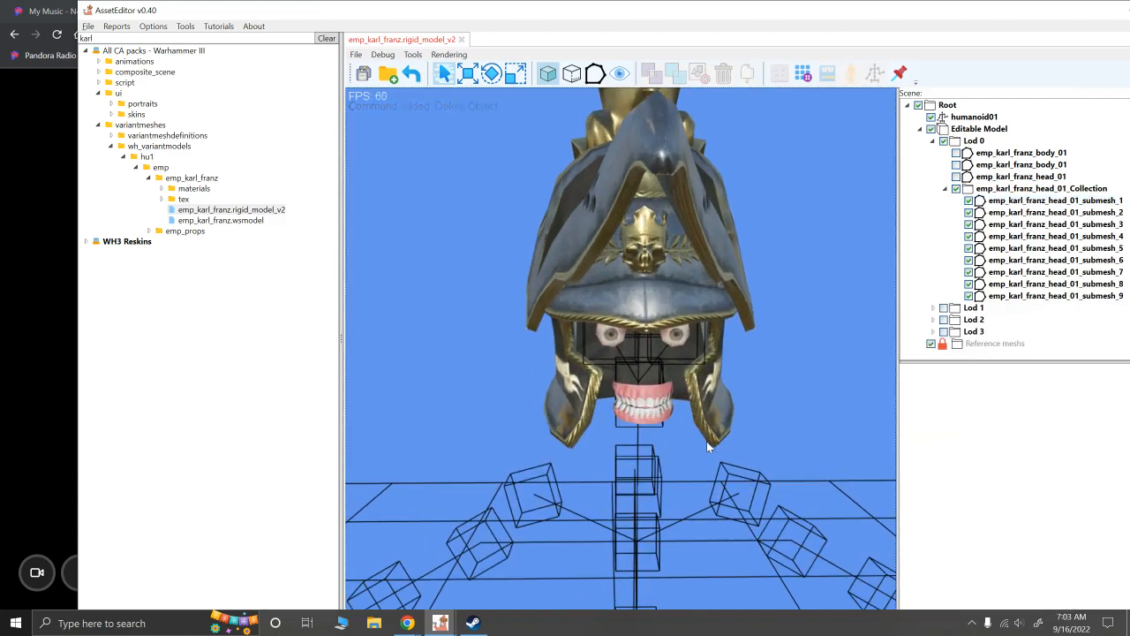
{"action": "key", "text": "ctrl+z"}
Delete the face, mouth and teeth submeshes (0, 3, 4 and 5) from the head collection, keeping the helmet and eyes
{"action": "left_click_drag", "start_coordinate": [771, 480], "coordinate": [745, 433], "text": "alt"}
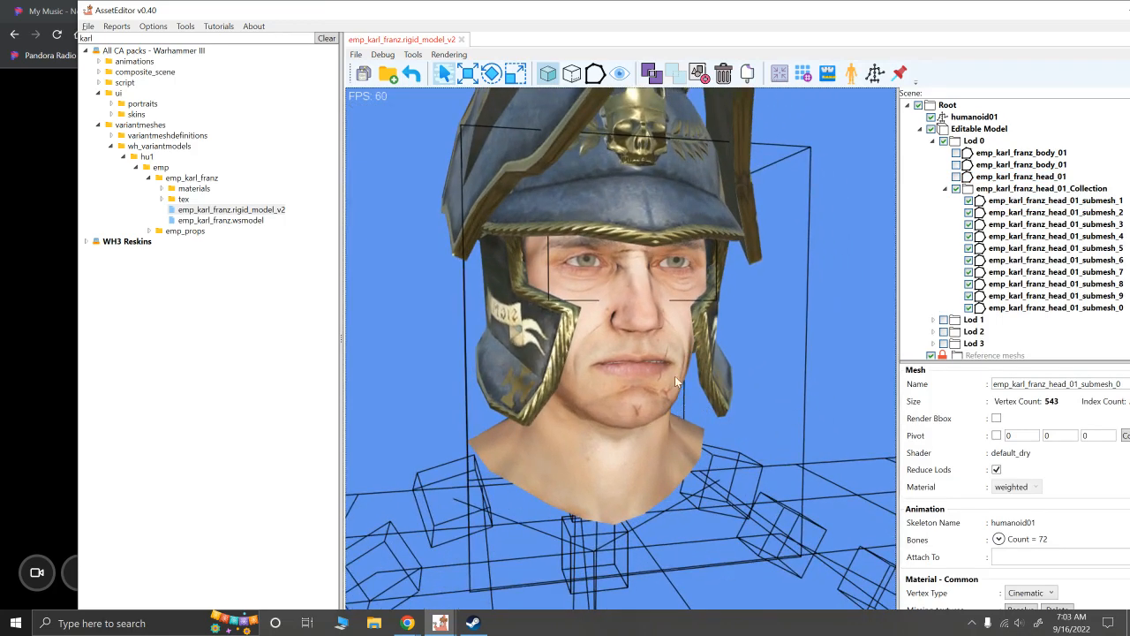
{"action": "key", "text": "Delete"}
{"action": "left_click", "coordinate": [626, 344]}
{"action": "key", "text": "Delete"}
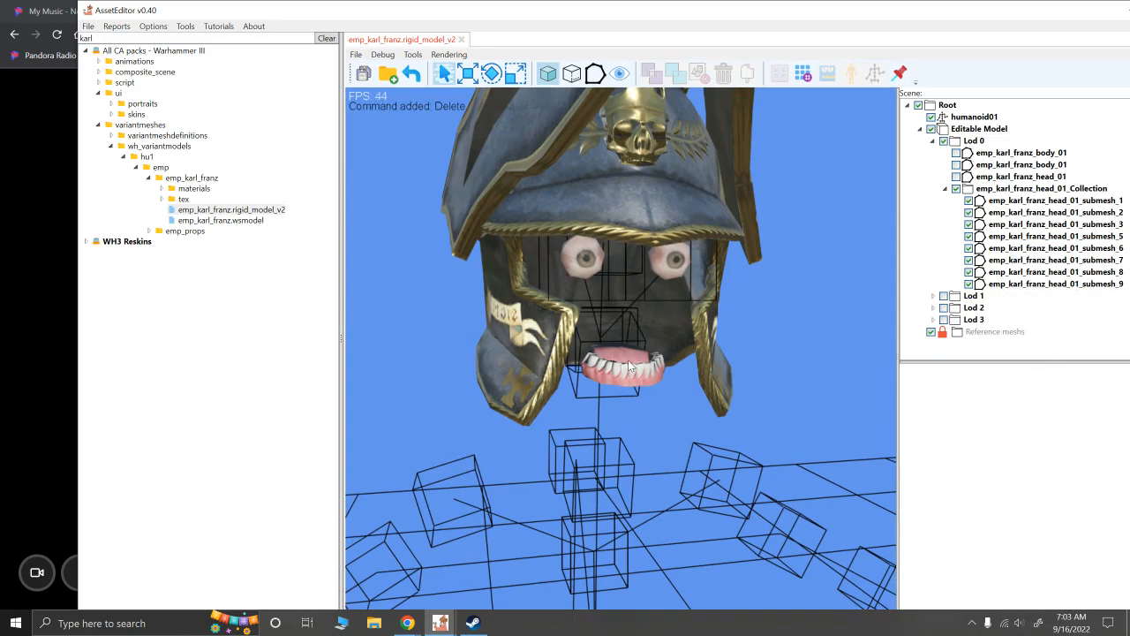
{"action": "left_click", "coordinate": [628, 361]}
{"action": "key", "text": "Delete"}
{"action": "left_click", "coordinate": [628, 371]}
{"action": "key", "text": "Delete"}
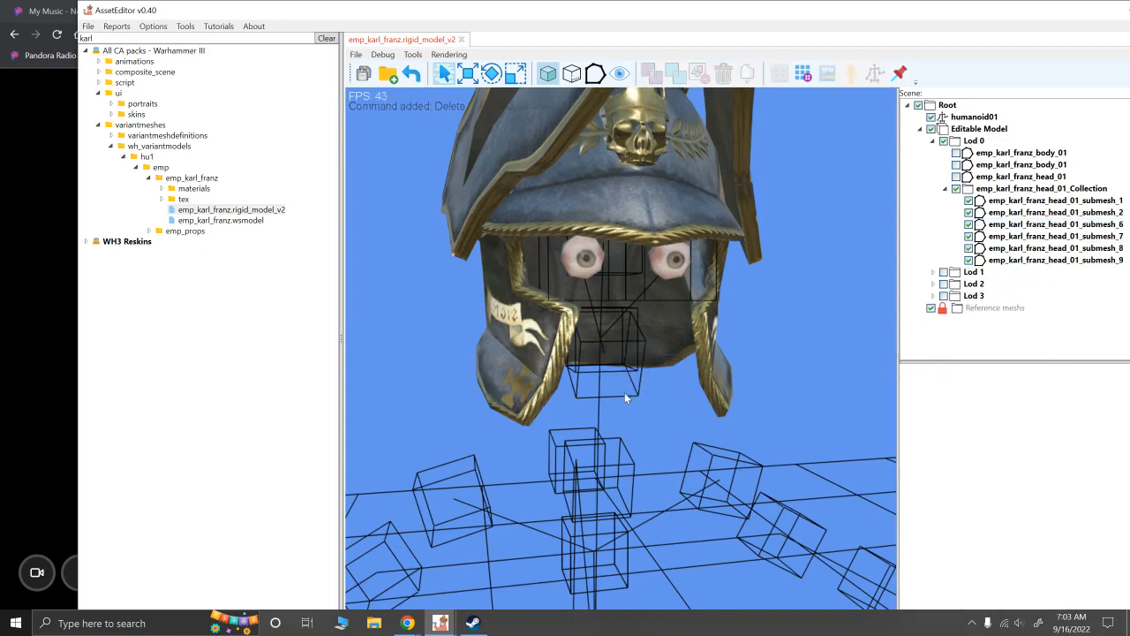
Merge head submeshes 6 through 9 in the collection into a single mesh
{"action": "left_click_drag", "start_coordinate": [625, 398], "coordinate": [822, 345], "text": "alt"}
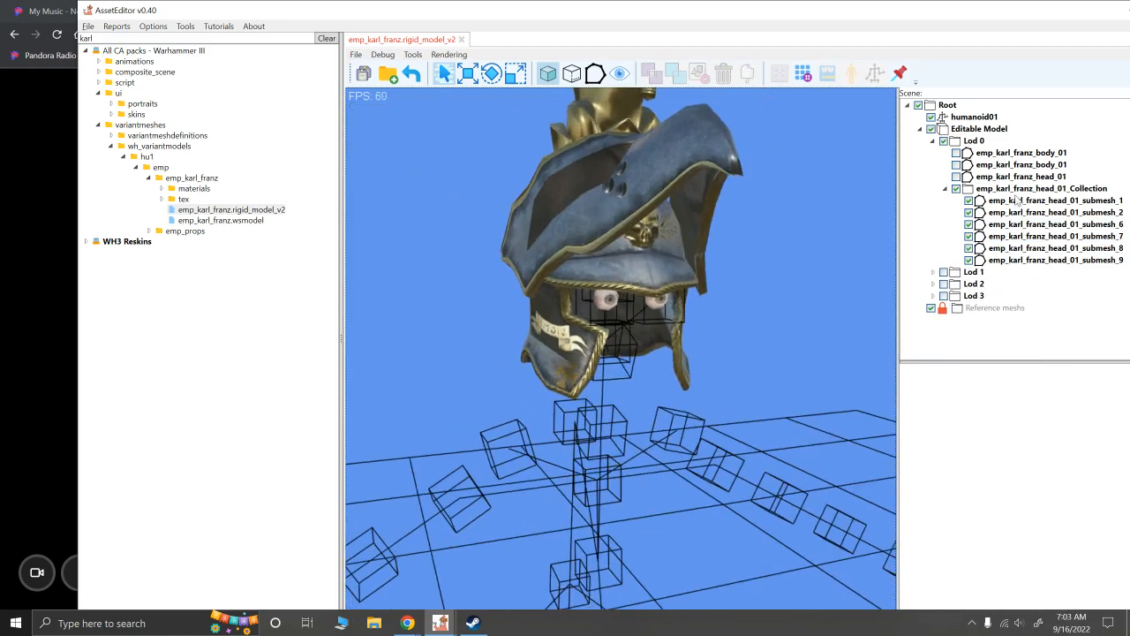
{"action": "left_click", "coordinate": [1016, 201]}
{"action": "left_click", "coordinate": [1014, 189]}
{"action": "left_click", "coordinate": [775, 341]}
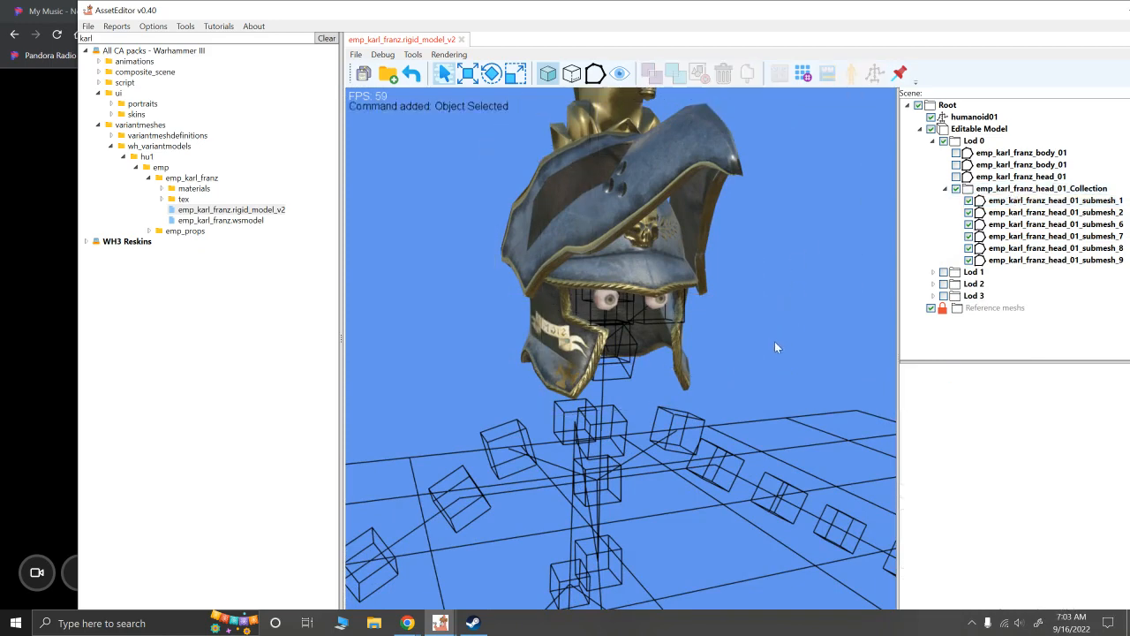
{"action": "key", "text": "Down"}
{"action": "key", "text": "Down"}
{"action": "key", "text": "Down"}
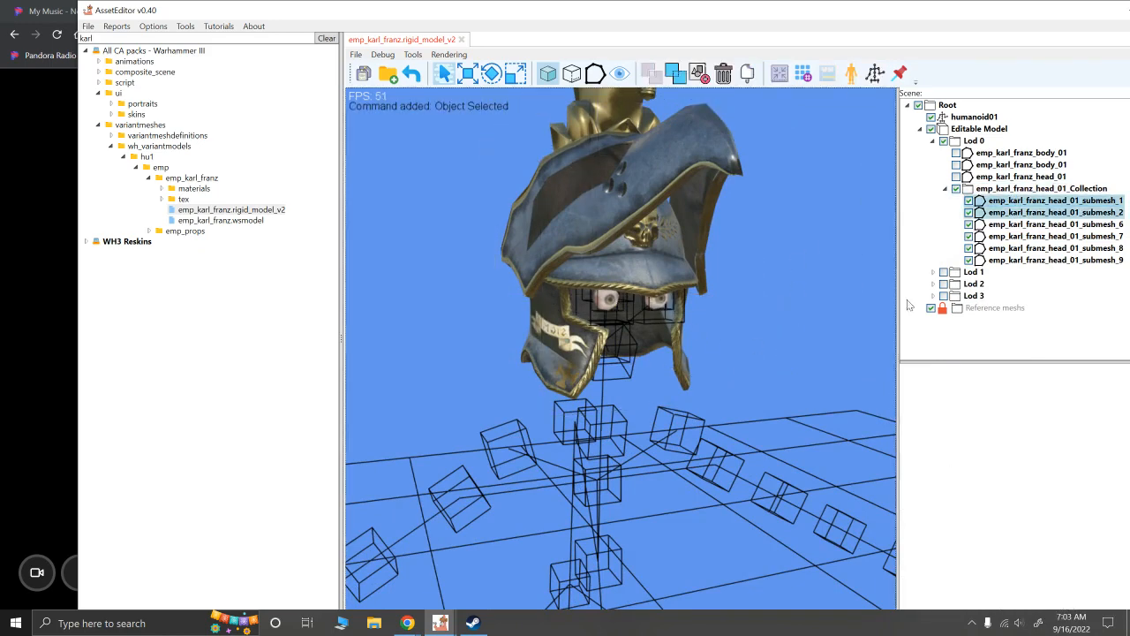
{"action": "left_click", "coordinate": [1007, 261], "text": "shift"}
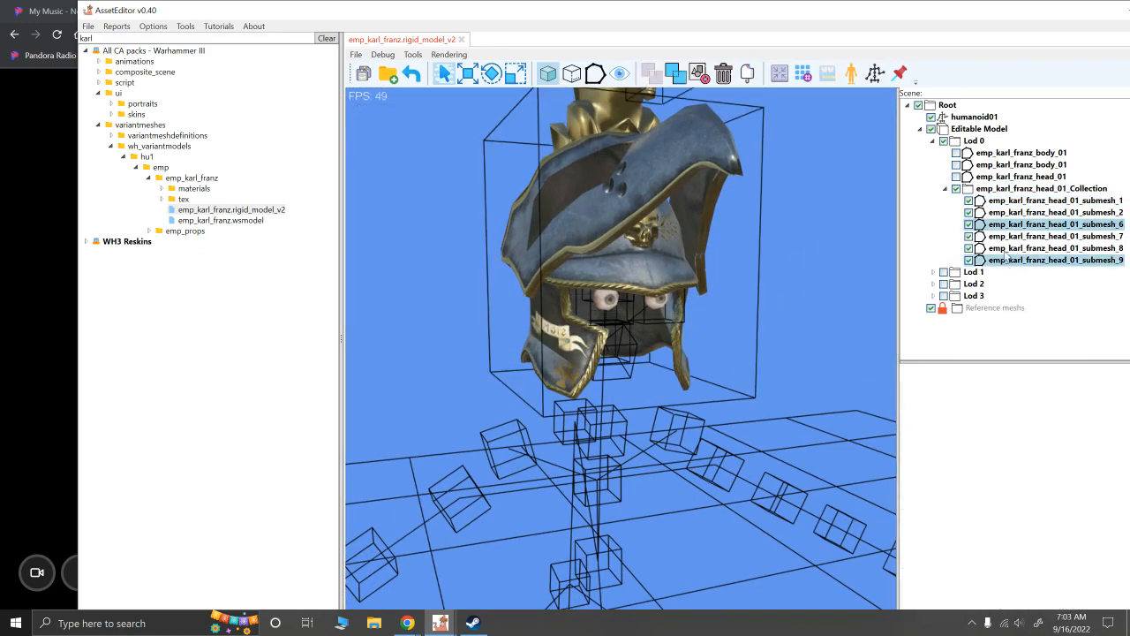
{"action": "left_click", "coordinate": [675, 73]}
{"action": "left_click", "coordinate": [799, 290]}
Show the remaining head mesh and both body meshes of Lod 0 again
{"action": "left_click_drag", "start_coordinate": [799, 290], "coordinate": [722, 304], "text": "alt"}
{"action": "scroll", "coordinate": [734, 303], "scroll_direction": "down", "scroll_amount": 3}
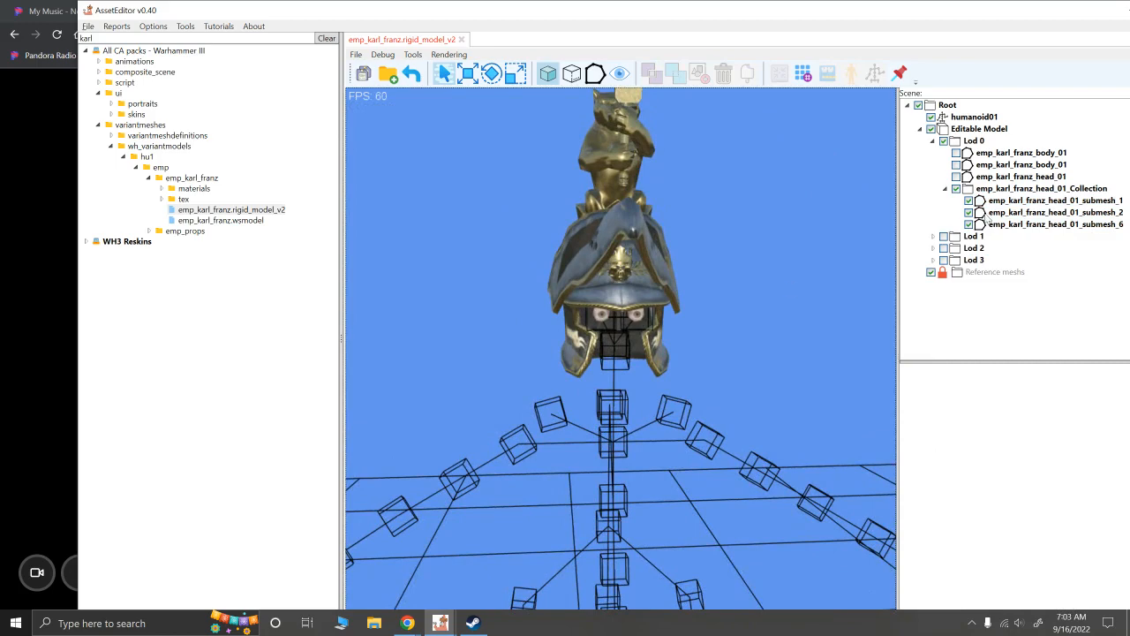
{"action": "left_click", "coordinate": [956, 176]}
{"action": "left_click", "coordinate": [956, 165]}
{"action": "left_click", "coordinate": [957, 153]}
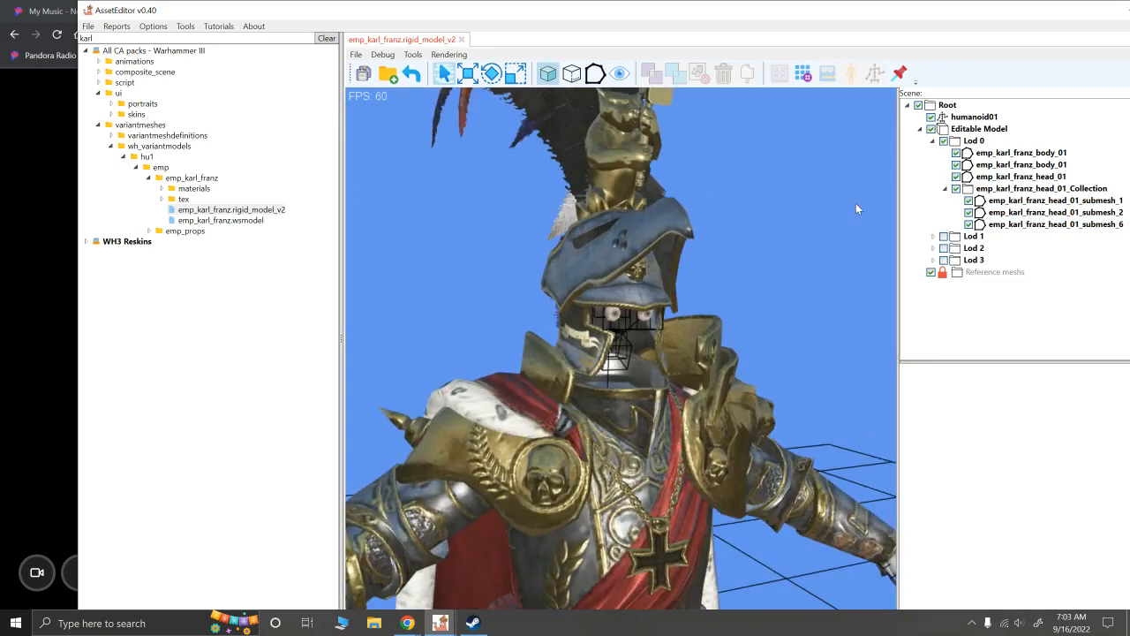
Examine the whole Karl Franz model from the front, checking the body and bare hands
{"action": "scroll", "coordinate": [776, 252], "scroll_direction": "down", "scroll_amount": 3, "text": "alt"}
{"action": "mouse_move", "coordinate": [776, 252]}
{"action": "left_mouse_down", "text": "alt"}
{"action": "mouse_move", "coordinate": [778, 266]}
{"action": "mouse_move", "coordinate": [763, 266]}
{"action": "left_mouse_up", "text": "alt"}
{"action": "right_click_drag", "start_coordinate": [764, 266], "coordinate": [766, 248], "text": "alt"}
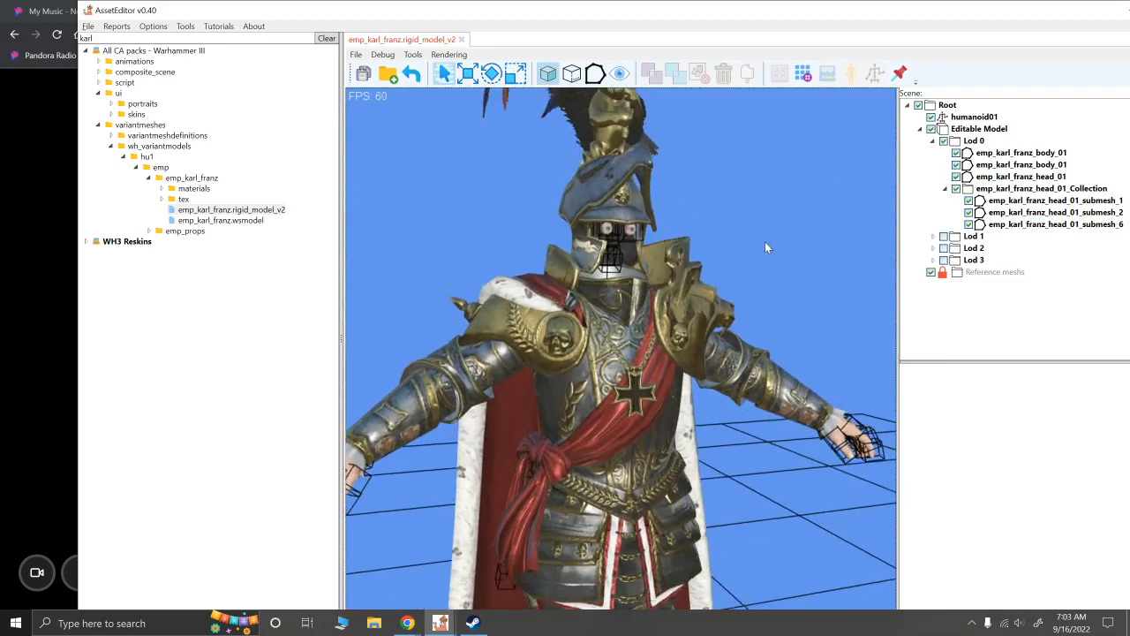
{"action": "left_click_drag", "start_coordinate": [765, 247], "coordinate": [401, 399], "text": "alt"}
{"action": "left_click", "coordinate": [386, 408]}
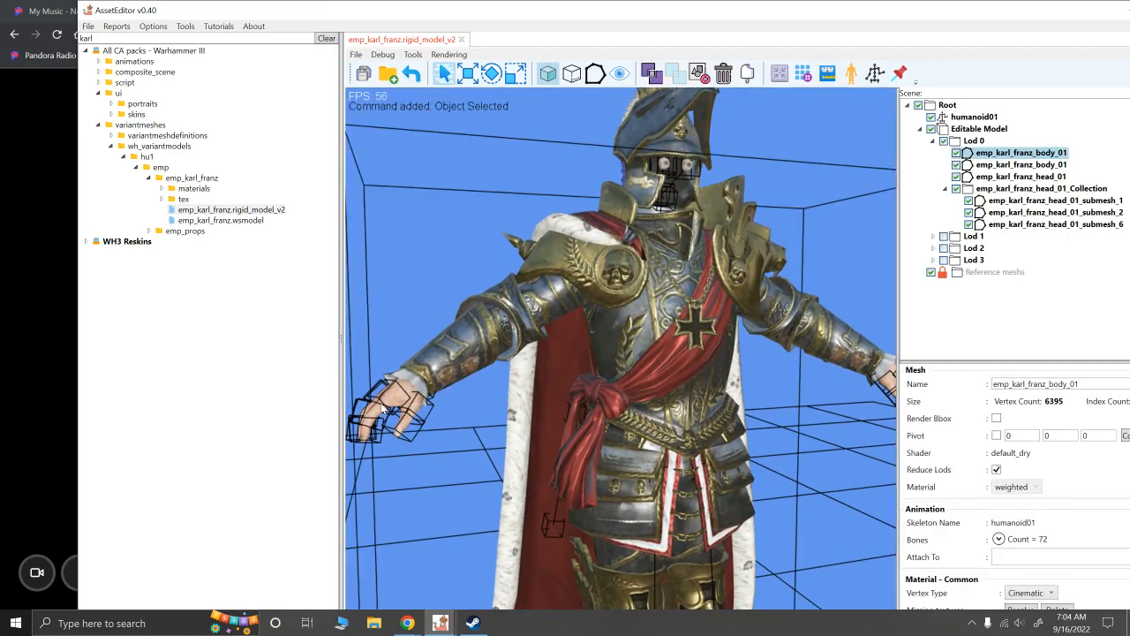
{"action": "scroll", "coordinate": [384, 408], "scroll_direction": "down", "scroll_amount": 5, "text": "alt"}
{"action": "left_click_drag", "start_coordinate": [794, 453], "coordinate": [748, 453], "text": "alt"}
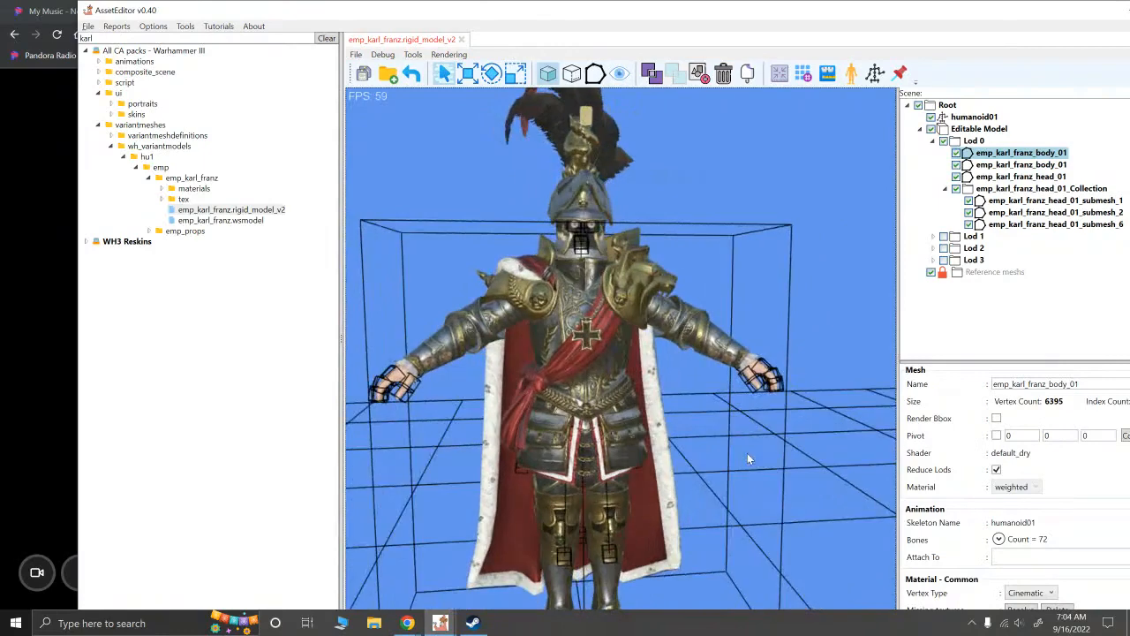
Search the pack files for "respanse" and expand the brt_repanse folder to list its model files
{"action": "left_click", "coordinate": [98, 126]}
{"action": "left_click", "coordinate": [98, 93]}
{"action": "double_click", "coordinate": [98, 38]}
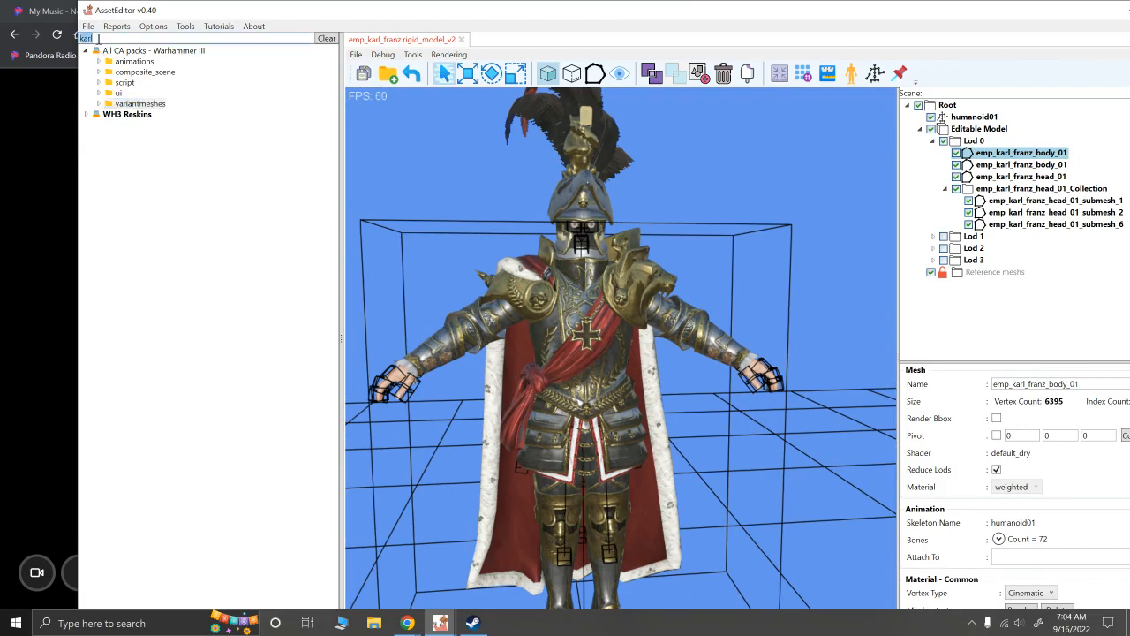
{"action": "type", "text": "res"}
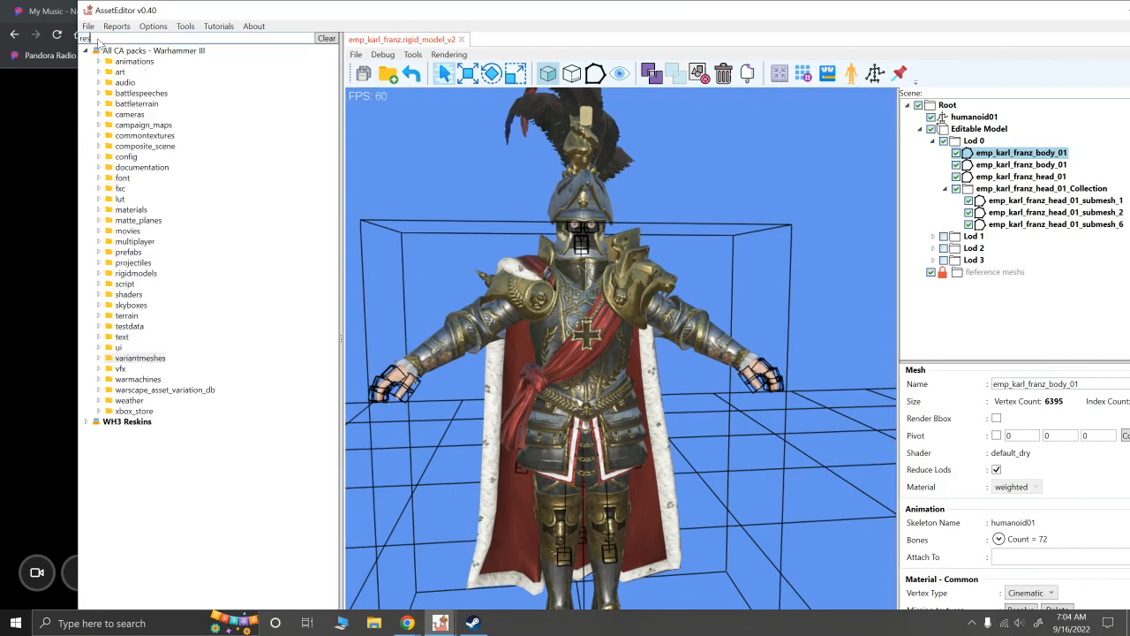
{"action": "type", "text": "panse"}
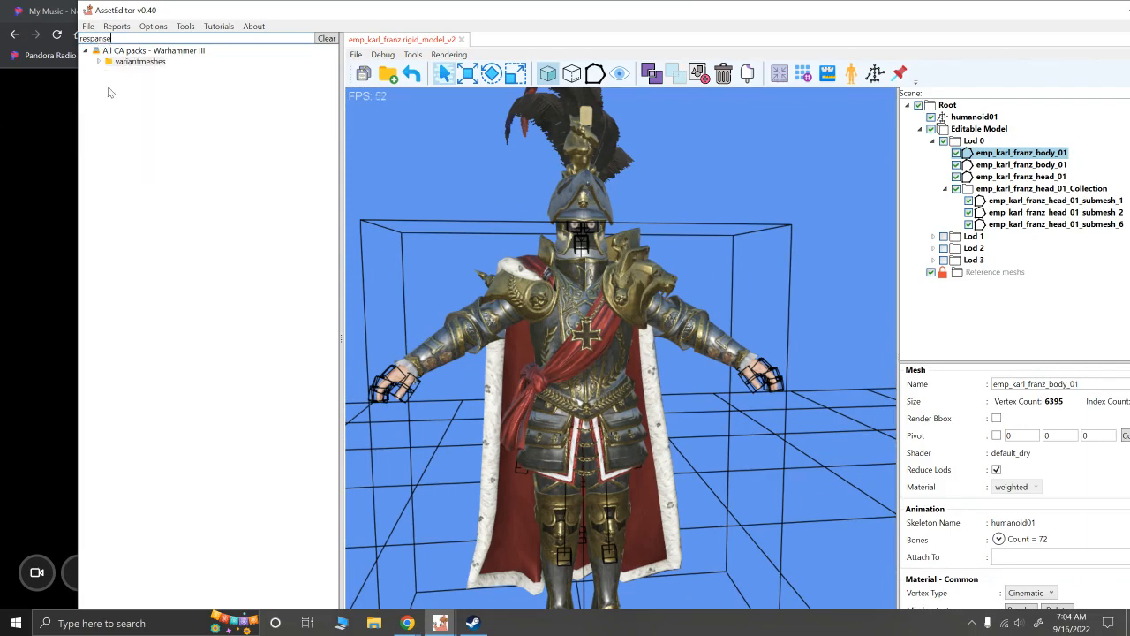
{"action": "left_click", "coordinate": [98, 62]}
{"action": "left_click", "coordinate": [150, 105]}
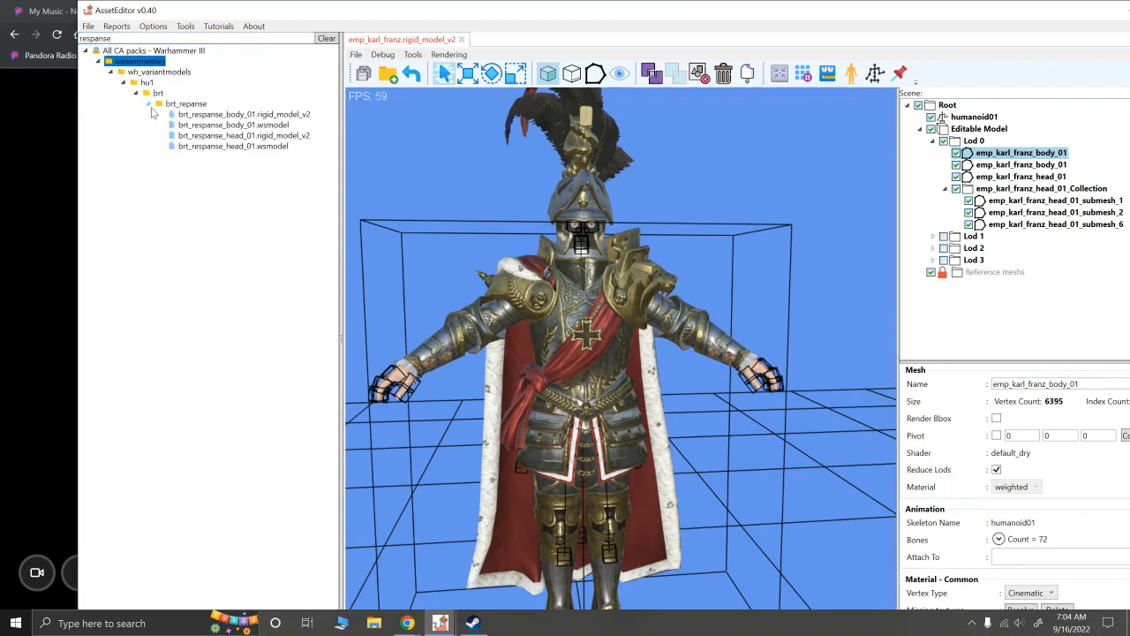
Add brt_respanse_body_01.rigid_model_v2 to the scene as a reference mesh and make it editable
{"action": "left_click", "coordinate": [204, 115]}
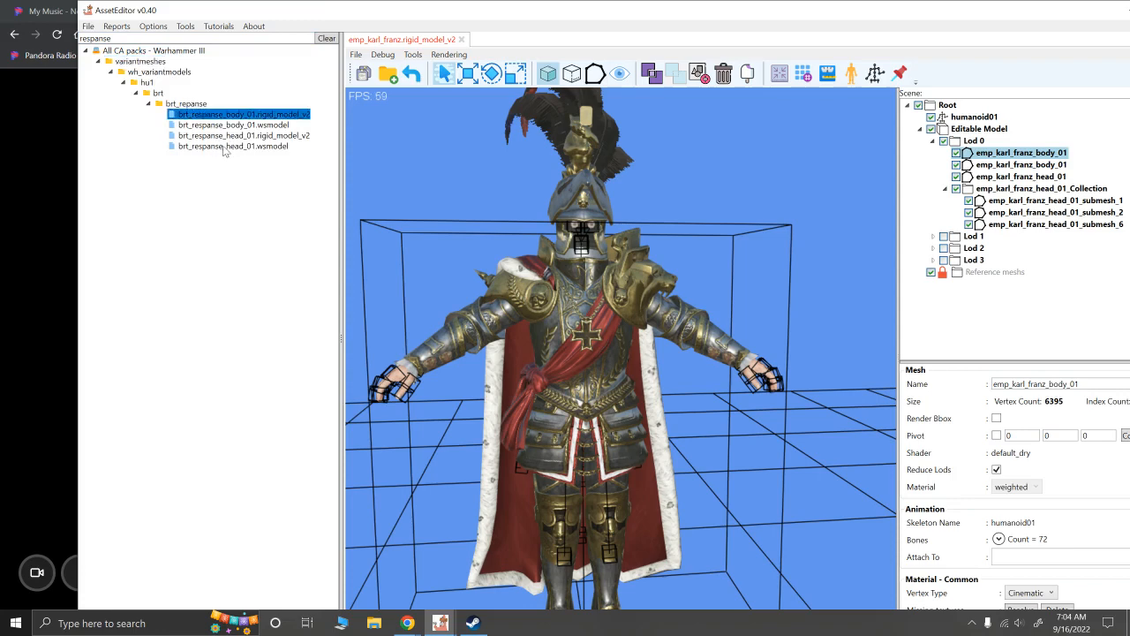
{"action": "left_click_drag", "start_coordinate": [227, 121], "coordinate": [435, 163]}
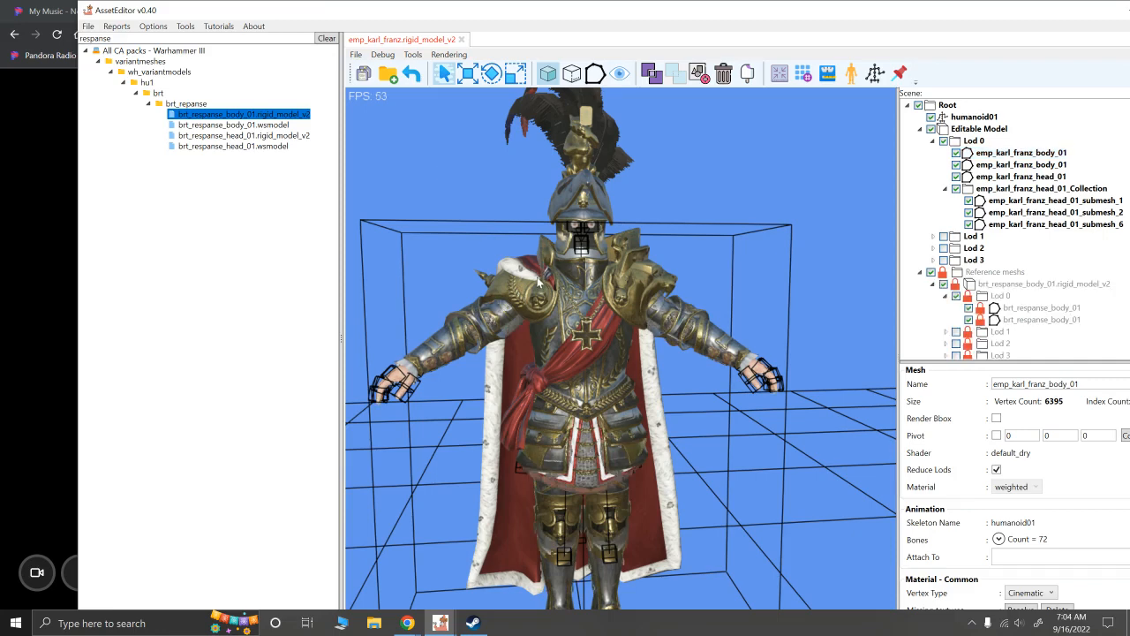
{"action": "left_click", "coordinate": [998, 287]}
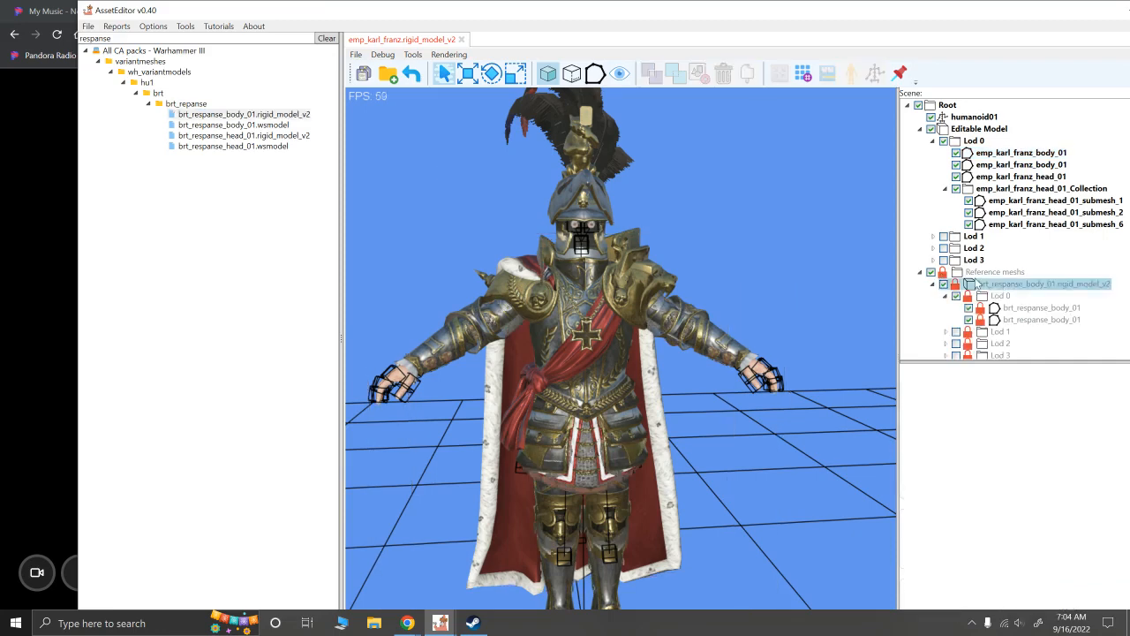
{"action": "right_click", "coordinate": [982, 284]}
{"action": "left_click", "coordinate": [928, 297]}
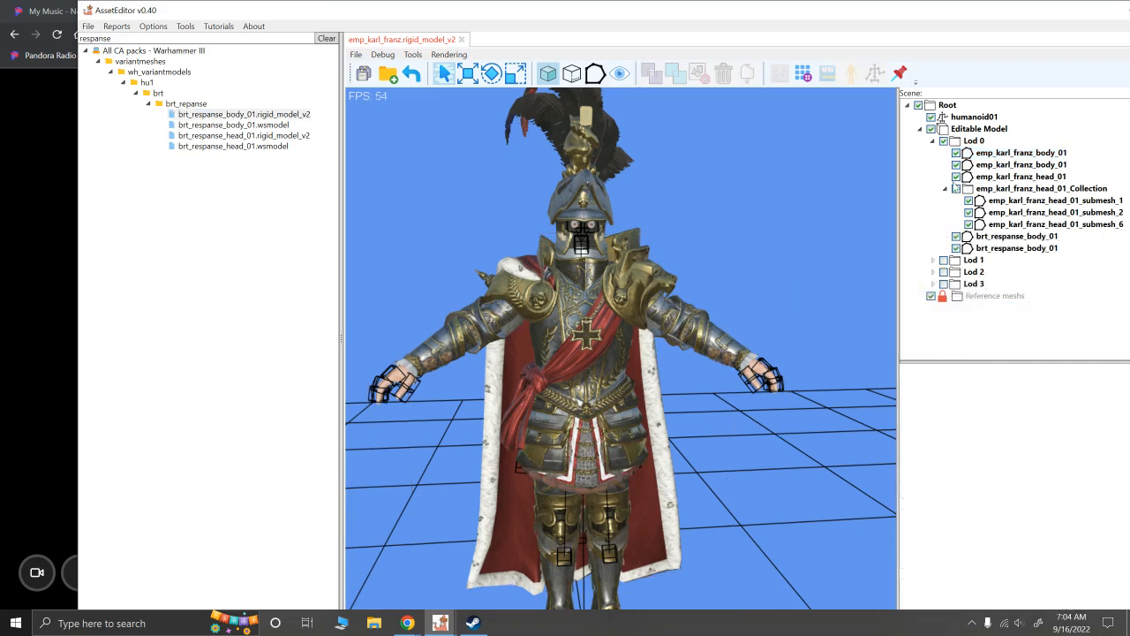
Hide both Karl Franz body meshes, the head mesh and the head collection, leaving the Repanse body shown in Lod 0
{"action": "left_click", "coordinate": [957, 189]}
{"action": "left_click", "coordinate": [944, 142]}
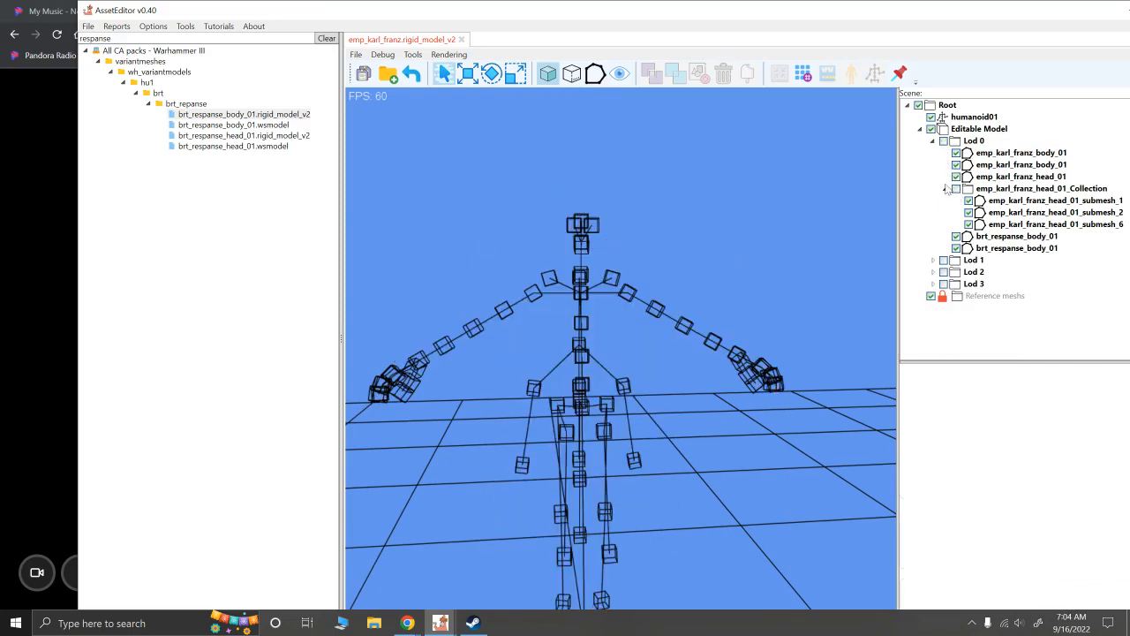
{"action": "left_click", "coordinate": [946, 143]}
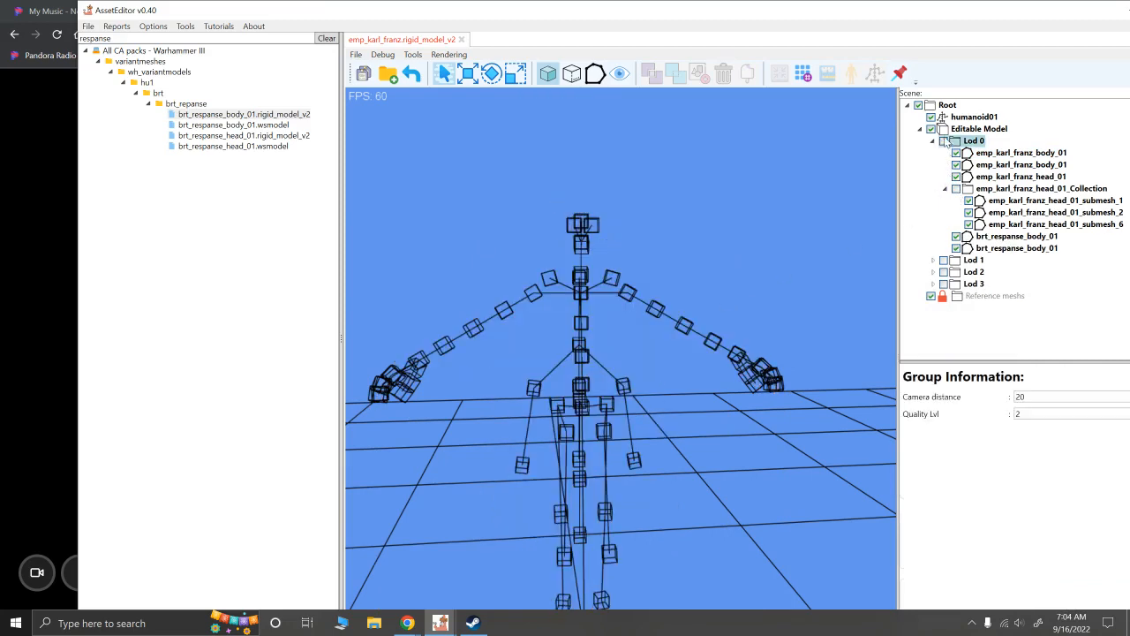
{"action": "left_click", "coordinate": [944, 141]}
{"action": "left_click", "coordinate": [956, 153]}
{"action": "left_click", "coordinate": [956, 164]}
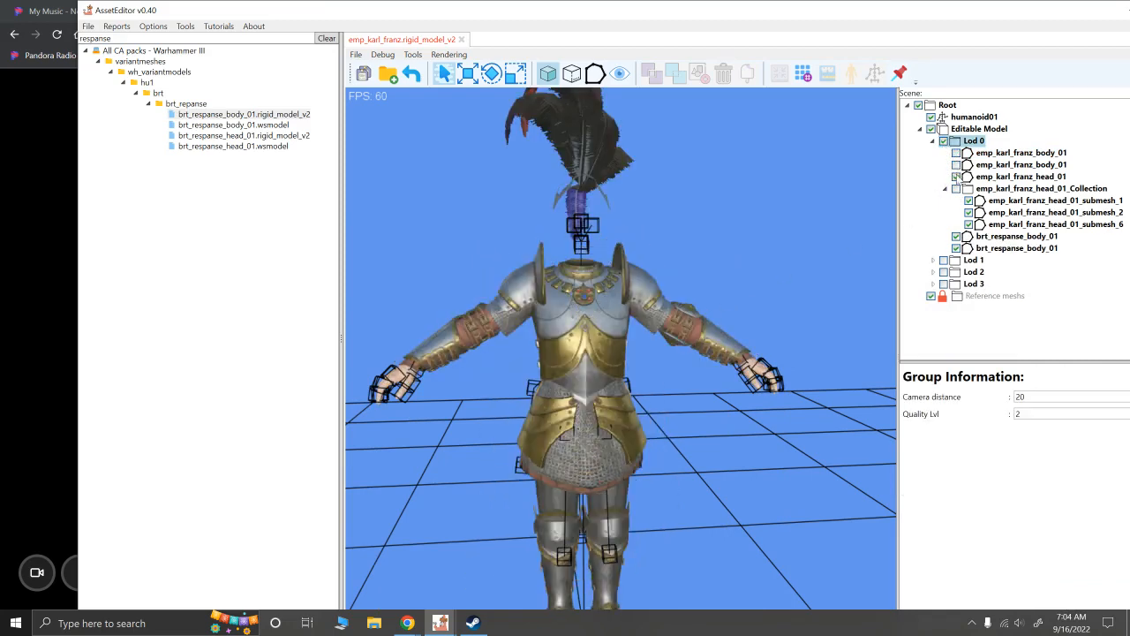
{"action": "left_click", "coordinate": [956, 177]}
{"action": "left_click_drag", "start_coordinate": [666, 344], "coordinate": [686, 375], "text": "alt"}
{"action": "scroll", "coordinate": [728, 359], "scroll_direction": "up", "scroll_amount": 4}
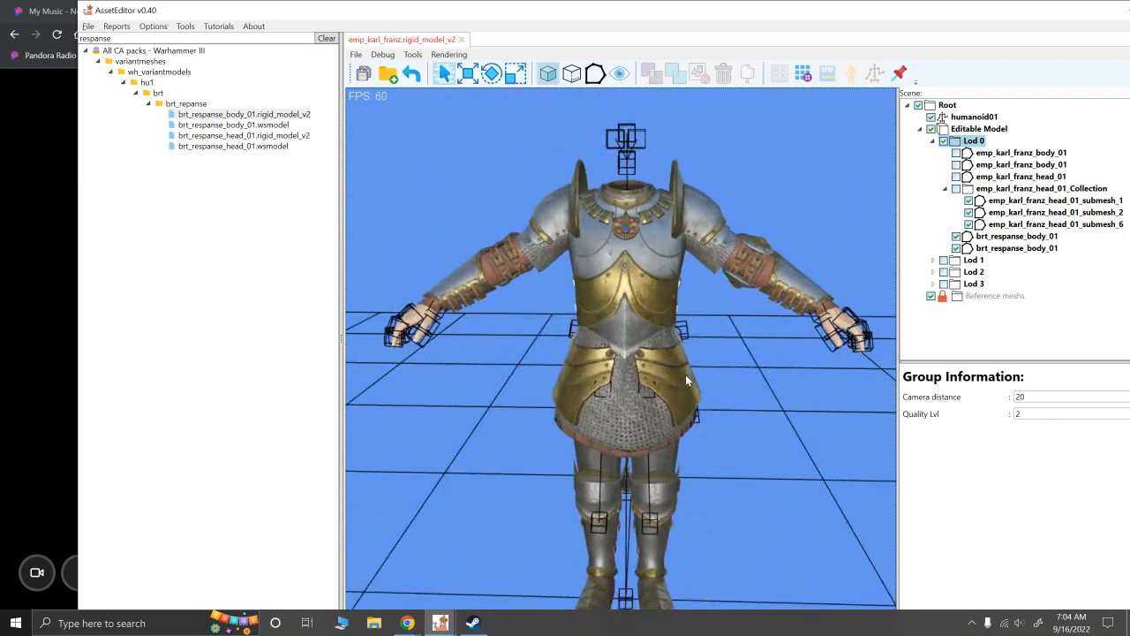
Delete the second, smaller brt_respanse_body_01 mesh and divide the remaining Repanse body mesh into submeshes
{"action": "left_click", "coordinate": [957, 237]}
{"action": "left_click", "coordinate": [956, 237]}
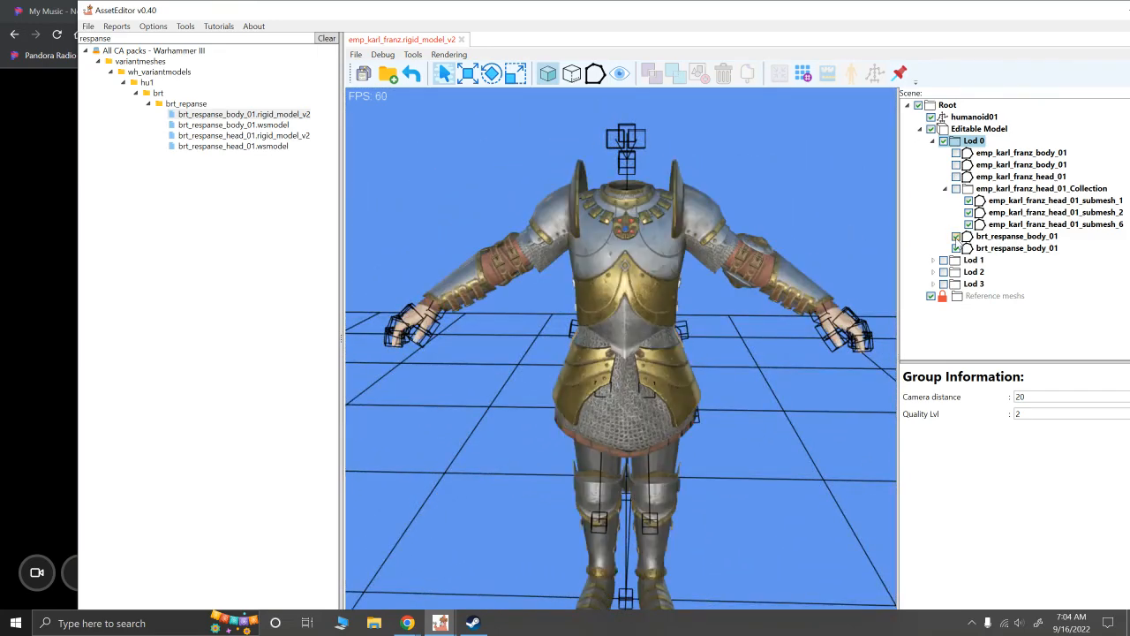
{"action": "left_click", "coordinate": [969, 248]}
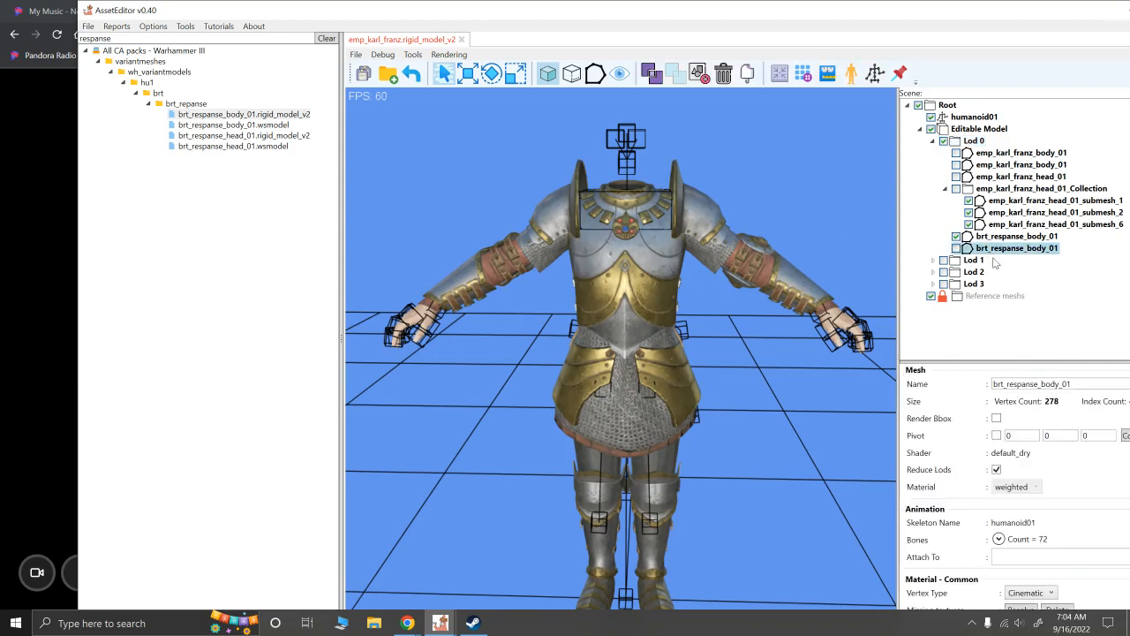
{"action": "right_click", "coordinate": [970, 248]}
{"action": "left_click", "coordinate": [915, 310]}
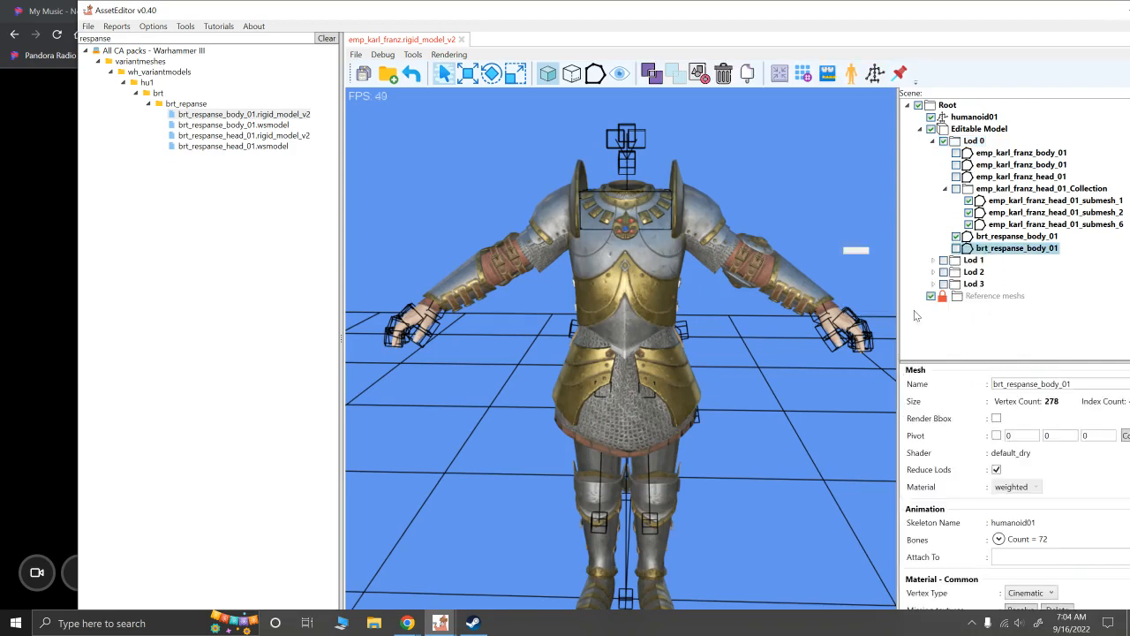
{"action": "left_click", "coordinate": [990, 240]}
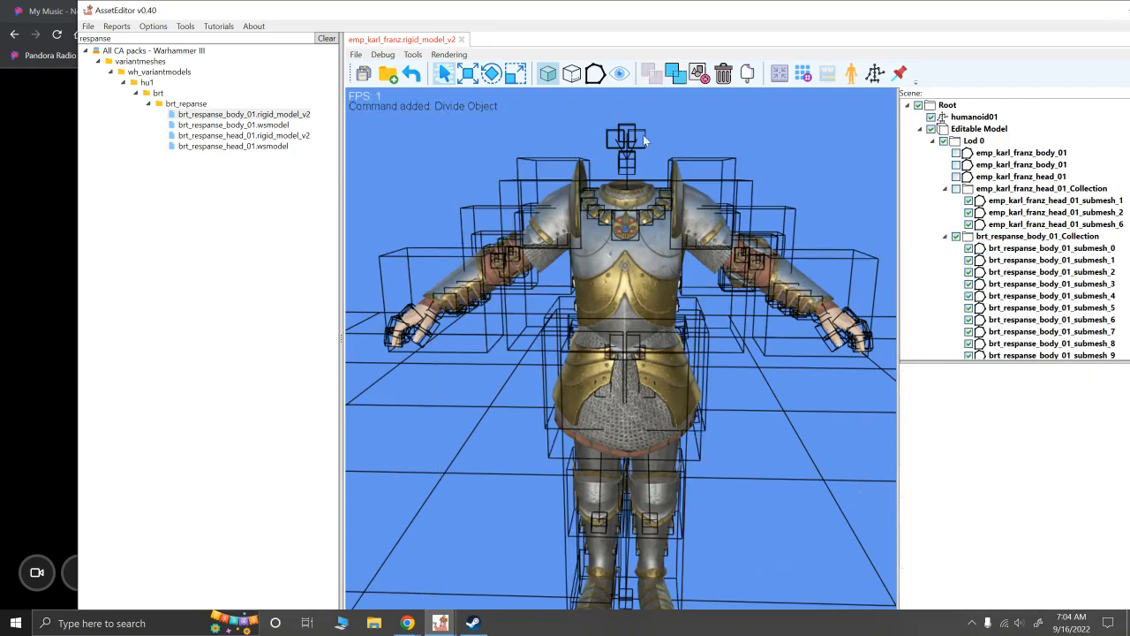
Delete the Repanse submeshes running down the middle of the body, covering the torso, skirt and legs
{"action": "left_click", "coordinate": [621, 115]}
{"action": "left_click_drag", "start_coordinate": [622, 106], "coordinate": [668, 556]}
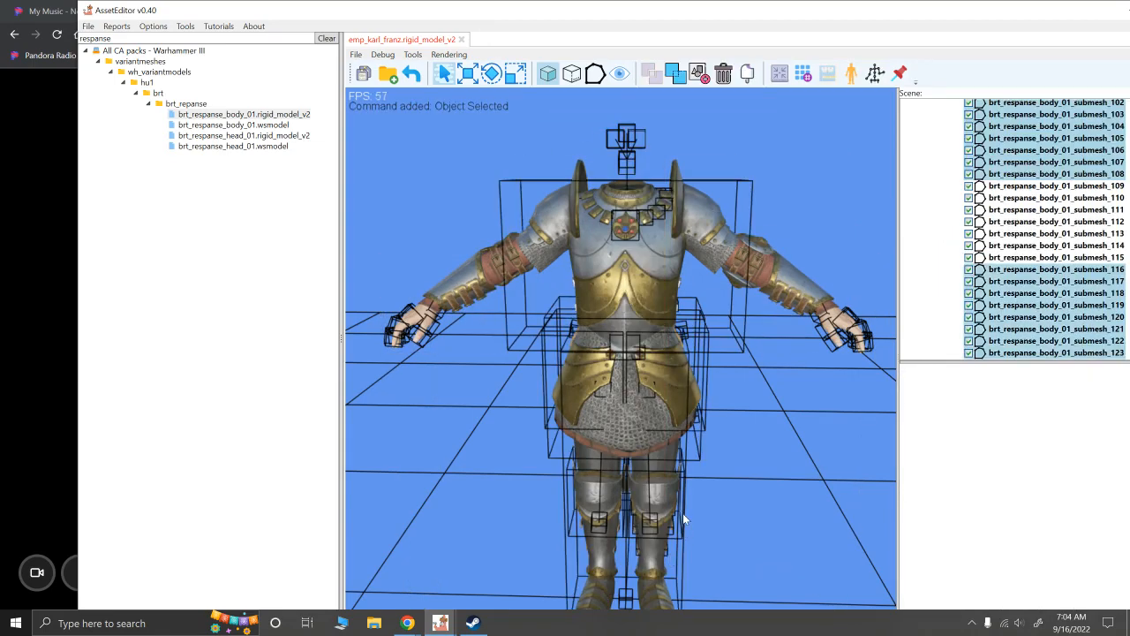
{"action": "key", "text": "Delete"}
Try deleting all the remaining Repanse body submeshes at once, and undo the deletion
{"action": "left_click_drag", "start_coordinate": [458, 131], "coordinate": [811, 610]}
{"action": "key", "text": "Delete"}
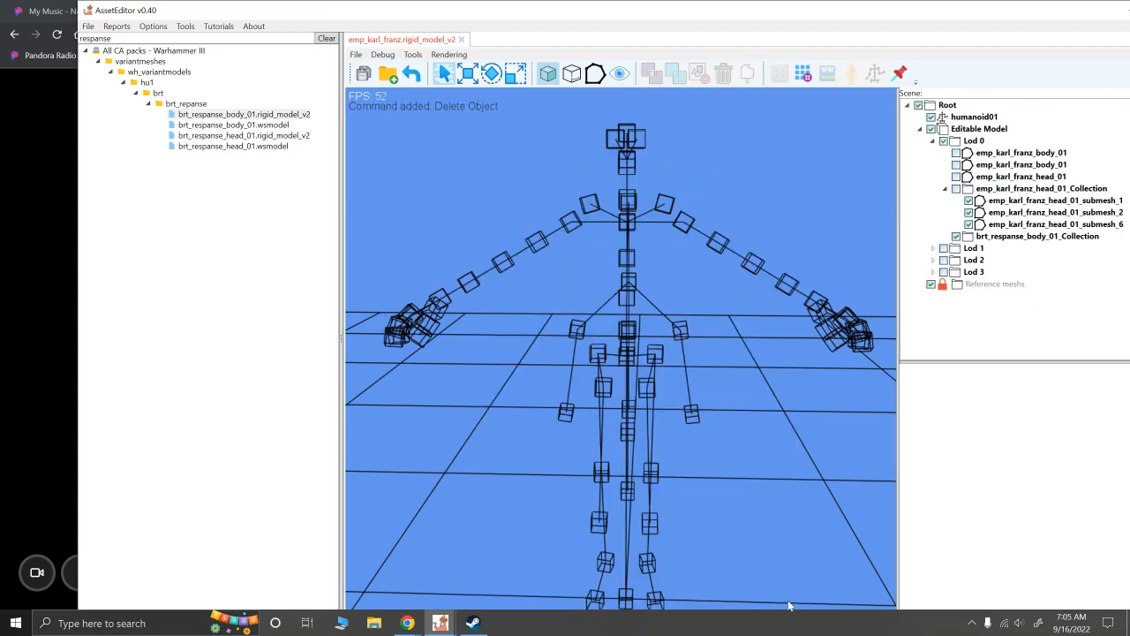
{"action": "key", "text": "ctrl+z"}
{"action": "left_click", "coordinate": [835, 187]}
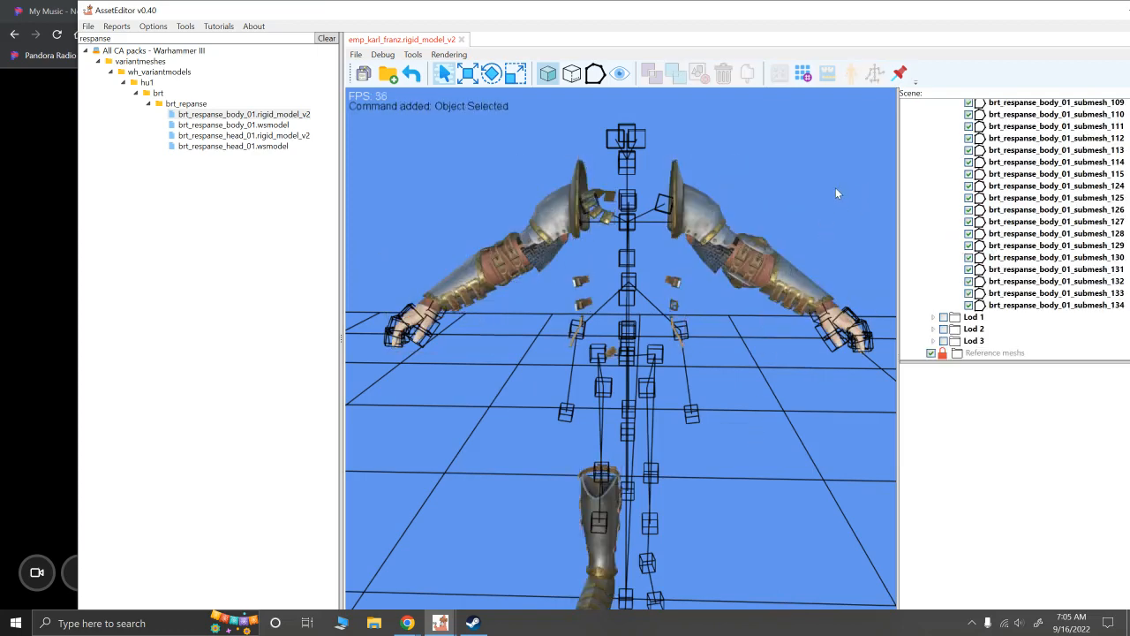
Select Repanse submesh 22 and toggle its visibility to check which hand and forearm parts it contains
{"action": "left_click_drag", "start_coordinate": [835, 187], "coordinate": [704, 343]}
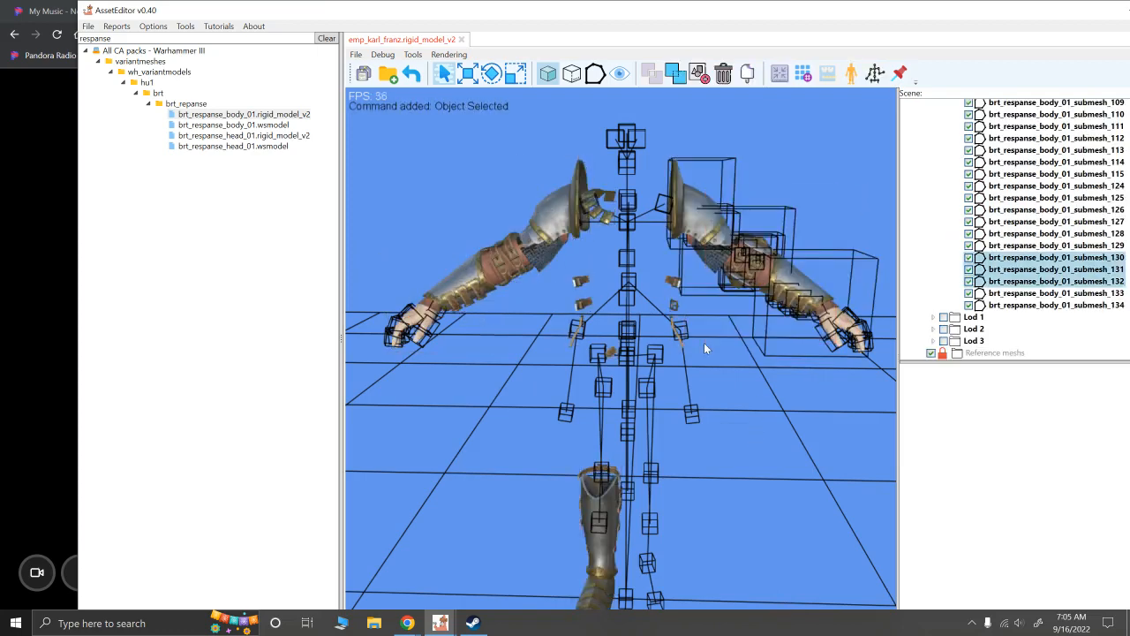
{"action": "left_click", "coordinate": [849, 332]}
{"action": "left_click", "coordinate": [969, 105]}
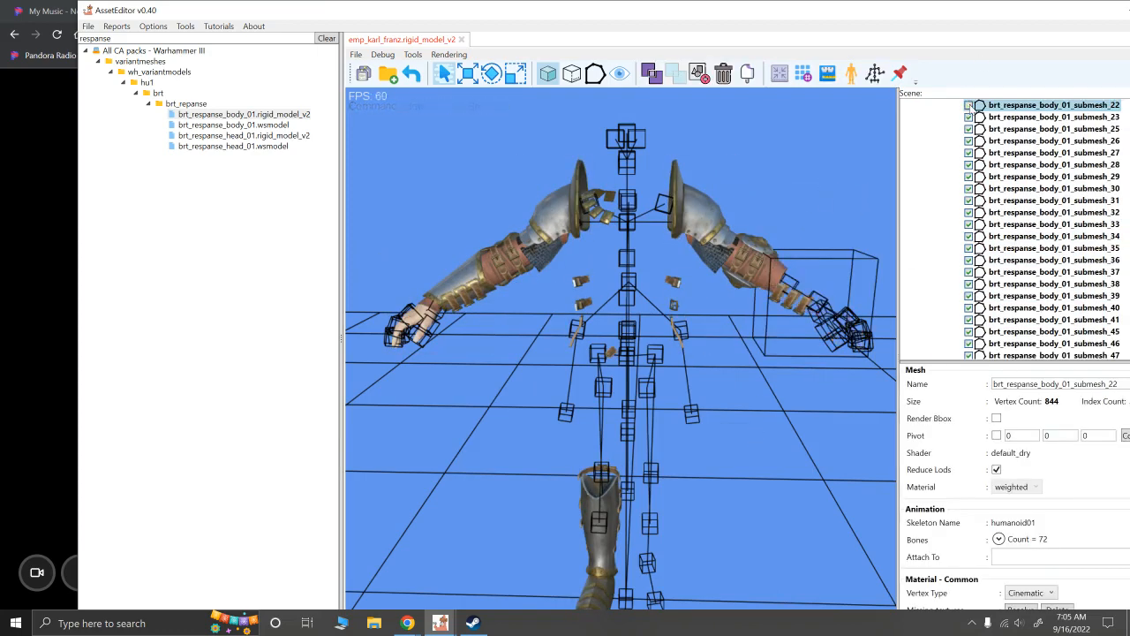
{"action": "left_click", "coordinate": [969, 105]}
{"action": "left_click_drag", "start_coordinate": [809, 173], "coordinate": [632, 536], "text": "alt"}
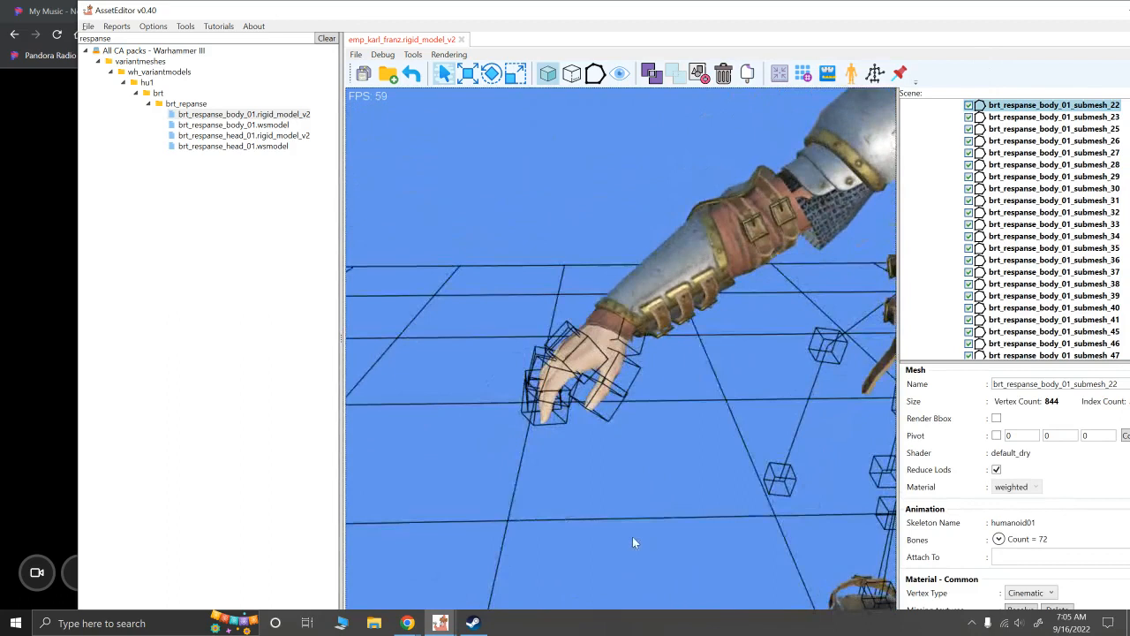
Hide the two Repanse hand and forearm submeshes, 133 and 22, to protect them from selection
{"action": "left_click", "coordinate": [587, 349]}
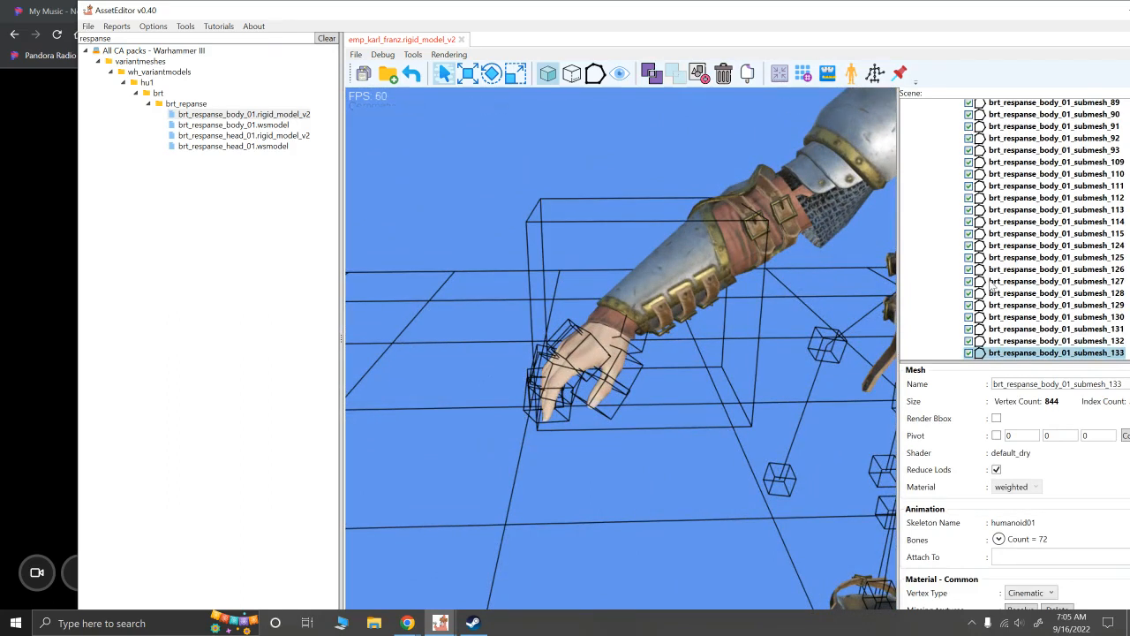
{"action": "left_click", "coordinate": [969, 353]}
{"action": "left_click", "coordinate": [969, 354]}
{"action": "left_click", "coordinate": [969, 353]}
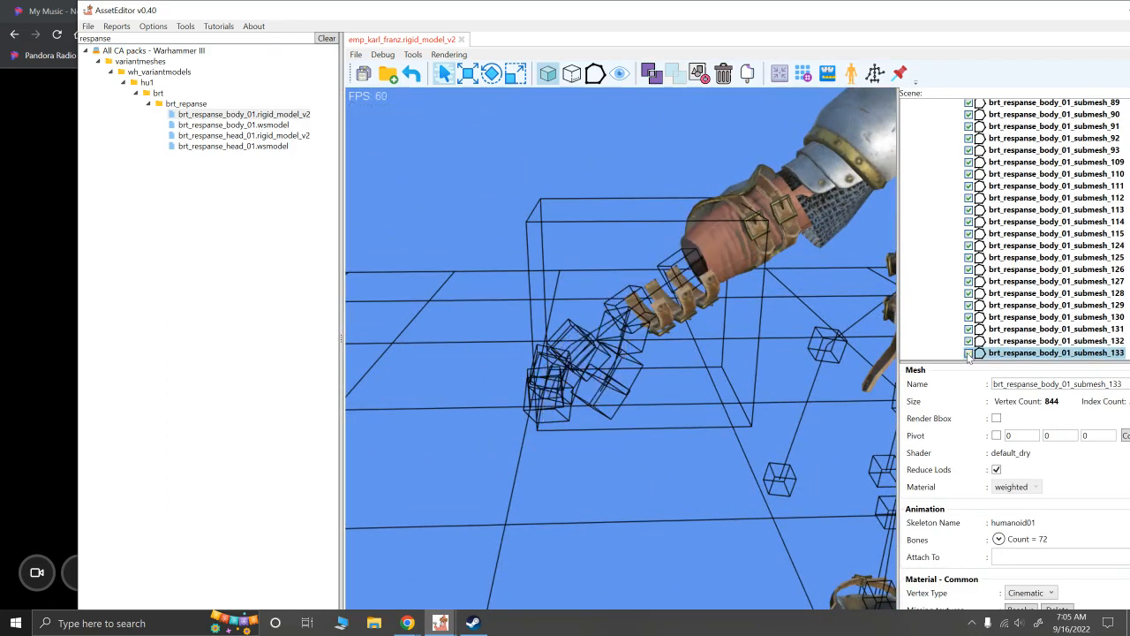
{"action": "left_click_drag", "start_coordinate": [780, 386], "coordinate": [667, 333], "text": "alt"}
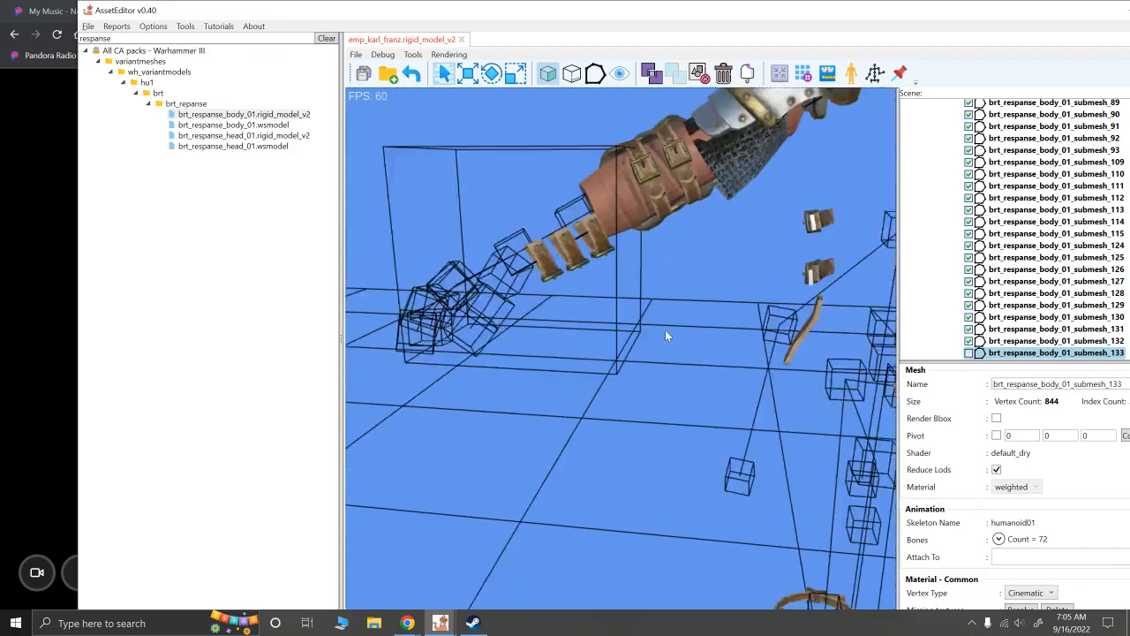
{"action": "scroll", "coordinate": [667, 333], "scroll_direction": "down", "scroll_amount": 8}
{"action": "right_click_drag", "start_coordinate": [674, 346], "coordinate": [562, 367], "text": "alt"}
{"action": "left_click", "coordinate": [765, 316]}
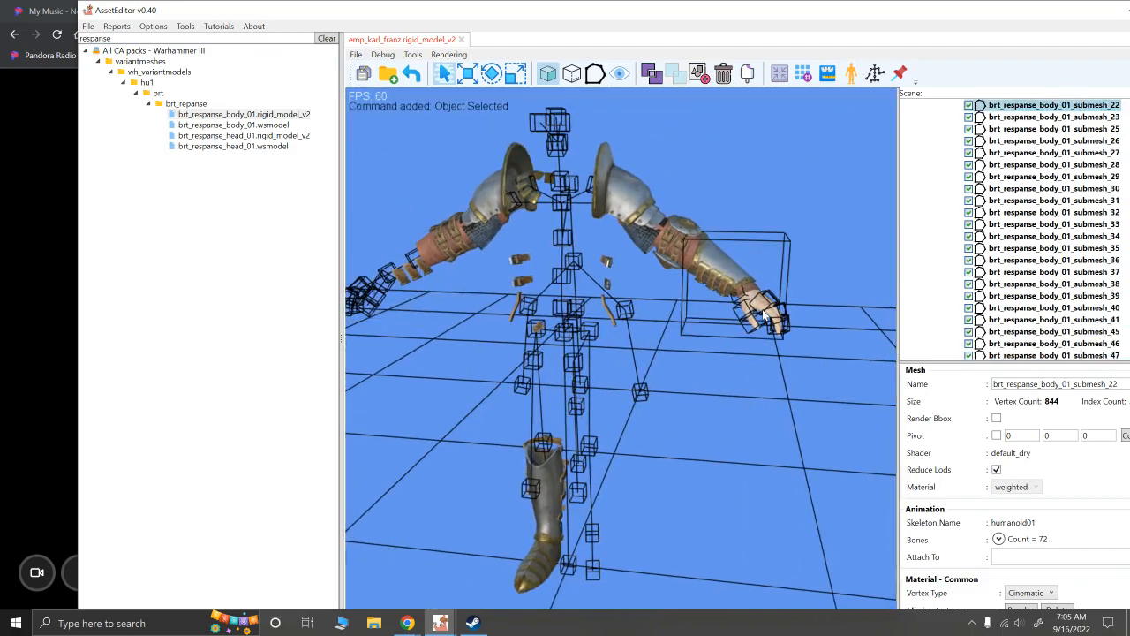
{"action": "left_click", "coordinate": [969, 105]}
Select all the still visible Repanse arm, shoulder, strap and leg submeshes and delete them
{"action": "scroll", "coordinate": [719, 322], "scroll_direction": "down", "scroll_amount": 5}
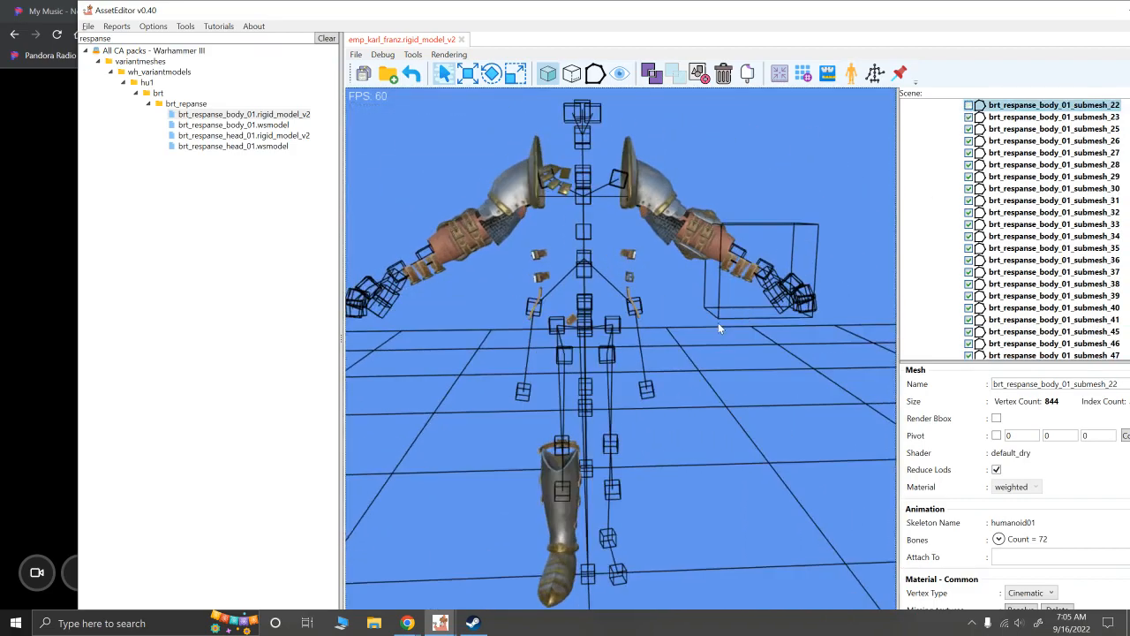
{"action": "left_click_drag", "start_coordinate": [734, 471], "coordinate": [510, 237]}
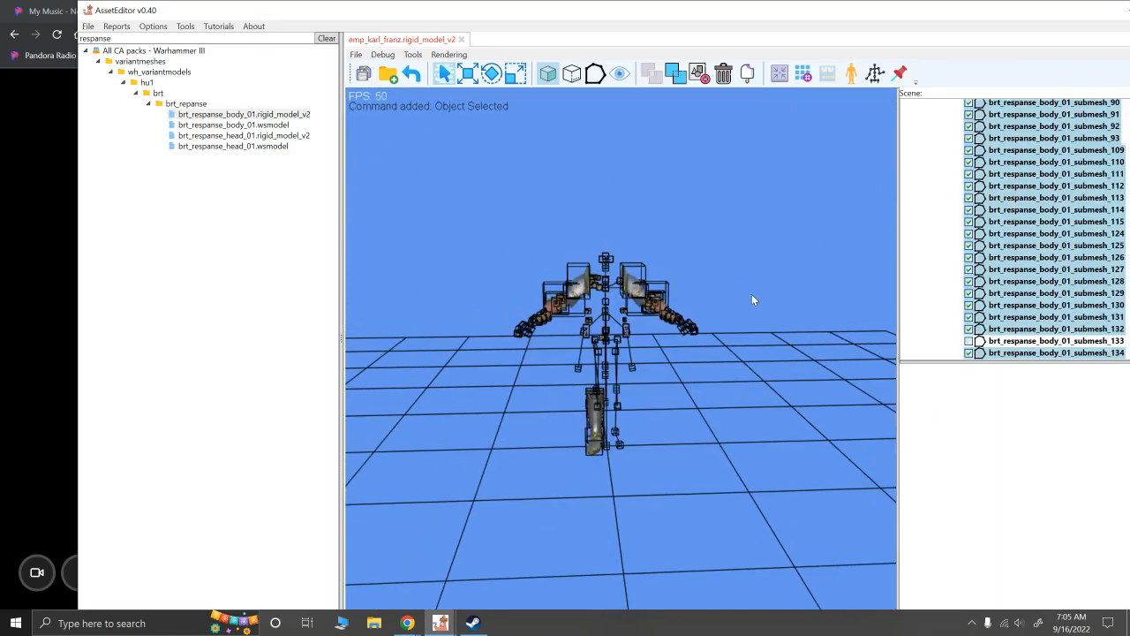
{"action": "key", "text": "Delete"}
Show Repanse hand submeshes 22 and 133 and the Karl Franz head collection again
{"action": "left_click", "coordinate": [969, 248]}
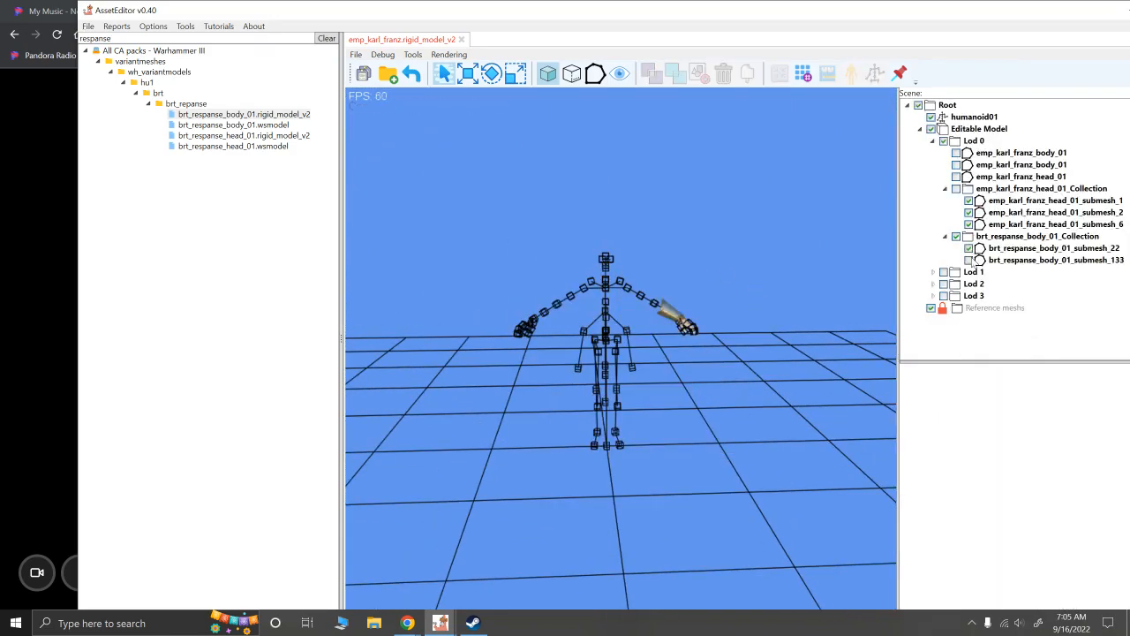
{"action": "left_click", "coordinate": [969, 259]}
{"action": "scroll", "coordinate": [803, 270], "scroll_direction": "up", "scroll_amount": 3}
{"action": "left_click_drag", "start_coordinate": [804, 270], "coordinate": [729, 369], "text": "alt"}
{"action": "right_click_drag", "start_coordinate": [730, 364], "coordinate": [729, 318], "text": "alt"}
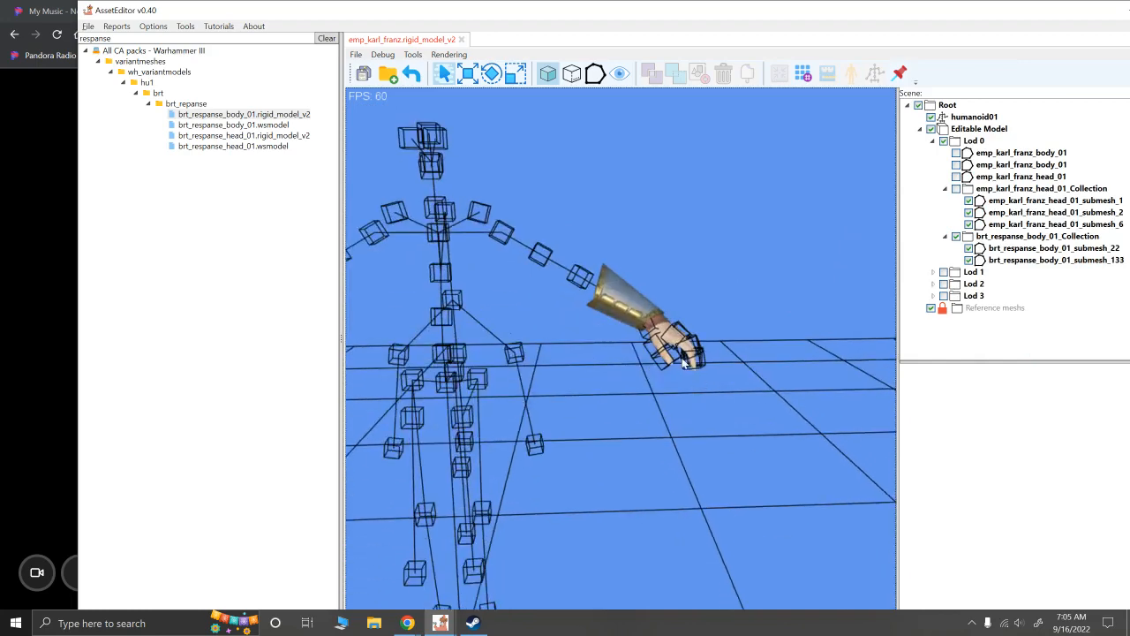
{"action": "scroll", "coordinate": [737, 423], "scroll_direction": "up", "scroll_amount": 3}
{"action": "mouse_move", "coordinate": [737, 423]}
{"action": "left_mouse_down", "text": "alt"}
{"action": "mouse_move", "coordinate": [695, 426]}
{"action": "mouse_move", "coordinate": [744, 438]}
{"action": "left_mouse_up", "text": "alt"}
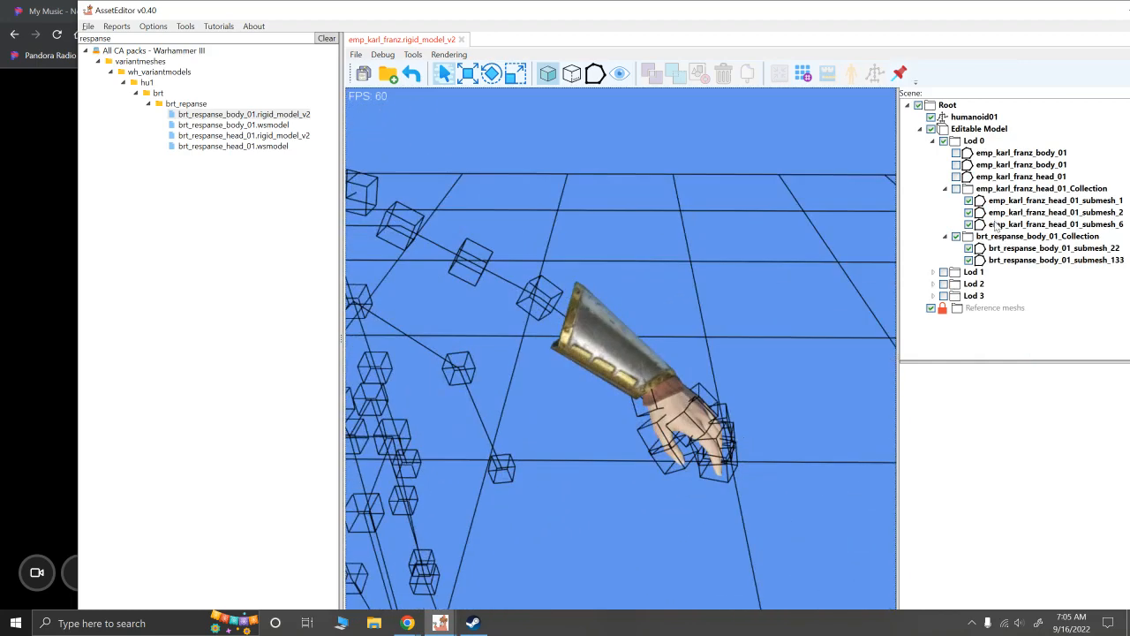
{"action": "left_click", "coordinate": [956, 190]}
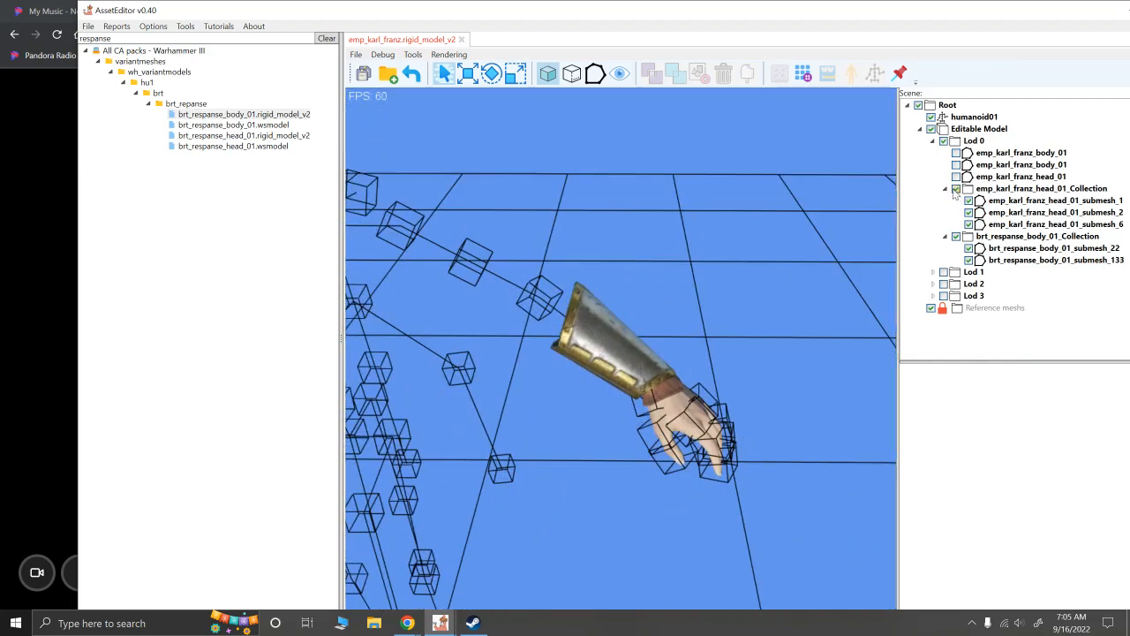
Show the Karl Franz head and body meshes, toggling the first body mesh to compare arms and leaving it hidden
{"action": "left_click", "coordinate": [957, 176]}
{"action": "left_click", "coordinate": [957, 165]}
{"action": "left_click", "coordinate": [957, 153]}
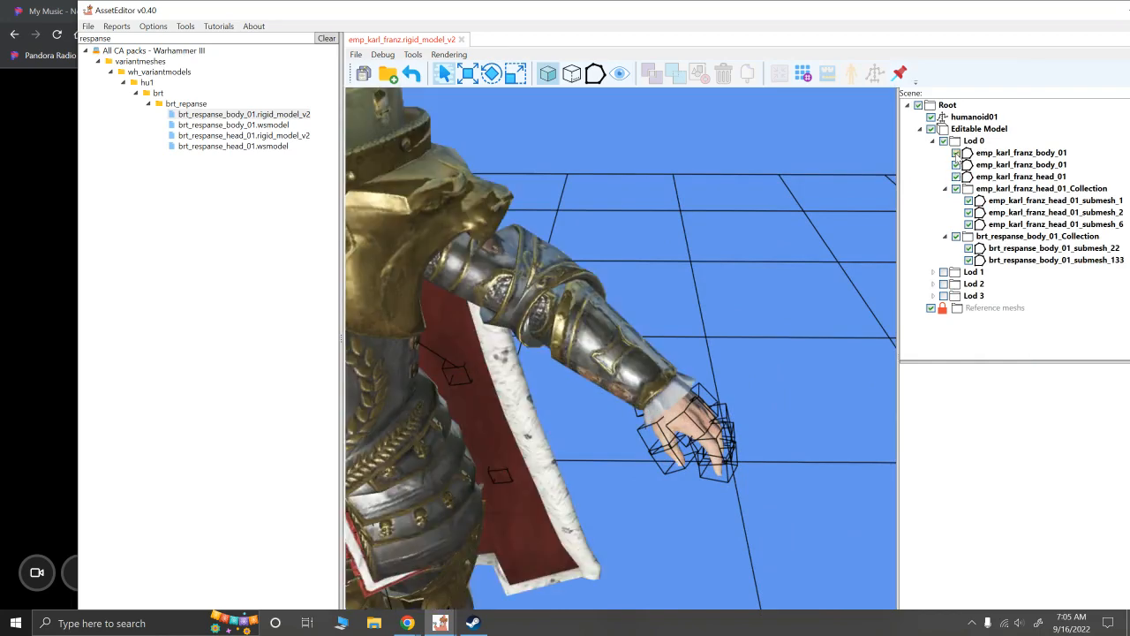
{"action": "left_click", "coordinate": [956, 153]}
{"action": "left_click", "coordinate": [956, 152]}
{"action": "left_click", "coordinate": [957, 153]}
{"action": "left_click", "coordinate": [957, 153]}
{"action": "left_click", "coordinate": [956, 153]}
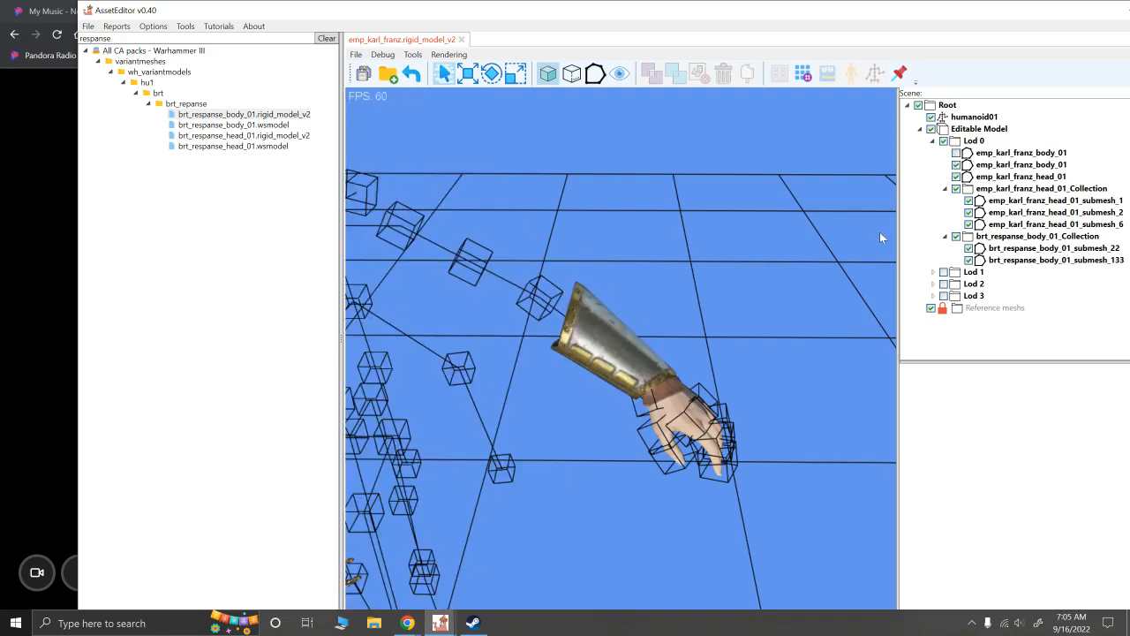
Enter face selection on the Repanse hand mesh and select the forearm armour faces down to the wrist cuff
{"action": "left_click_drag", "start_coordinate": [882, 237], "coordinate": [444, 248], "text": "alt"}
{"action": "left_click", "coordinate": [711, 316]}
{"action": "key", "text": "F2"}
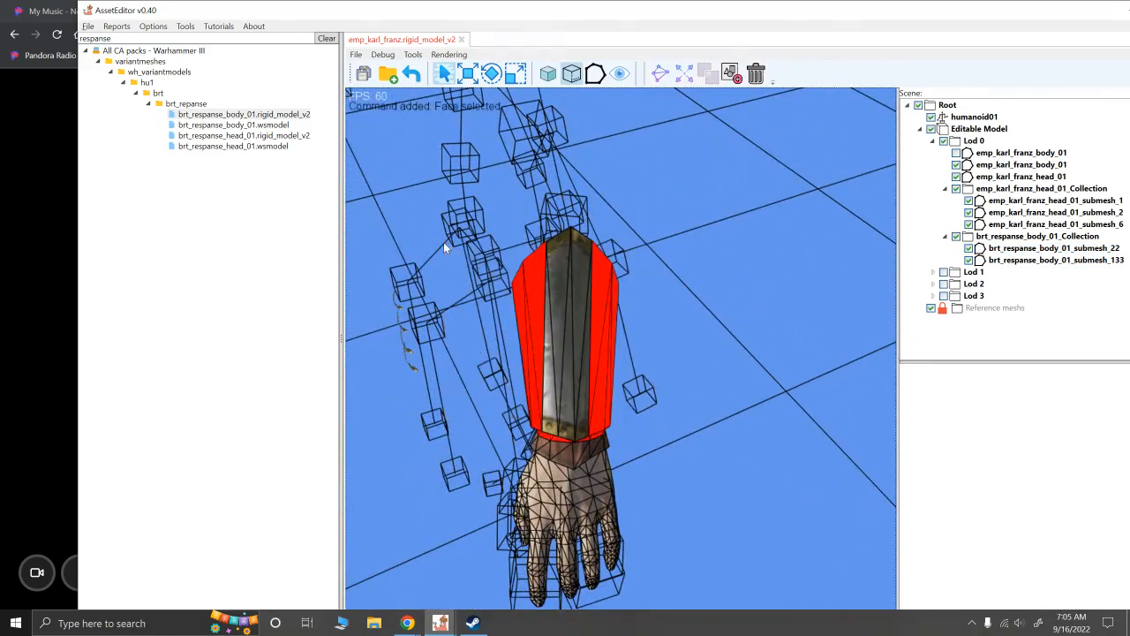
{"action": "left_click_drag", "start_coordinate": [626, 433], "coordinate": [528, 311]}
{"action": "left_click_drag", "start_coordinate": [680, 409], "coordinate": [577, 105], "text": "alt"}
{"action": "left_click_drag", "start_coordinate": [744, 235], "coordinate": [743, 247], "text": "alt"}
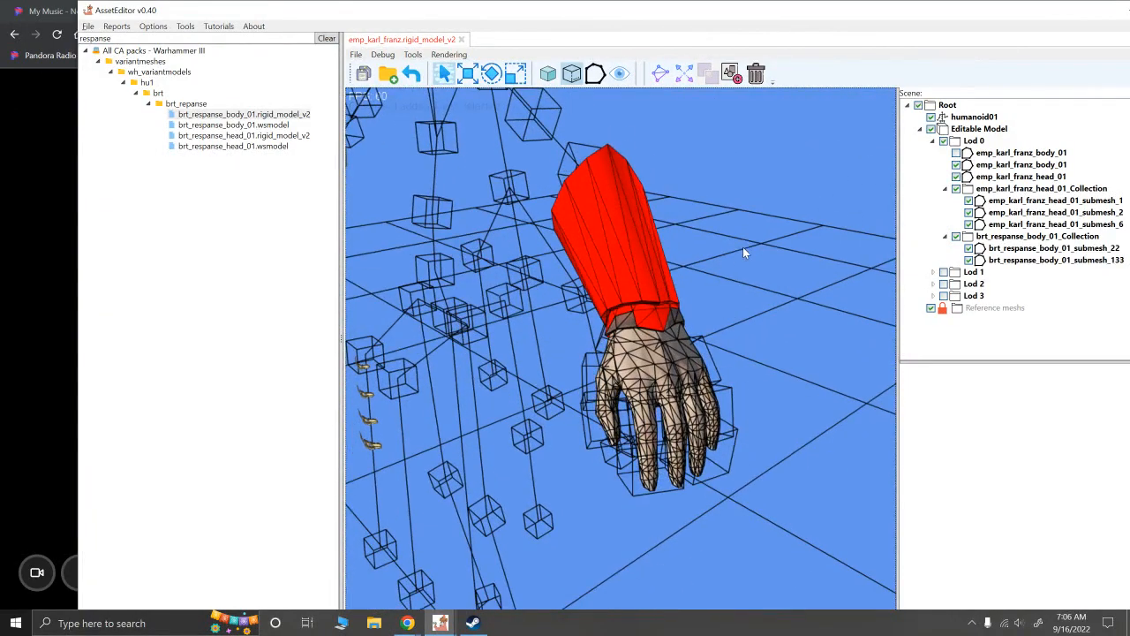
Deselect the leather cuff faces on the back of the wrist, keeping the forearm armour selected
{"action": "scroll", "coordinate": [752, 268], "scroll_direction": "up", "scroll_amount": 4}
{"action": "left_click", "coordinate": [686, 295]}
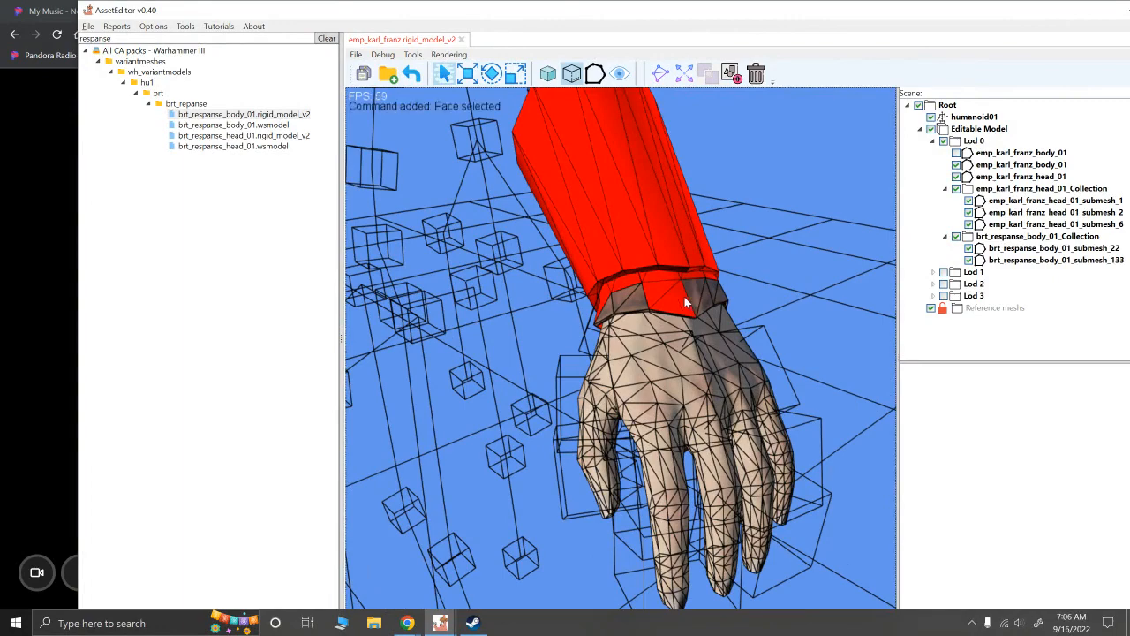
{"action": "left_click", "coordinate": [656, 290], "text": "ctrl"}
{"action": "left_click_drag", "start_coordinate": [778, 307], "coordinate": [748, 318], "text": "alt"}
{"action": "scroll", "coordinate": [769, 253], "scroll_direction": "down", "scroll_amount": 3}
{"action": "left_click_drag", "start_coordinate": [665, 482], "coordinate": [523, 430]}
{"action": "left_click_drag", "start_coordinate": [657, 435], "coordinate": [527, 307], "text": "alt"}
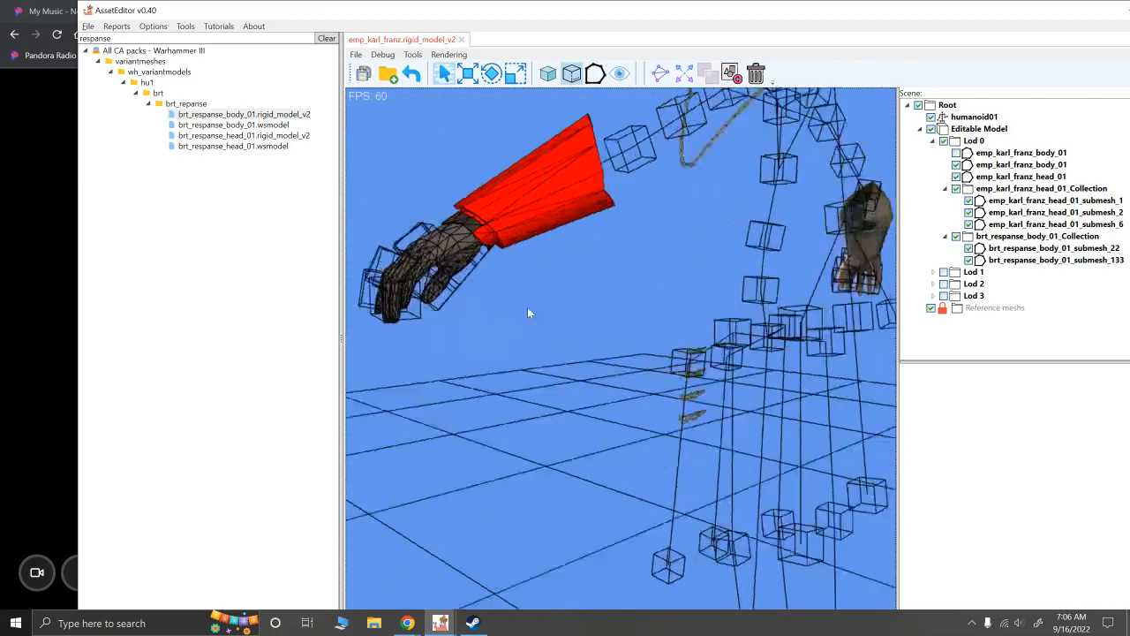
Undo the accidental loss of the face selection and deselect the cuff faces along the side of the wrist
{"action": "right_click_drag", "start_coordinate": [527, 306], "coordinate": [606, 391], "text": "alt"}
{"action": "scroll", "coordinate": [608, 390], "scroll_direction": "up", "scroll_amount": 5}
{"action": "left_click_drag", "start_coordinate": [608, 390], "coordinate": [624, 360], "text": "alt"}
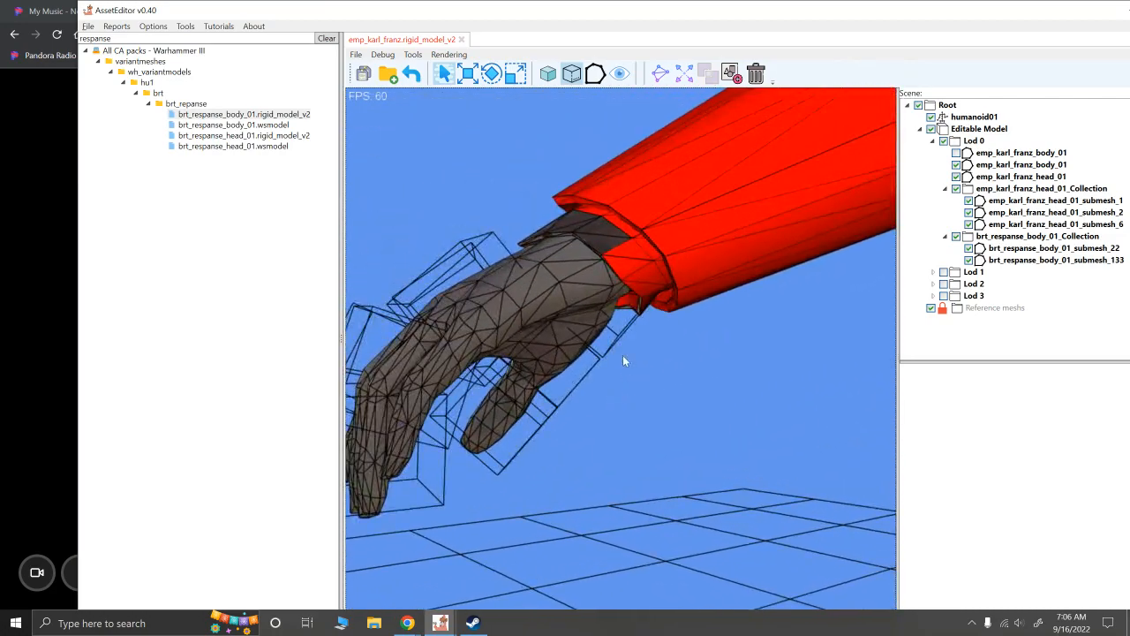
{"action": "left_click_drag", "start_coordinate": [670, 389], "coordinate": [653, 388]}
{"action": "key", "text": "ctrl+z"}
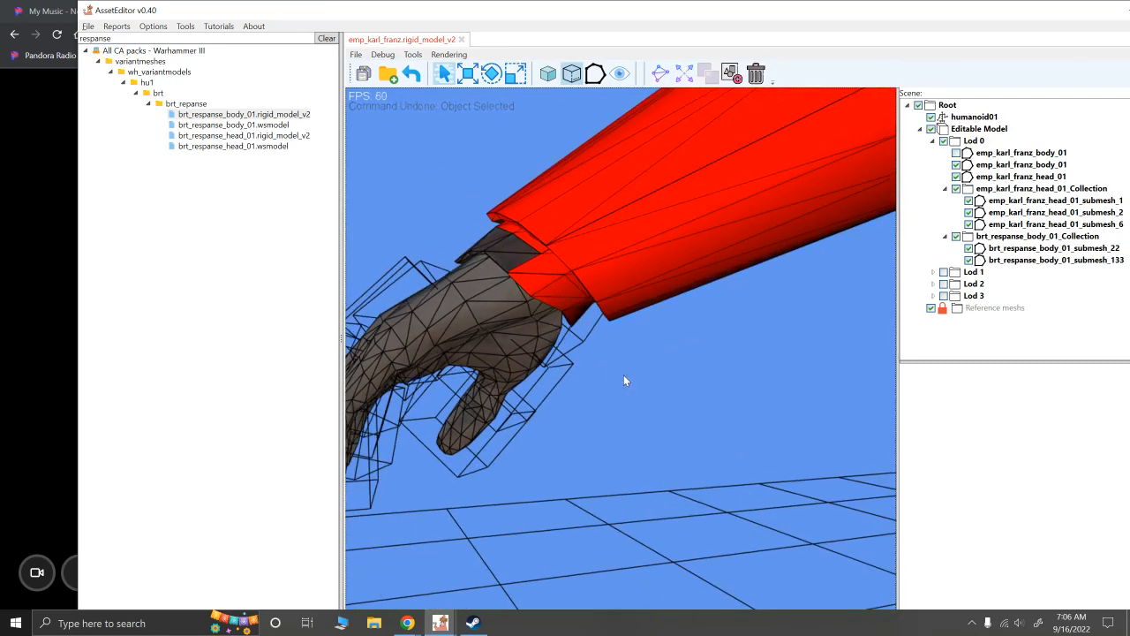
{"action": "left_click_drag", "start_coordinate": [559, 350], "coordinate": [500, 284]}
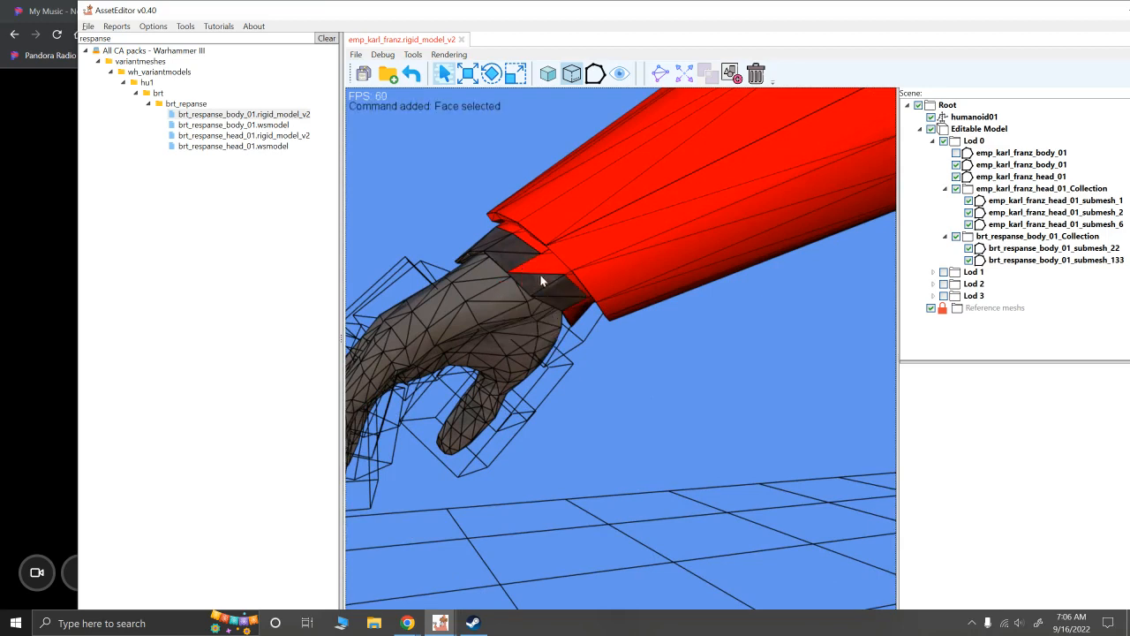
{"action": "left_click_drag", "start_coordinate": [590, 355], "coordinate": [536, 313], "text": "ctrl"}
Deselect the remaining cuff faces around the wrist and undo the deselection that removed part of the forearm armour
{"action": "left_click_drag", "start_coordinate": [593, 352], "coordinate": [496, 296], "text": "alt"}
{"action": "scroll", "coordinate": [483, 375], "scroll_direction": "up", "scroll_amount": 2}
{"action": "right_click_drag", "start_coordinate": [423, 386], "coordinate": [590, 405], "text": "alt"}
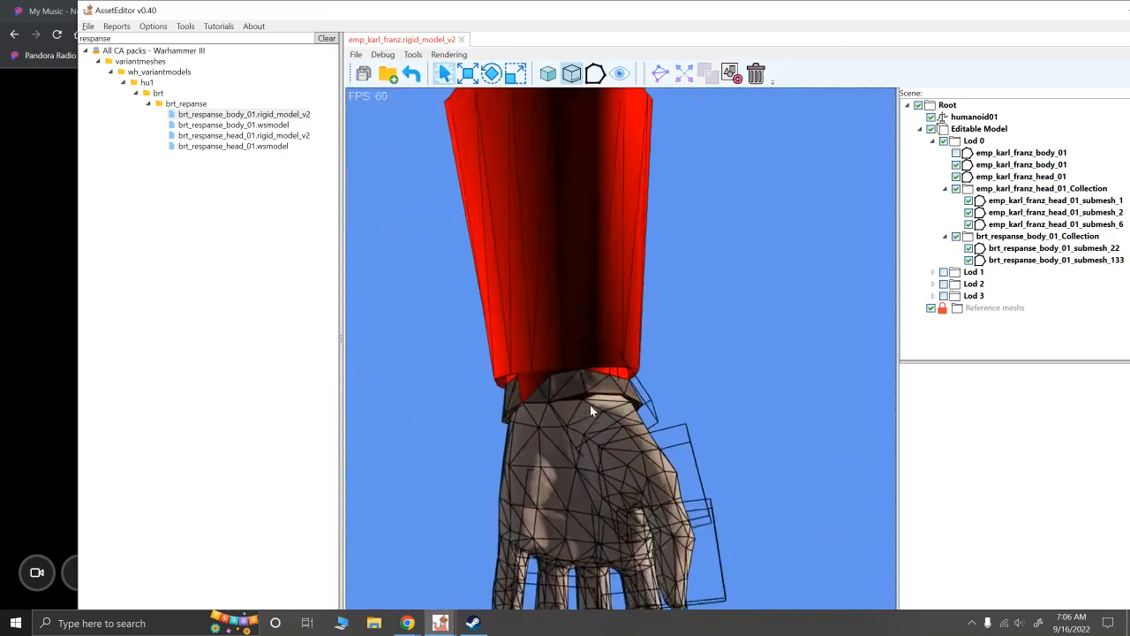
{"action": "scroll", "coordinate": [565, 424], "scroll_direction": "up", "scroll_amount": 3}
{"action": "left_click_drag", "start_coordinate": [539, 447], "coordinate": [662, 387], "text": "ctrl"}
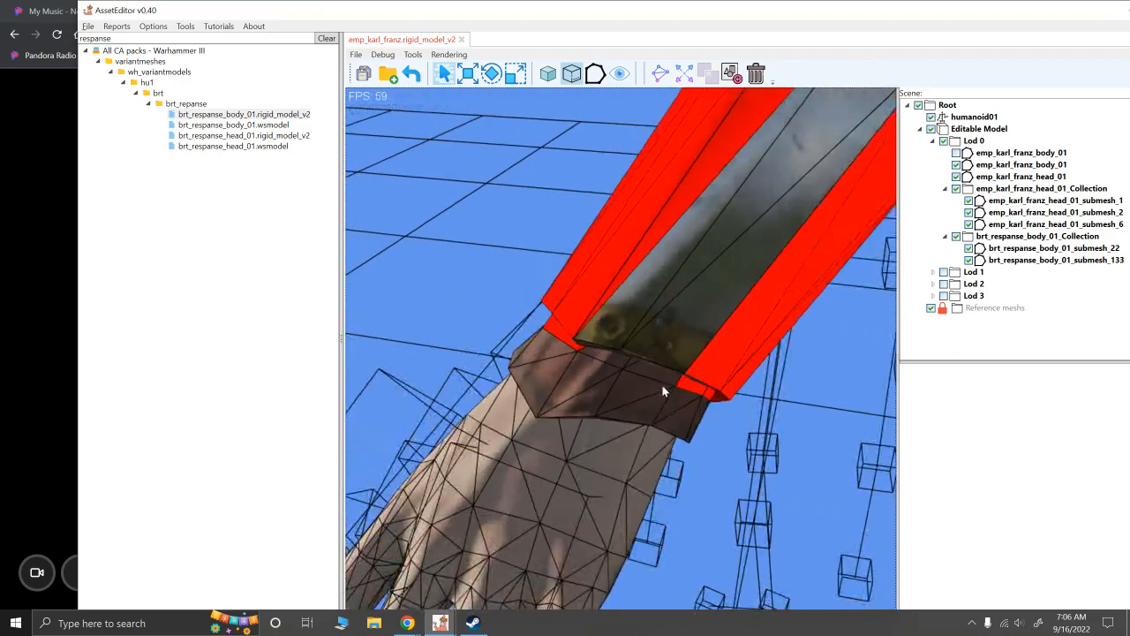
{"action": "left_click_drag", "start_coordinate": [630, 327], "coordinate": [652, 346], "text": "alt"}
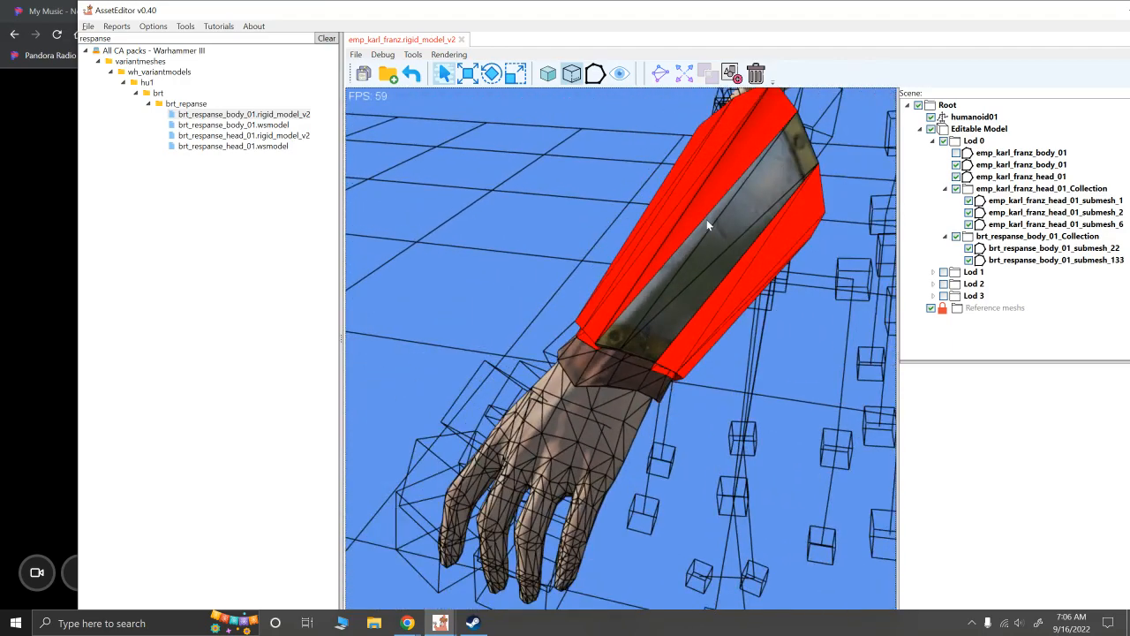
{"action": "key", "text": "ctrl+z"}
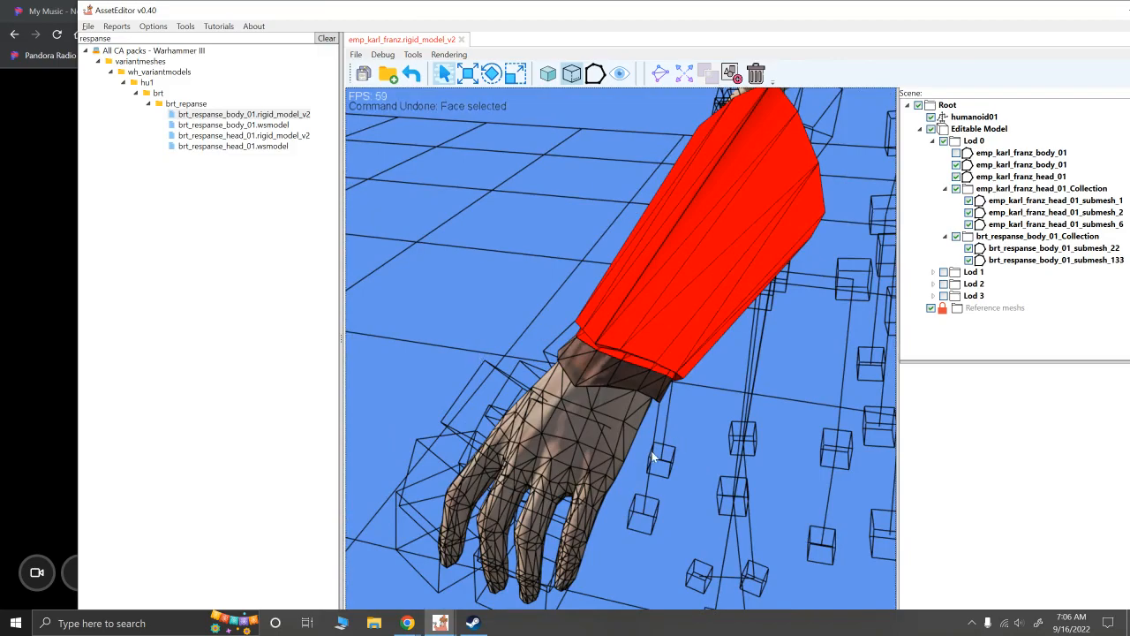
Delete the selected forearm armour faces and the leftover faces inside the wrist cuff
{"action": "left_click_drag", "start_coordinate": [655, 413], "coordinate": [633, 368], "text": "alt"}
{"action": "key", "text": "Delete"}
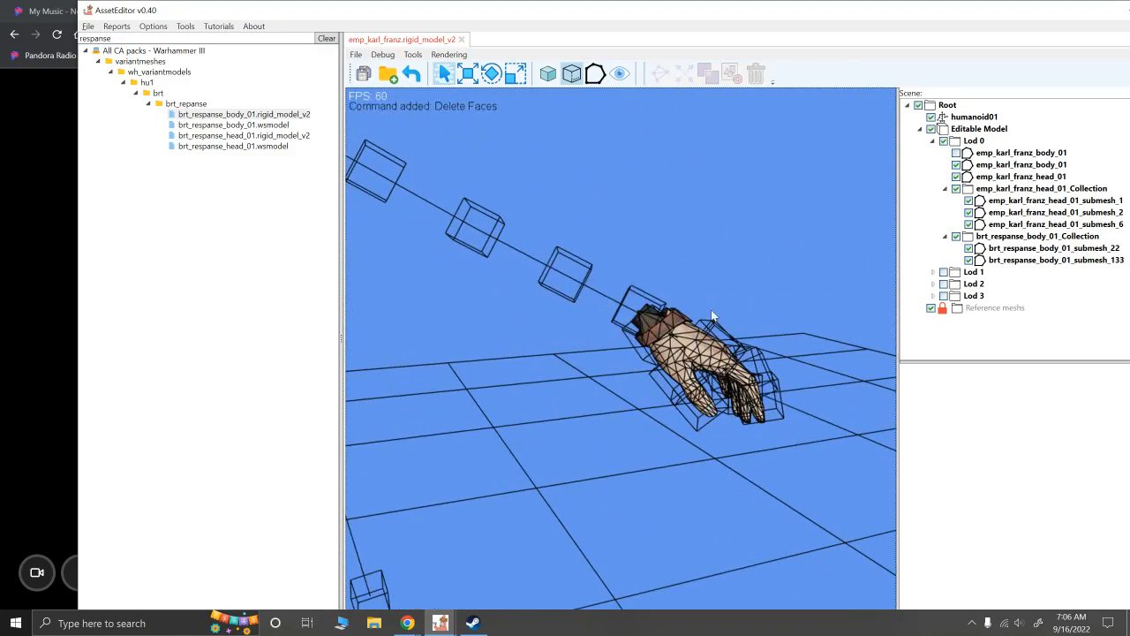
{"action": "left_click_drag", "start_coordinate": [716, 316], "coordinate": [697, 394], "text": "alt"}
{"action": "key", "text": "Delete"}
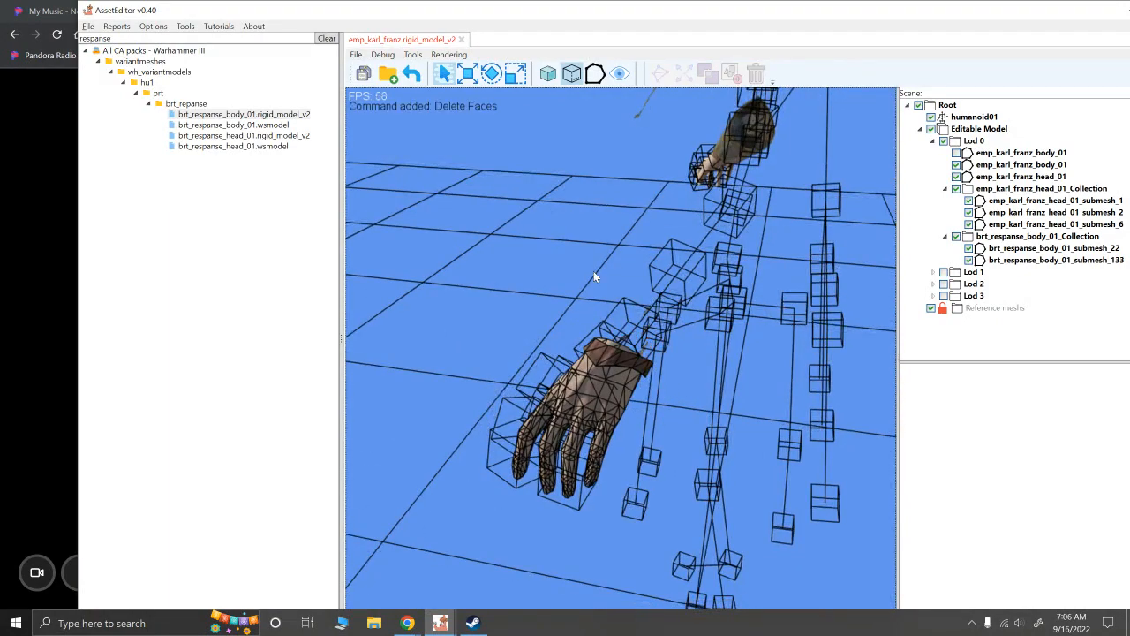
Delete the leather cuff faces on the thumb side of the wrist one after another
{"action": "left_click_drag", "start_coordinate": [594, 277], "coordinate": [667, 255], "text": "alt"}
{"action": "scroll", "coordinate": [644, 328], "scroll_direction": "up", "scroll_amount": 5}
{"action": "scroll", "coordinate": [667, 255], "scroll_direction": "down", "scroll_amount": 4}
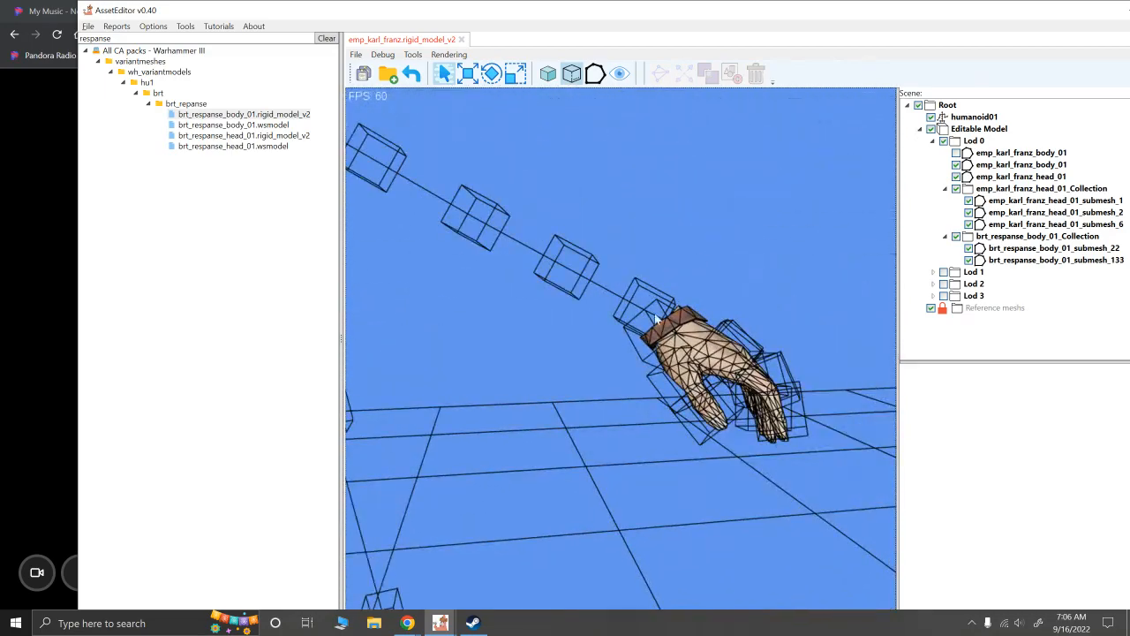
{"action": "left_click_drag", "start_coordinate": [675, 329], "coordinate": [703, 254], "text": "alt"}
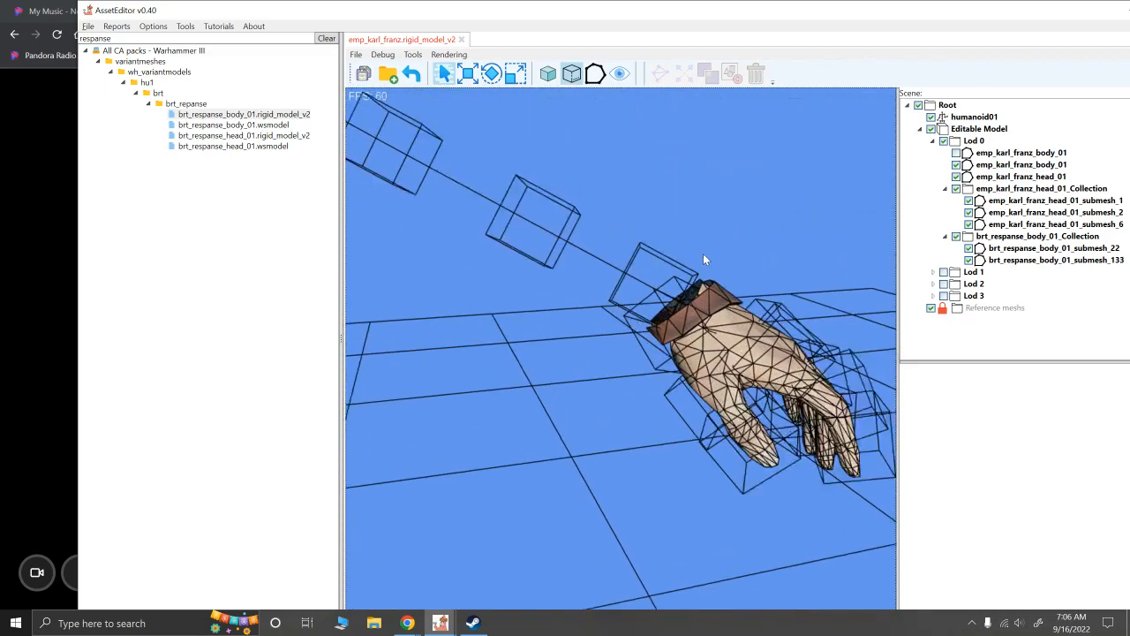
{"action": "scroll", "coordinate": [622, 283], "scroll_direction": "up", "scroll_amount": 5}
{"action": "left_click", "coordinate": [586, 354]}
{"action": "key", "text": "Delete"}
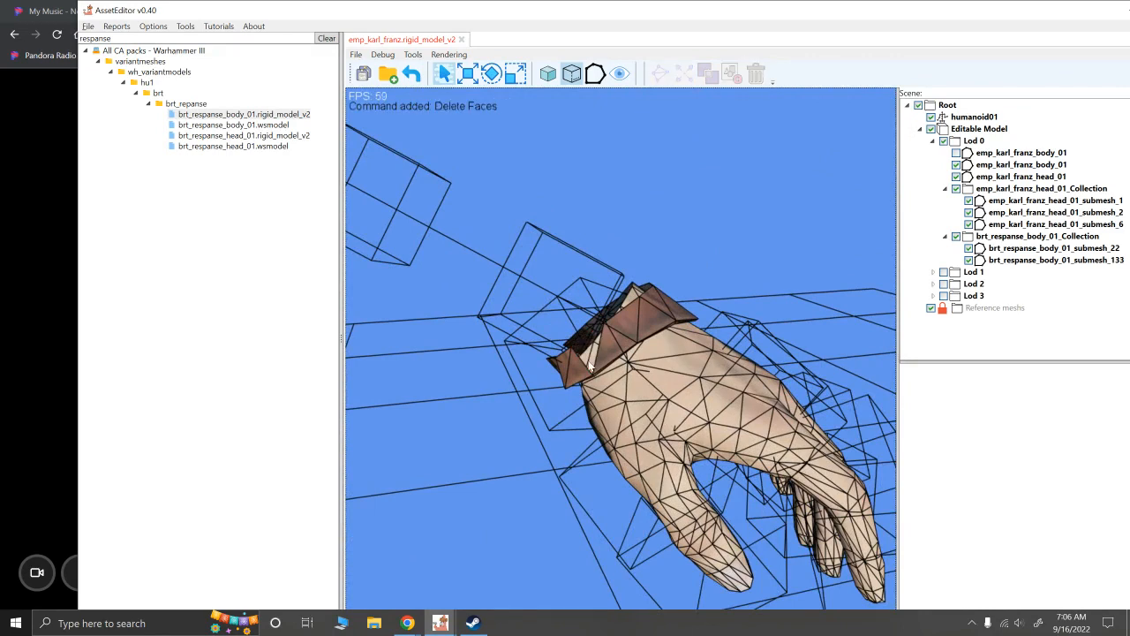
{"action": "left_click", "coordinate": [567, 366]}
{"action": "key", "text": "Delete"}
{"action": "left_click", "coordinate": [567, 371]}
{"action": "key", "text": "Delete"}
{"action": "left_click", "coordinate": [585, 340]}
{"action": "key", "text": "Delete"}
Delete the next cuff faces running from the thumb side toward the far edge of the wrist
{"action": "left_click", "coordinate": [633, 322]}
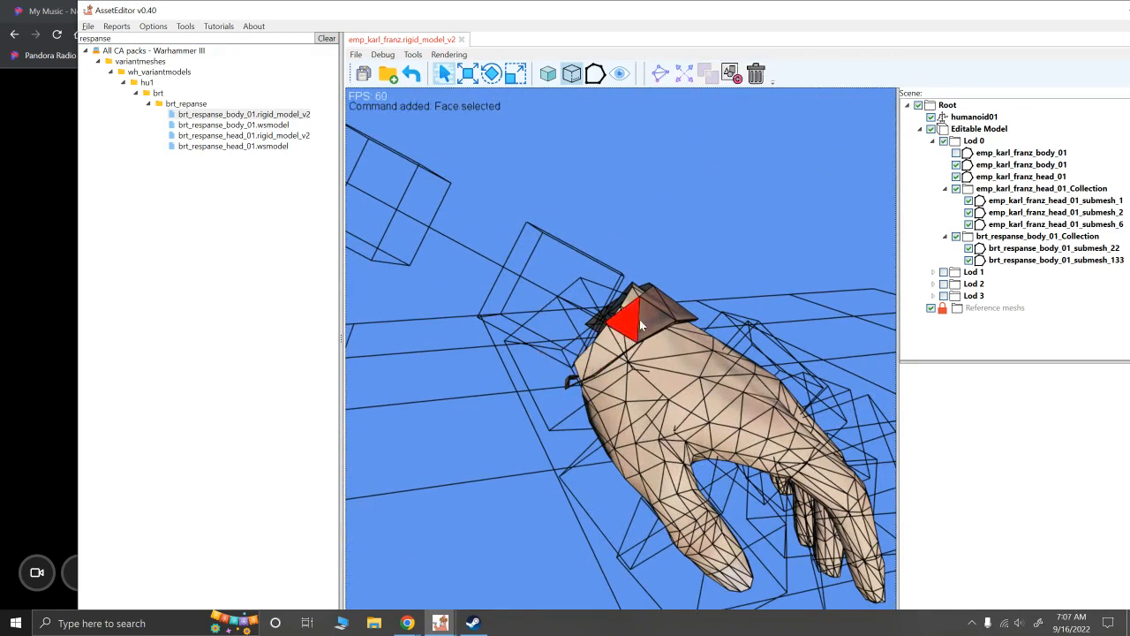
{"action": "key", "text": "Delete"}
{"action": "left_click", "coordinate": [658, 319]}
{"action": "key", "text": "Delete"}
{"action": "left_click", "coordinate": [662, 303]}
{"action": "key", "text": "Delete"}
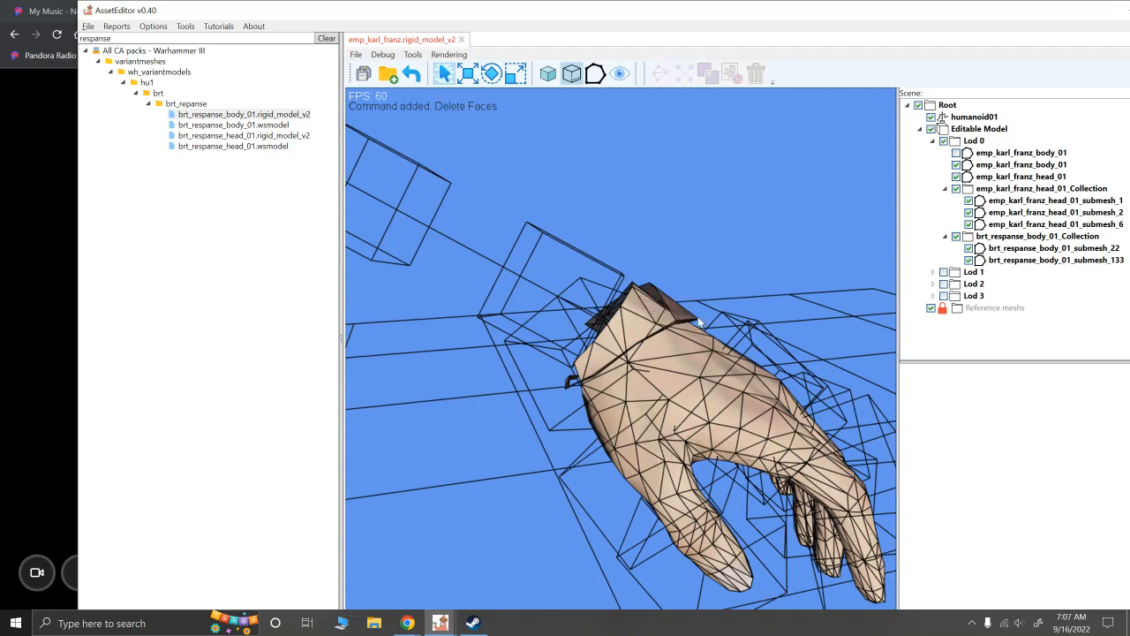
Delete the first thin cuff rim strips that encircle the wrist
{"action": "left_click_drag", "start_coordinate": [699, 323], "coordinate": [687, 246], "text": "alt"}
{"action": "scroll", "coordinate": [565, 396], "scroll_direction": "up", "scroll_amount": 4}
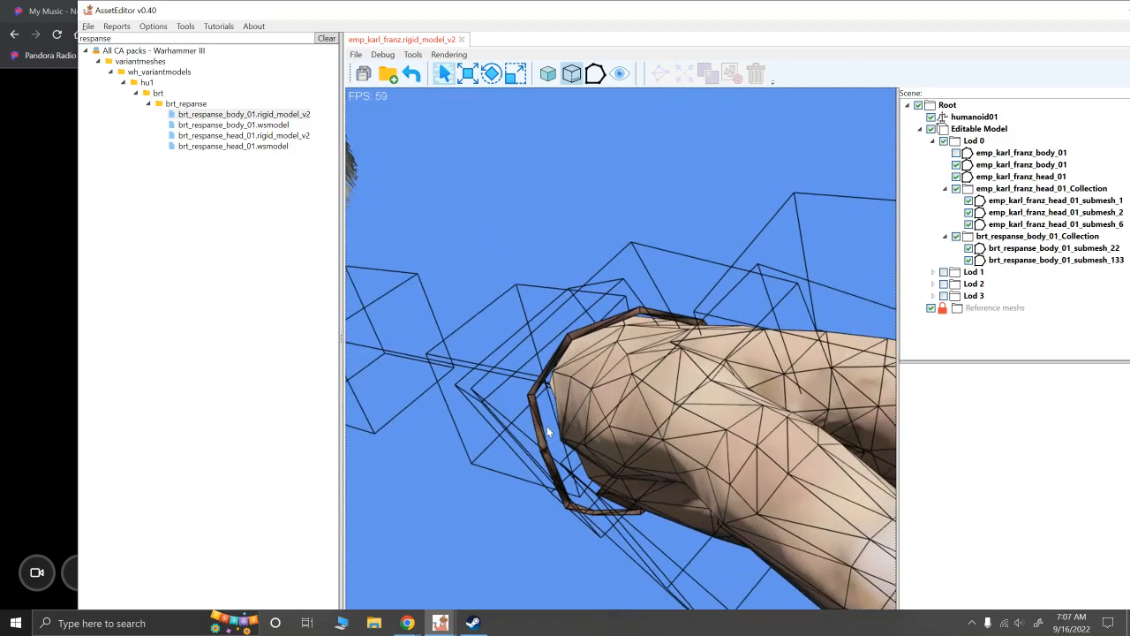
{"action": "left_click_drag", "start_coordinate": [537, 435], "coordinate": [541, 439]}
{"action": "key", "text": "Delete"}
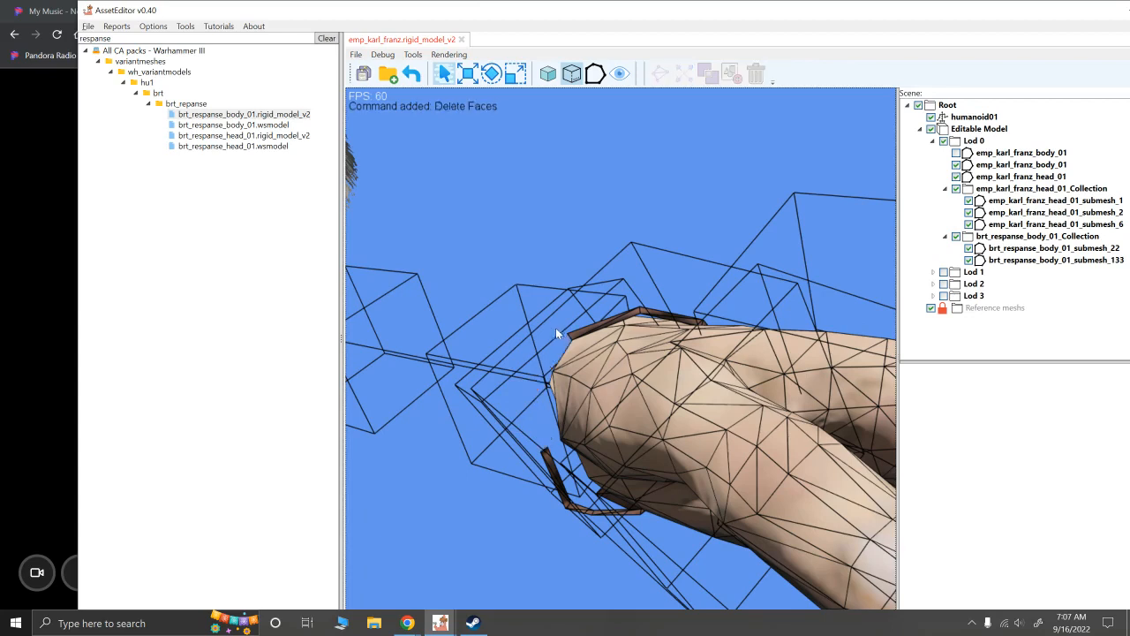
{"action": "left_click", "coordinate": [585, 337]}
{"action": "key", "text": "Delete"}
{"action": "left_click", "coordinate": [560, 495]}
{"action": "key", "text": "Delete"}
Delete more leftover rim pieces of the leather cuff around the wrist opening
{"action": "left_click_drag", "start_coordinate": [621, 530], "coordinate": [640, 306]}
{"action": "key", "text": "Delete"}
{"action": "left_click", "coordinate": [660, 291]}
{"action": "key", "text": "Delete"}
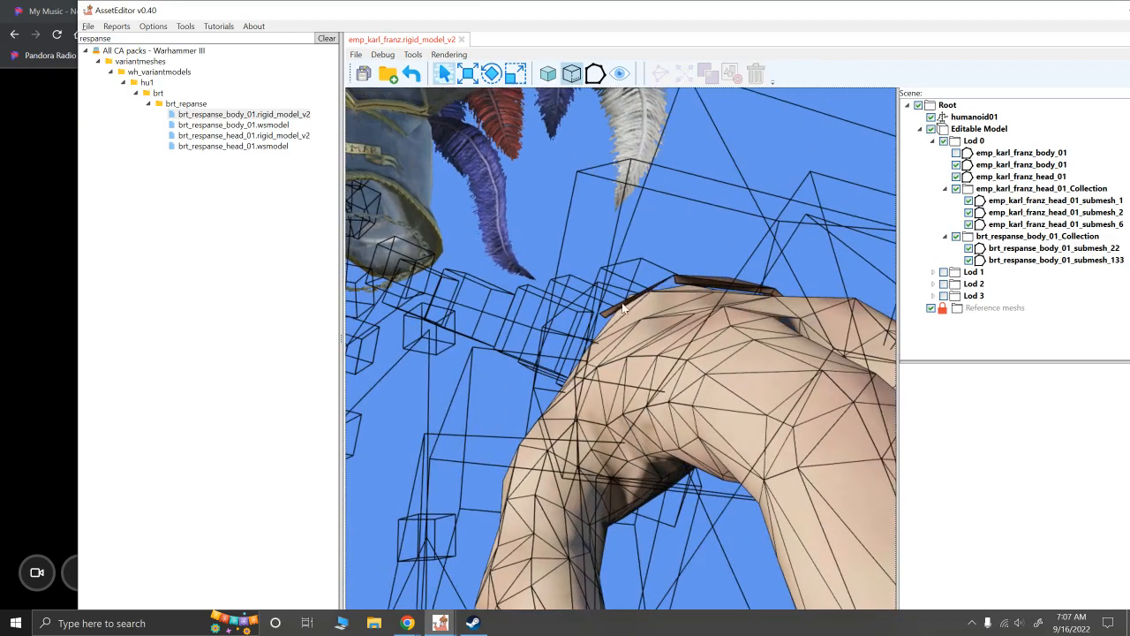
{"action": "left_click", "coordinate": [609, 310]}
{"action": "key", "text": "Delete"}
{"action": "left_click", "coordinate": [705, 280]}
{"action": "key", "text": "Delete"}
Reselect Repanse submesh 22 for face editing and delete the cuff and rim faces over the back of the wrist
{"action": "key", "text": "F1"}
{"action": "left_click", "coordinate": [721, 312]}
{"action": "key", "text": "F2"}
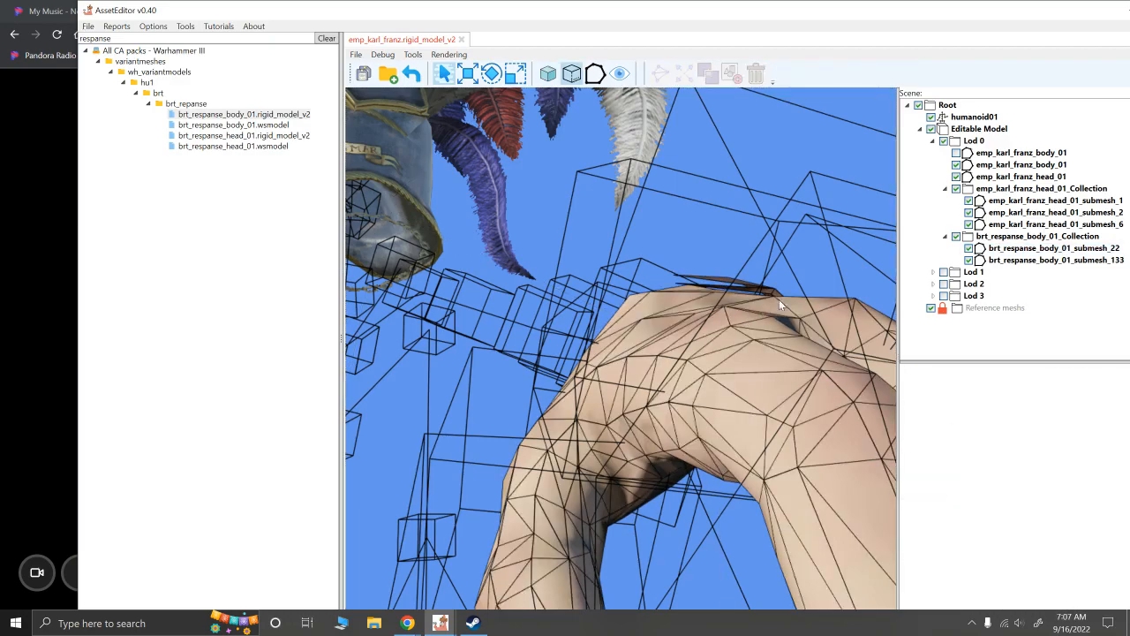
{"action": "left_click_drag", "start_coordinate": [784, 297], "coordinate": [710, 285], "text": "alt"}
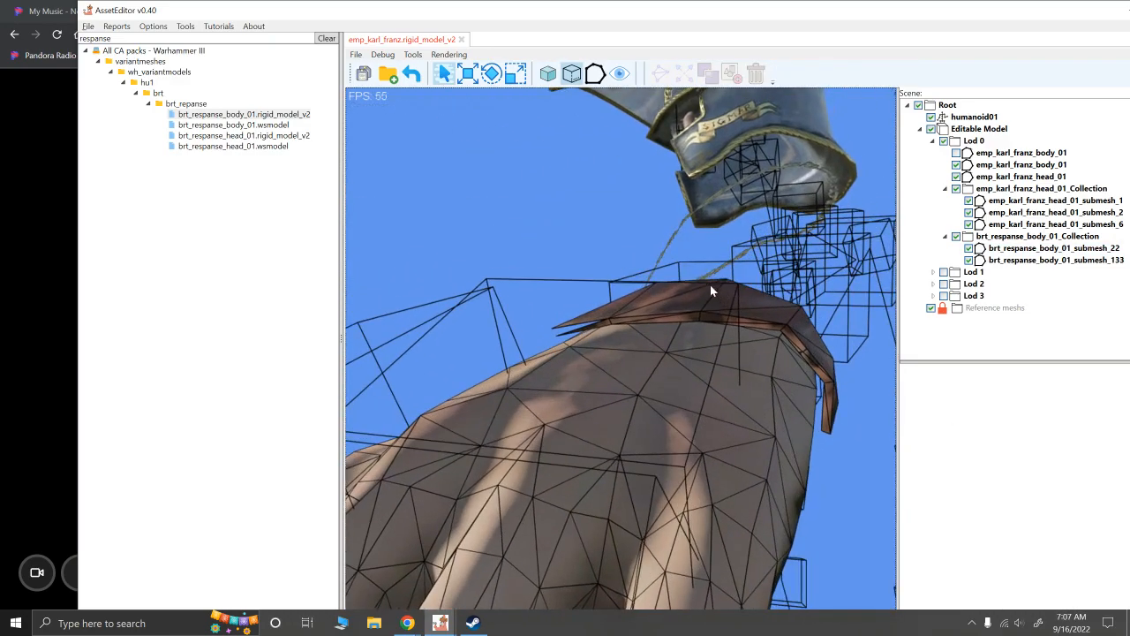
{"action": "key", "text": "F1"}
{"action": "left_click", "coordinate": [660, 324]}
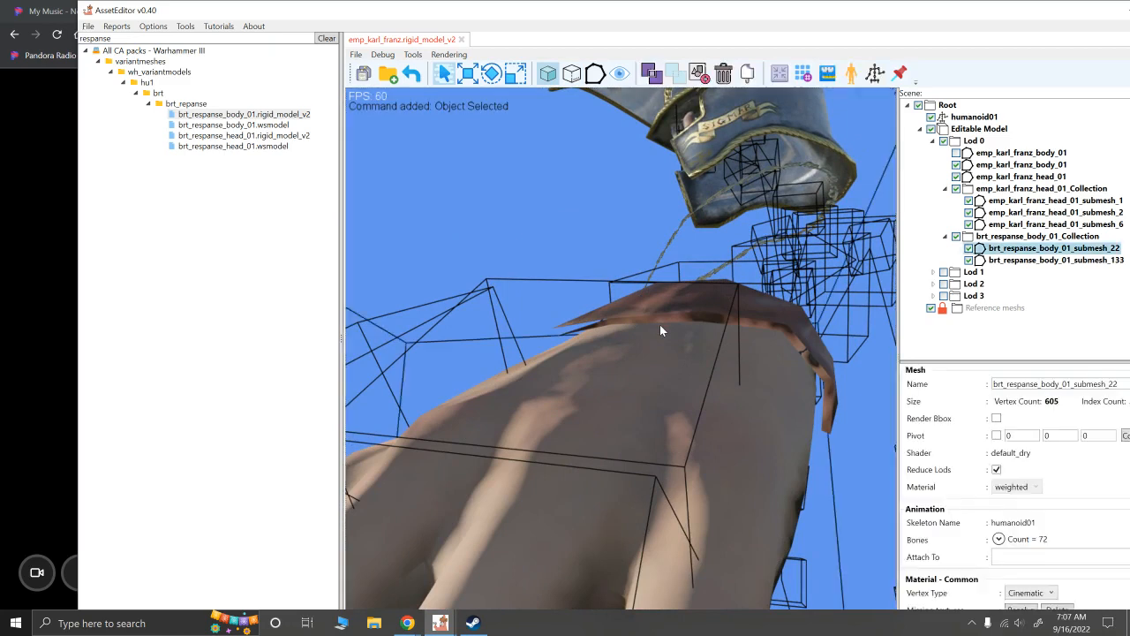
{"action": "key", "text": "F2"}
{"action": "left_click", "coordinate": [687, 305]}
{"action": "key", "text": "Delete"}
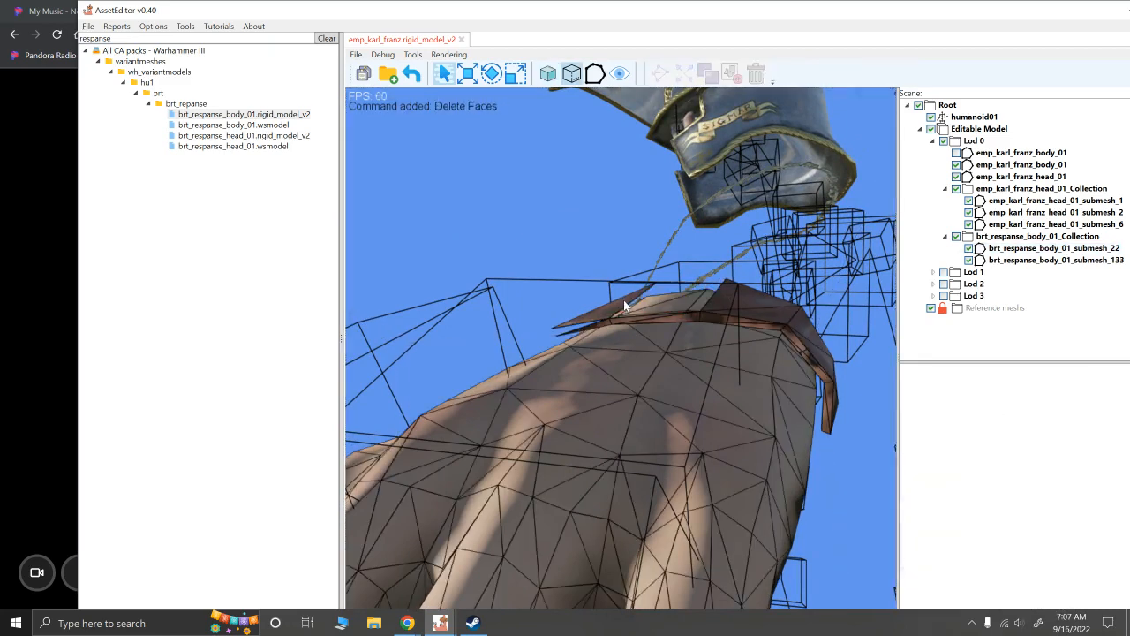
{"action": "left_click", "coordinate": [608, 322]}
{"action": "key", "text": "Delete"}
{"action": "left_click", "coordinate": [608, 325]}
{"action": "left_click", "coordinate": [626, 318]}
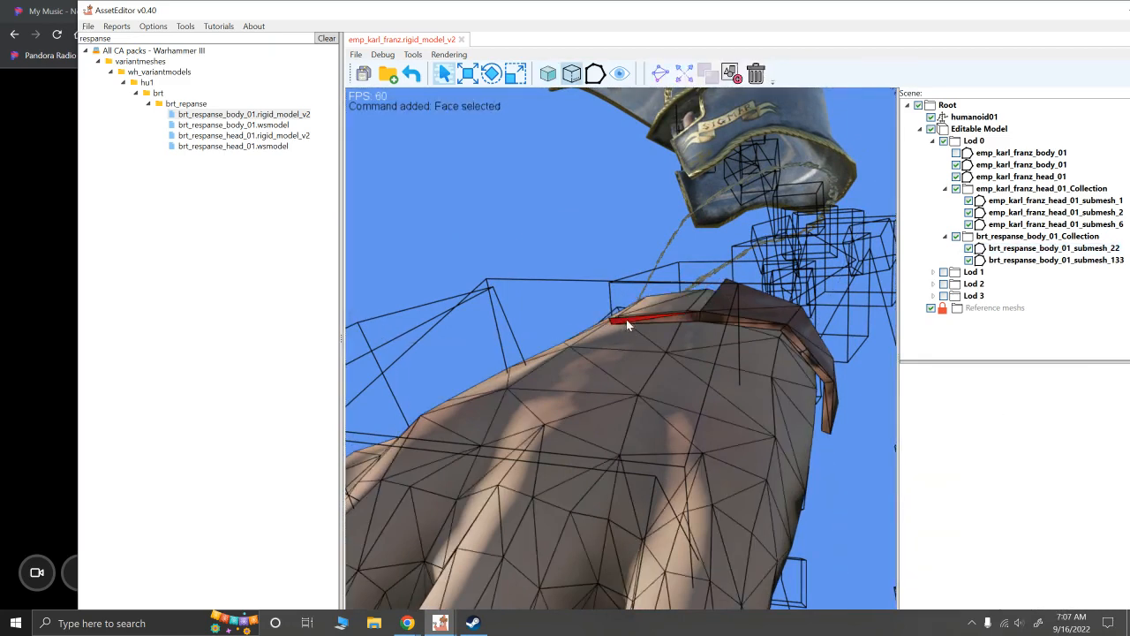
{"action": "key", "text": "Delete"}
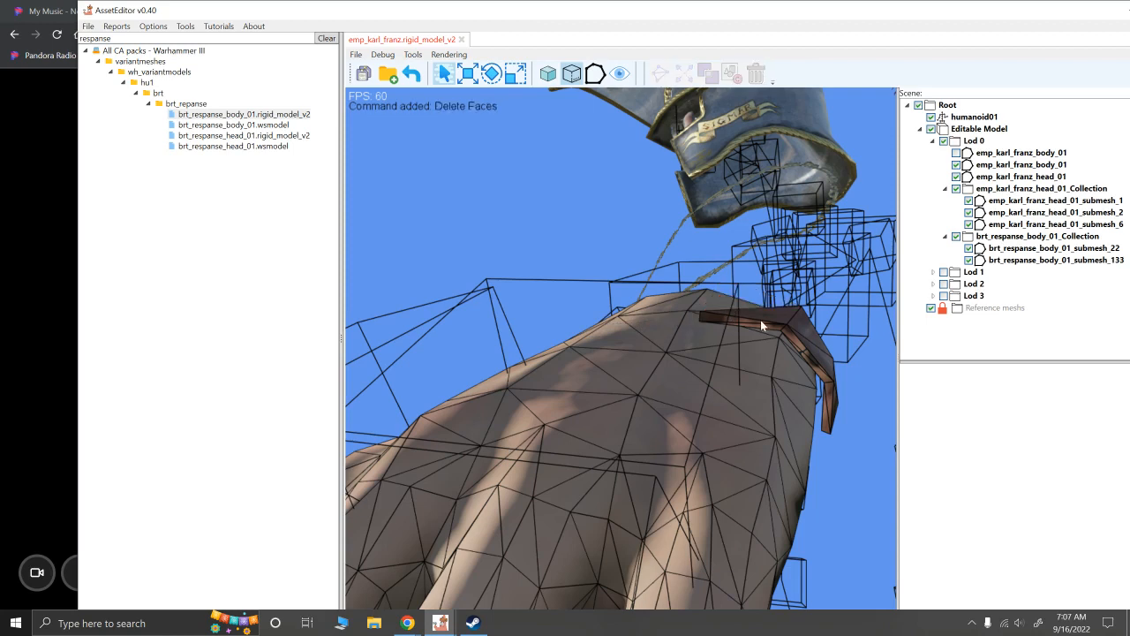
Delete the remaining cuff and rim faces curving around the outer edge of the wrist, leaving only the bare hand
{"action": "left_click", "coordinate": [755, 320]}
{"action": "key", "text": "Delete"}
{"action": "left_click", "coordinate": [802, 351]}
{"action": "key", "text": "Delete"}
{"action": "left_click", "coordinate": [797, 343]}
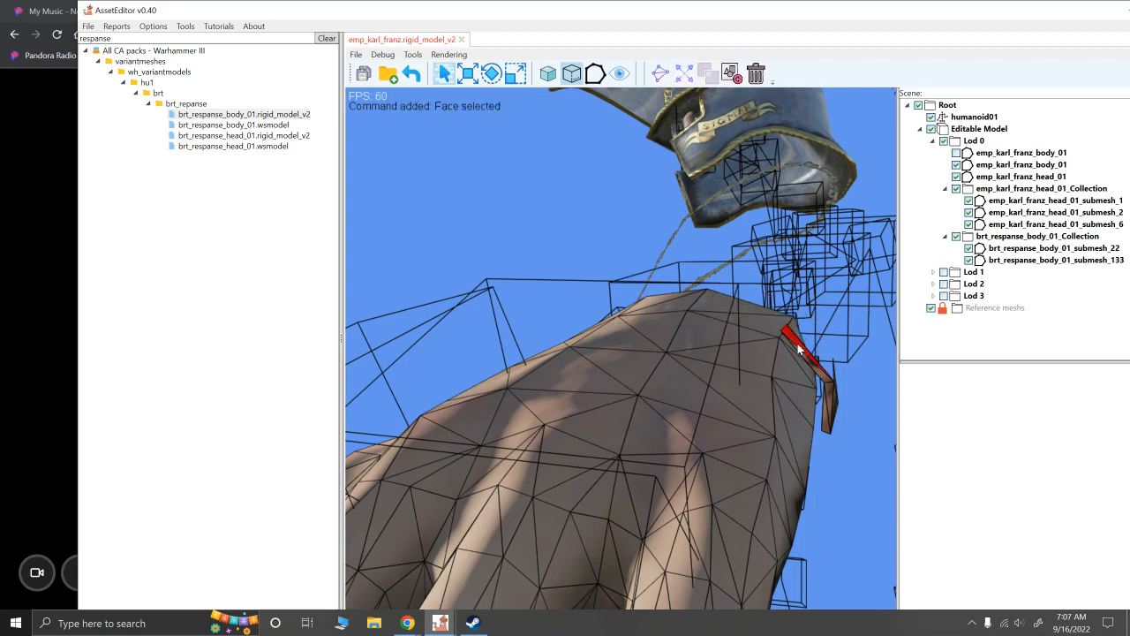
{"action": "key", "text": "Delete"}
{"action": "left_click", "coordinate": [818, 371]}
{"action": "key", "text": "Delete"}
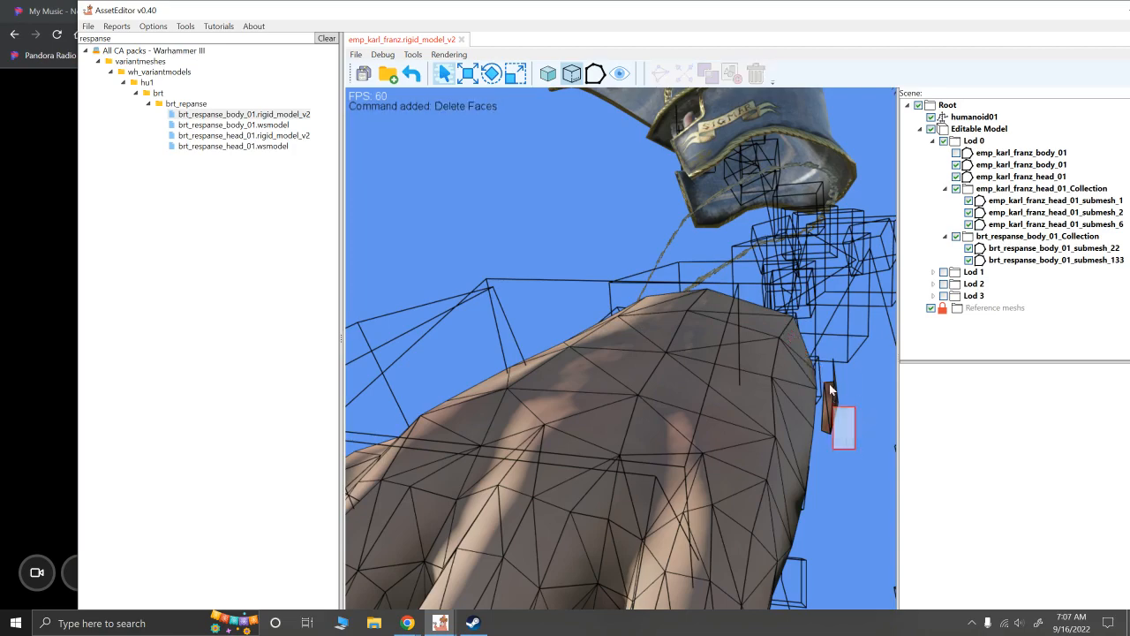
{"action": "left_click", "coordinate": [820, 398]}
{"action": "key", "text": "Delete"}
Return to object selection, show the first Karl Franz body mesh to check the hand's fit at the sleeve, and select that body mesh
{"action": "left_click_drag", "start_coordinate": [819, 400], "coordinate": [567, 413], "text": "alt"}
{"action": "scroll", "coordinate": [567, 374], "scroll_direction": "down", "scroll_amount": 8}
{"action": "scroll", "coordinate": [553, 424], "scroll_direction": "down", "scroll_amount": 3}
{"action": "key", "text": "F1"}
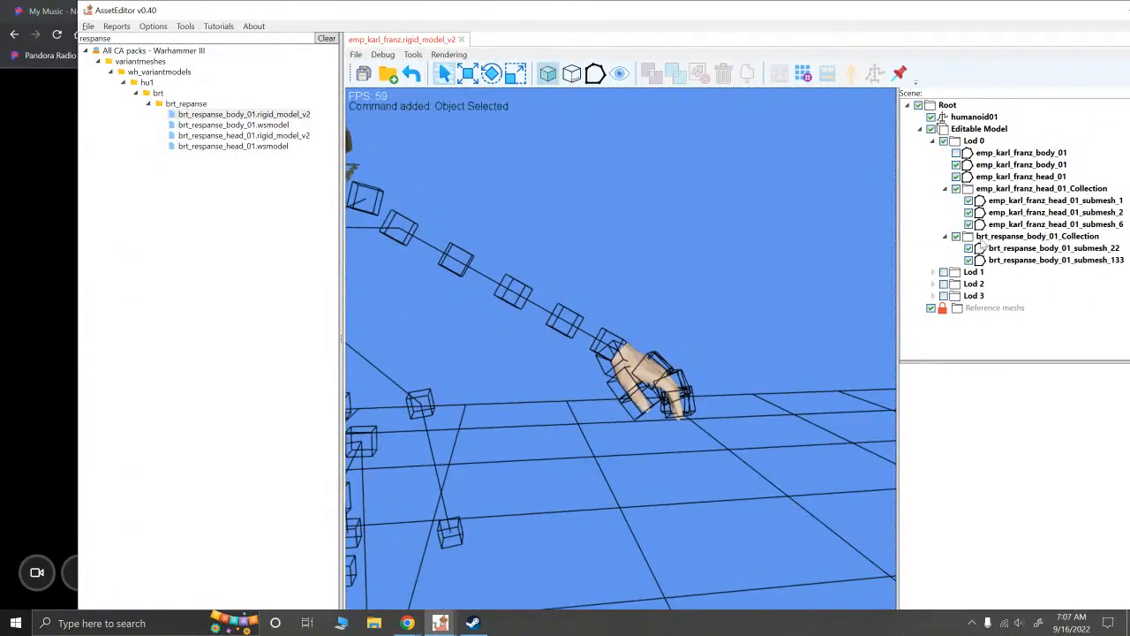
{"action": "left_click", "coordinate": [956, 176]}
{"action": "left_click", "coordinate": [956, 153]}
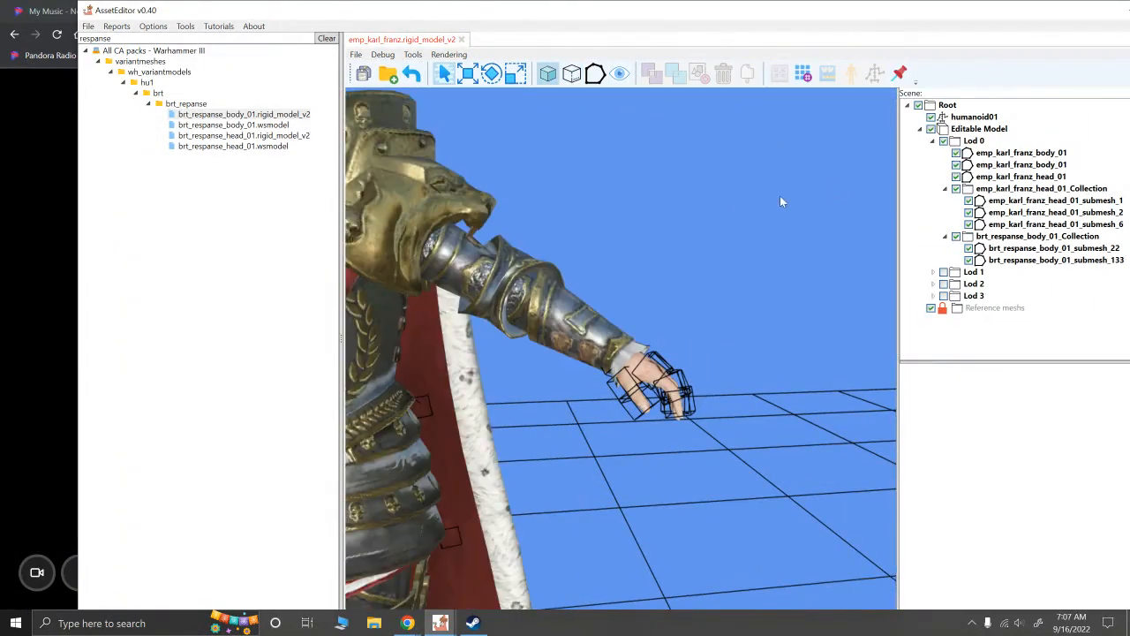
{"action": "left_click_drag", "start_coordinate": [742, 223], "coordinate": [714, 256], "text": "alt"}
{"action": "scroll", "coordinate": [714, 256], "scroll_direction": "up", "scroll_amount": 3}
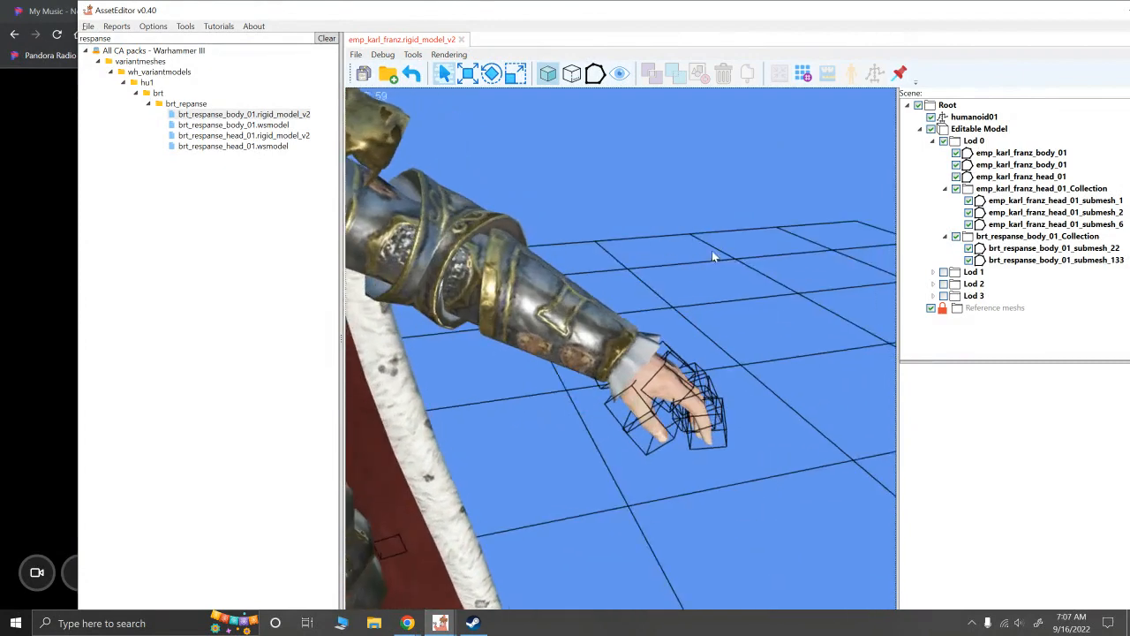
{"action": "left_click", "coordinate": [967, 153]}
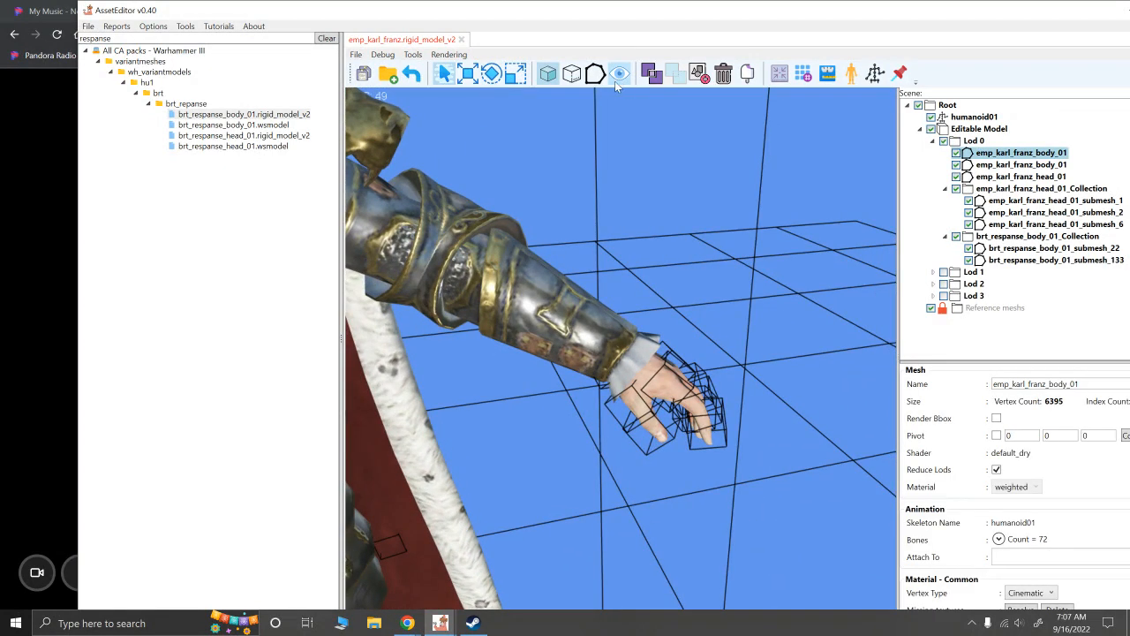
Isolate the first Karl Franz body mesh, split it into submeshes, and delete his two original hands
{"action": "left_click", "coordinate": [617, 74]}
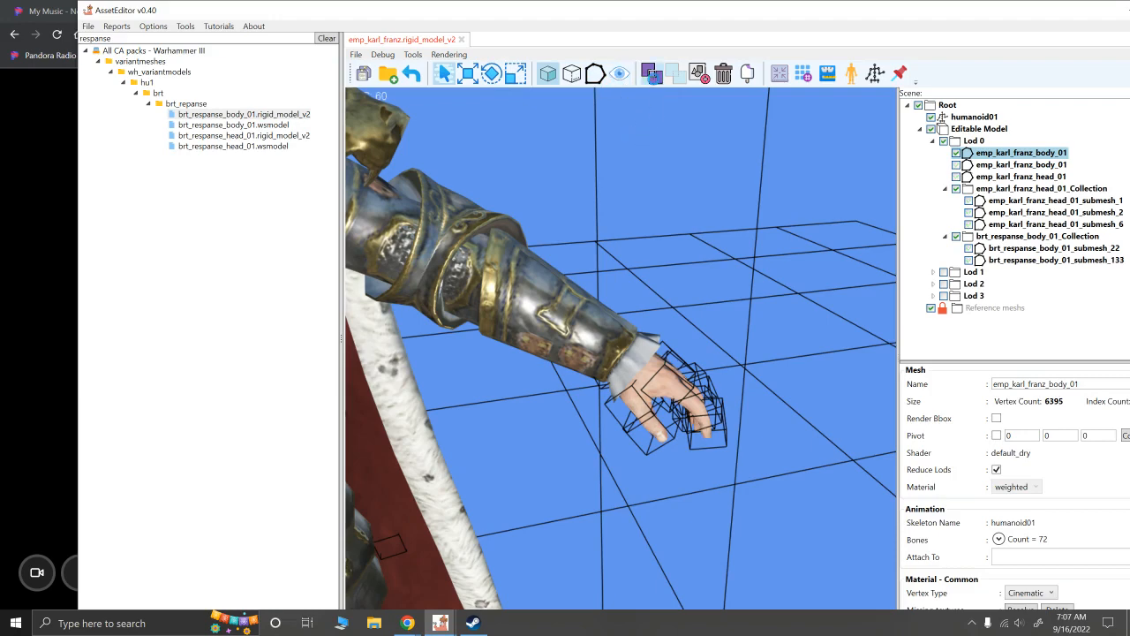
{"action": "left_click", "coordinate": [692, 399]}
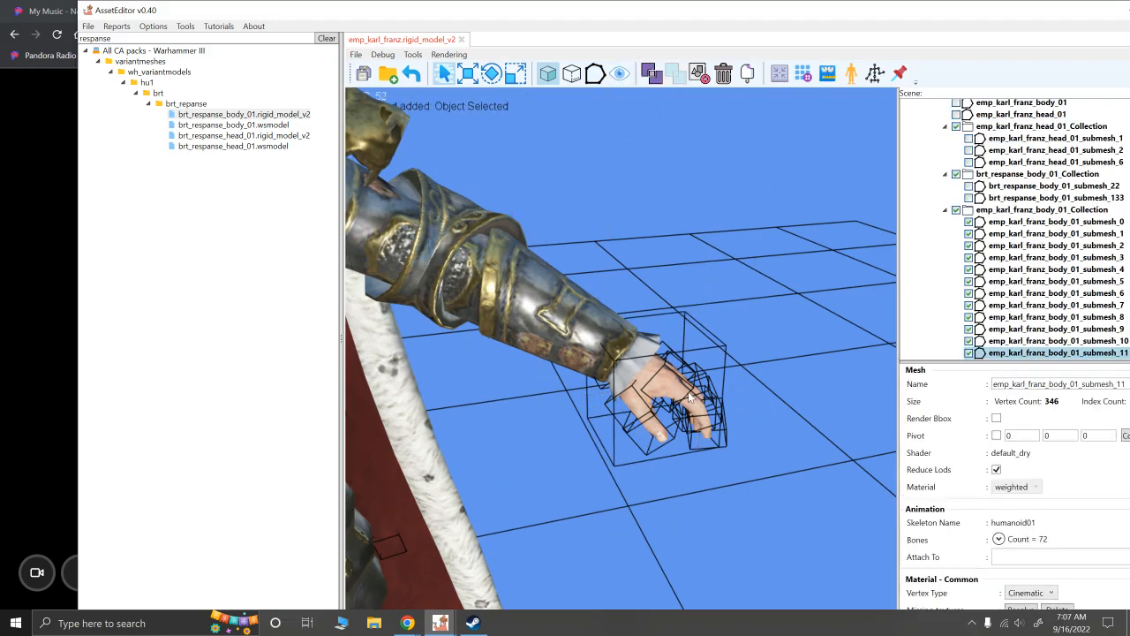
{"action": "key", "text": "Delete"}
{"action": "scroll", "coordinate": [768, 265], "scroll_direction": "down", "scroll_amount": 6, "text": "alt"}
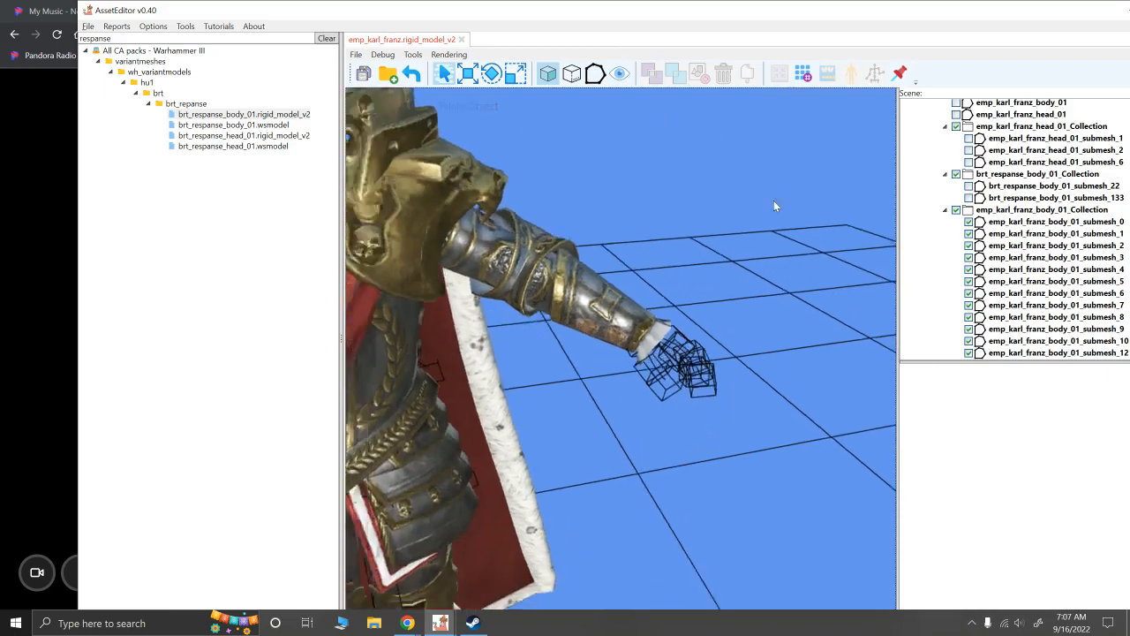
{"action": "right_click_drag", "start_coordinate": [776, 205], "coordinate": [527, 329], "text": "alt"}
{"action": "left_click", "coordinate": [510, 331]}
{"action": "key", "text": "Delete"}
Select the whole emp_karl_franz_body_01_Collection group and combine its submeshes into a single mesh
{"action": "scroll", "coordinate": [527, 330], "scroll_direction": "down", "scroll_amount": 5, "text": "alt"}
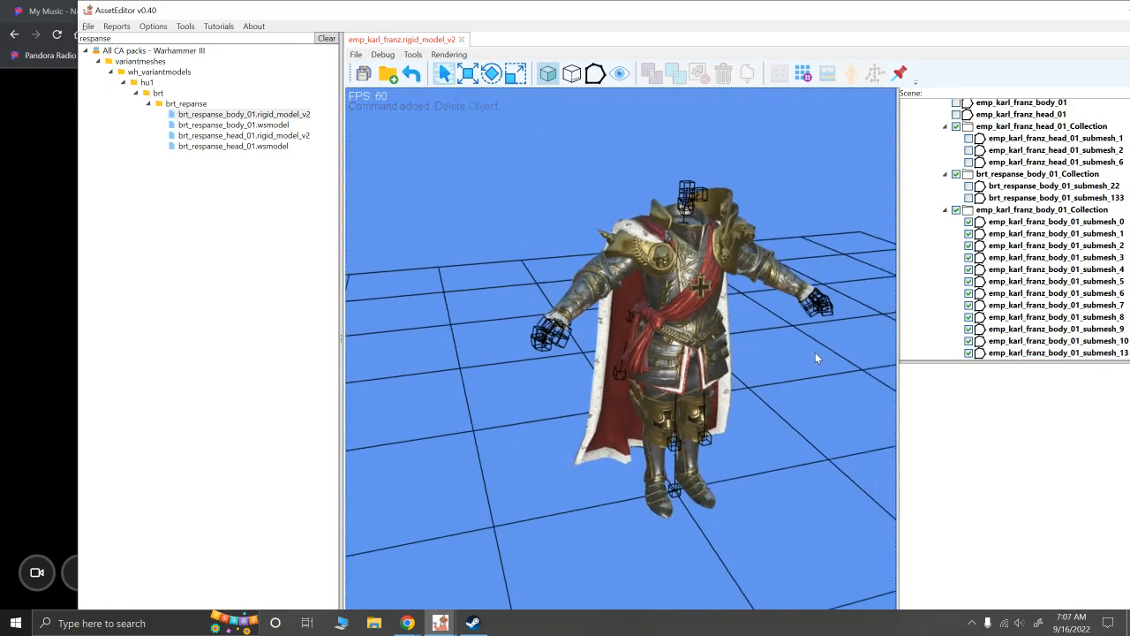
{"action": "left_click_drag", "start_coordinate": [815, 352], "coordinate": [854, 312], "text": "alt"}
{"action": "left_click", "coordinate": [1004, 211]}
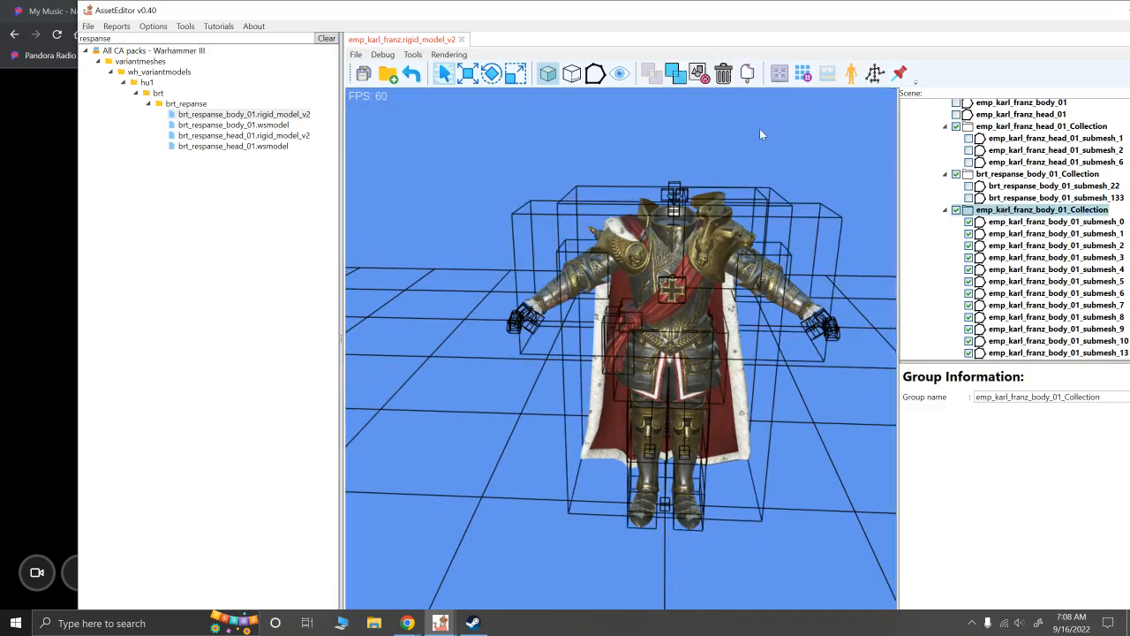
{"action": "left_click", "coordinate": [676, 74]}
{"action": "left_click_drag", "start_coordinate": [851, 211], "coordinate": [861, 213], "text": "alt"}
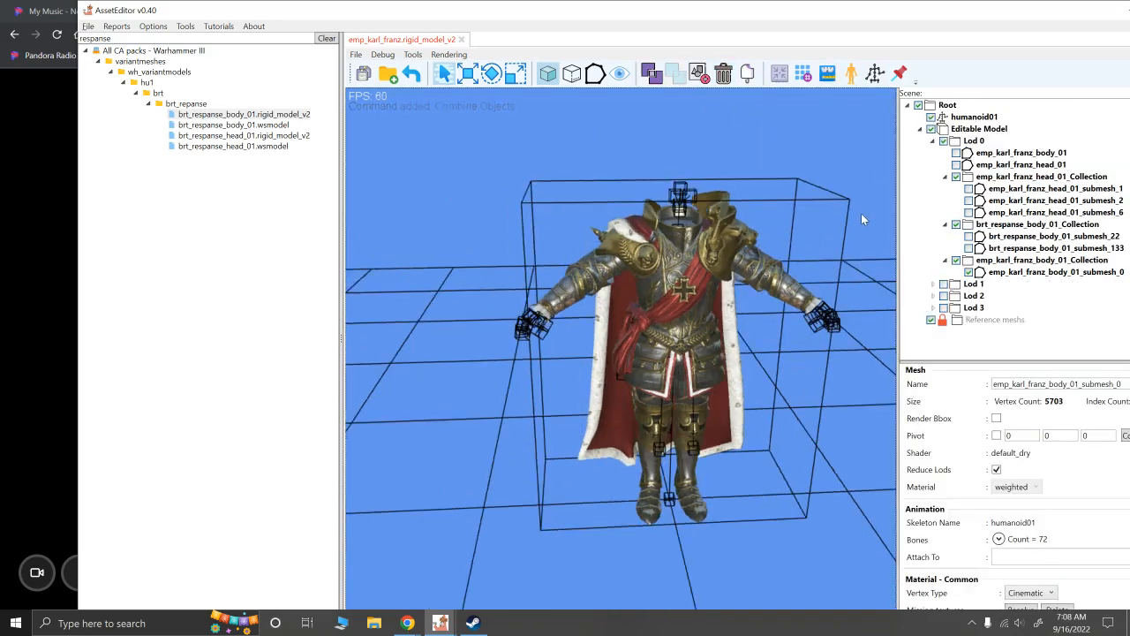
Show Repanse submesh 22 and examine from several angles how her hand meets Karl Franz's sleeve
{"action": "right_click_drag", "start_coordinate": [862, 213], "coordinate": [752, 274], "text": "alt"}
{"action": "scroll", "coordinate": [738, 195], "scroll_direction": "up", "scroll_amount": 5, "text": "alt"}
{"action": "scroll", "coordinate": [795, 252], "scroll_direction": "up", "scroll_amount": 4, "text": "alt"}
{"action": "right_click_drag", "start_coordinate": [828, 241], "coordinate": [764, 232], "text": "alt"}
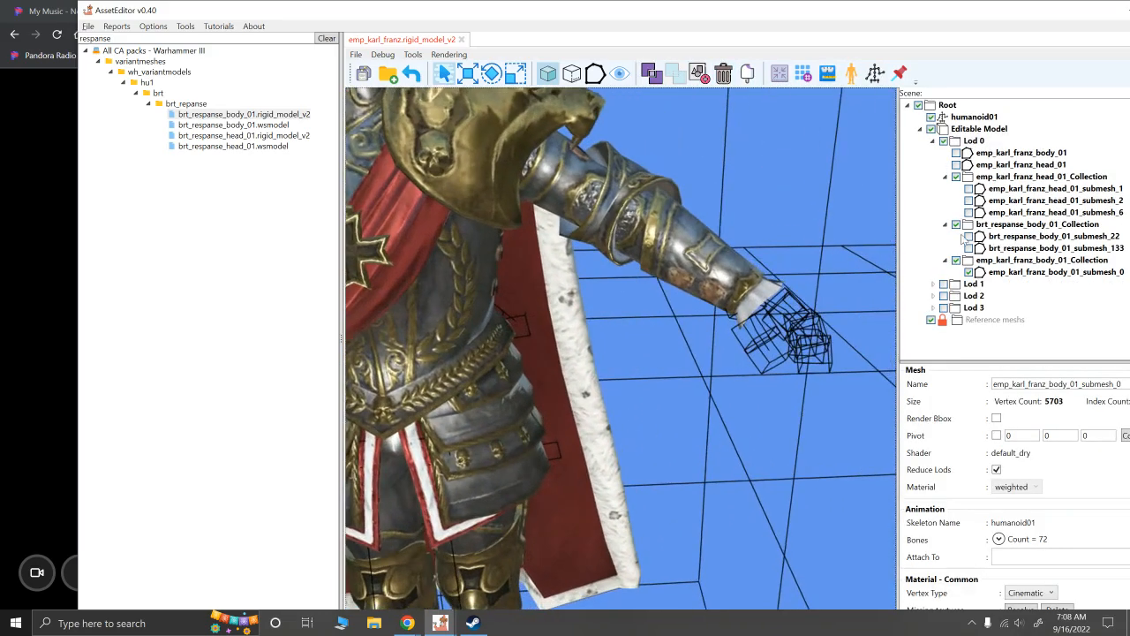
{"action": "left_click", "coordinate": [969, 237]}
{"action": "left_click_drag", "start_coordinate": [831, 187], "coordinate": [678, 214], "text": "alt"}
{"action": "scroll", "coordinate": [782, 265], "scroll_direction": "up", "scroll_amount": 5}
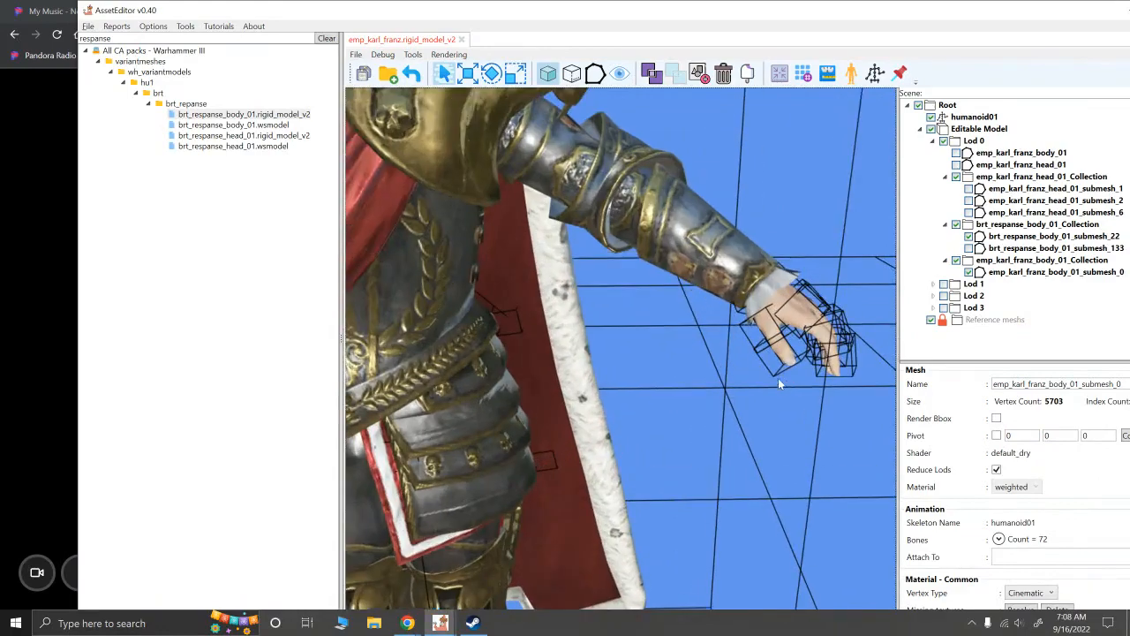
{"action": "left_click_drag", "start_coordinate": [778, 378], "coordinate": [694, 369], "text": "alt"}
{"action": "scroll", "coordinate": [685, 366], "scroll_direction": "up", "scroll_amount": 4}
{"action": "scroll", "coordinate": [694, 372], "scroll_direction": "down", "scroll_amount": 10}
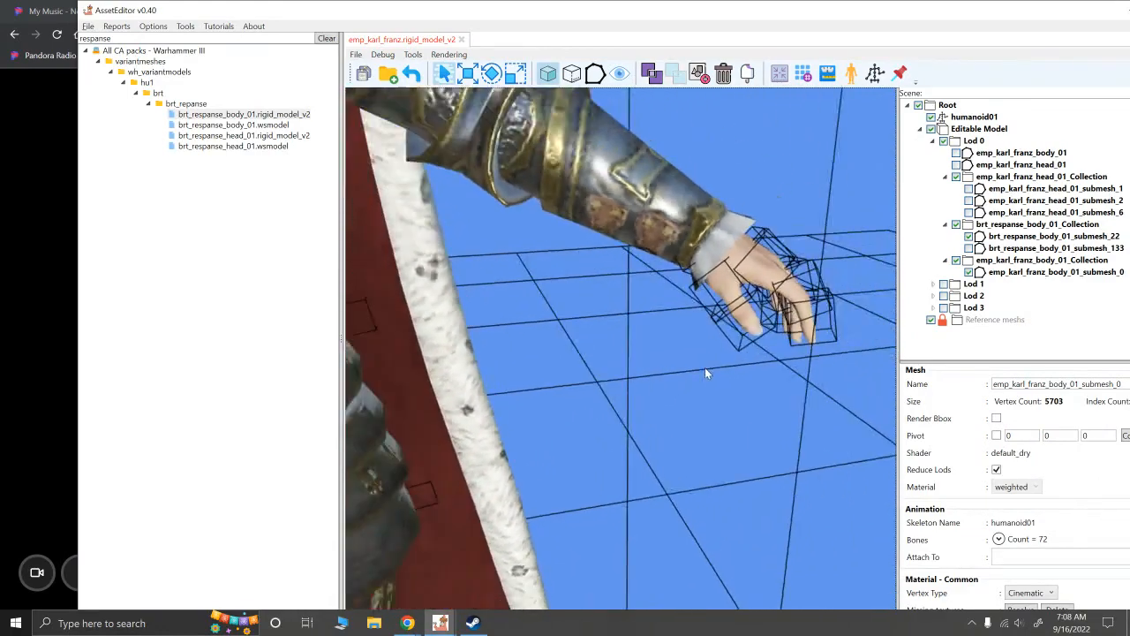
Show Repanse submesh 133, which holds her other hand, and isolate it in the view
{"action": "scroll", "coordinate": [829, 360], "scroll_direction": "up", "scroll_amount": 4}
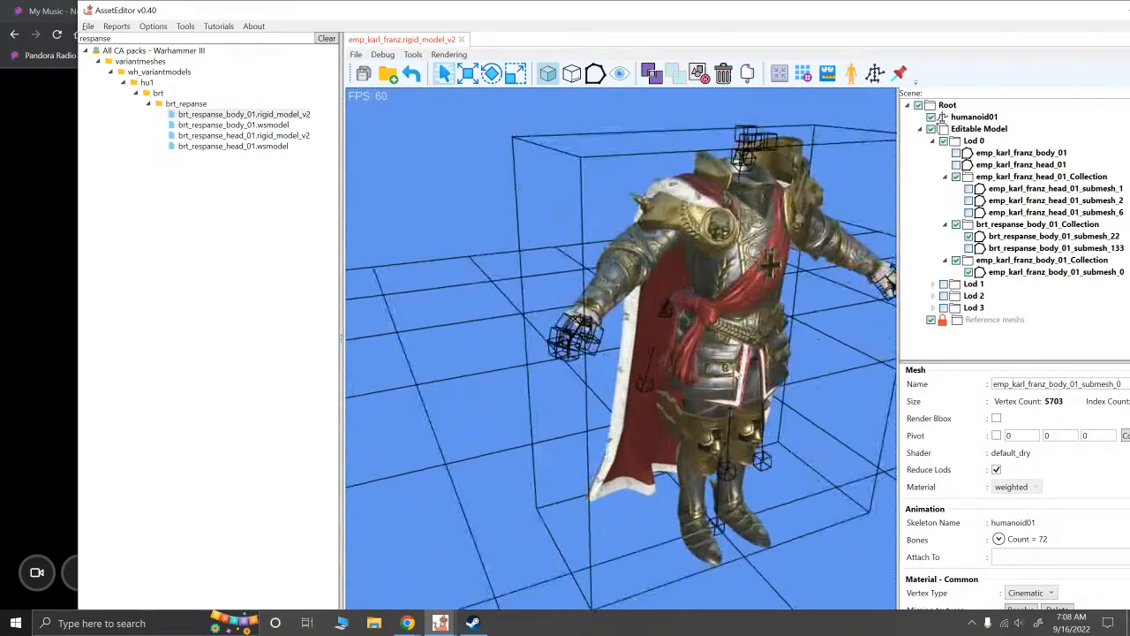
{"action": "mouse_move", "coordinate": [567, 381]}
{"action": "left_mouse_down", "text": "alt"}
{"action": "mouse_move", "coordinate": [546, 381]}
{"action": "mouse_move", "coordinate": [531, 362]}
{"action": "mouse_move", "coordinate": [555, 363]}
{"action": "left_mouse_up", "text": "alt"}
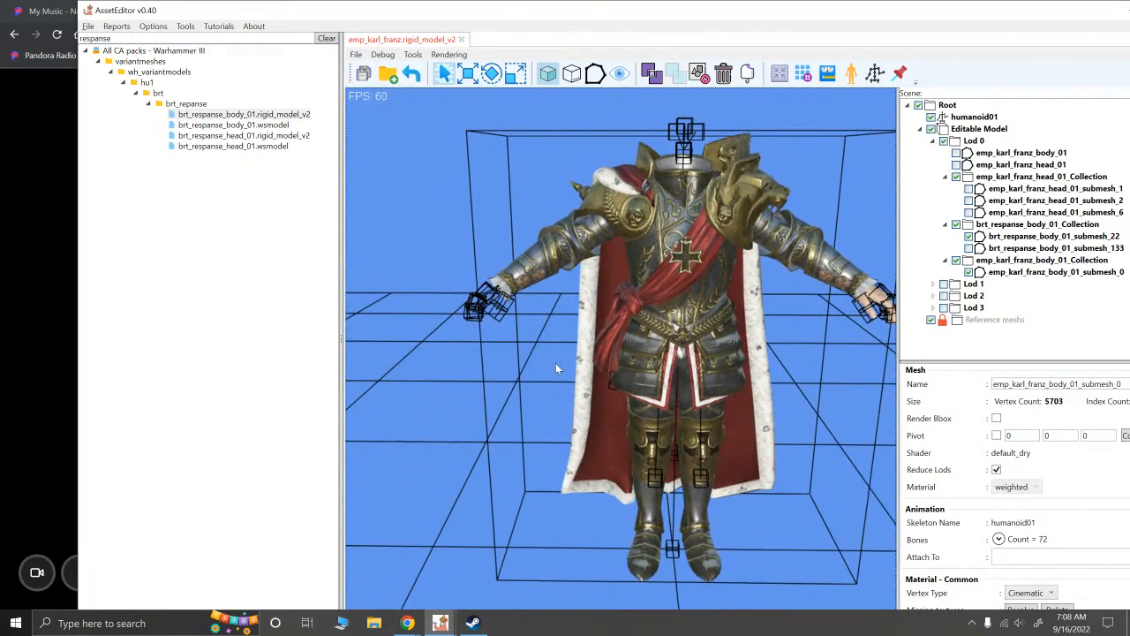
{"action": "left_click", "coordinate": [968, 248]}
{"action": "left_click", "coordinate": [998, 250]}
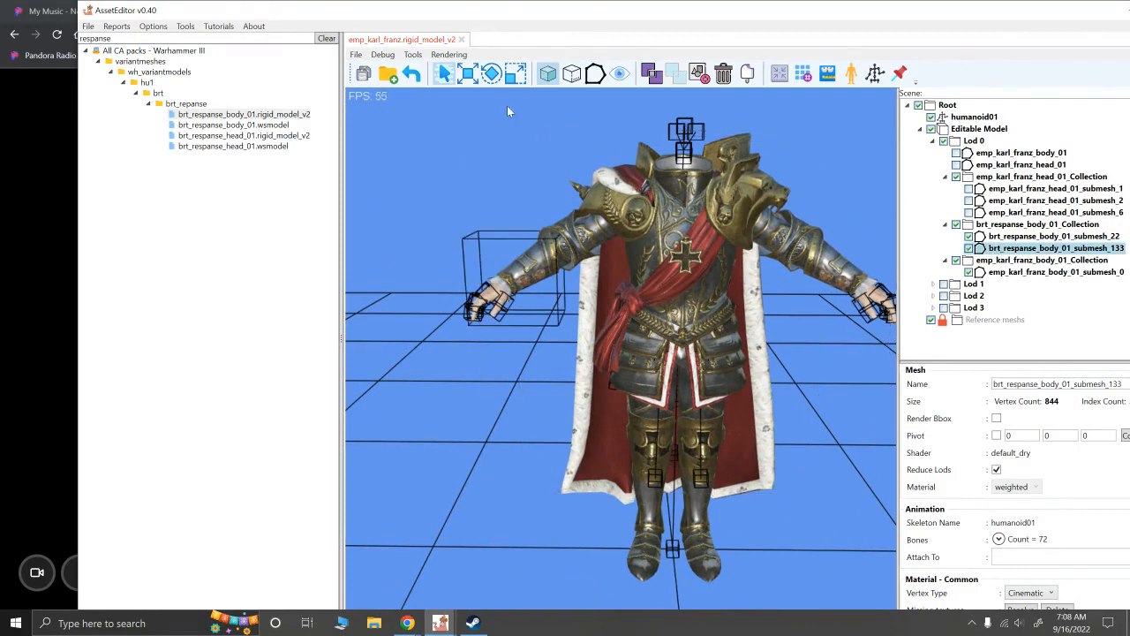
{"action": "left_click", "coordinate": [619, 75]}
{"action": "left_click", "coordinate": [621, 76]}
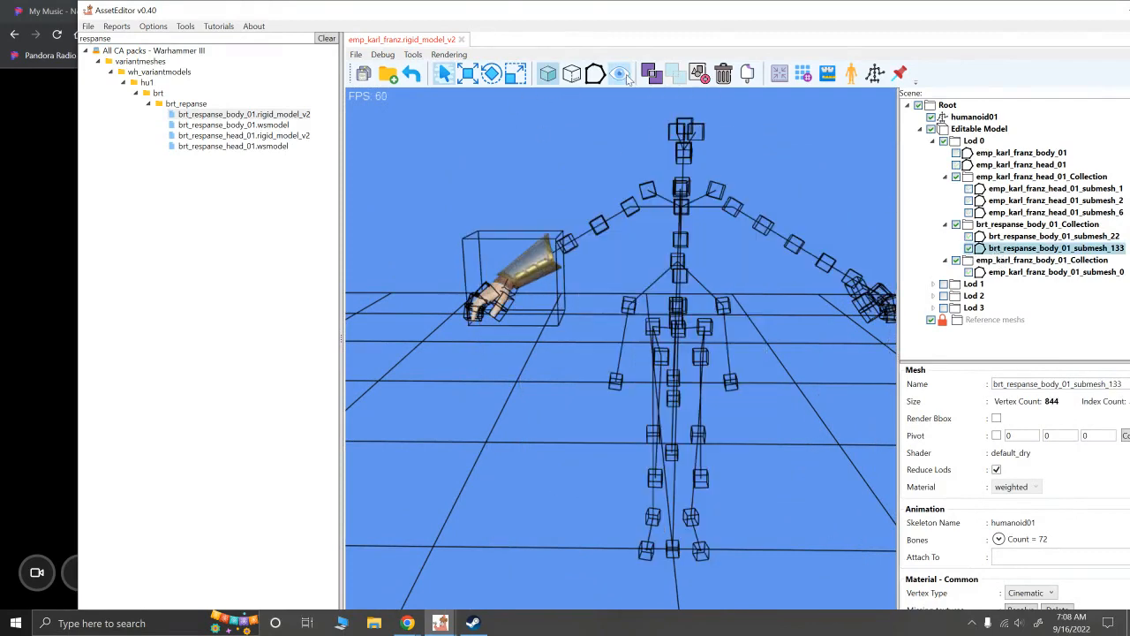
Delete the forearm armour and most of the leather cuff faces from Repanse submesh 133
{"action": "left_click_drag", "start_coordinate": [618, 275], "coordinate": [711, 416], "text": "alt"}
{"action": "scroll", "coordinate": [689, 314], "scroll_direction": "up", "scroll_amount": 4}
{"action": "left_click", "coordinate": [732, 394]}
{"action": "left_click_drag", "start_coordinate": [730, 358], "coordinate": [563, 228], "text": "alt"}
{"action": "key", "text": "Delete"}
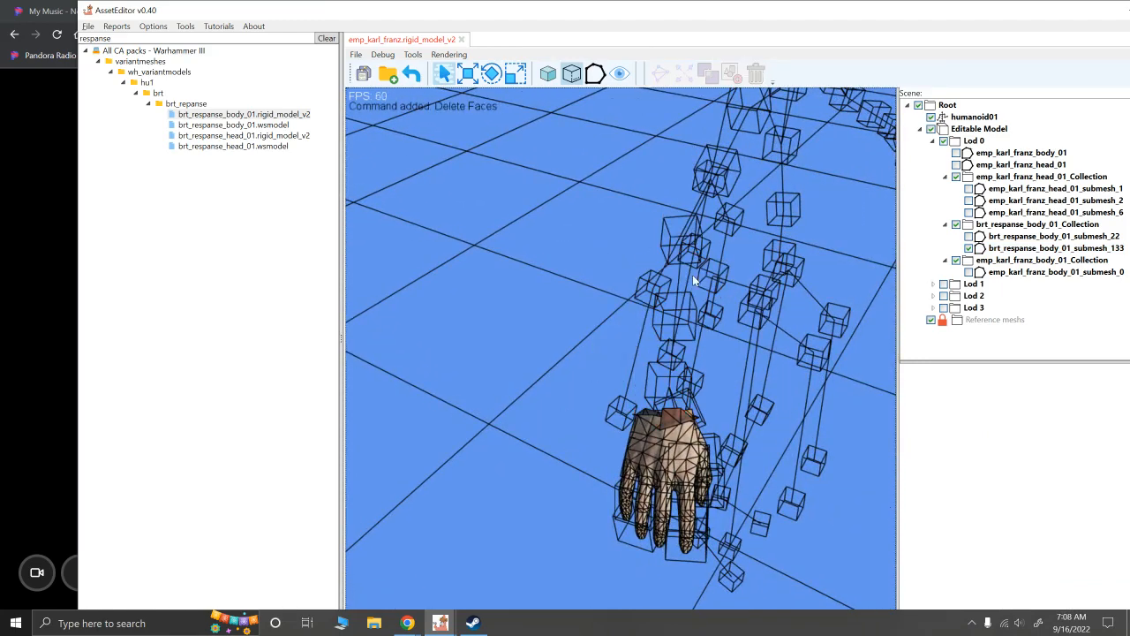
{"action": "left_click_drag", "start_coordinate": [686, 282], "coordinate": [700, 368], "text": "alt"}
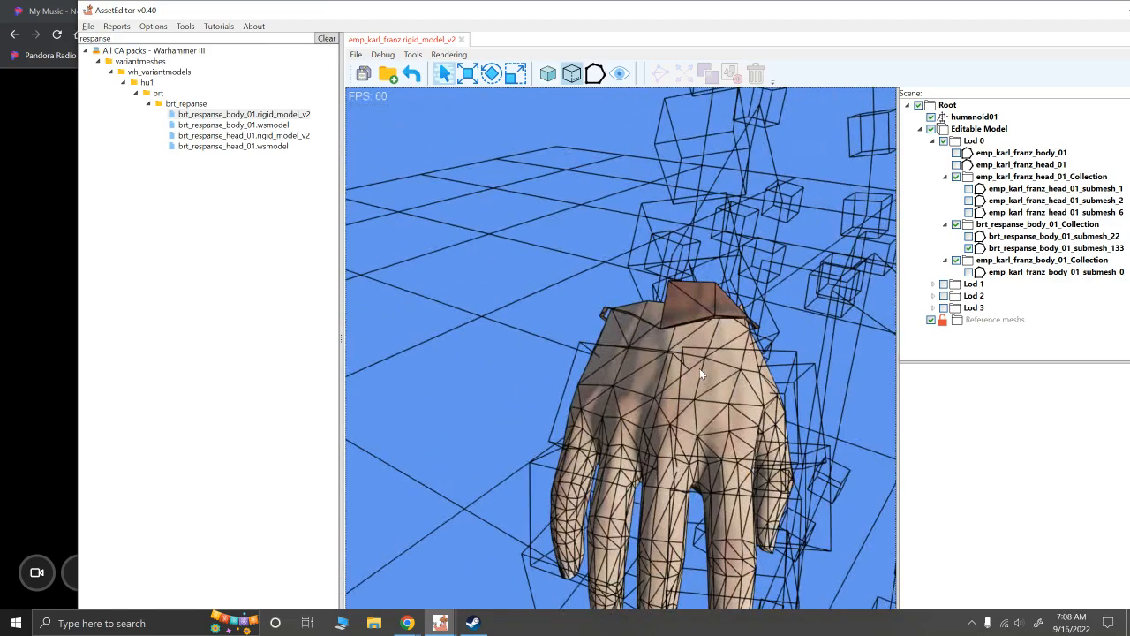
{"action": "left_click", "coordinate": [708, 320]}
{"action": "key", "text": "Delete"}
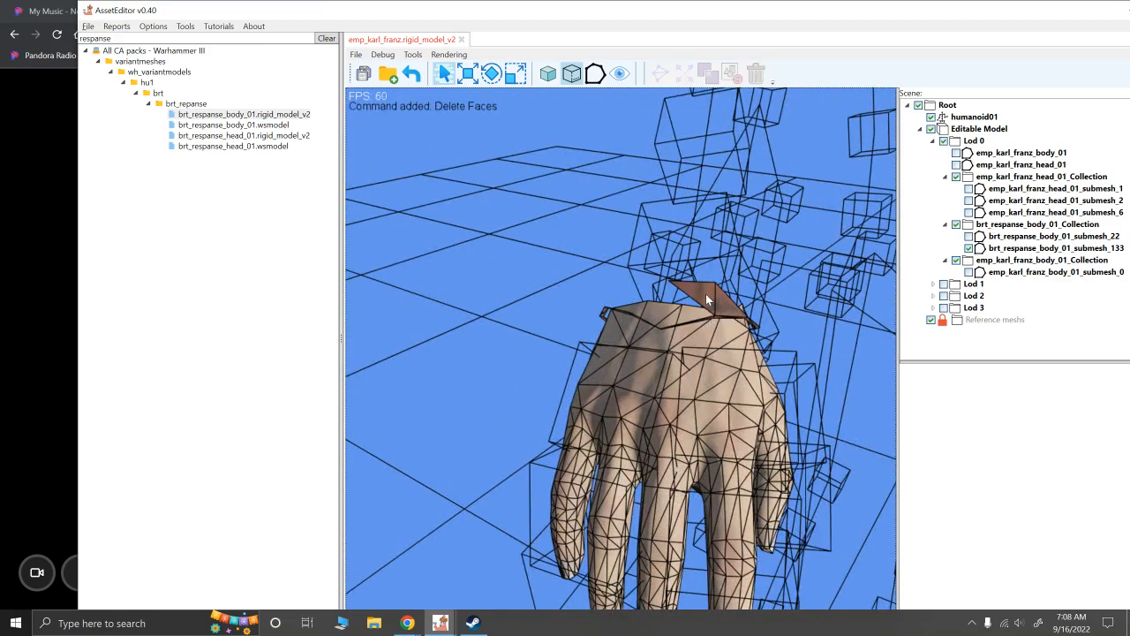
Reselect submesh 133 for face editing and delete another leftover cuff face at the wrist
{"action": "key", "text": "F1"}
{"action": "left_click", "coordinate": [701, 359]}
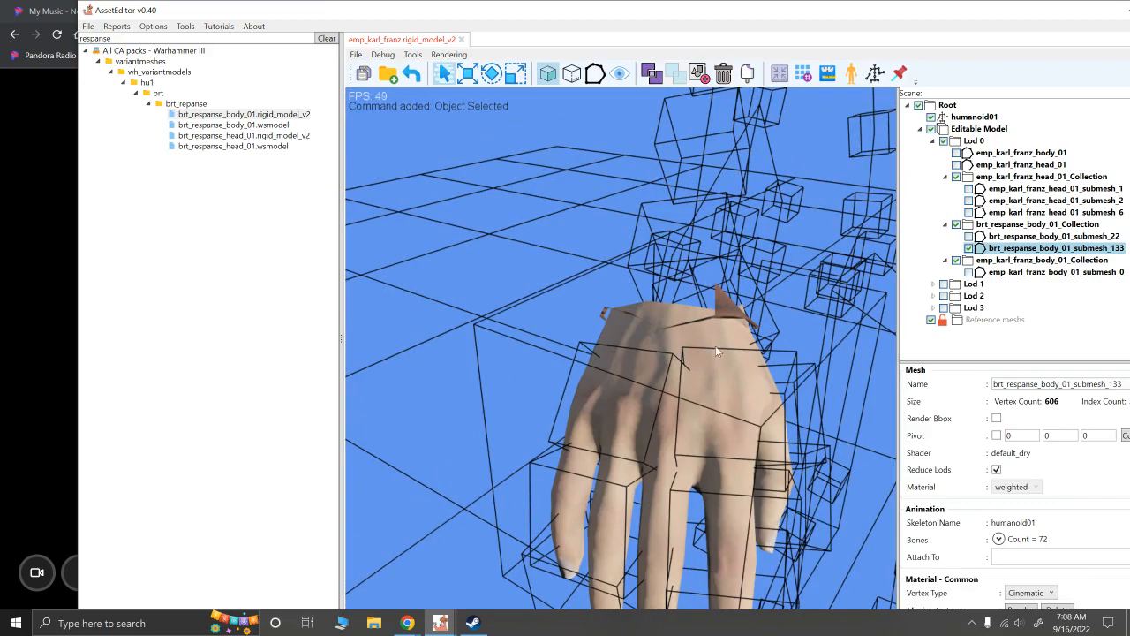
{"action": "key", "text": "F2"}
{"action": "left_click", "coordinate": [732, 309]}
{"action": "key", "text": "Delete"}
{"action": "left_click_drag", "start_coordinate": [762, 311], "coordinate": [749, 293], "text": "alt"}
Undo the face deletions on submesh 133 until its complete forearm armour and cuff are restored
{"action": "key", "text": "ctrl+z"}
{"action": "key", "text": "ctrl+z"}
{"action": "key", "text": "ctrl+z"}
{"action": "key", "text": "ctrl+z"}
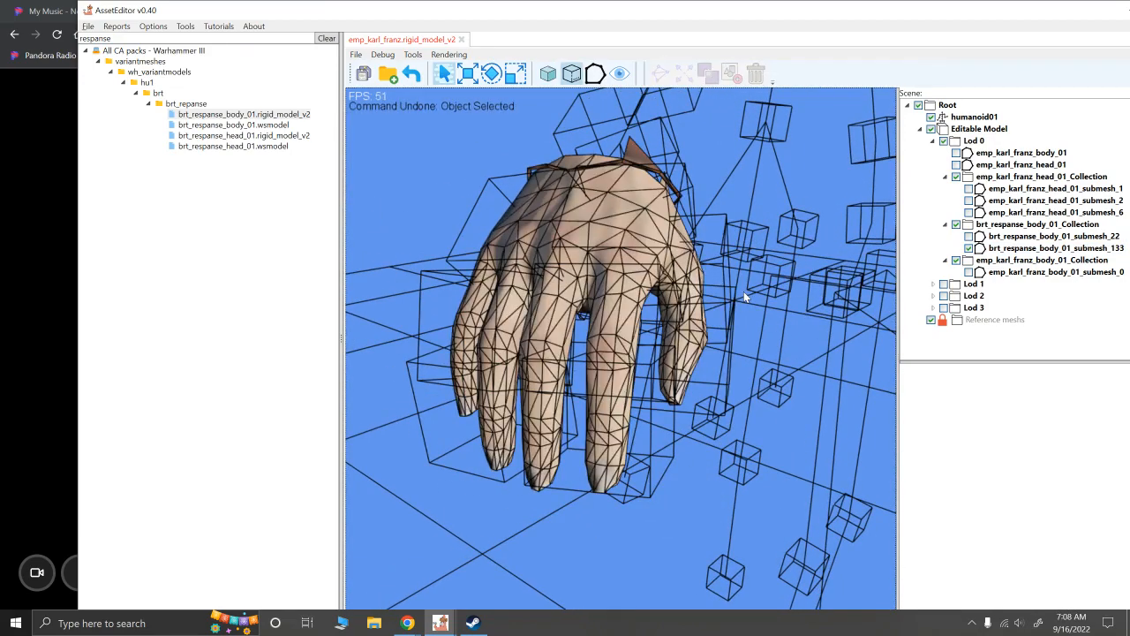
{"action": "key", "text": "ctrl+z"}
{"action": "key", "text": "ctrl+z"}
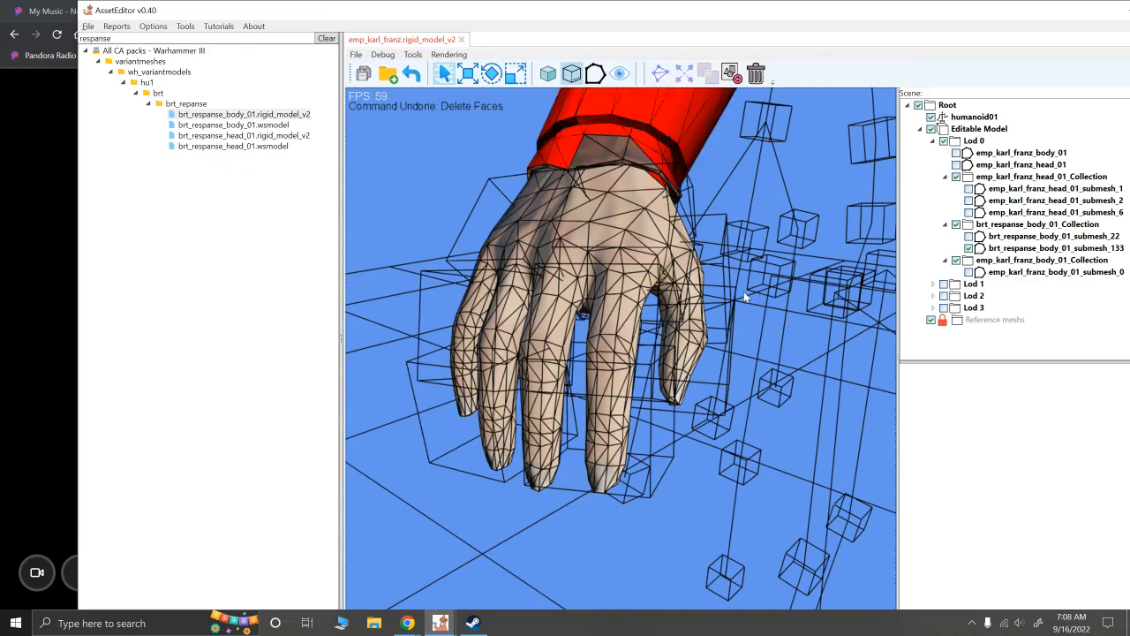
{"action": "key", "text": "ctrl+z"}
{"action": "key", "text": "ctrl+z"}
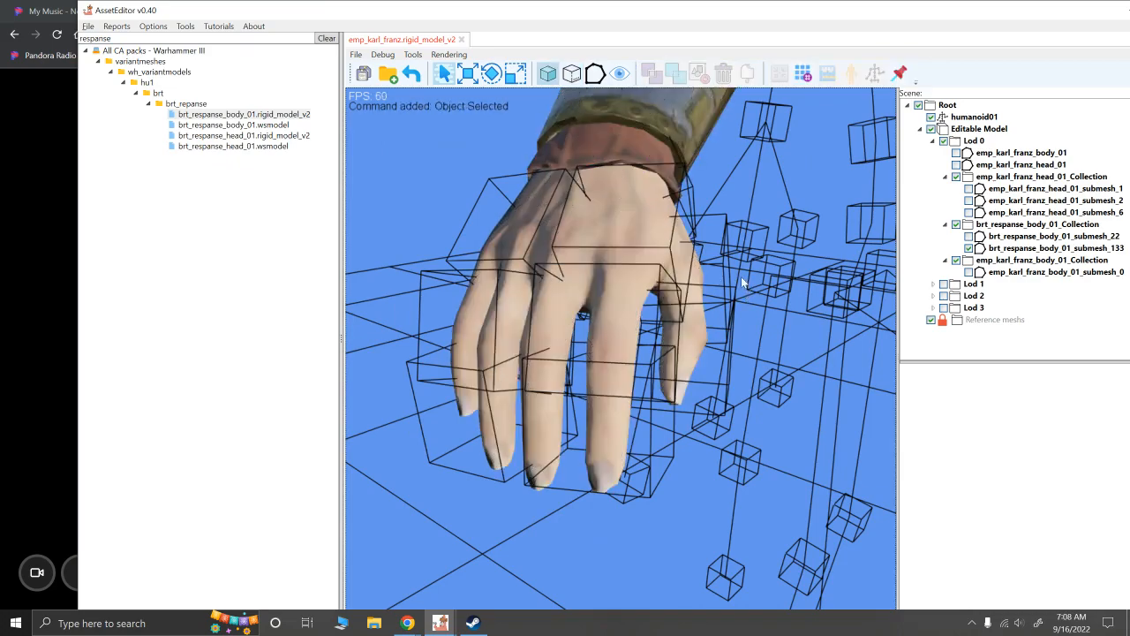
Reselect submesh 133 for face editing and delete its forearm armour and cuff faces above the wrist together
{"action": "left_click", "coordinate": [618, 205]}
{"action": "left_click_drag", "start_coordinate": [678, 212], "coordinate": [375, 180], "text": "alt"}
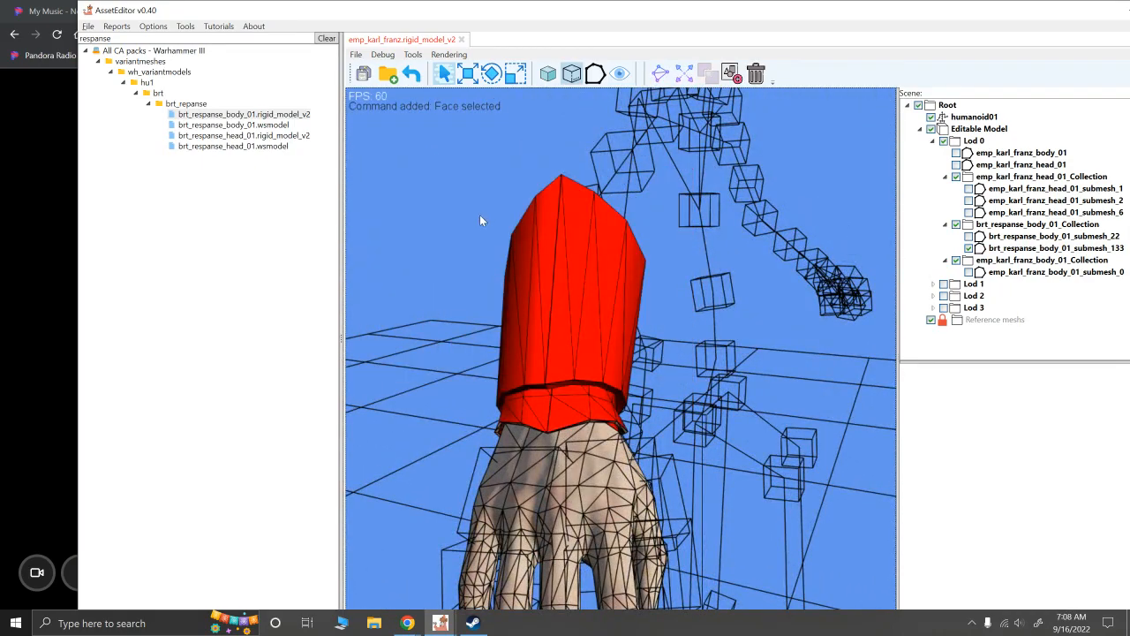
{"action": "key", "text": "Delete"}
{"action": "left_click_drag", "start_coordinate": [617, 276], "coordinate": [753, 281], "text": "alt"}
{"action": "scroll", "coordinate": [685, 391], "scroll_direction": "up", "scroll_amount": 5}
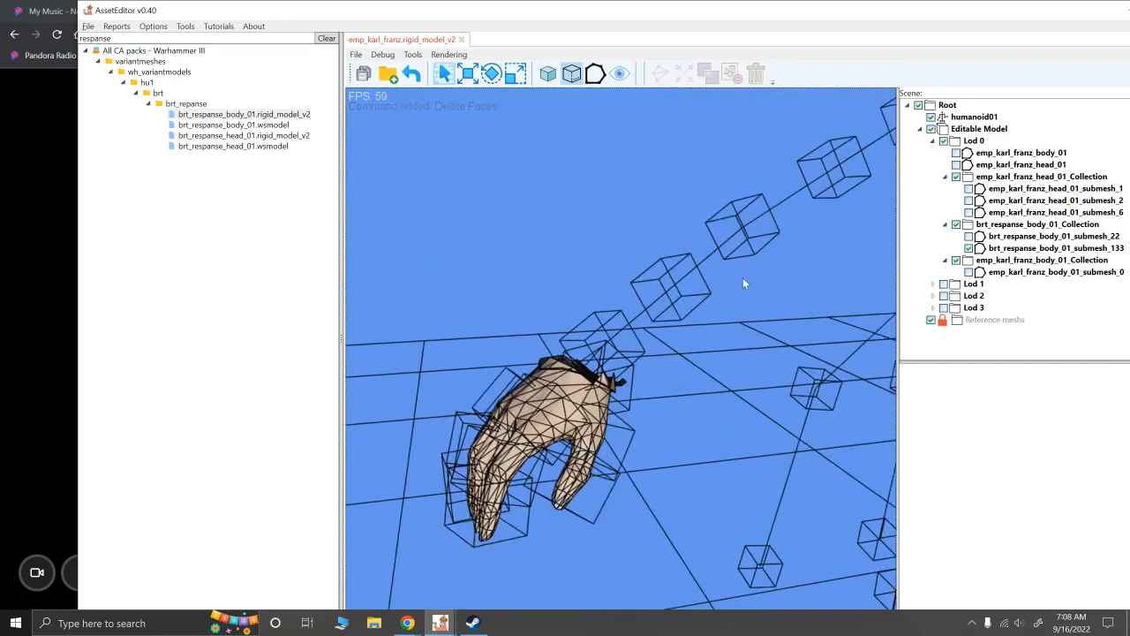
{"action": "scroll", "coordinate": [684, 392], "scroll_direction": "down", "scroll_amount": 5}
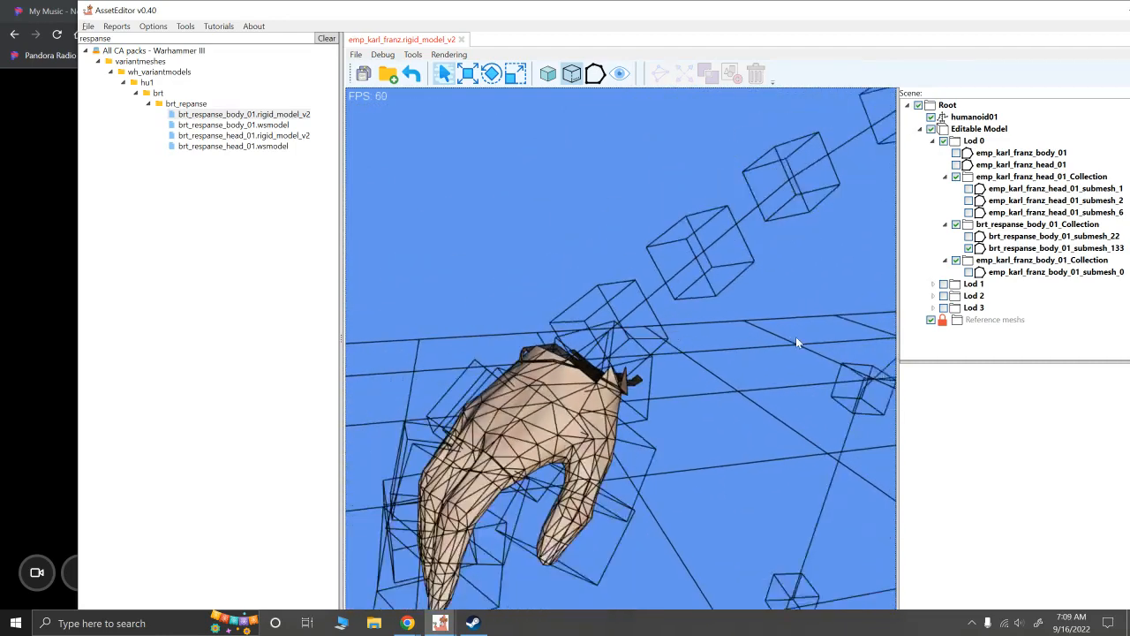
Show the combined Karl Franz body mesh and examine the gap between its sleeve and Repanse's trimmed hand
{"action": "left_click", "coordinate": [957, 154]}
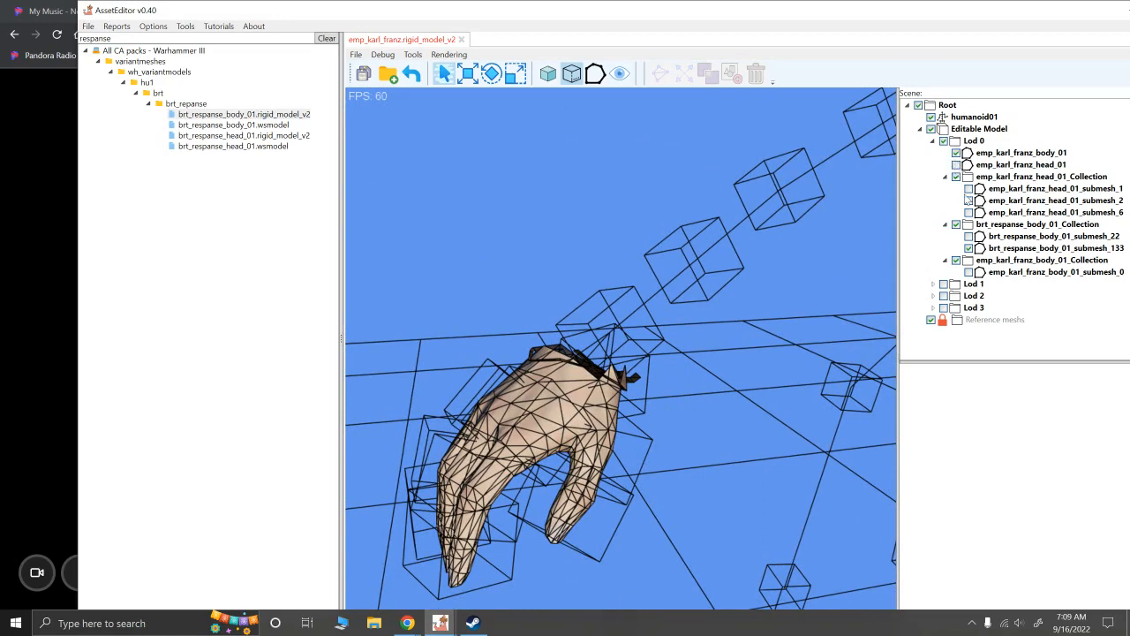
{"action": "left_click", "coordinate": [969, 273]}
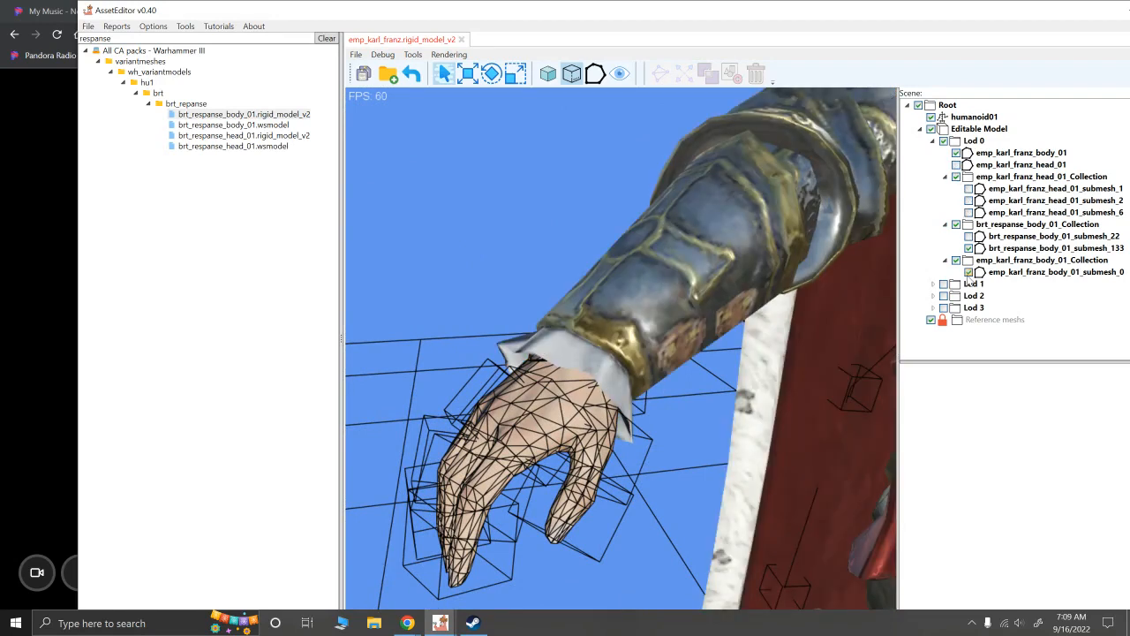
{"action": "left_click", "coordinate": [969, 272]}
{"action": "left_click", "coordinate": [969, 272]}
{"action": "scroll", "coordinate": [814, 279], "scroll_direction": "up", "scroll_amount": 6}
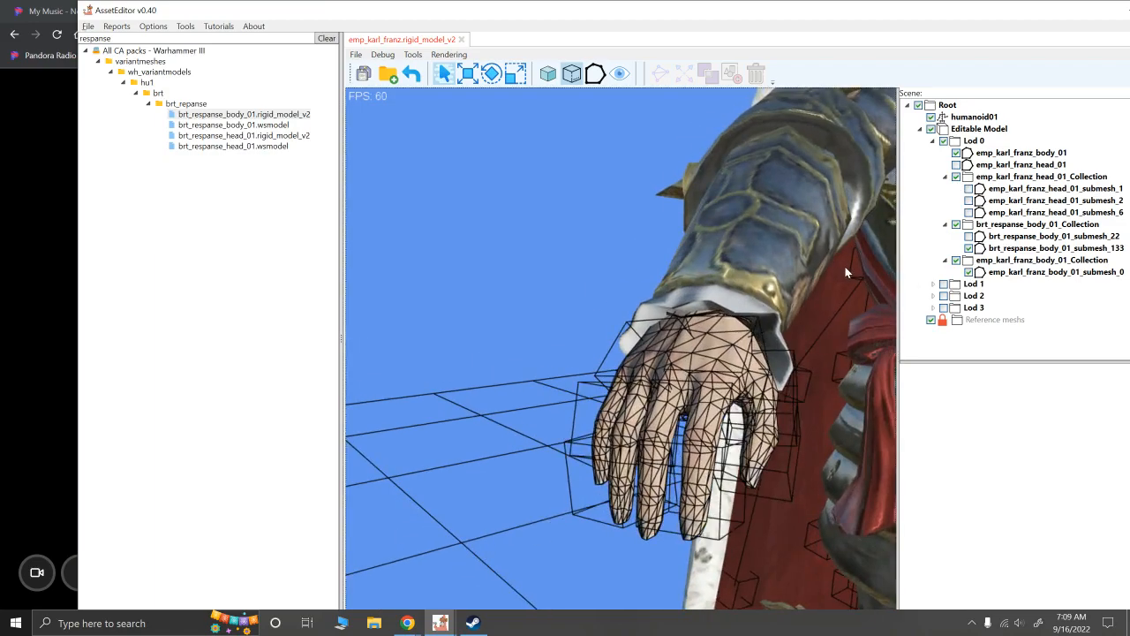
{"action": "scroll", "coordinate": [815, 274], "scroll_direction": "up", "scroll_amount": 2, "text": "alt"}
{"action": "left_click_drag", "start_coordinate": [817, 274], "coordinate": [750, 270], "text": "alt"}
{"action": "scroll", "coordinate": [671, 250], "scroll_direction": "up", "scroll_amount": 3, "text": "alt"}
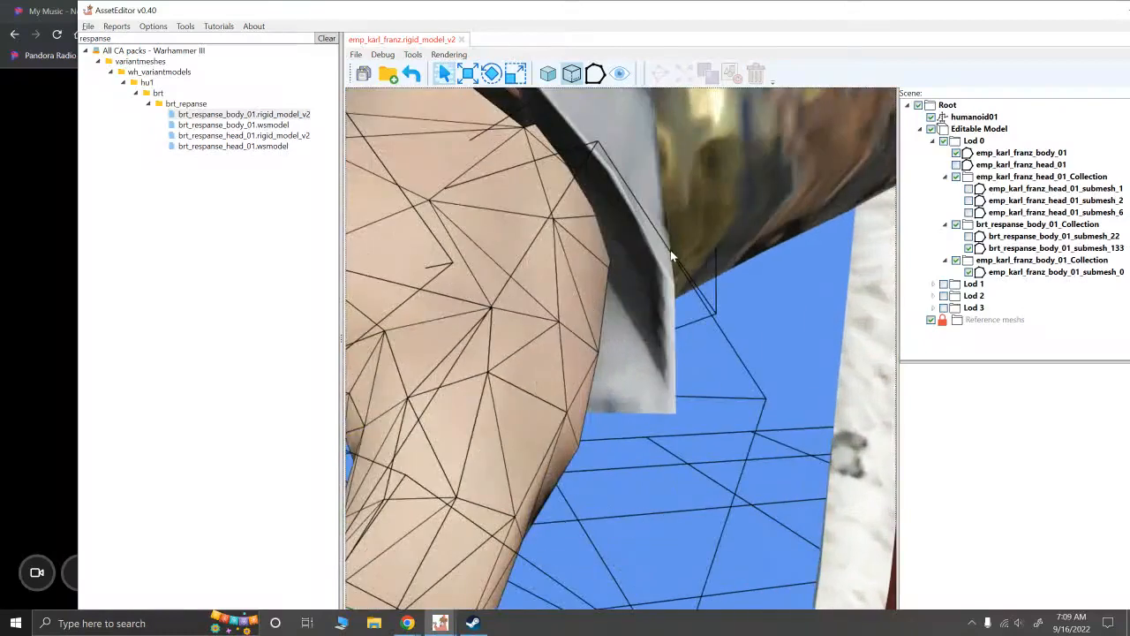
{"action": "right_click_drag", "start_coordinate": [670, 250], "coordinate": [692, 299], "text": "alt"}
{"action": "scroll", "coordinate": [692, 298], "scroll_direction": "down", "scroll_amount": 1, "text": "alt"}
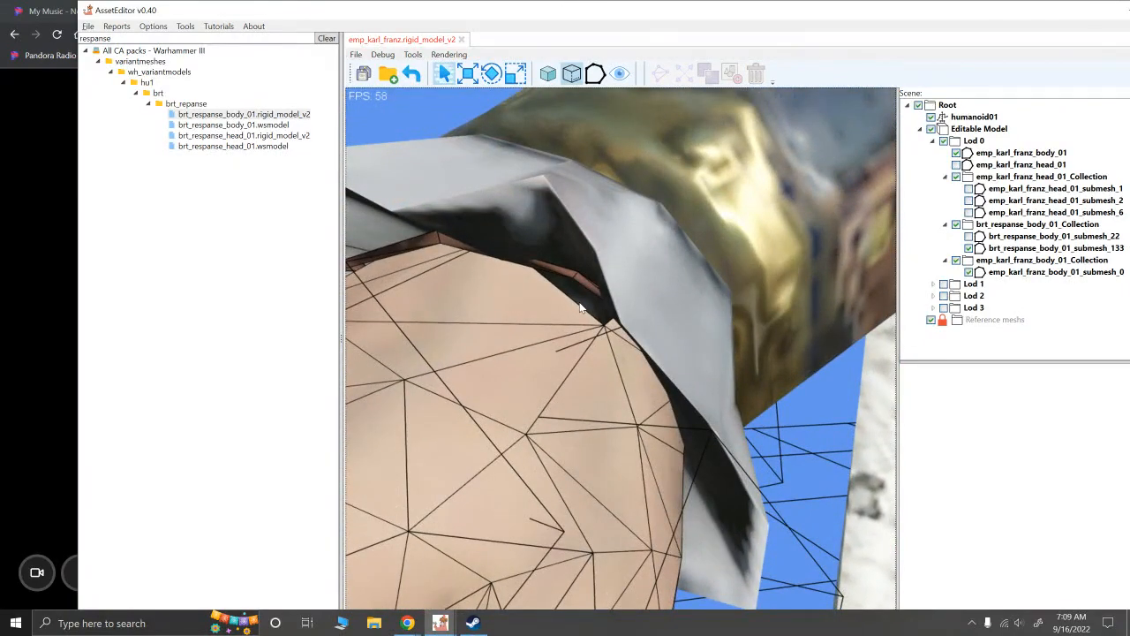
Undo the last face deletion on submesh 133 and hide the combined Karl Franz body mesh
{"action": "key", "text": "ctrl+z"}
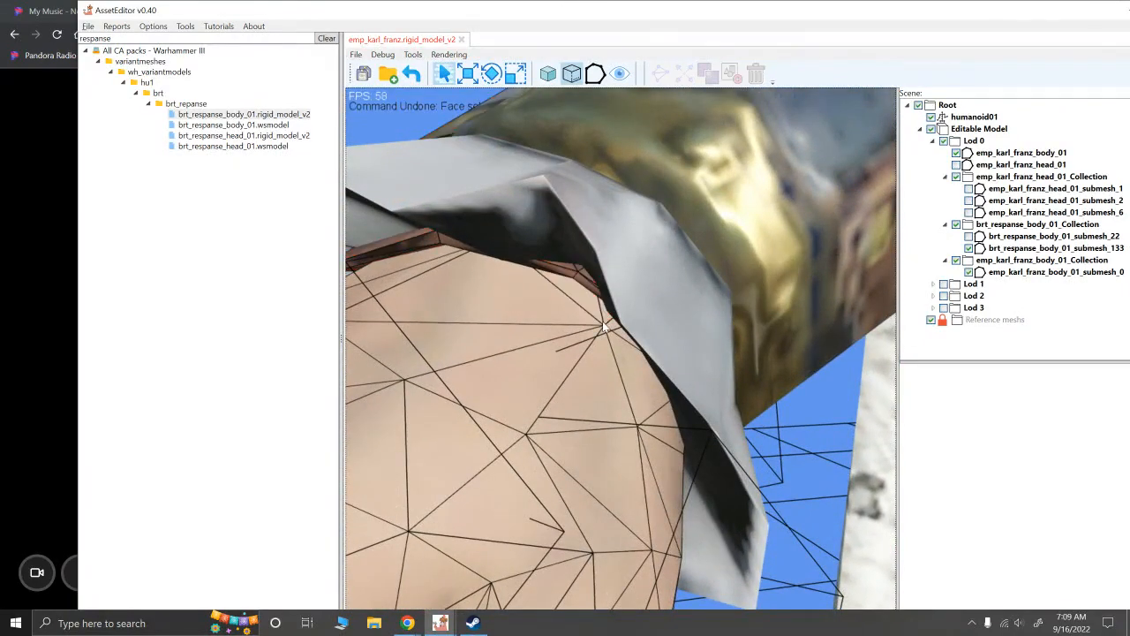
{"action": "right_click_drag", "start_coordinate": [624, 303], "coordinate": [634, 303], "text": "alt"}
{"action": "scroll", "coordinate": [634, 303], "scroll_direction": "down", "scroll_amount": 3, "text": "alt"}
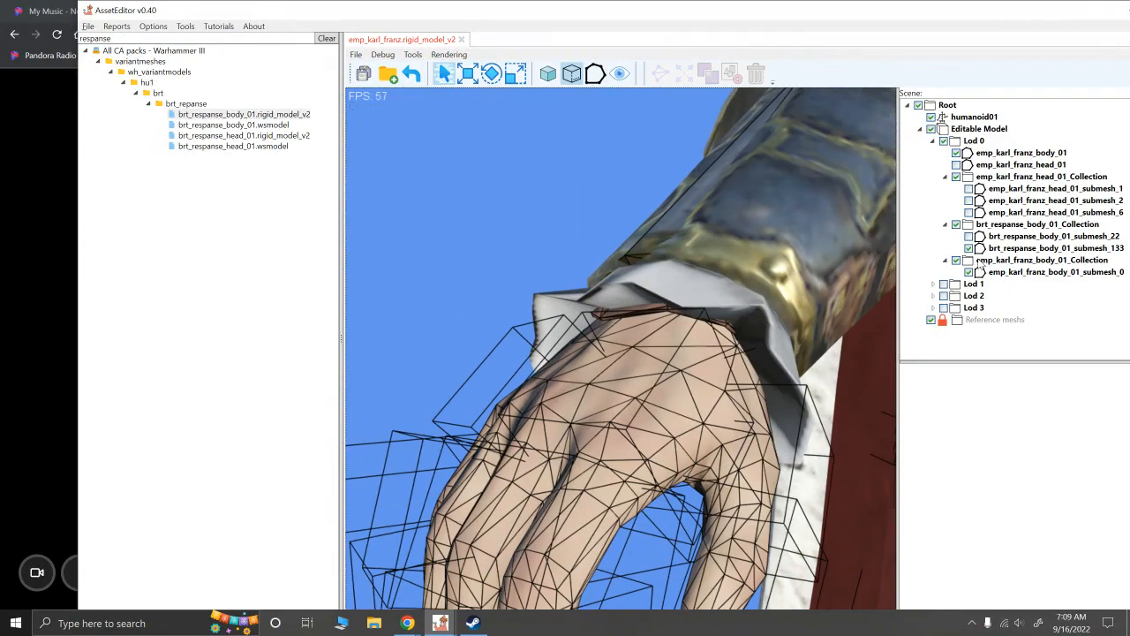
{"action": "left_click", "coordinate": [969, 272]}
{"action": "left_click_drag", "start_coordinate": [839, 263], "coordinate": [798, 269], "text": "alt"}
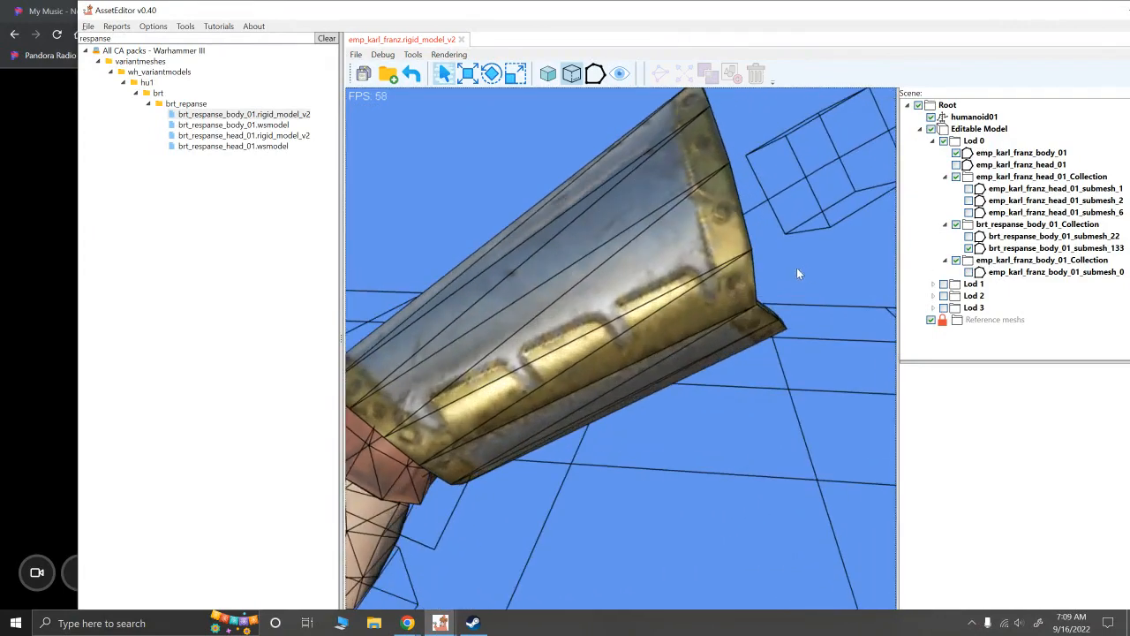
Delete the forearm armour faces of Repanse submesh 133, including the remaining long strip, while keeping the leather cuff around the wrist
{"action": "left_click_drag", "start_coordinate": [839, 487], "coordinate": [533, 169]}
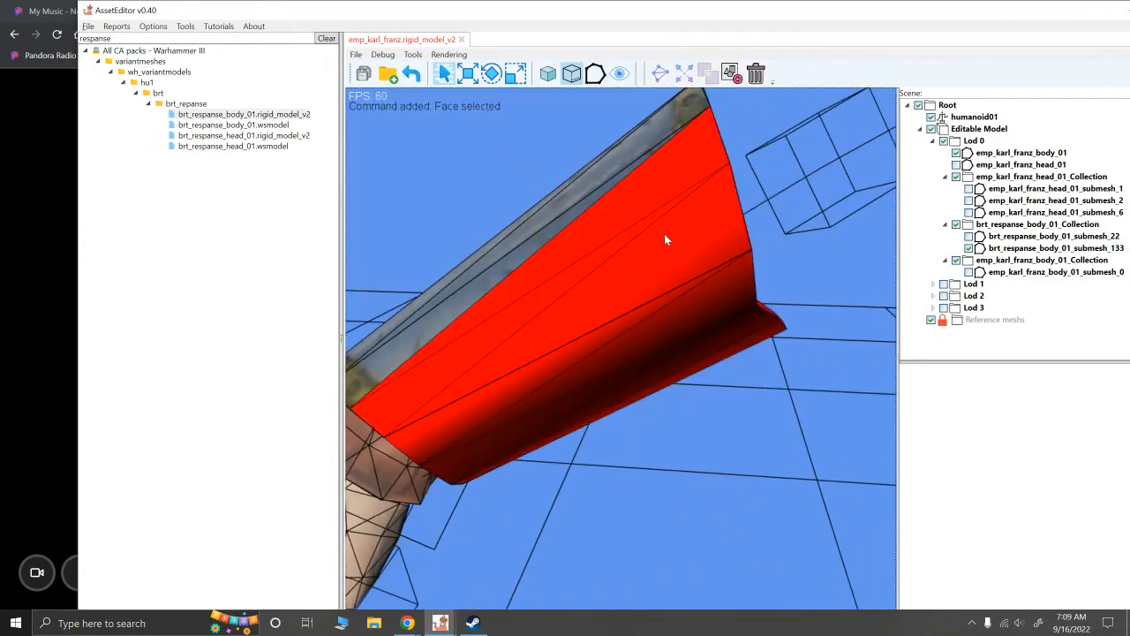
{"action": "key", "text": "Delete"}
{"action": "left_click_drag", "start_coordinate": [671, 325], "coordinate": [457, 152]}
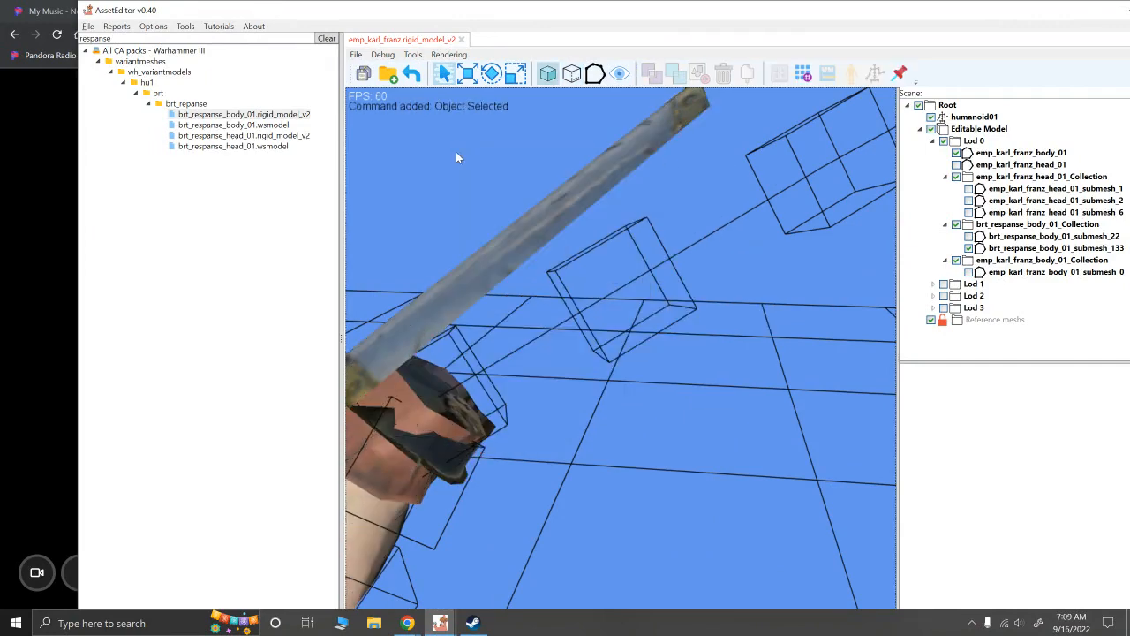
{"action": "left_click", "coordinate": [479, 287]}
{"action": "left_click_drag", "start_coordinate": [479, 287], "coordinate": [549, 294], "text": "alt"}
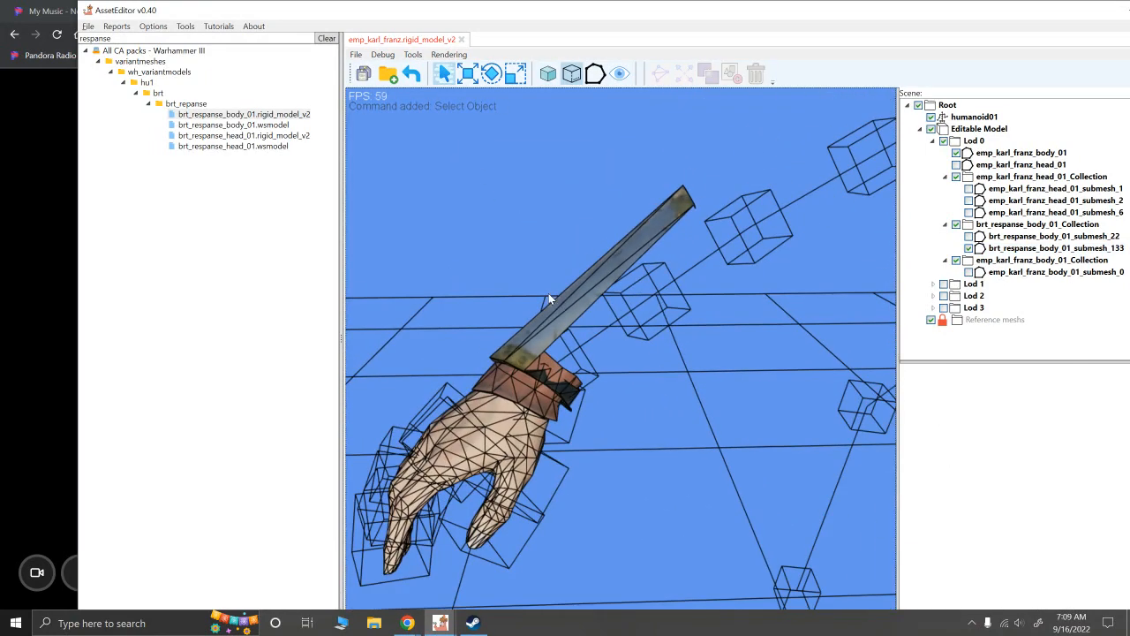
{"action": "left_click_drag", "start_coordinate": [717, 162], "coordinate": [560, 327]}
{"action": "key", "text": "Delete"}
{"action": "scroll", "coordinate": [544, 329], "scroll_direction": "up", "scroll_amount": 3}
{"action": "right_click_drag", "start_coordinate": [542, 331], "coordinate": [670, 268], "text": "alt"}
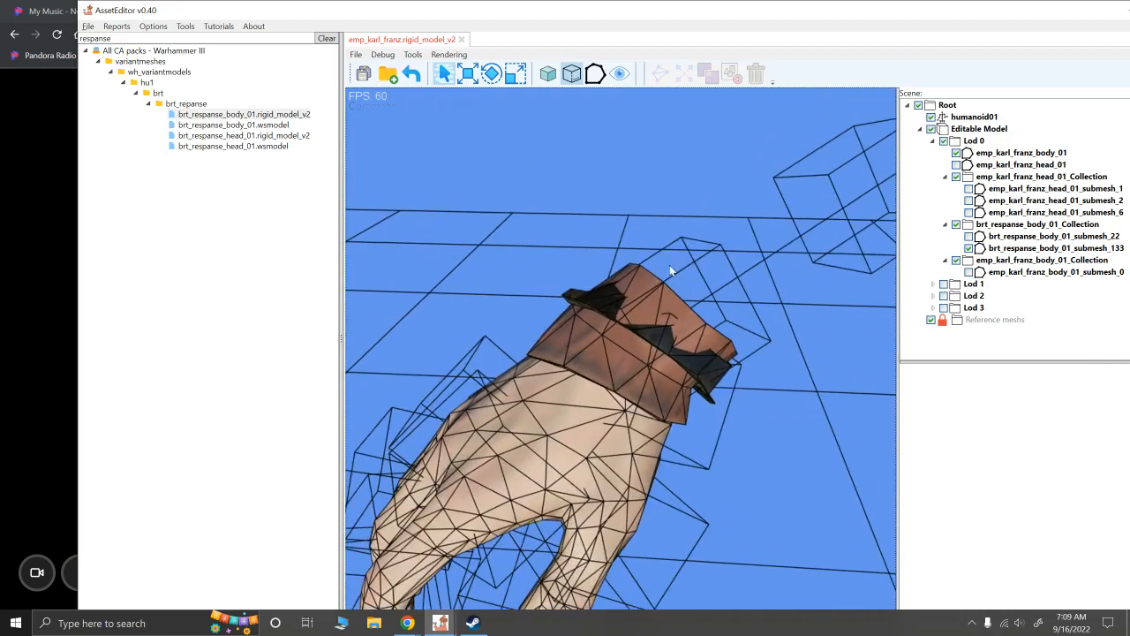
Delete the brown leather faces projecting above the dark band on the back of submesh 133's wrist
{"action": "scroll", "coordinate": [671, 268], "scroll_direction": "up", "scroll_amount": 3}
{"action": "left_click_drag", "start_coordinate": [716, 275], "coordinate": [691, 261], "text": "alt"}
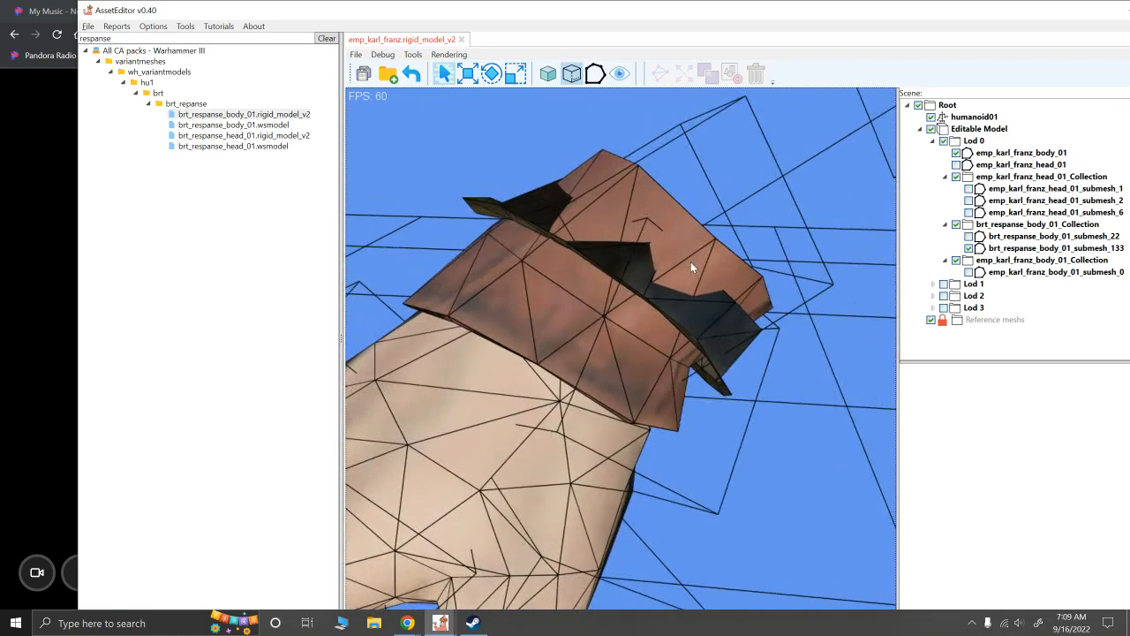
{"action": "left_click", "coordinate": [679, 221]}
{"action": "key", "text": "Delete"}
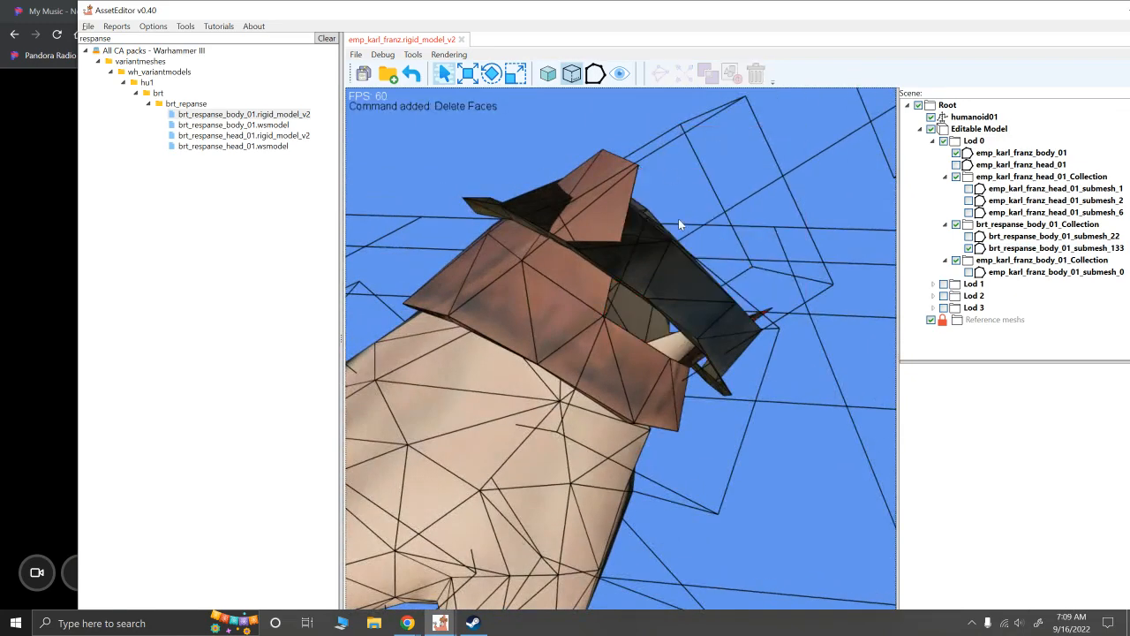
{"action": "left_click", "coordinate": [598, 157]}
{"action": "key", "text": "Delete"}
Reselect submesh 133 for face editing and delete the remaining upright leather faces along the side of the wrist
{"action": "left_click_drag", "start_coordinate": [681, 220], "coordinate": [587, 241]}
{"action": "scroll", "coordinate": [734, 212], "scroll_direction": "down", "scroll_amount": 4}
{"action": "scroll", "coordinate": [587, 241], "scroll_direction": "up", "scroll_amount": 4}
{"action": "left_click", "coordinate": [573, 254]}
{"action": "key", "text": "F2"}
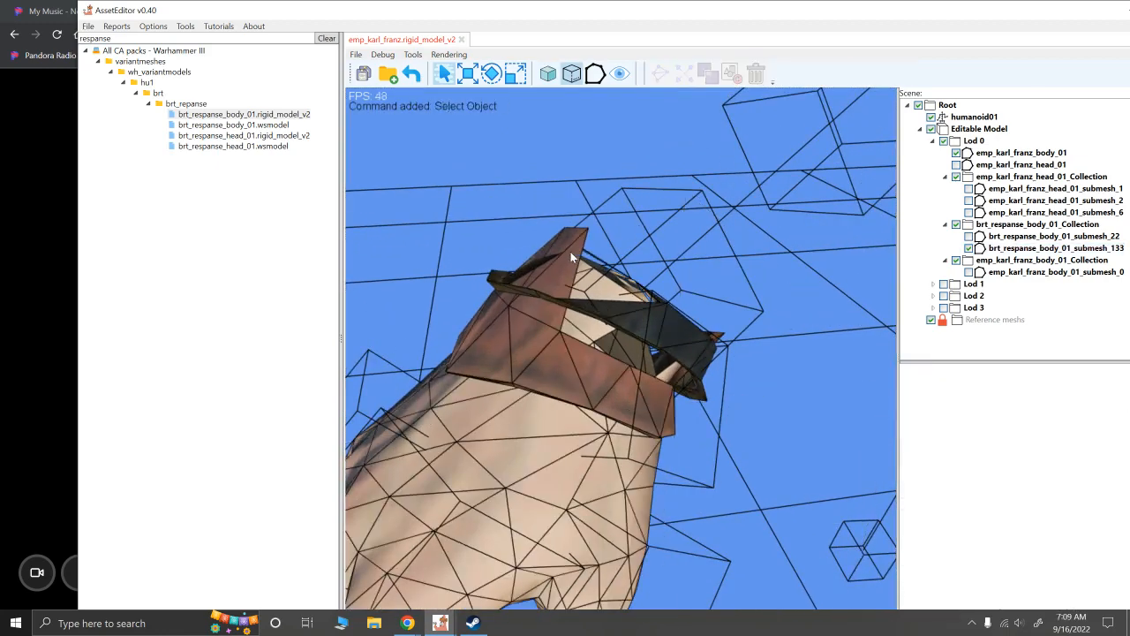
{"action": "left_click", "coordinate": [566, 264]}
{"action": "key", "text": "Delete"}
{"action": "left_click", "coordinate": [552, 262]}
{"action": "key", "text": "Delete"}
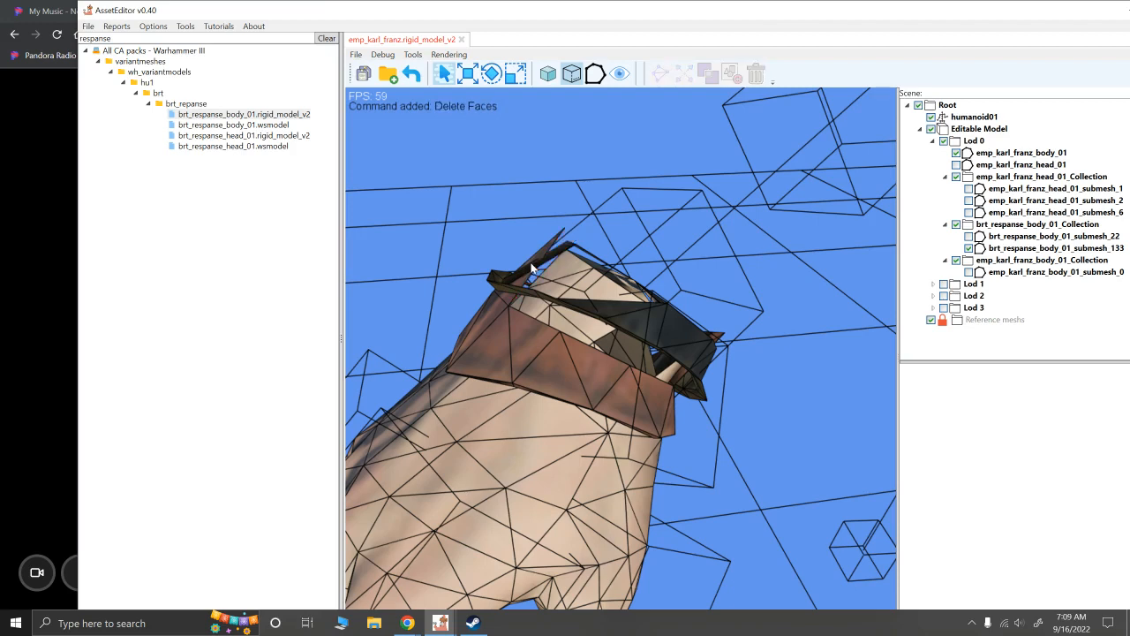
{"action": "left_click", "coordinate": [533, 269]}
{"action": "key", "text": "Delete"}
Delete the faces of the dark band encircling the wrist above the leather cuff
{"action": "left_click_drag", "start_coordinate": [487, 303], "coordinate": [491, 306]}
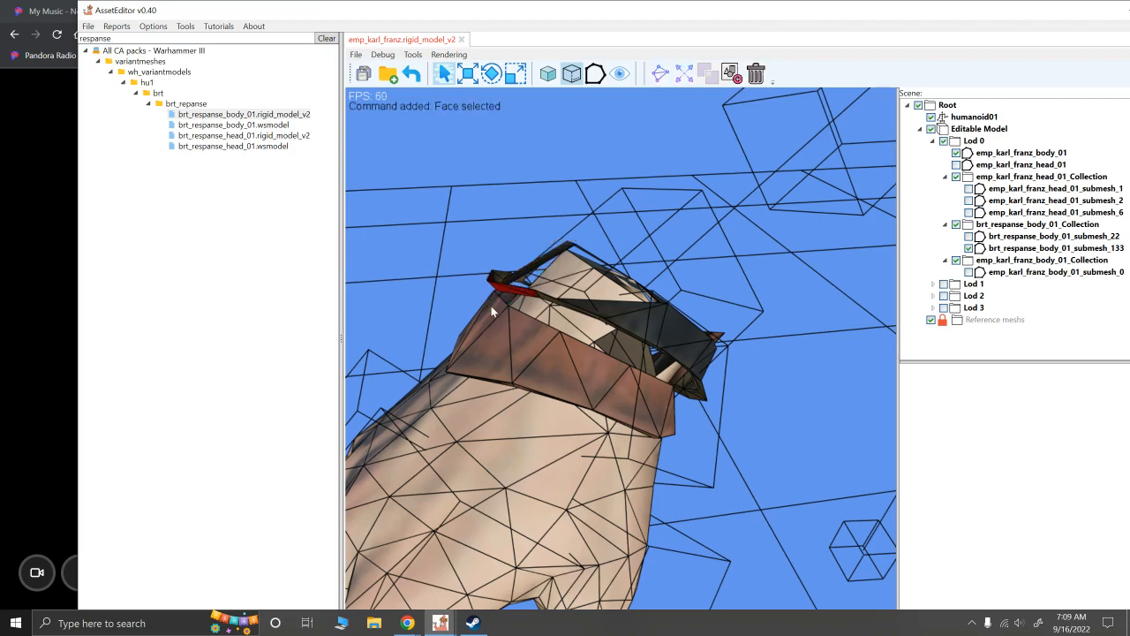
{"action": "key", "text": "Delete"}
{"action": "left_click", "coordinate": [484, 263]}
{"action": "key", "text": "Delete"}
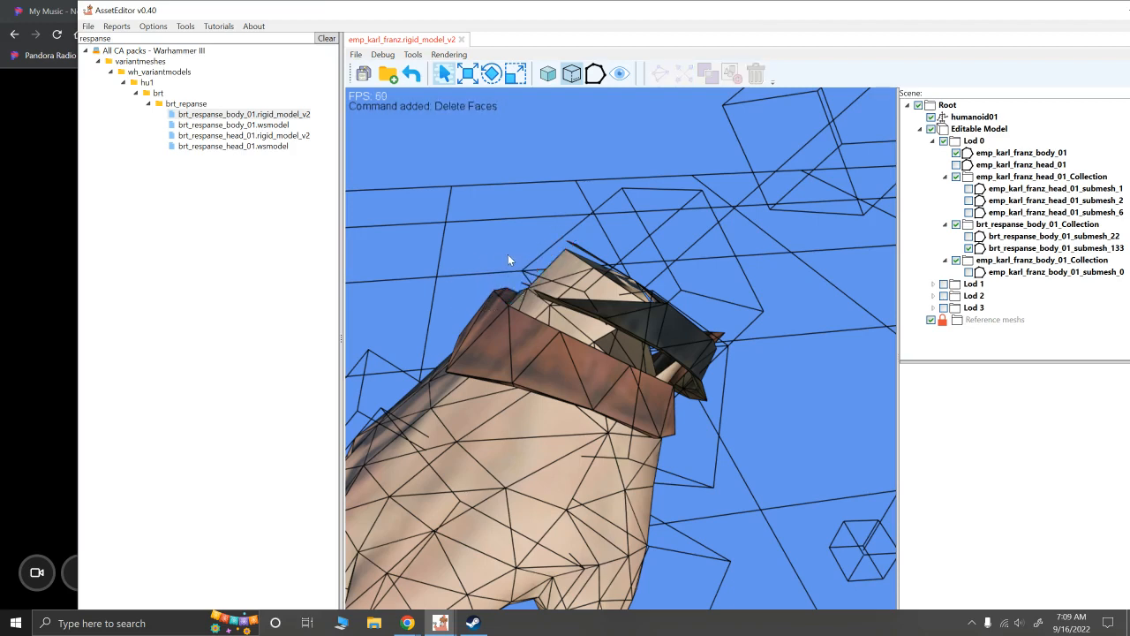
{"action": "left_click", "coordinate": [641, 327]}
{"action": "key", "text": "Delete"}
{"action": "left_click_drag", "start_coordinate": [735, 399], "coordinate": [688, 314]}
{"action": "key", "text": "Delete"}
{"action": "left_click", "coordinate": [667, 315]}
{"action": "key", "text": "Delete"}
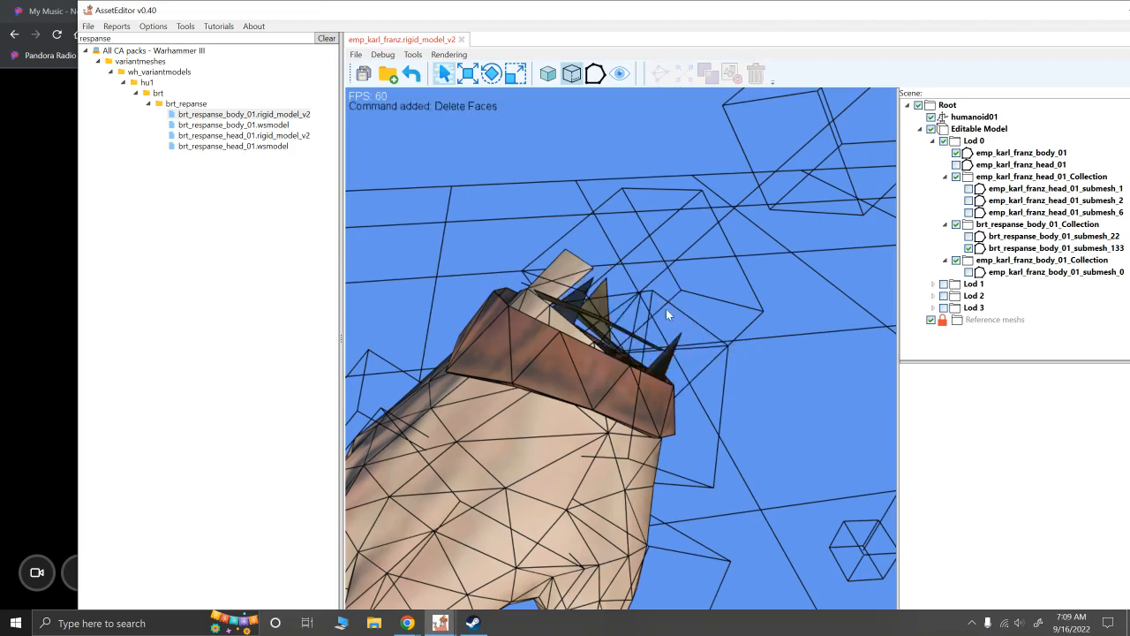
Delete the dark spikes and leftover faces sticking up inside the cuff opening
{"action": "left_click", "coordinate": [664, 355]}
{"action": "key", "text": "Delete"}
{"action": "left_click_drag", "start_coordinate": [648, 321], "coordinate": [576, 279]}
{"action": "key", "text": "Delete"}
{"action": "mouse_move", "coordinate": [628, 395]}
{"action": "left_mouse_down", "text": "alt"}
{"action": "mouse_move", "coordinate": [605, 363]}
{"action": "mouse_move", "coordinate": [621, 386]}
{"action": "left_mouse_up", "text": "alt"}
{"action": "left_click", "coordinate": [561, 279]}
{"action": "left_click_drag", "start_coordinate": [576, 351], "coordinate": [624, 344]}
{"action": "key", "text": "Delete"}
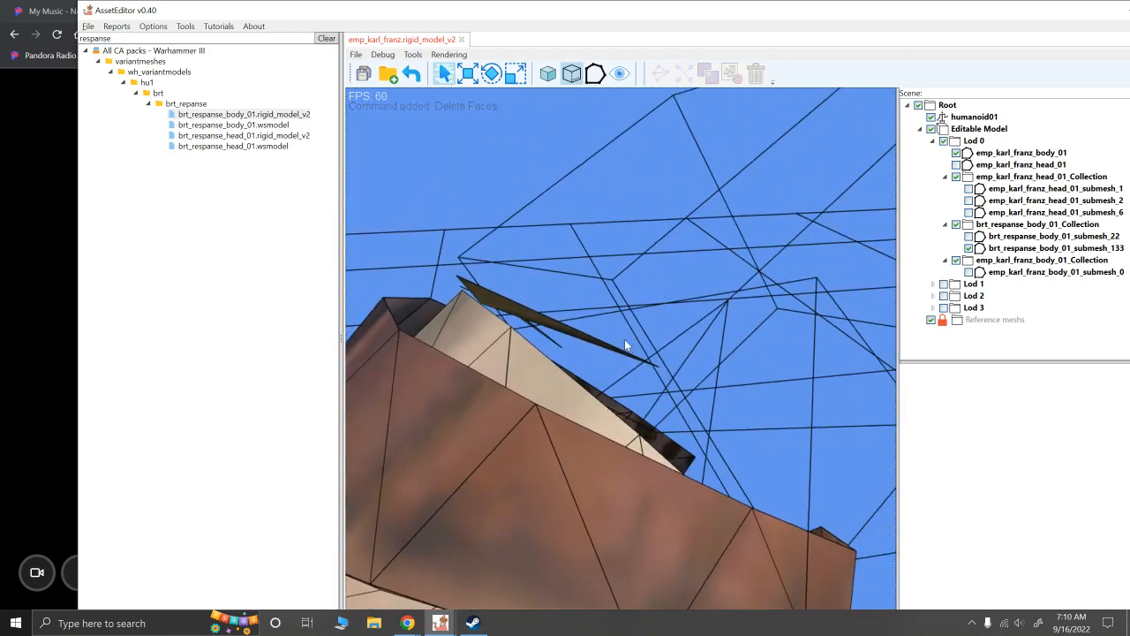
Reselect submesh 133 for face editing and delete the loose dark slivers floating above the cuff opening
{"action": "left_click", "coordinate": [587, 290]}
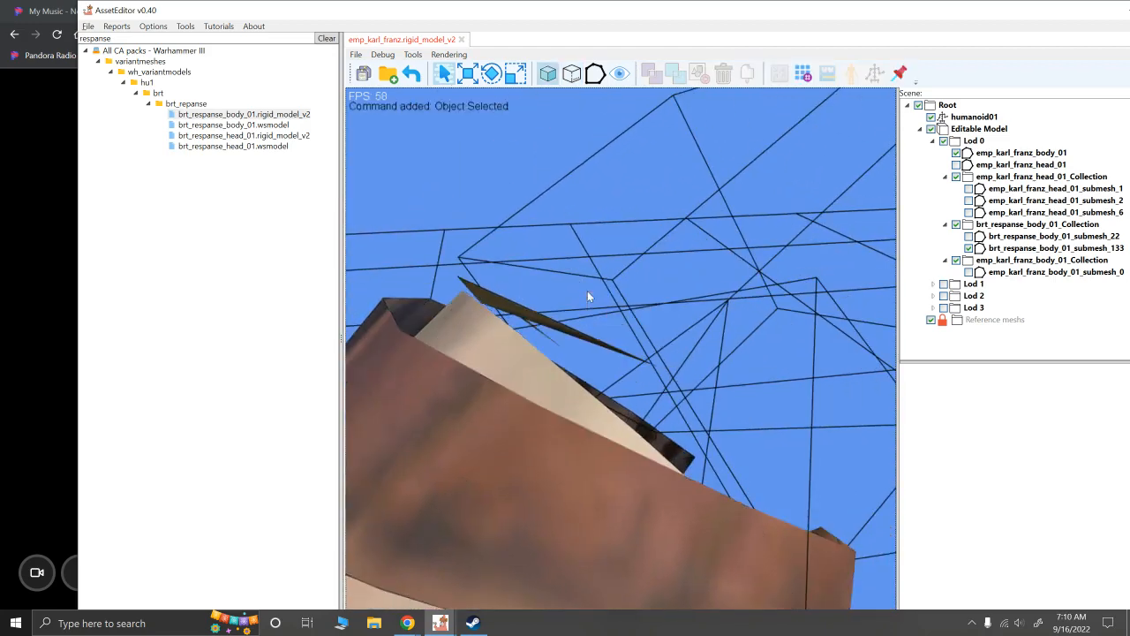
{"action": "key", "text": "F2"}
{"action": "left_click", "coordinate": [531, 313]}
{"action": "key", "text": "Delete"}
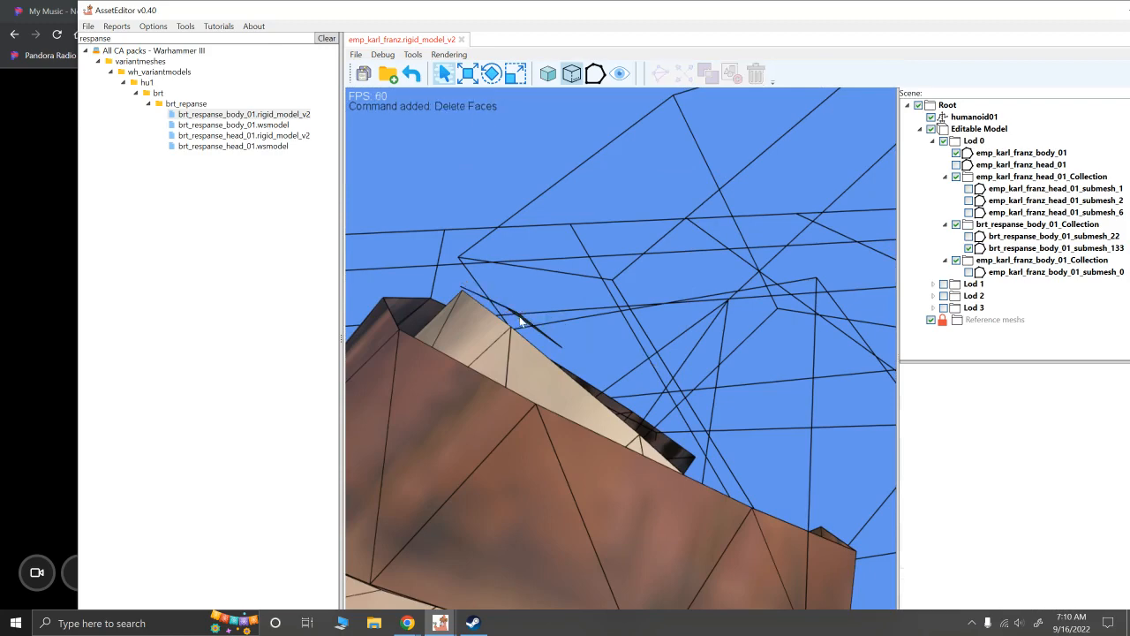
{"action": "left_click", "coordinate": [520, 316]}
{"action": "key", "text": "Delete"}
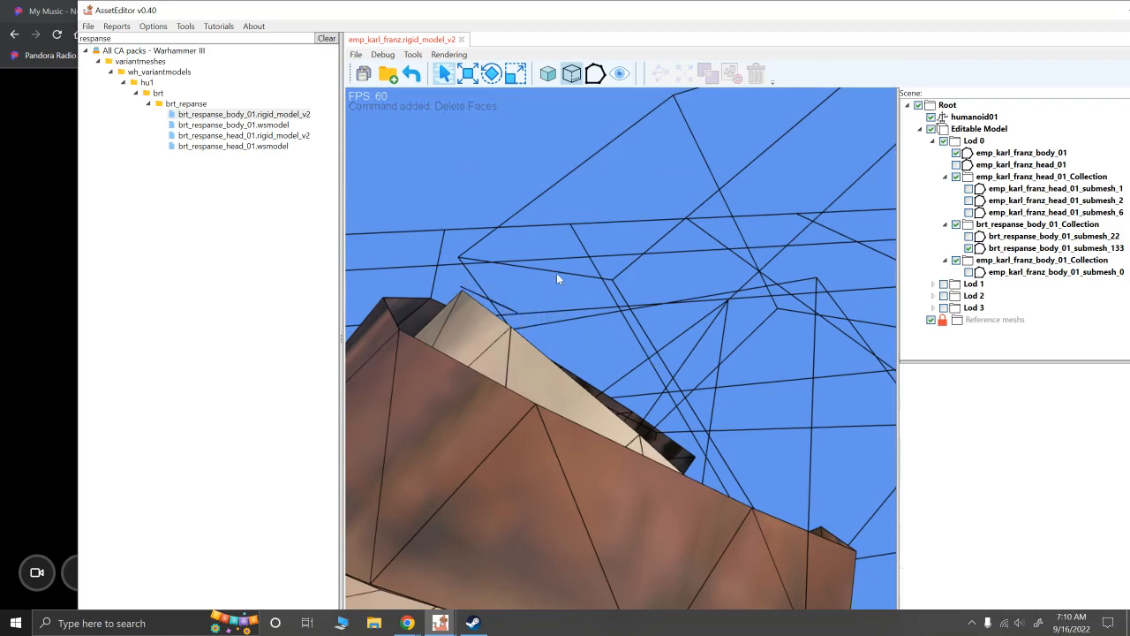
Delete the stray spike beside the cuff and the first large leather cuff faces at the wrist's side
{"action": "left_click_drag", "start_coordinate": [556, 273], "coordinate": [595, 285], "text": "alt"}
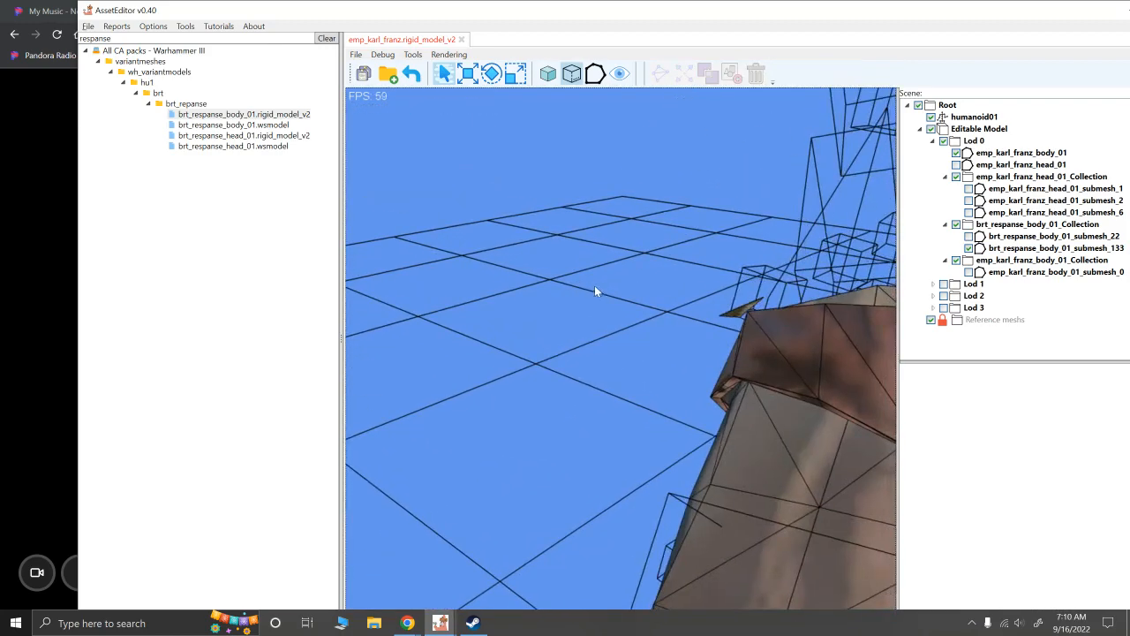
{"action": "left_click", "coordinate": [739, 312]}
{"action": "key", "text": "Delete"}
{"action": "left_click", "coordinate": [782, 336]}
{"action": "key", "text": "Delete"}
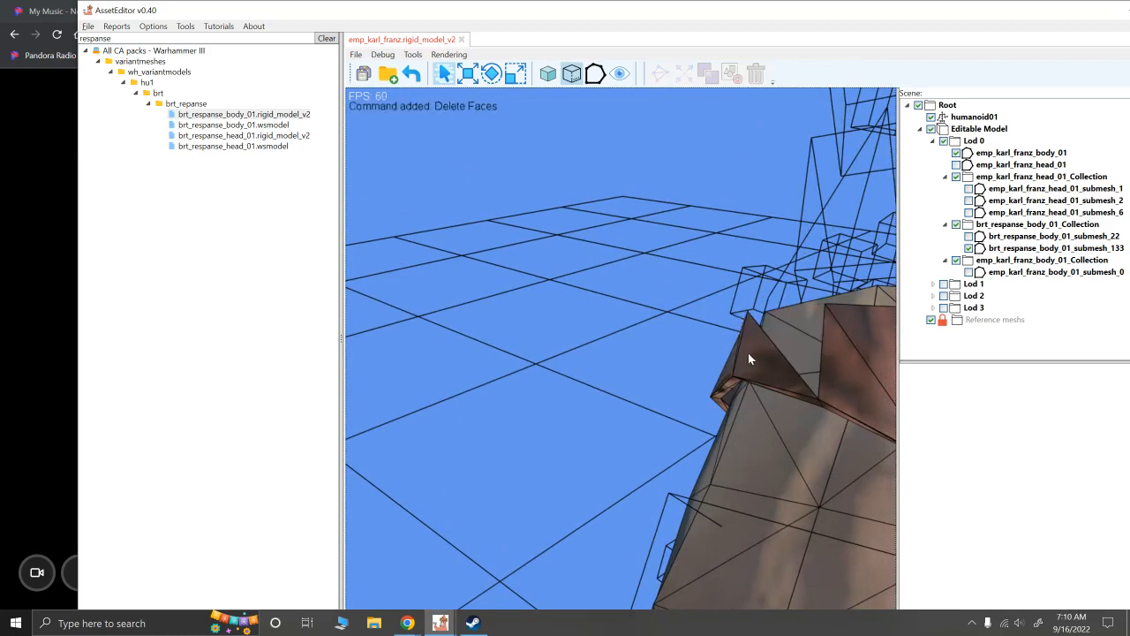
{"action": "left_click", "coordinate": [748, 355]}
{"action": "key", "text": "Delete"}
Delete the small folded cuff faces protruding from the outer edge of the wrist
{"action": "left_click", "coordinate": [729, 376]}
{"action": "key", "text": "Delete"}
{"action": "left_click", "coordinate": [728, 386]}
{"action": "key", "text": "Delete"}
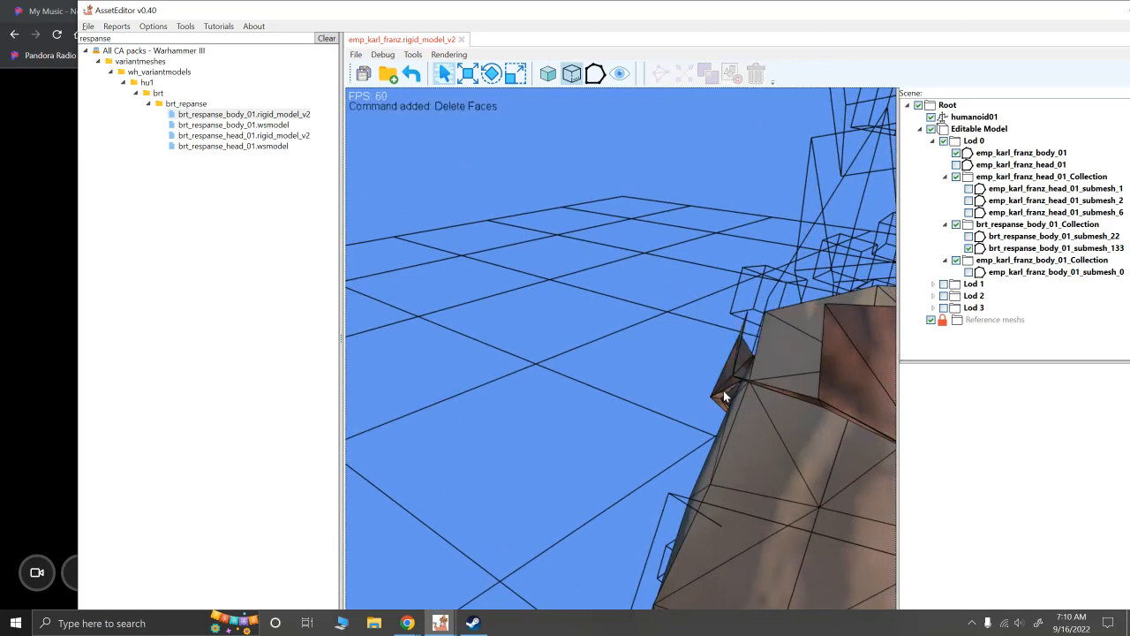
{"action": "left_click", "coordinate": [724, 395]}
{"action": "key", "text": "Delete"}
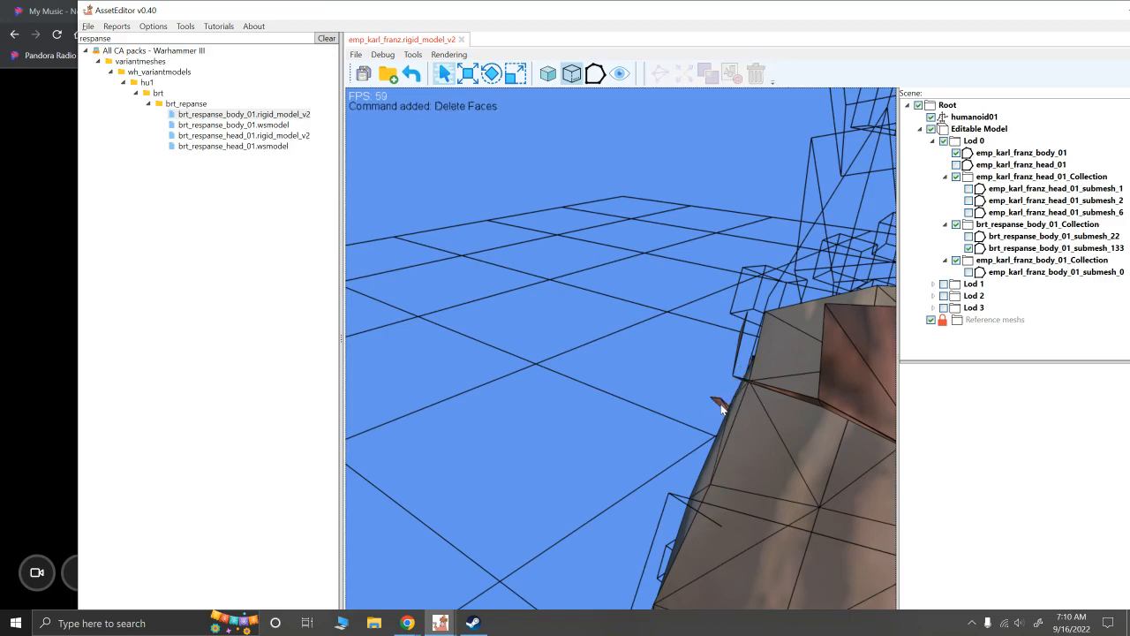
{"action": "left_click", "coordinate": [724, 404]}
{"action": "key", "text": "Delete"}
Delete the leather cuff faces across the front of the wrist and around its far corner
{"action": "left_click_drag", "start_coordinate": [743, 355], "coordinate": [676, 345], "text": "alt"}
{"action": "left_click", "coordinate": [521, 344]}
{"action": "key", "text": "Delete"}
{"action": "left_click", "coordinate": [677, 344]}
{"action": "key", "text": "Delete"}
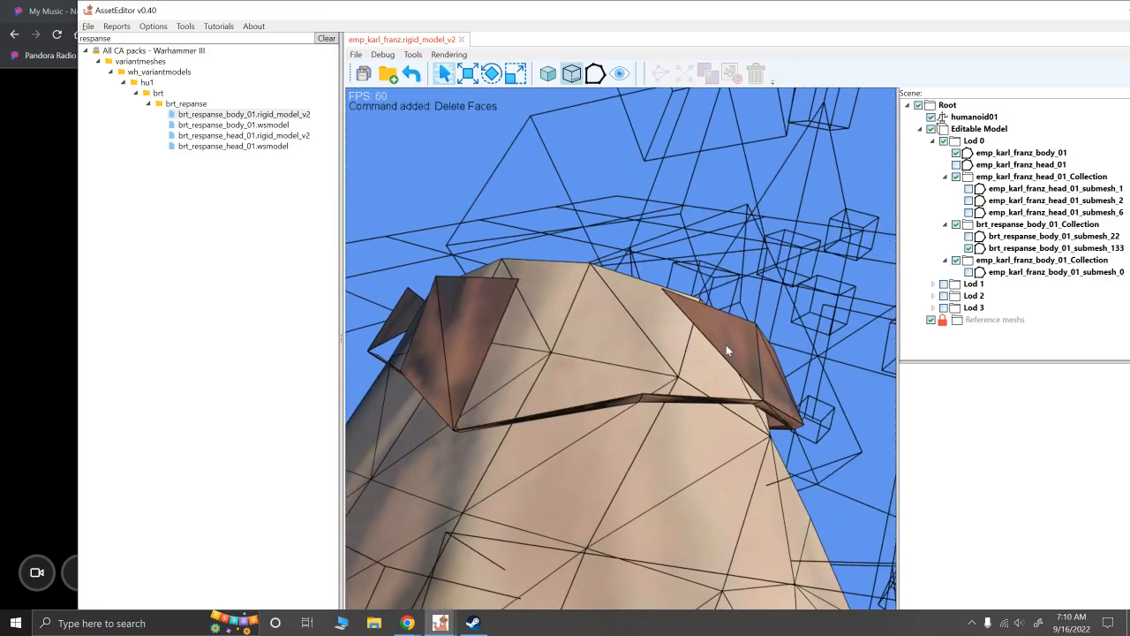
{"action": "left_click", "coordinate": [727, 345]}
{"action": "key", "text": "Delete"}
{"action": "left_click", "coordinate": [778, 380]}
{"action": "key", "text": "Delete"}
Reselect submesh 133 for face editing and delete the narrow cuff faces and rim at the wrist's far corner
{"action": "left_click", "coordinate": [776, 386]}
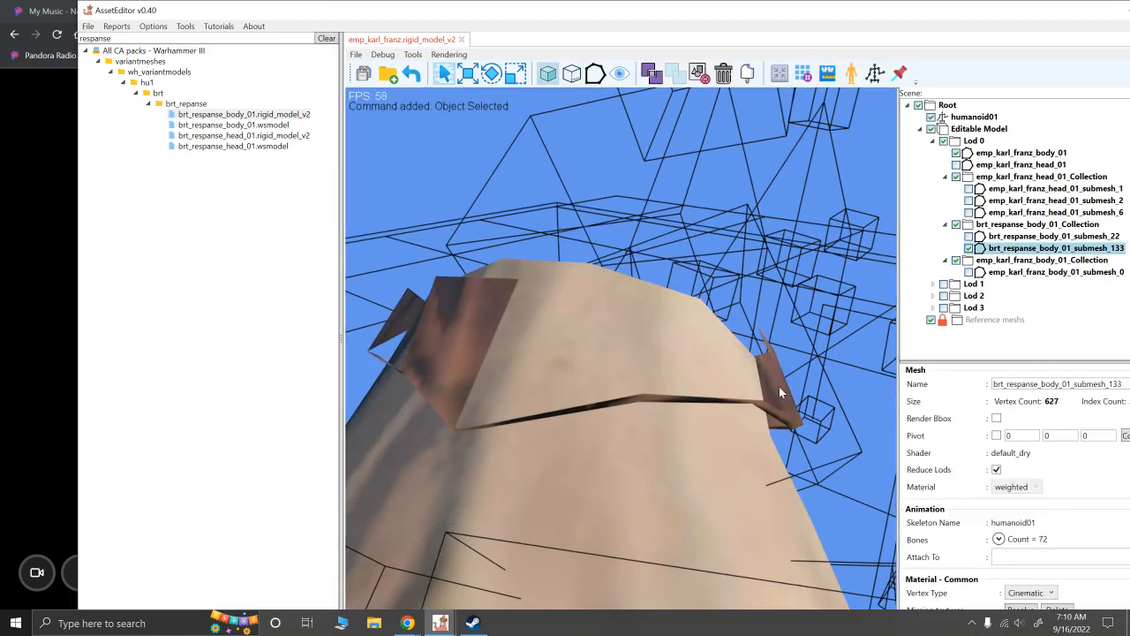
{"action": "key", "text": "F2"}
{"action": "left_click", "coordinate": [780, 389]}
{"action": "key", "text": "Delete"}
{"action": "left_click", "coordinate": [783, 379]}
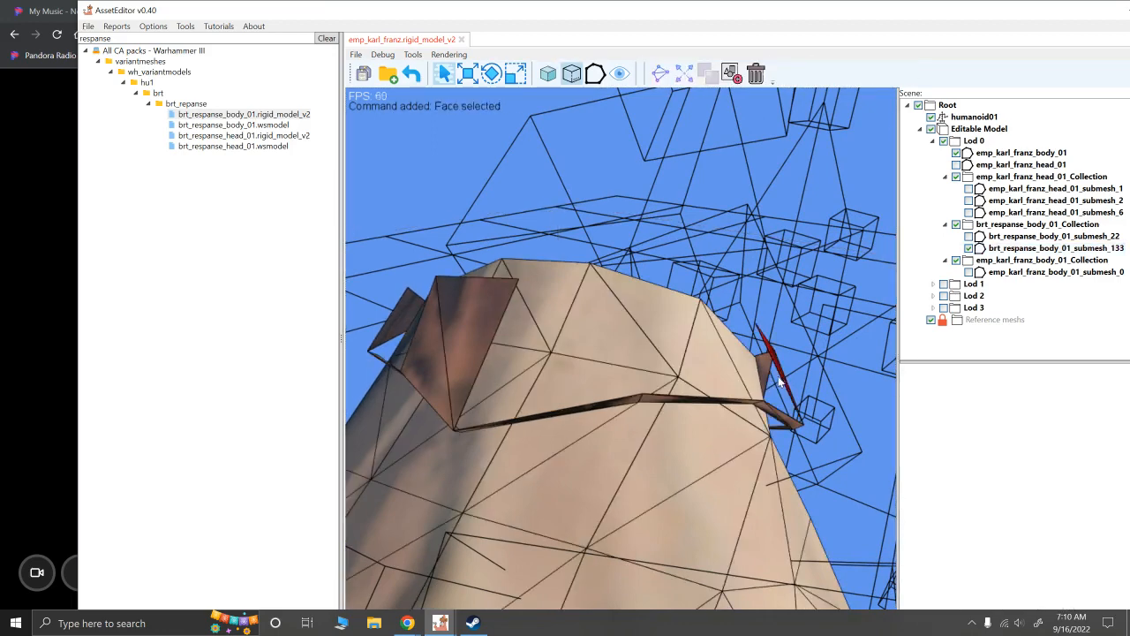
{"action": "key", "text": "Delete"}
{"action": "left_click", "coordinate": [753, 406]}
{"action": "key", "text": "Delete"}
{"action": "left_click", "coordinate": [739, 401]}
{"action": "key", "text": "Delete"}
Delete the two large leather cuff faces remaining on the opposite side of the wrist
{"action": "left_click", "coordinate": [461, 369]}
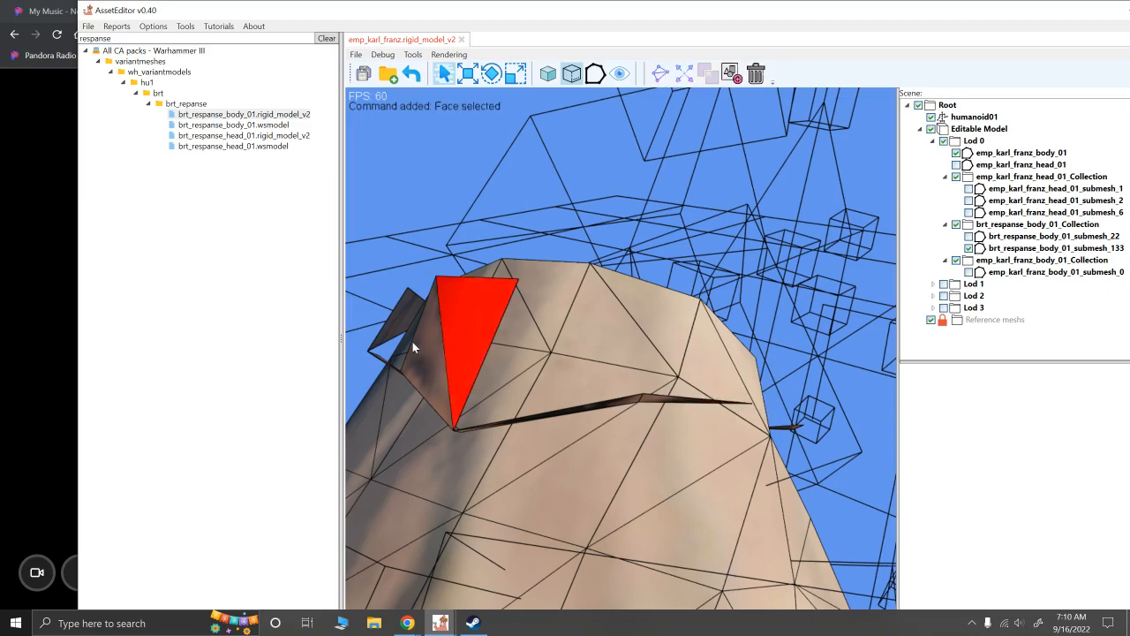
{"action": "key", "text": "Delete"}
{"action": "left_click", "coordinate": [421, 351]}
{"action": "key", "text": "Delete"}
Delete the thin cuff rim strips running across the wrist above the knuckles
{"action": "left_click_drag", "start_coordinate": [593, 372], "coordinate": [600, 351], "text": "alt"}
{"action": "right_click_drag", "start_coordinate": [599, 352], "coordinate": [623, 462], "text": "alt"}
{"action": "scroll", "coordinate": [571, 465], "scroll_direction": "up", "scroll_amount": 3}
{"action": "scroll", "coordinate": [628, 450], "scroll_direction": "up", "scroll_amount": 3}
{"action": "scroll", "coordinate": [628, 450], "scroll_direction": "down", "scroll_amount": 5}
{"action": "left_click_drag", "start_coordinate": [628, 449], "coordinate": [689, 336], "text": "alt"}
{"action": "scroll", "coordinate": [689, 337], "scroll_direction": "up", "scroll_amount": 2}
{"action": "left_click", "coordinate": [717, 214]}
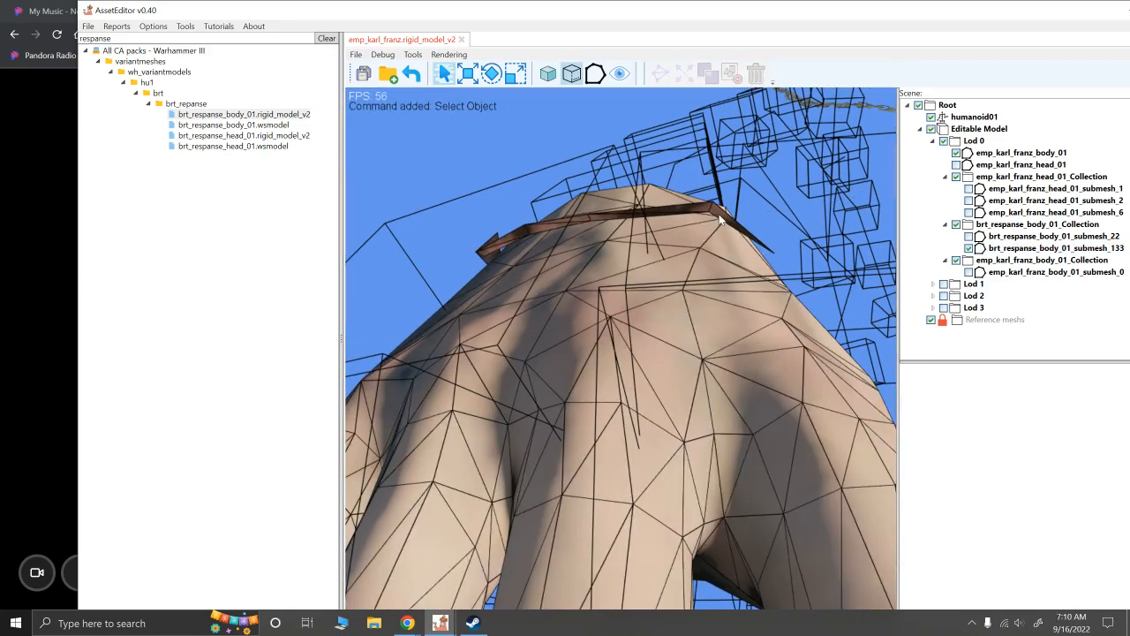
{"action": "key", "text": "Delete"}
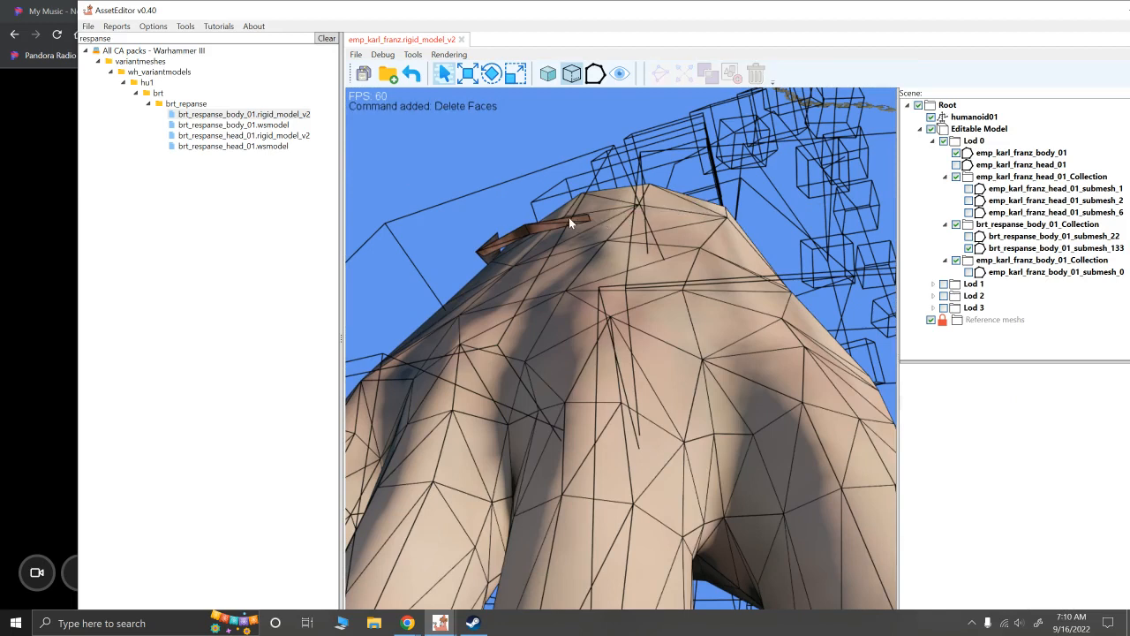
{"action": "left_click", "coordinate": [551, 222]}
{"action": "key", "text": "Delete"}
{"action": "left_click", "coordinate": [485, 250]}
{"action": "key", "text": "Delete"}
{"action": "left_click", "coordinate": [484, 254]}
{"action": "key", "text": "Delete"}
Delete the folded cuff remnants hanging beside the wrist on the far side of the hand
{"action": "scroll", "coordinate": [517, 256], "scroll_direction": "down", "scroll_amount": 3, "text": "alt"}
{"action": "left_click_drag", "start_coordinate": [519, 257], "coordinate": [589, 323], "text": "alt"}
{"action": "scroll", "coordinate": [588, 325], "scroll_direction": "up", "scroll_amount": 3, "text": "alt"}
{"action": "scroll", "coordinate": [592, 332], "scroll_direction": "down", "scroll_amount": 3, "text": "alt"}
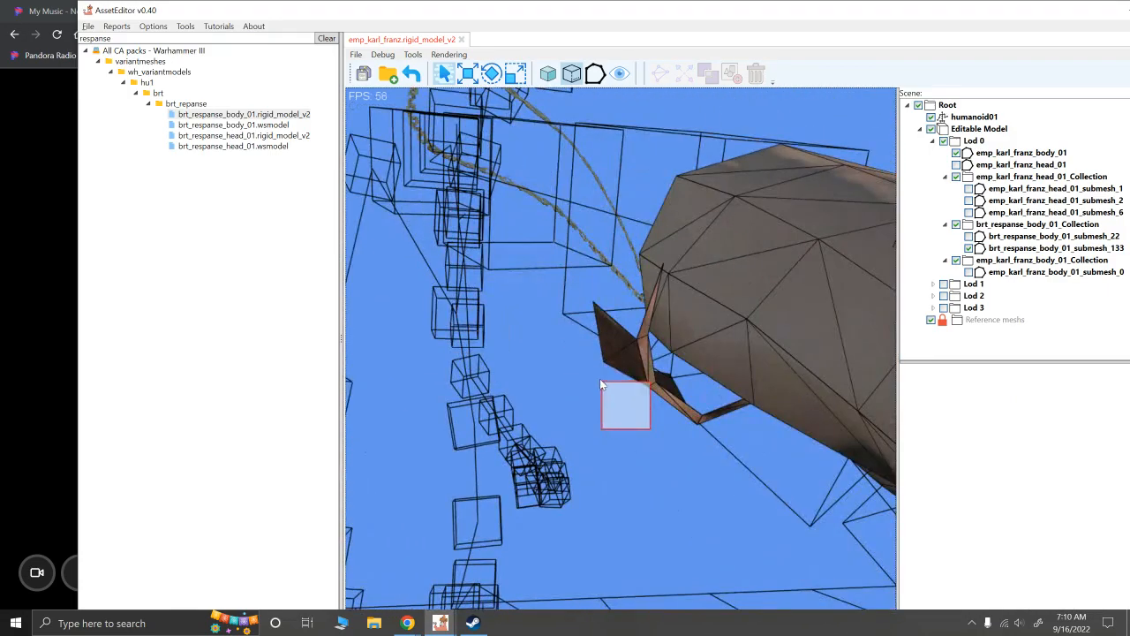
{"action": "left_click", "coordinate": [607, 375]}
{"action": "key", "text": "Delete"}
{"action": "left_click", "coordinate": [646, 338]}
{"action": "key", "text": "Delete"}
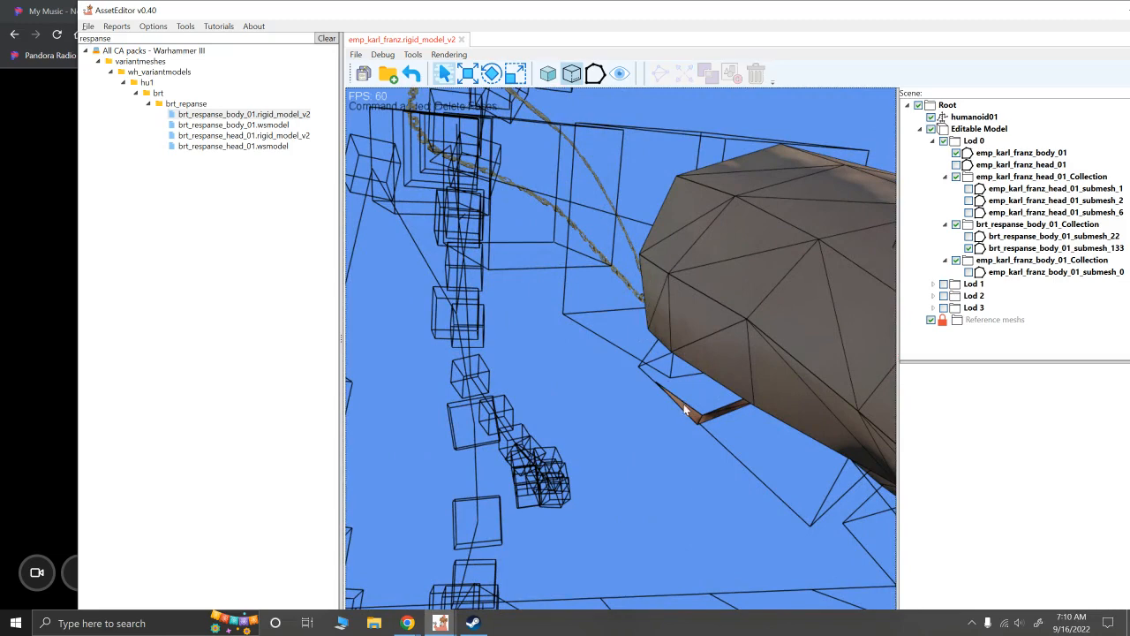
{"action": "left_click", "coordinate": [712, 418]}
{"action": "key", "text": "Delete"}
Reselect submesh 133 for face editing and delete the last cuff slivers beside the wrist
{"action": "key", "text": "F1"}
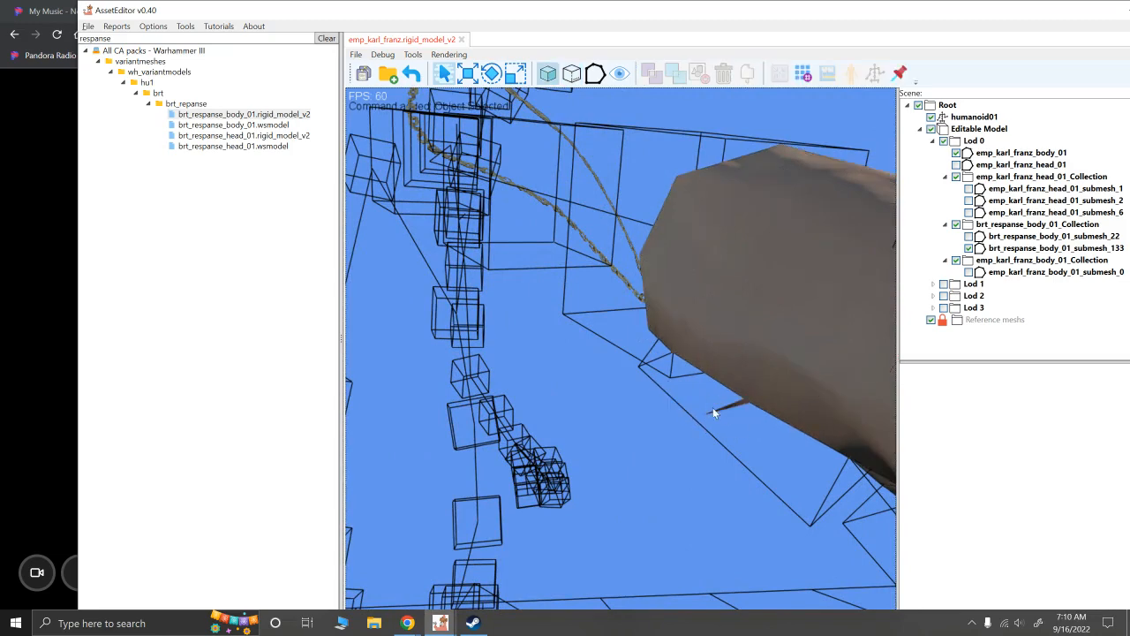
{"action": "left_click", "coordinate": [757, 361]}
{"action": "key", "text": "F2"}
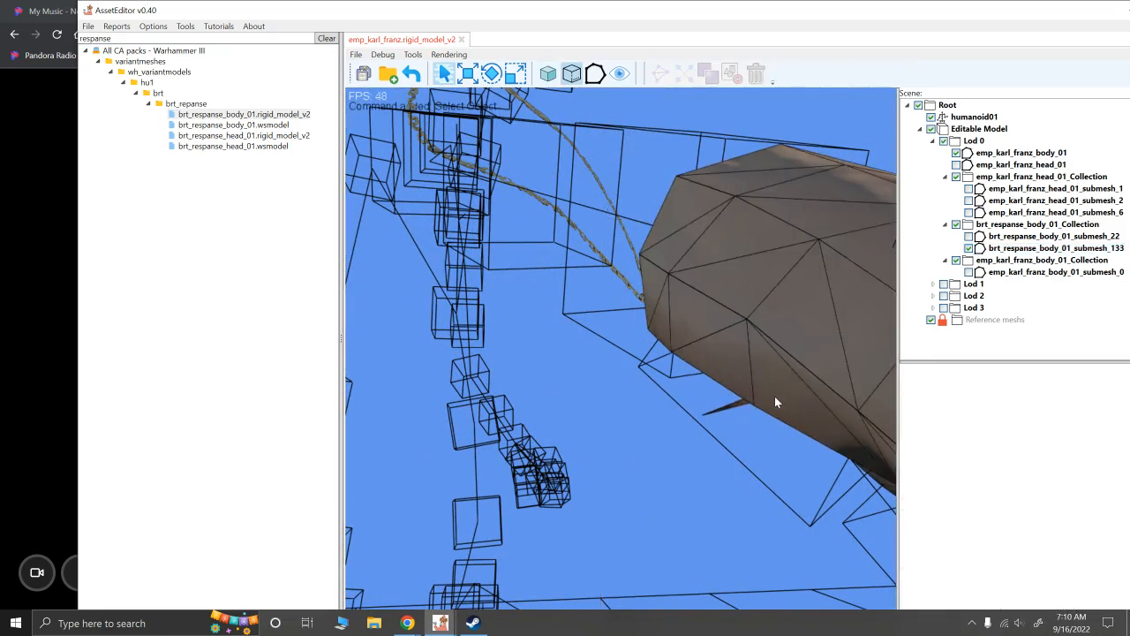
{"action": "left_click_drag", "start_coordinate": [775, 396], "coordinate": [730, 333], "text": "alt"}
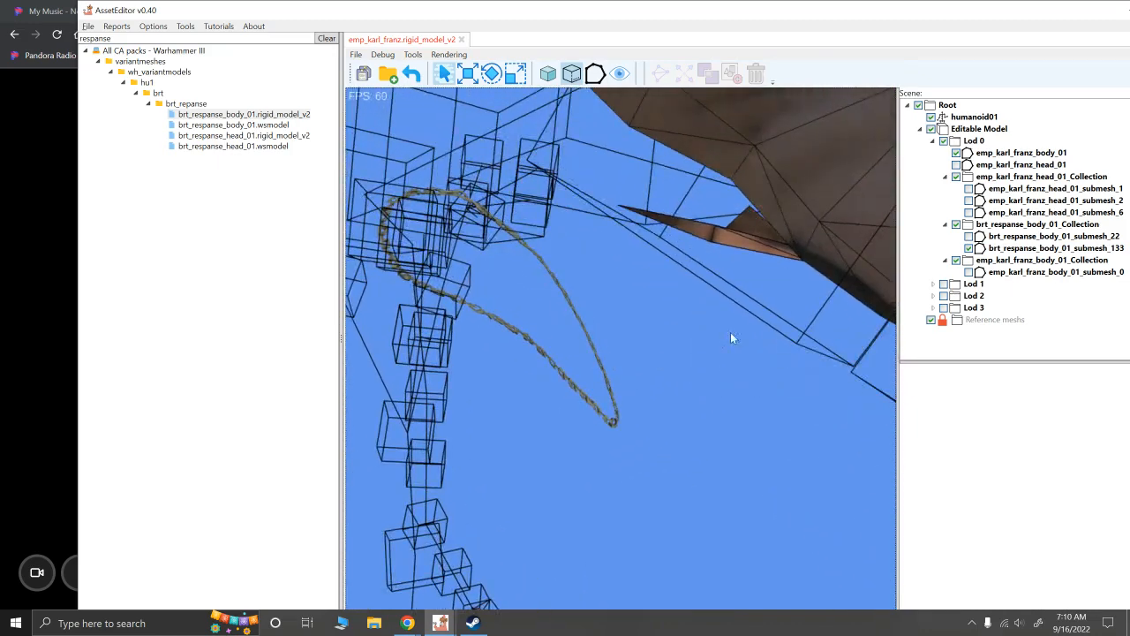
{"action": "left_click", "coordinate": [748, 234]}
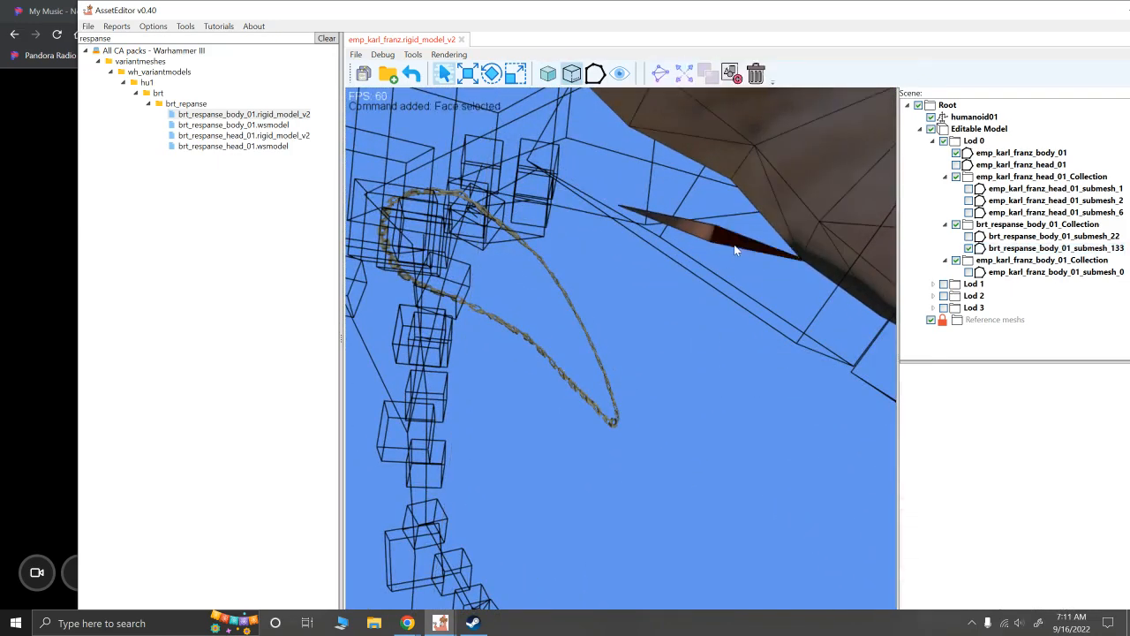
{"action": "key", "text": "Delete"}
{"action": "left_click_drag", "start_coordinate": [743, 268], "coordinate": [500, 276], "text": "alt"}
{"action": "left_click", "coordinate": [491, 270]}
{"action": "key", "text": "Delete"}
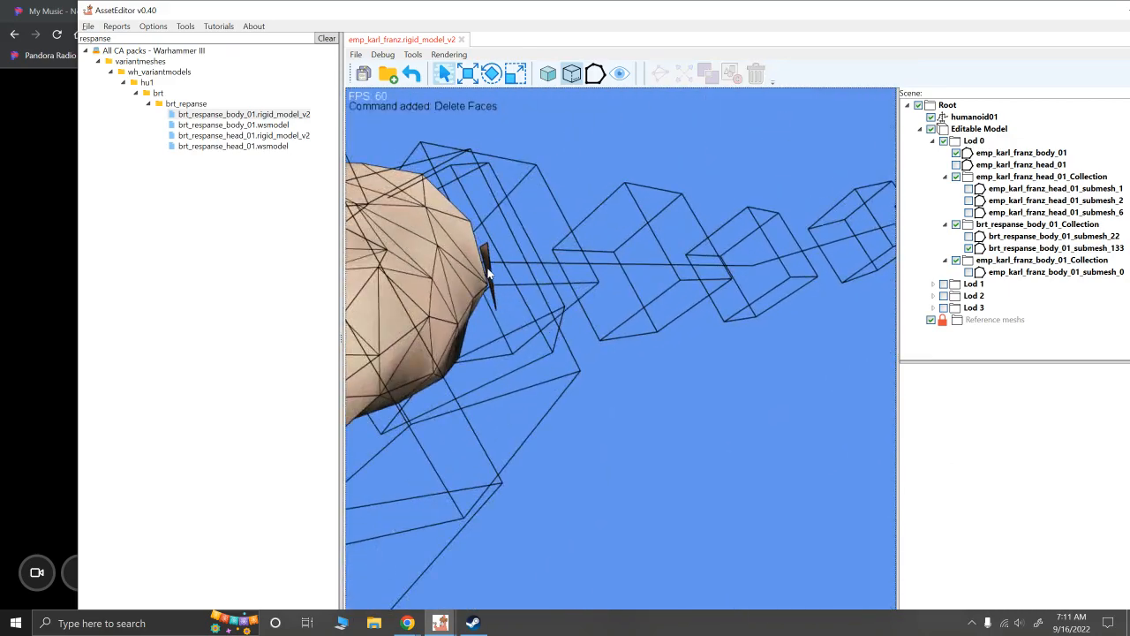
Return to object selection and show the Karl Franz head mesh, the combined body mesh and Repanse's submesh 22
{"action": "left_click_drag", "start_coordinate": [497, 320], "coordinate": [696, 315], "text": "alt"}
{"action": "left_click", "coordinate": [696, 316]}
{"action": "left_click", "coordinate": [957, 165]}
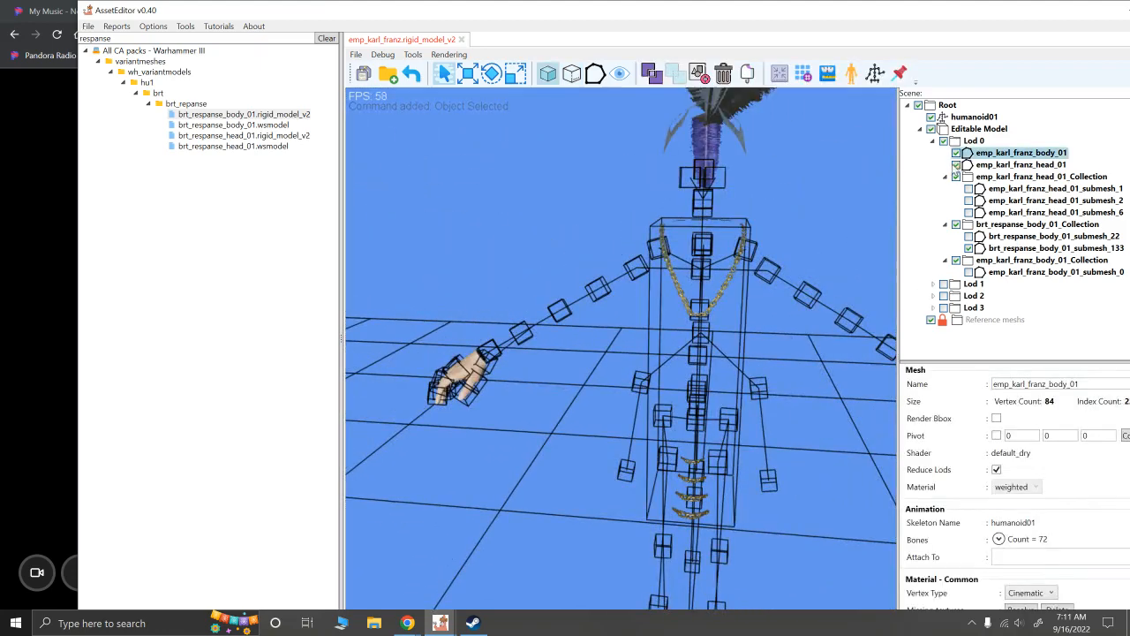
{"action": "left_click", "coordinate": [969, 272]}
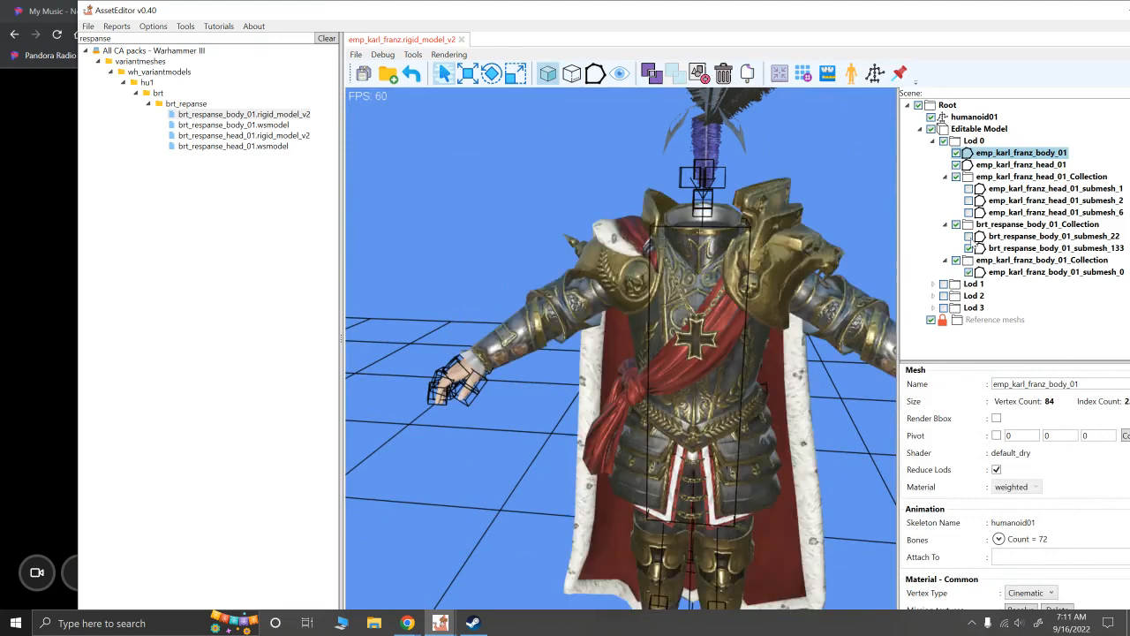
{"action": "left_click", "coordinate": [969, 227]}
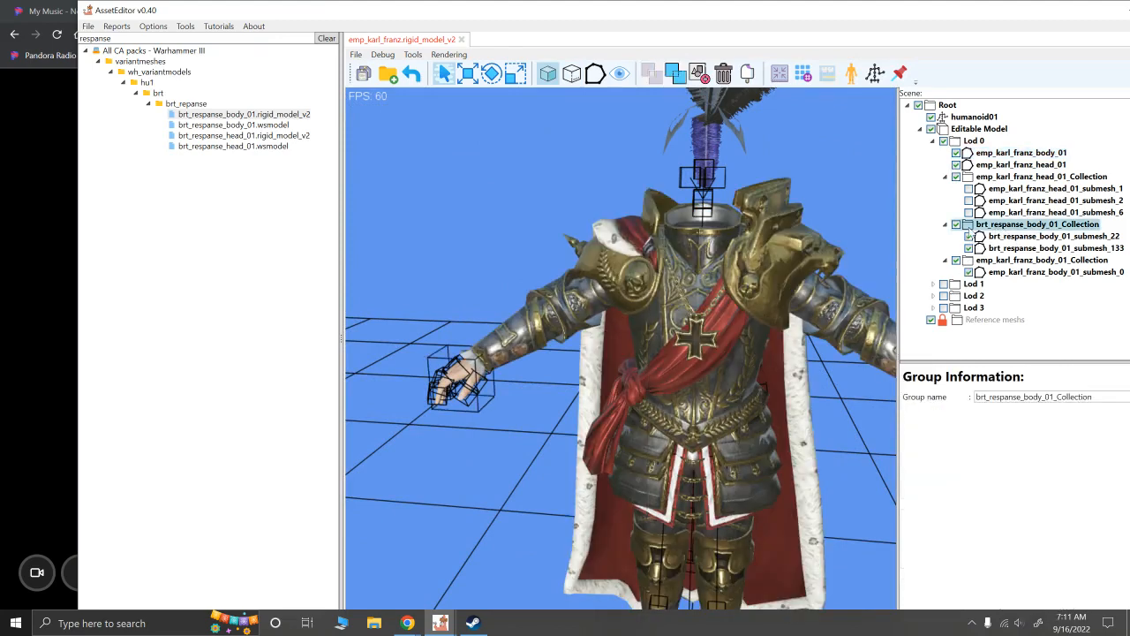
Combine the two hand meshes in the brt_respanse_body_01_Collection group into one mesh and clear the selection
{"action": "left_click_drag", "start_coordinate": [790, 176], "coordinate": [768, 176], "text": "alt"}
{"action": "scroll", "coordinate": [767, 177], "scroll_direction": "down", "scroll_amount": 1, "text": "alt"}
{"action": "right_click_drag", "start_coordinate": [767, 176], "coordinate": [713, 191], "text": "alt"}
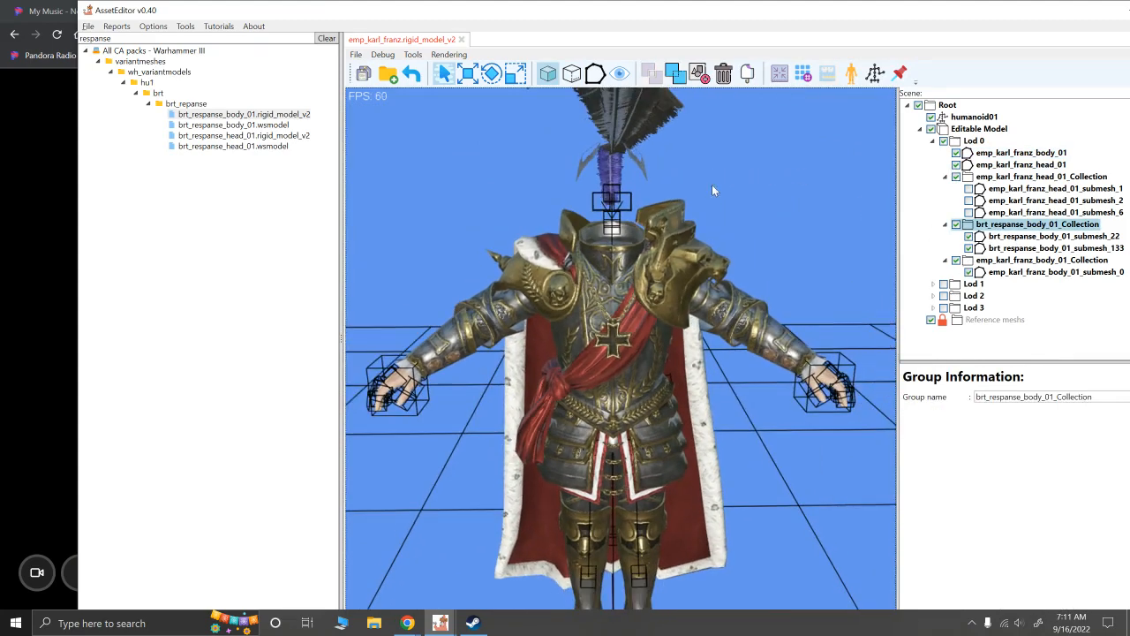
{"action": "left_click", "coordinate": [678, 71]}
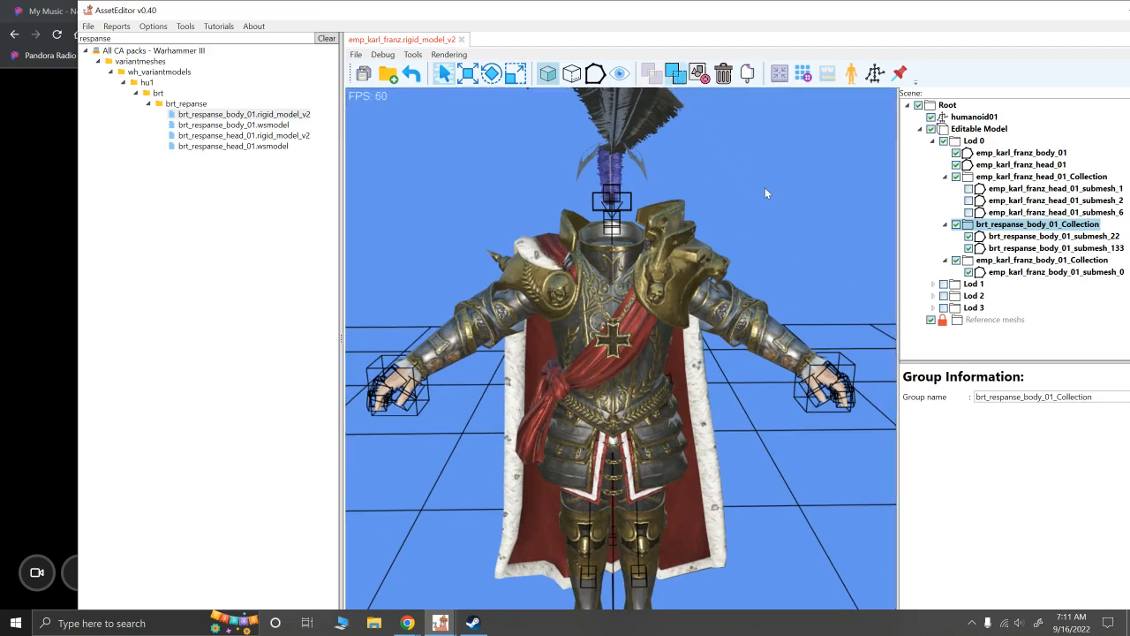
{"action": "left_click", "coordinate": [765, 189]}
Show Karl Franz head submeshes 1, 2 and 6 and inspect the assembled model from the side
{"action": "left_click", "coordinate": [969, 188]}
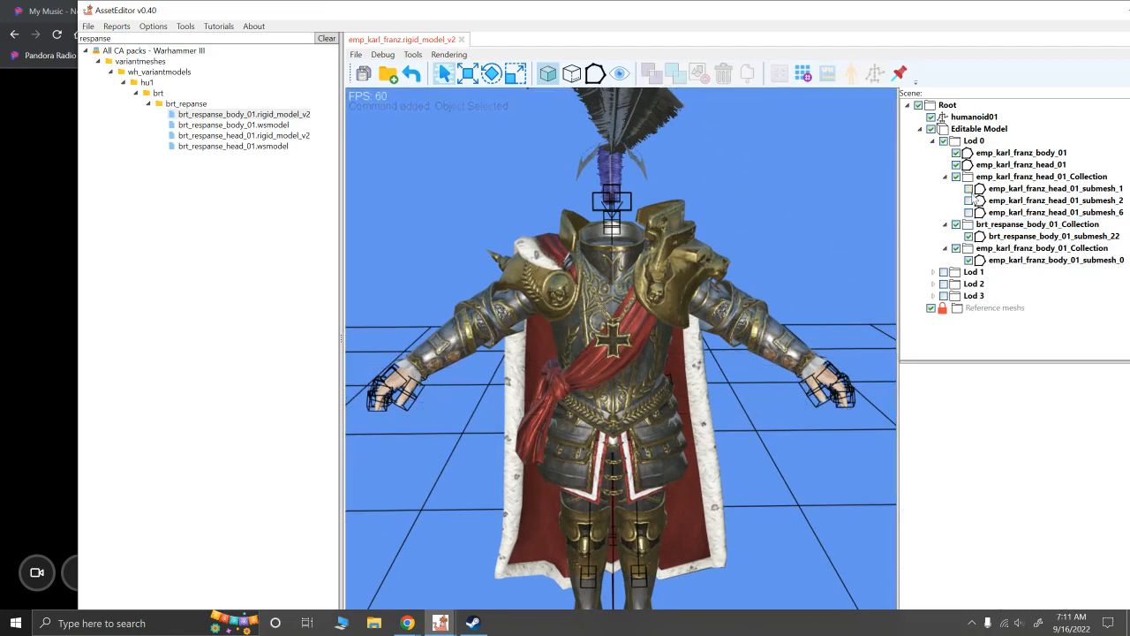
{"action": "left_click", "coordinate": [968, 200]}
{"action": "left_click", "coordinate": [968, 213]}
{"action": "left_click_drag", "start_coordinate": [792, 231], "coordinate": [682, 347], "text": "alt"}
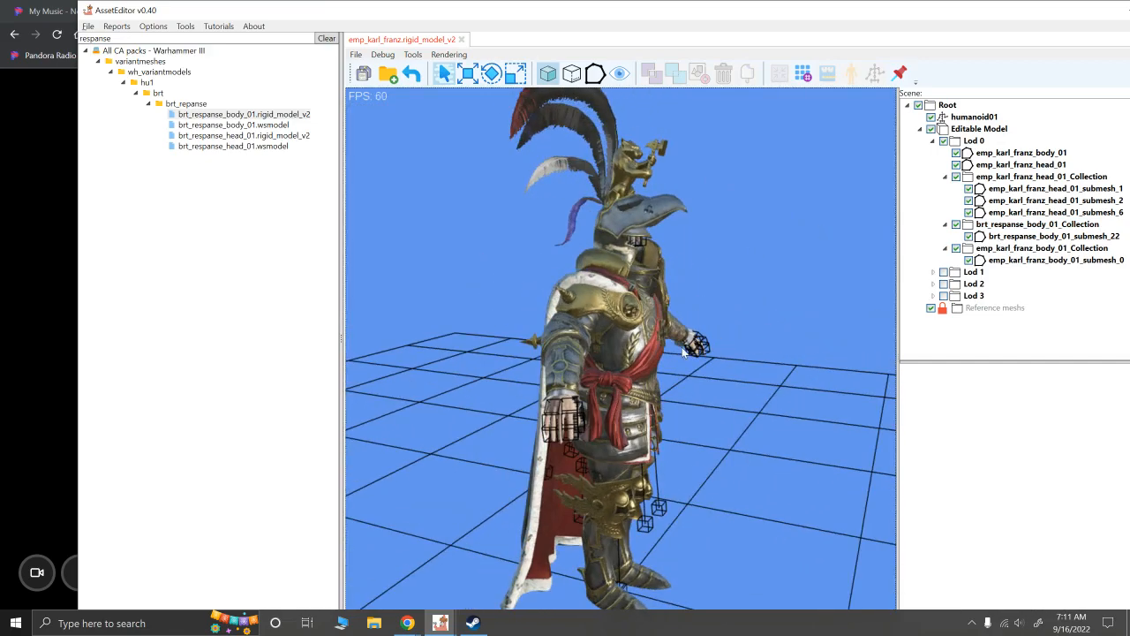
Hide the humanoid01 skeleton and check the assembled model with its new hands from the front
{"action": "left_click", "coordinate": [931, 117]}
{"action": "left_click_drag", "start_coordinate": [854, 305], "coordinate": [800, 338], "text": "alt"}
{"action": "scroll", "coordinate": [615, 452], "scroll_direction": "up", "scroll_amount": 3}
{"action": "scroll", "coordinate": [616, 453], "scroll_direction": "up", "scroll_amount": 3}
{"action": "left_click_drag", "start_coordinate": [615, 452], "coordinate": [769, 411], "text": "alt"}
{"action": "scroll", "coordinate": [690, 412], "scroll_direction": "down", "scroll_amount": 3}
{"action": "scroll", "coordinate": [761, 409], "scroll_direction": "down", "scroll_amount": 3}
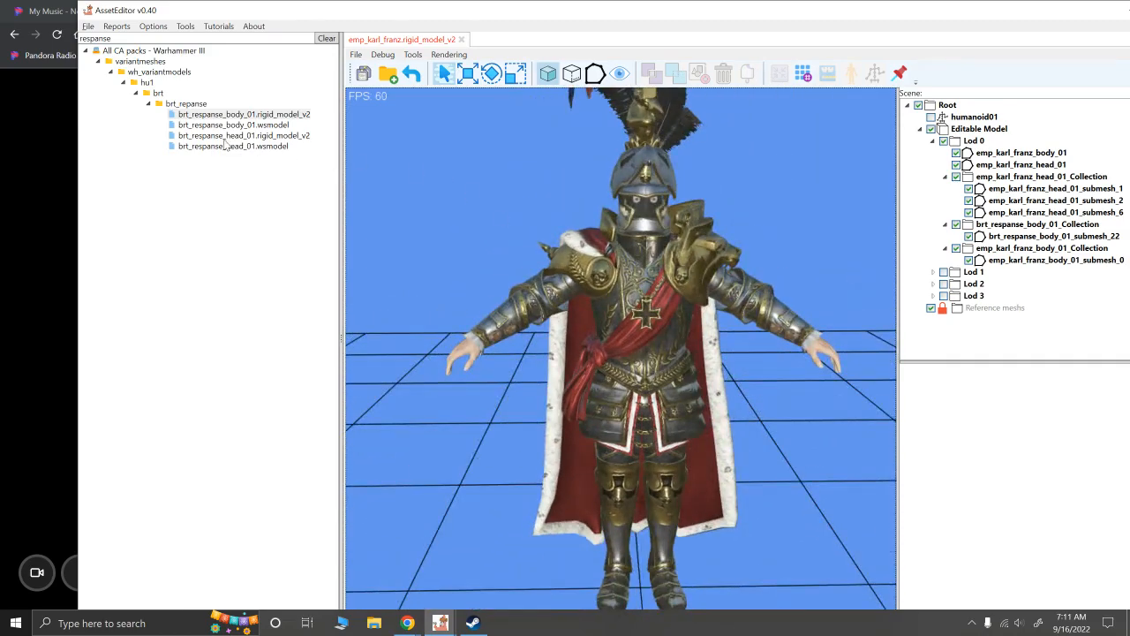
Add brt_respanse_head_01.rigid_model_v2 as a reference mesh and hide the emp_karl_franz_head_01 mesh and the Karl Franz head collection
{"action": "left_click_drag", "start_coordinate": [228, 135], "coordinate": [421, 139]}
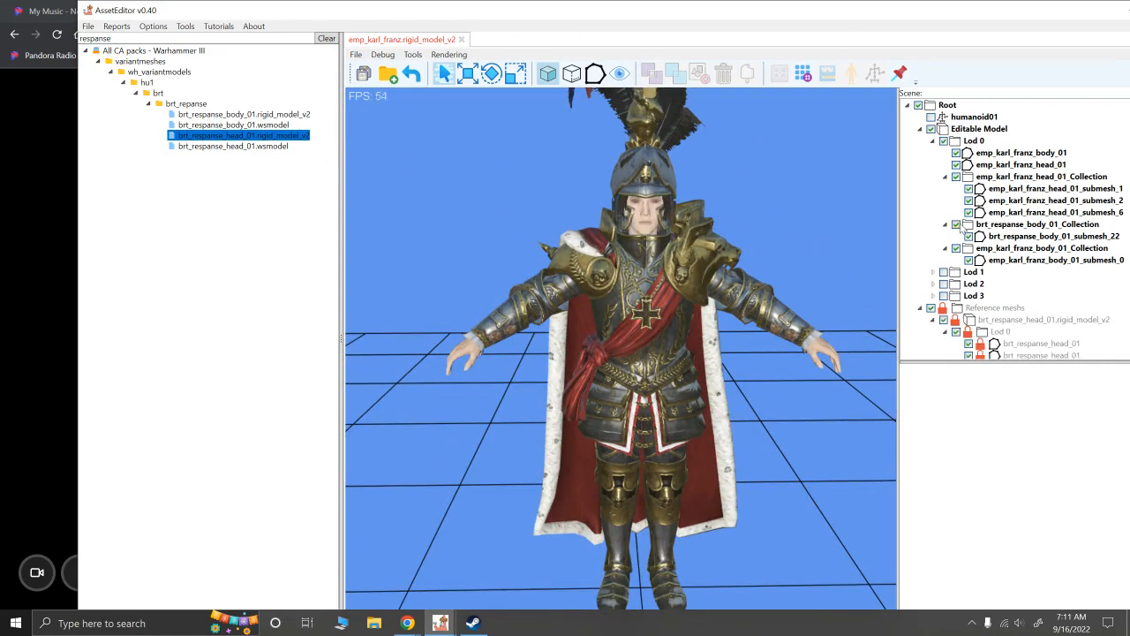
{"action": "left_click", "coordinate": [956, 164]}
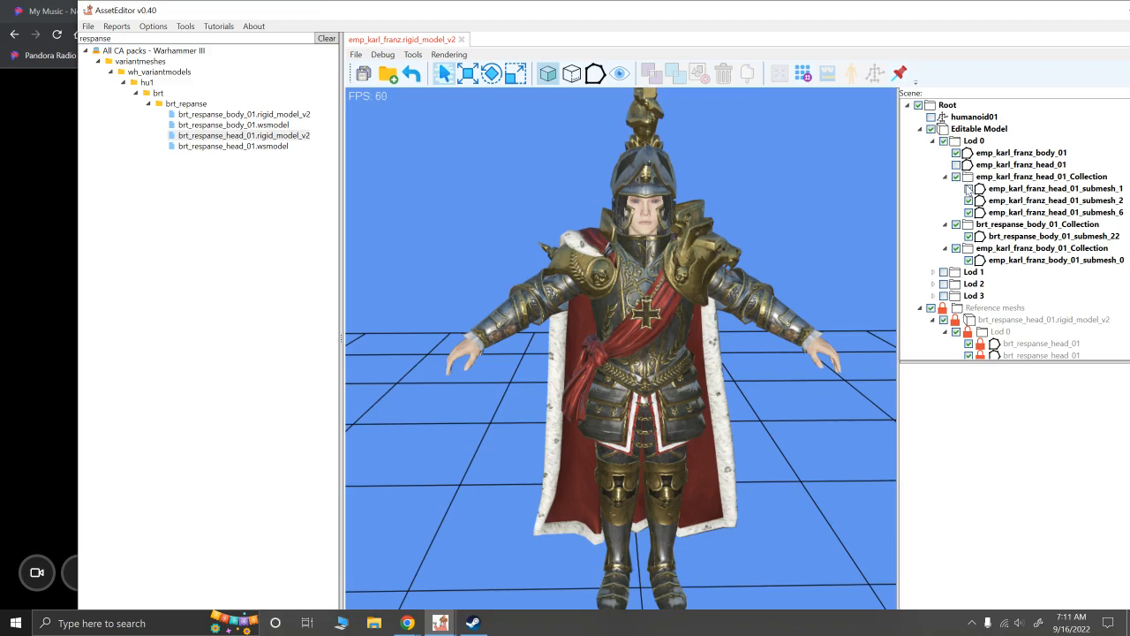
{"action": "left_click", "coordinate": [957, 177]}
{"action": "scroll", "coordinate": [819, 154], "scroll_direction": "up", "scroll_amount": 5}
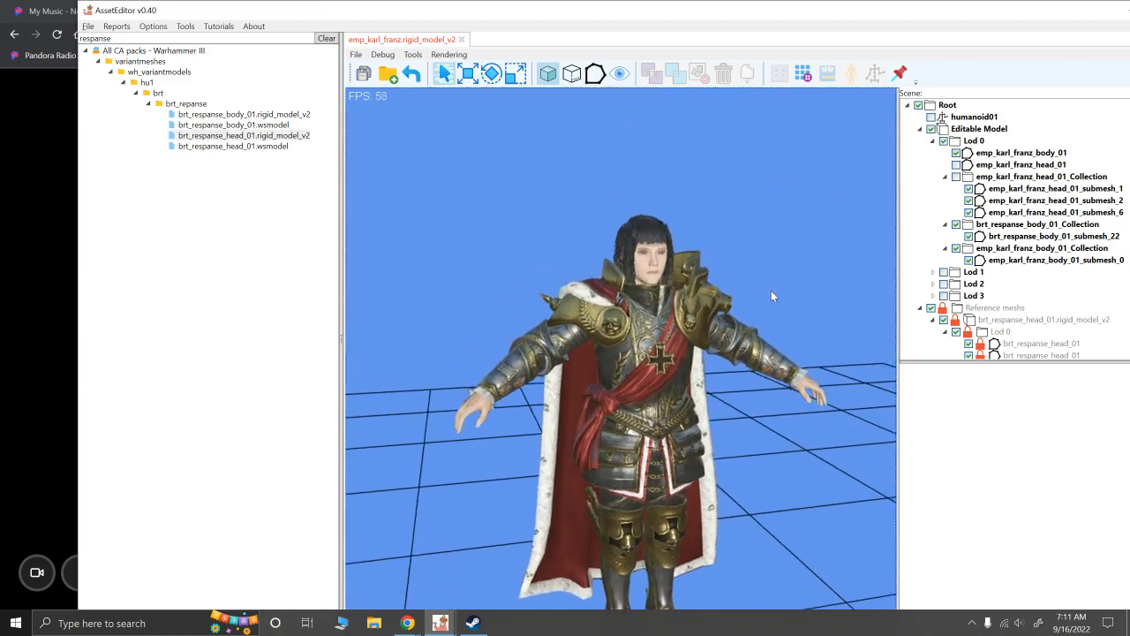
Examine from several angles how Repanse's head, hair and neck sit inside the armour collar
{"action": "scroll", "coordinate": [741, 289], "scroll_direction": "up", "scroll_amount": 5}
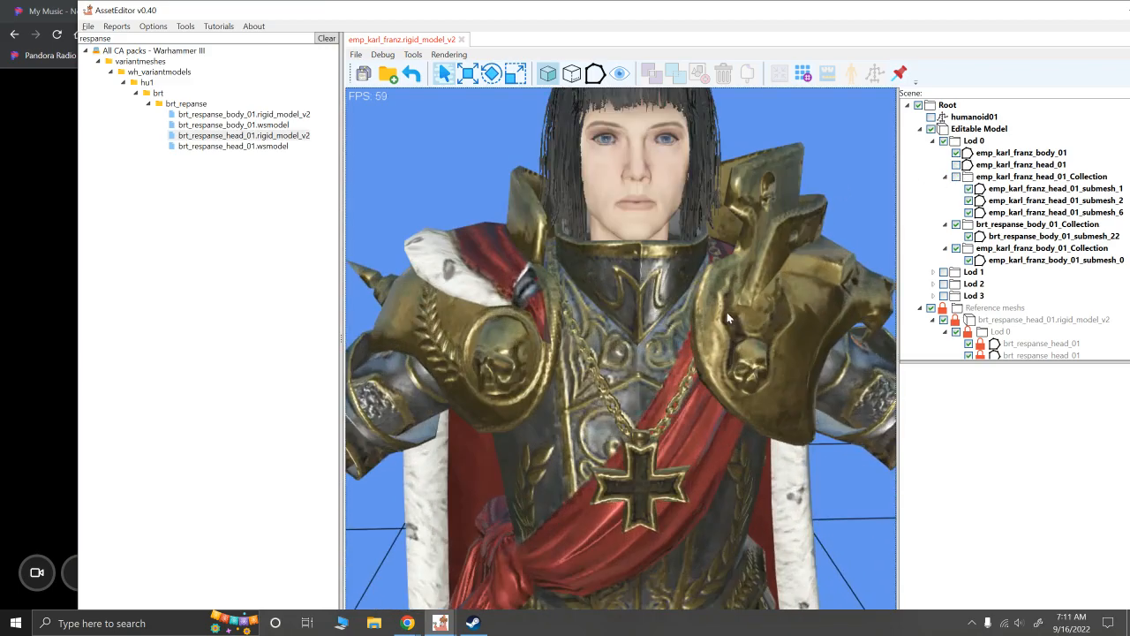
{"action": "left_click_drag", "start_coordinate": [697, 319], "coordinate": [648, 258], "text": "alt"}
{"action": "scroll", "coordinate": [648, 274], "scroll_direction": "down", "scroll_amount": 5}
{"action": "right_click_drag", "start_coordinate": [640, 291], "coordinate": [644, 311], "text": "alt"}
{"action": "scroll", "coordinate": [644, 311], "scroll_direction": "up", "scroll_amount": 3}
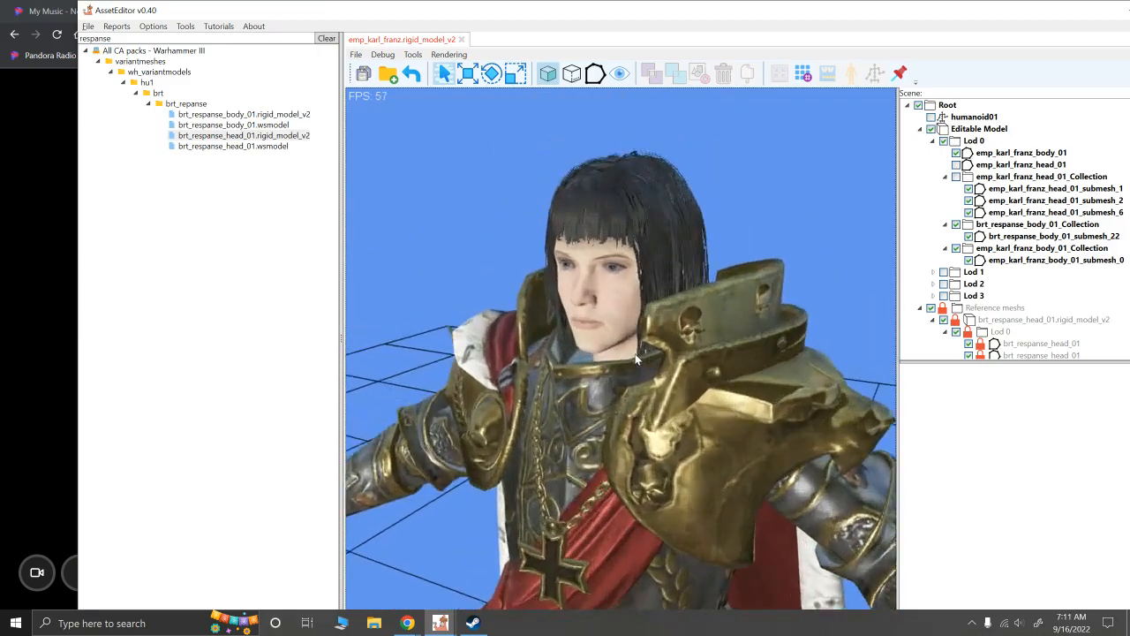
{"action": "left_click_drag", "start_coordinate": [627, 318], "coordinate": [671, 340], "text": "alt"}
{"action": "scroll", "coordinate": [707, 380], "scroll_direction": "up", "scroll_amount": 5}
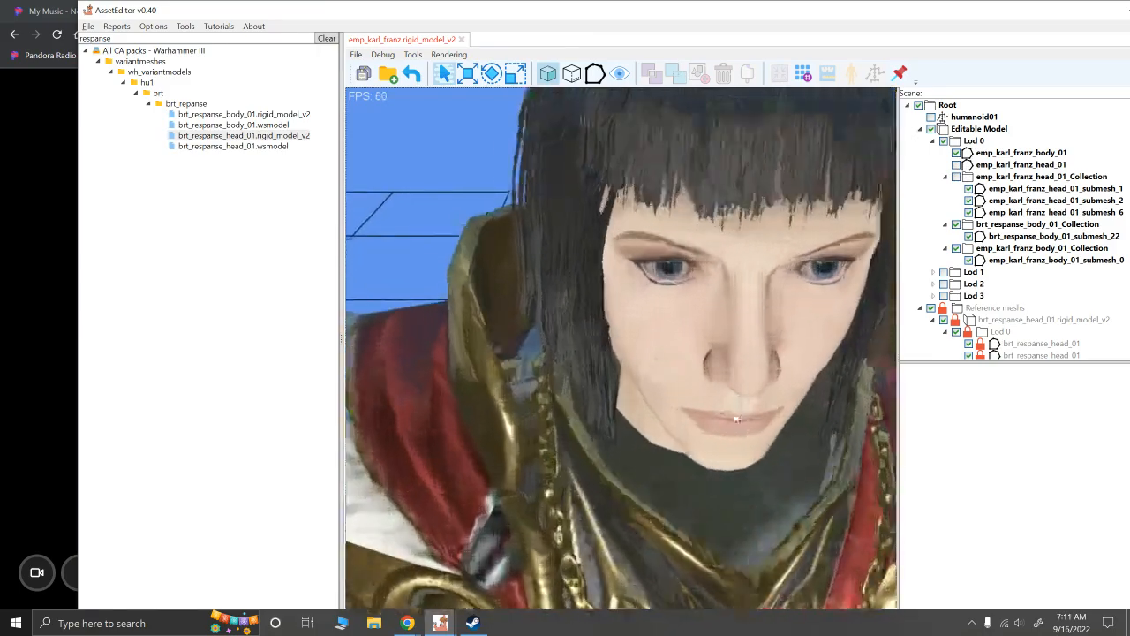
{"action": "left_click_drag", "start_coordinate": [743, 396], "coordinate": [664, 428], "text": "alt"}
{"action": "scroll", "coordinate": [741, 467], "scroll_direction": "down", "scroll_amount": 3}
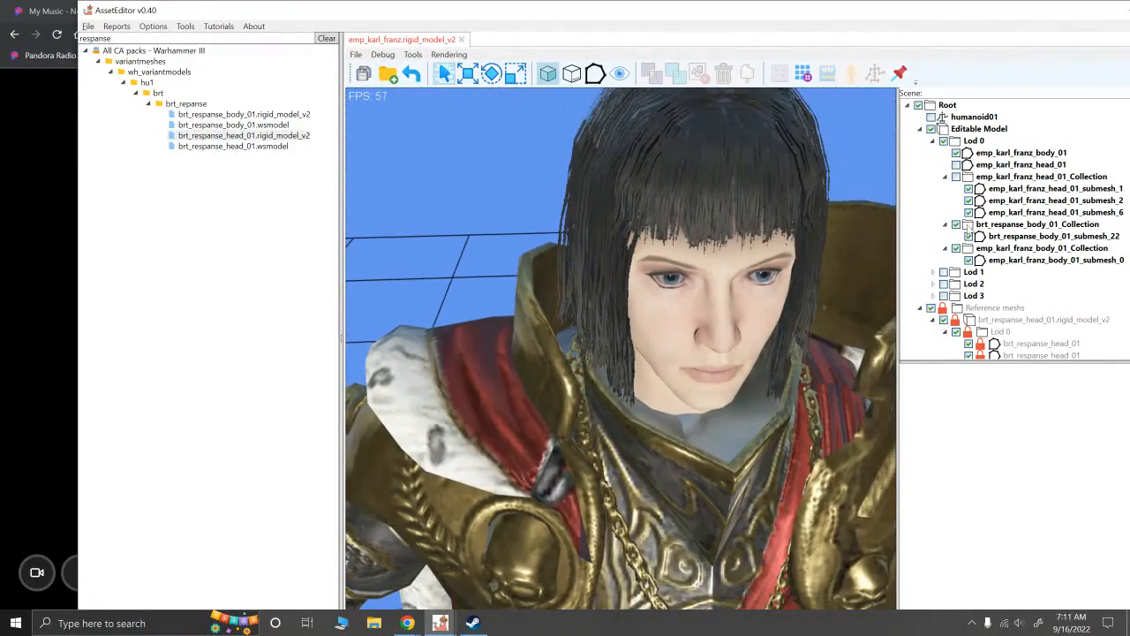
{"action": "left_click_drag", "start_coordinate": [835, 257], "coordinate": [761, 262], "text": "alt"}
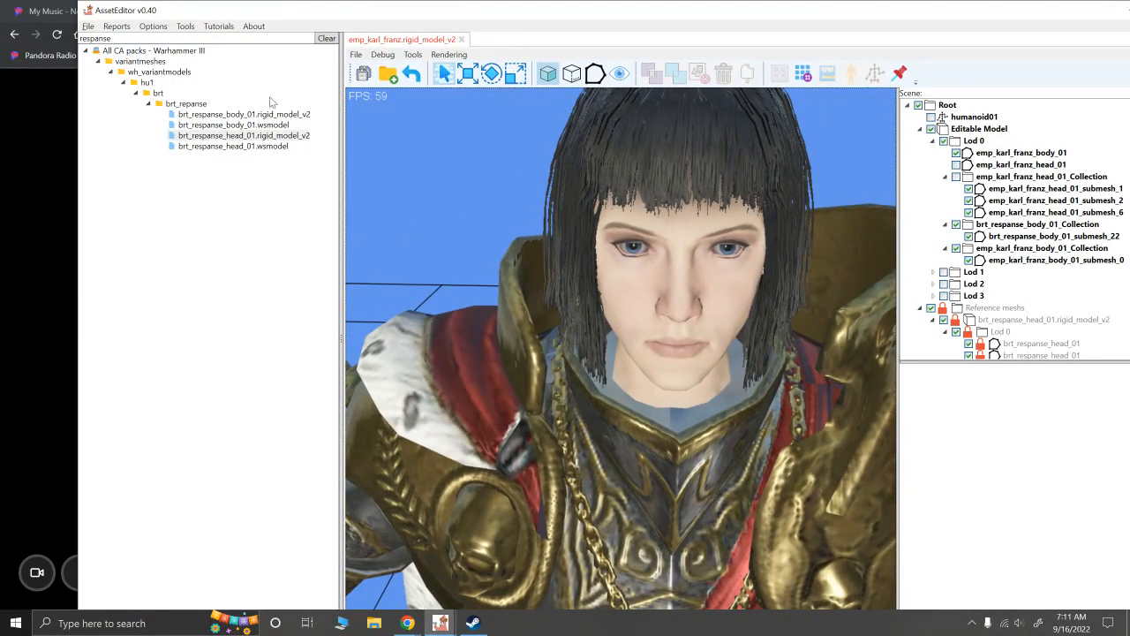
{"action": "left_click_drag", "start_coordinate": [670, 311], "coordinate": [712, 362], "text": "alt"}
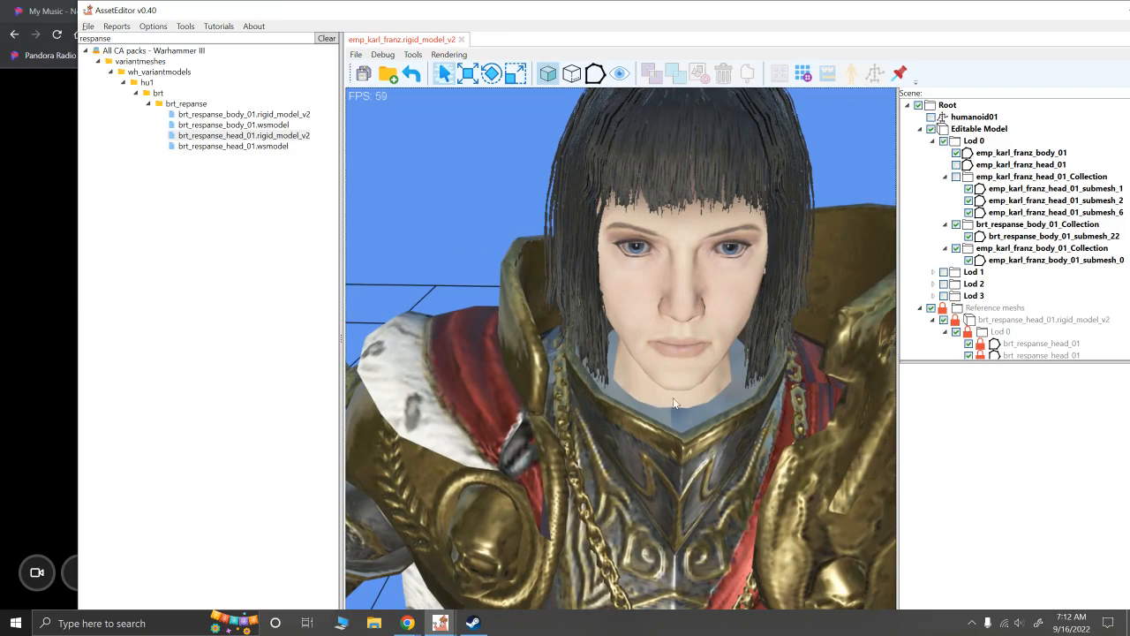
{"action": "scroll", "coordinate": [741, 462], "scroll_direction": "down", "scroll_amount": 6}
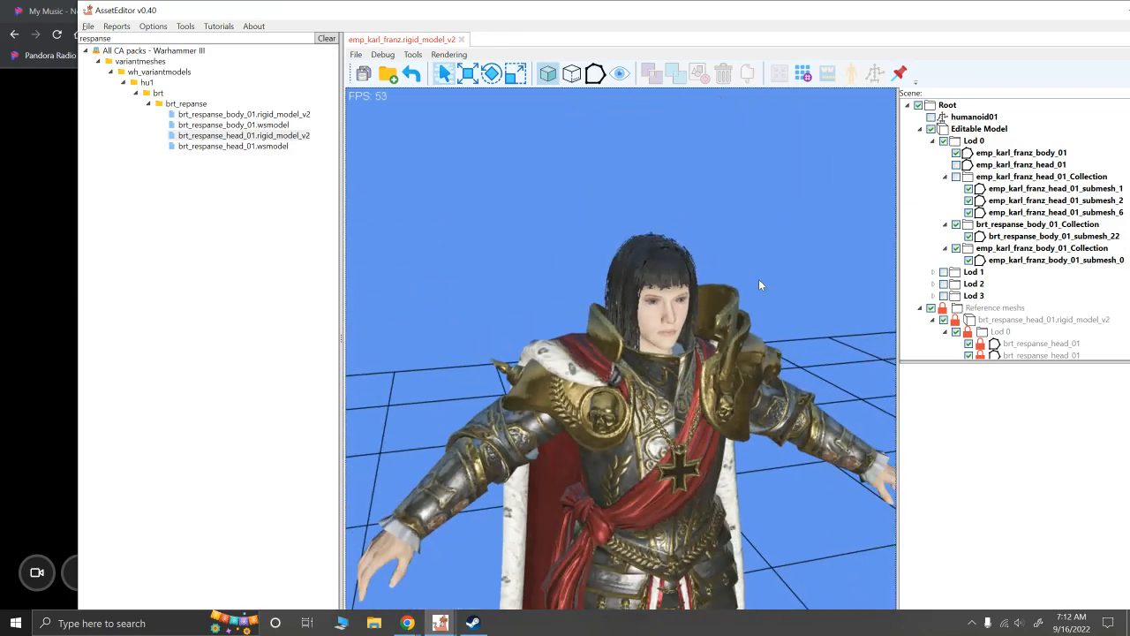
{"action": "left_click_drag", "start_coordinate": [735, 293], "coordinate": [681, 201], "text": "alt"}
{"action": "left_click_drag", "start_coordinate": [695, 282], "coordinate": [644, 235], "text": "alt"}
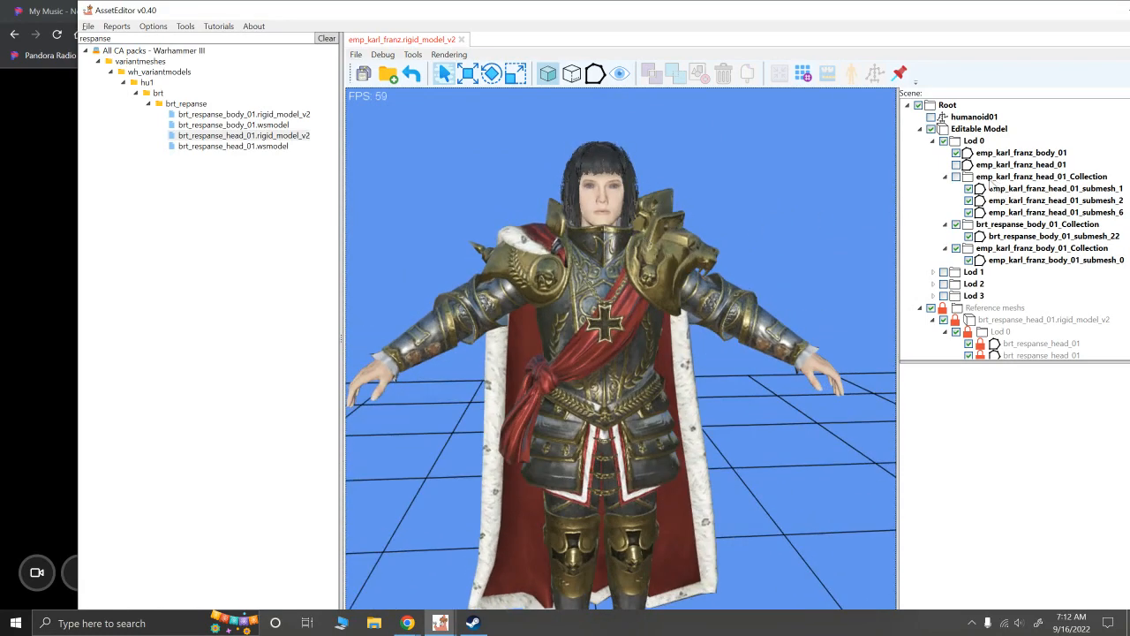
{"action": "left_click_drag", "start_coordinate": [732, 156], "coordinate": [765, 290], "text": "alt"}
{"action": "scroll", "coordinate": [752, 312], "scroll_direction": "up", "scroll_amount": 6}
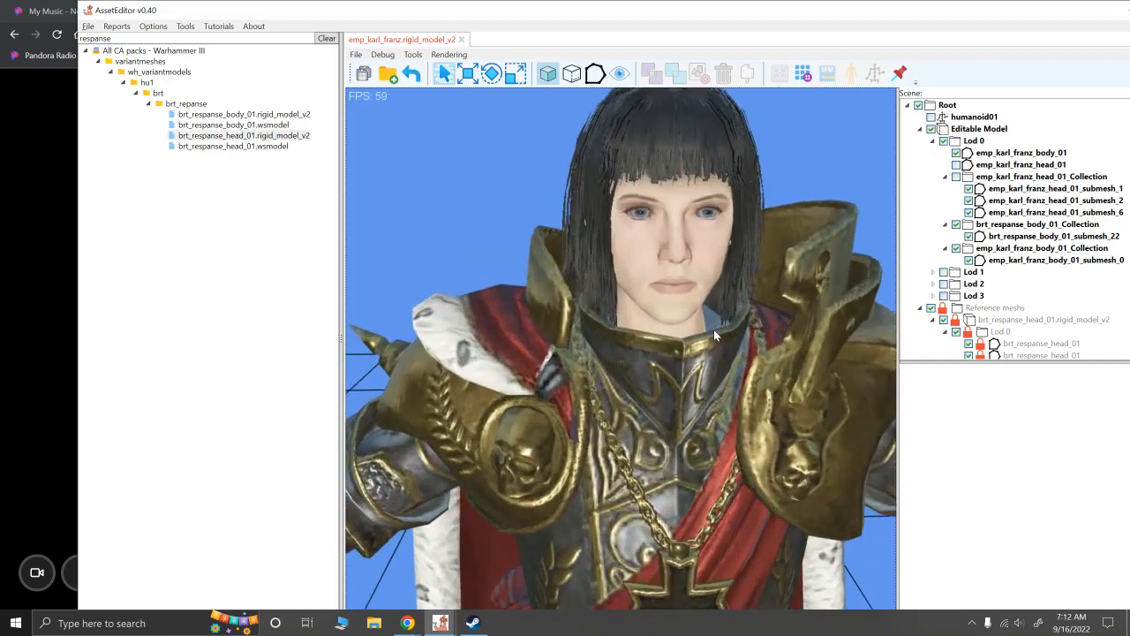
{"action": "scroll", "coordinate": [704, 326], "scroll_direction": "down", "scroll_amount": 1}
{"action": "right_click_drag", "start_coordinate": [702, 321], "coordinate": [694, 386], "text": "alt"}
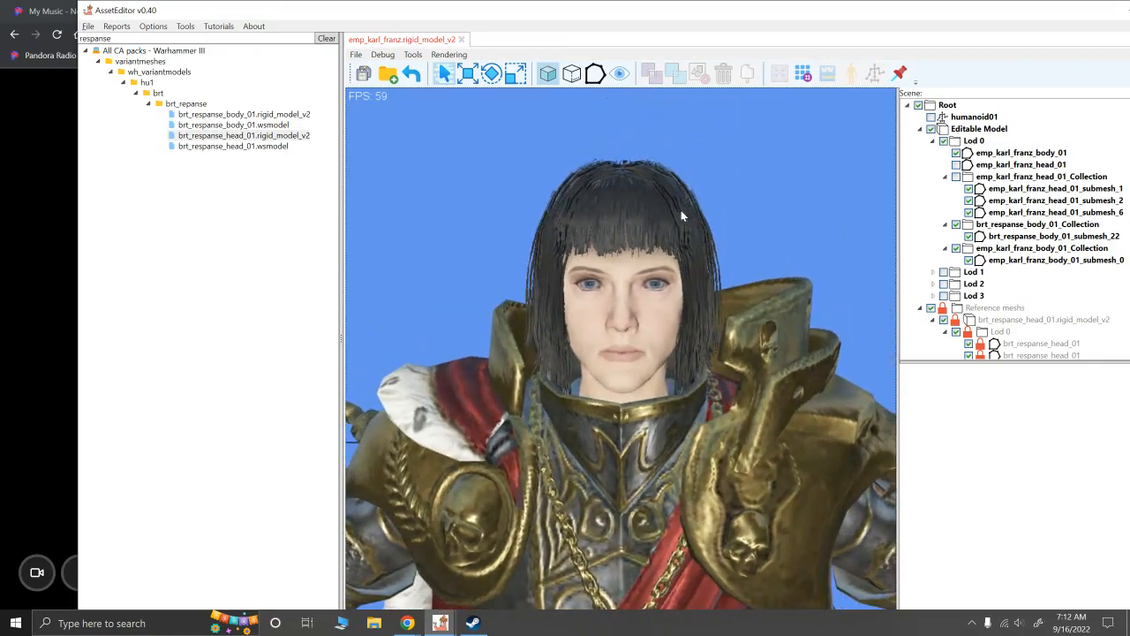
Show the Karl Franz head mesh and head collection to check the helmet over Repanse's head and hair
{"action": "left_click", "coordinate": [957, 164]}
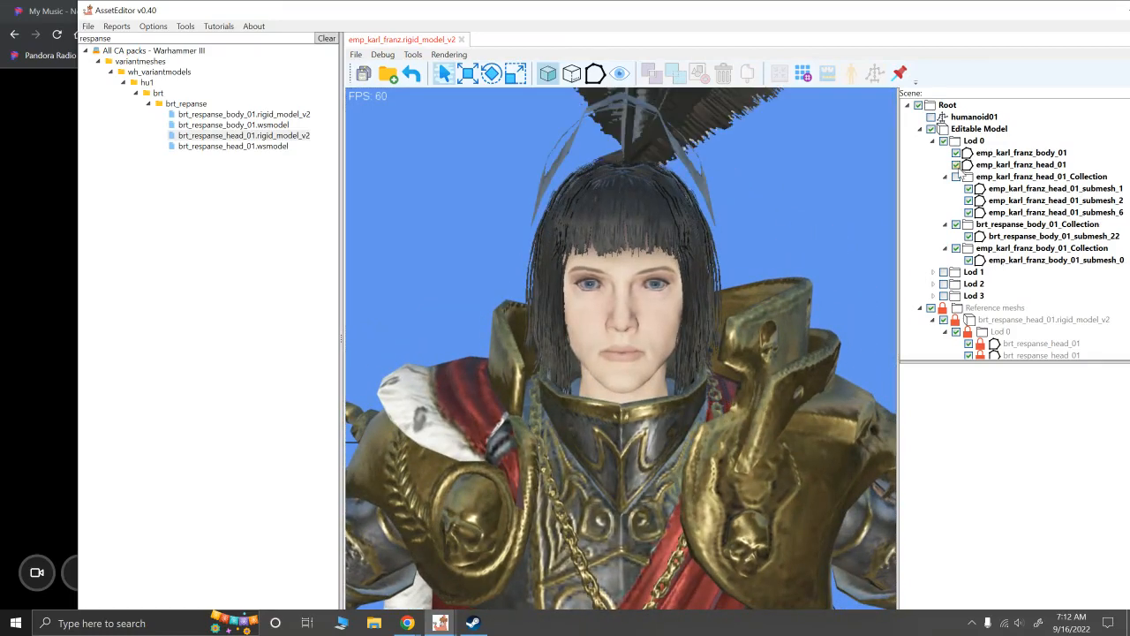
{"action": "left_click", "coordinate": [957, 177]}
{"action": "scroll", "coordinate": [704, 199], "scroll_direction": "down", "scroll_amount": 3}
{"action": "left_click_drag", "start_coordinate": [704, 198], "coordinate": [738, 208], "text": "alt"}
{"action": "scroll", "coordinate": [758, 232], "scroll_direction": "up", "scroll_amount": 3}
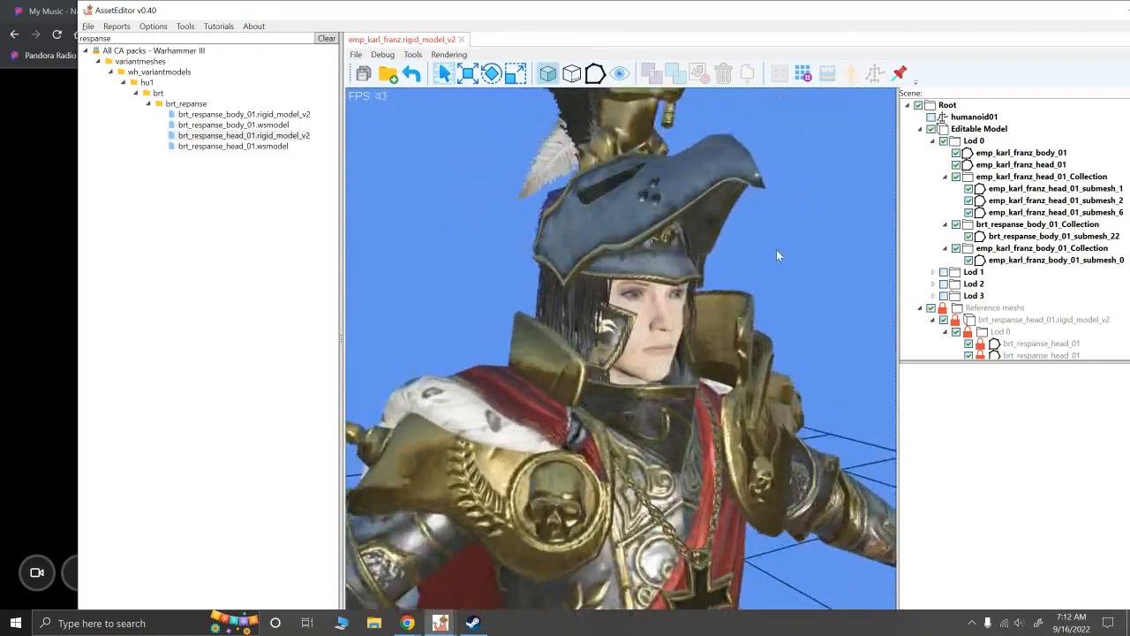
{"action": "left_click_drag", "start_coordinate": [776, 252], "coordinate": [750, 252], "text": "alt"}
Hide the emp_karl_franz_head_01 mesh and make the reference Repanse head editable in Lod 0
{"action": "left_click", "coordinate": [956, 165]}
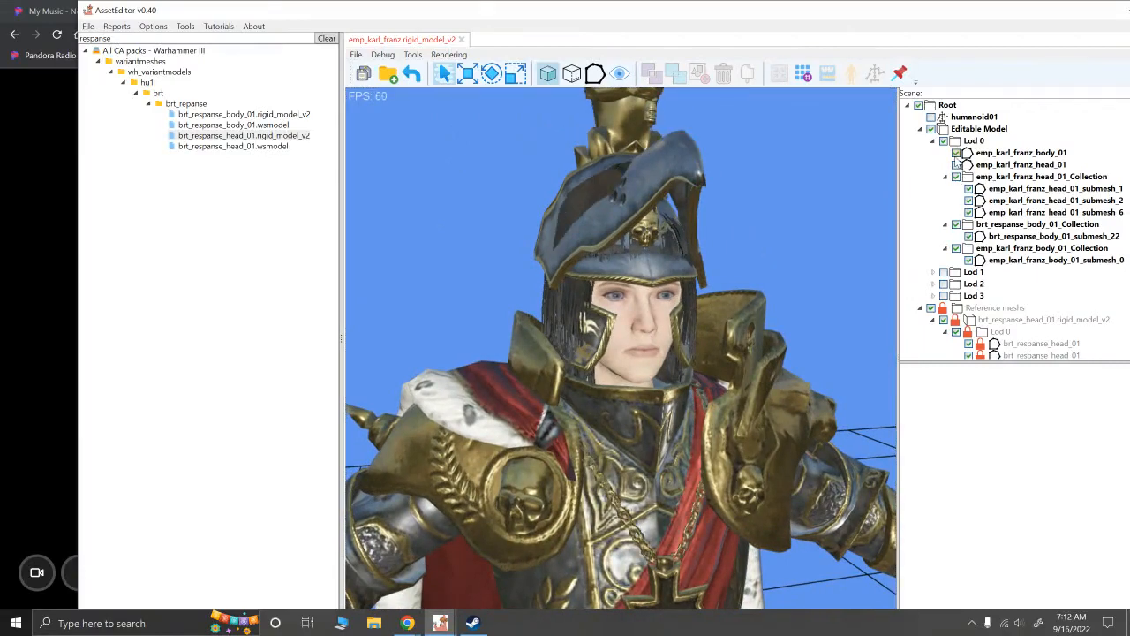
{"action": "right_click", "coordinate": [1023, 321]}
{"action": "left_click", "coordinate": [910, 327]}
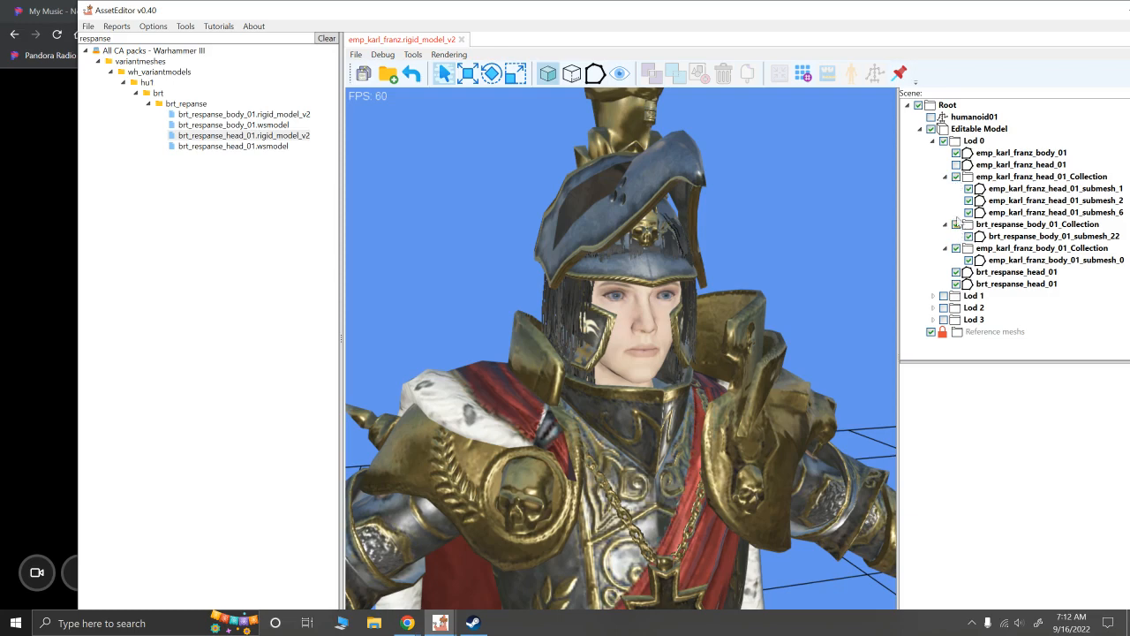
Hide the Karl Franz head collection, identify the hair among the two brt_respanse_head_01 meshes by toggling their visibility, and delete it
{"action": "left_click", "coordinate": [955, 177]}
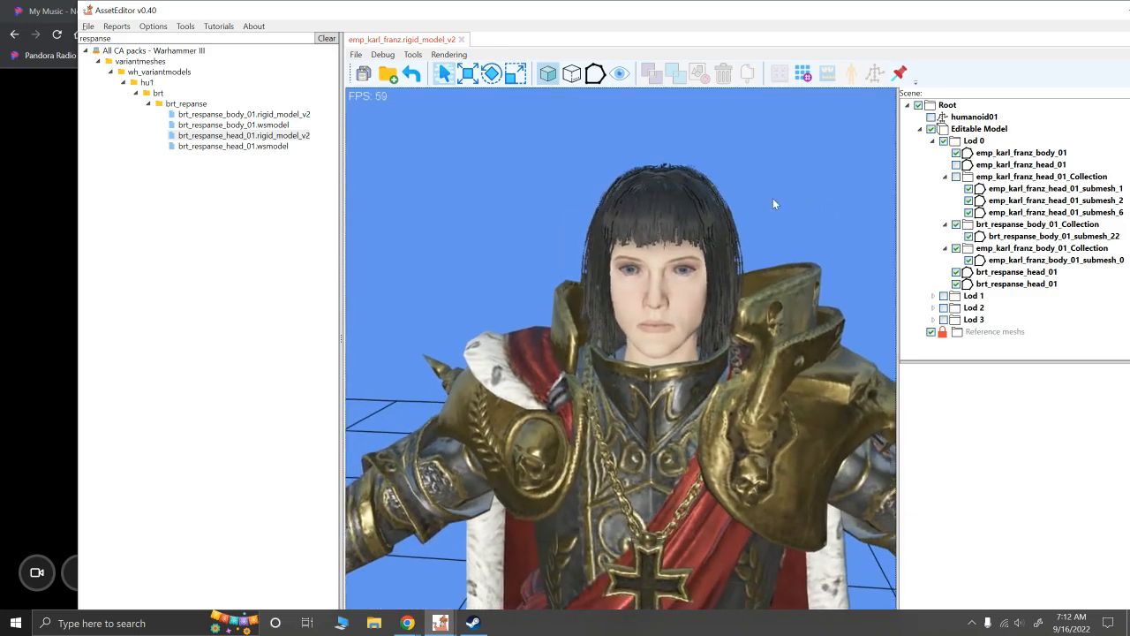
{"action": "left_click", "coordinate": [957, 284]}
{"action": "left_click", "coordinate": [957, 284]}
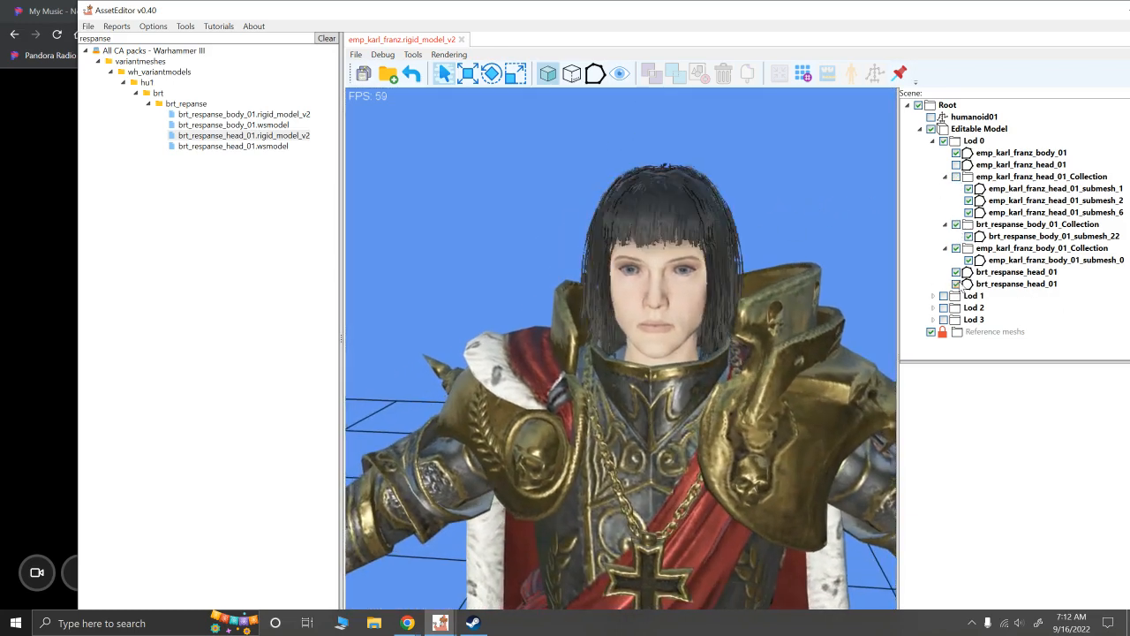
{"action": "left_click", "coordinate": [956, 284]}
{"action": "left_click", "coordinate": [957, 283]}
{"action": "left_click", "coordinate": [957, 272]}
{"action": "left_click", "coordinate": [956, 272]}
{"action": "left_click", "coordinate": [994, 286]}
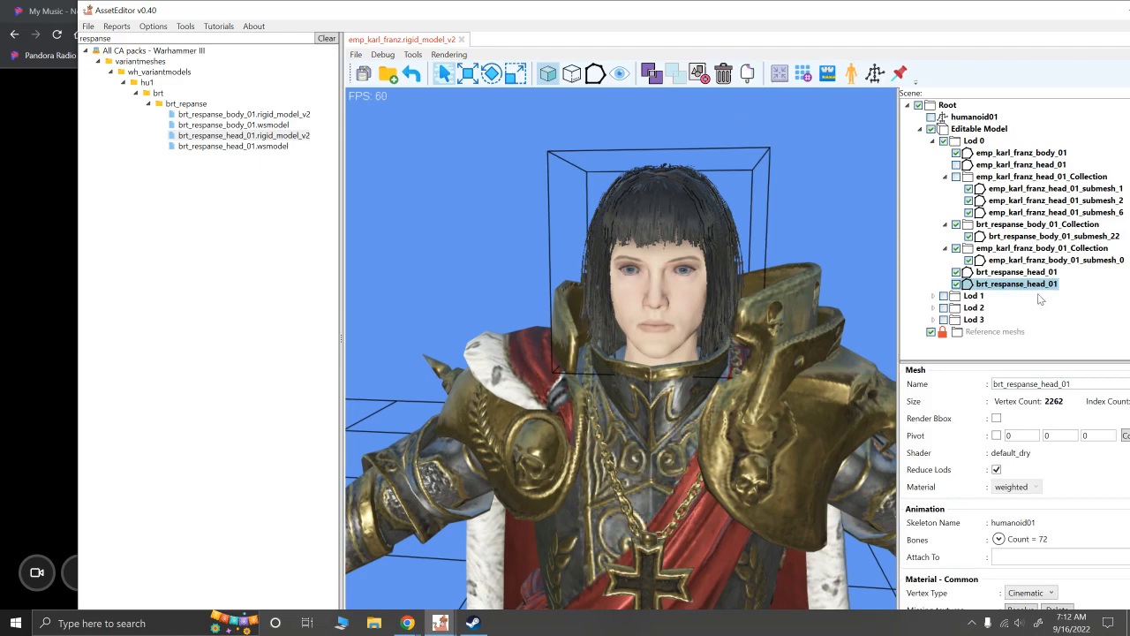
{"action": "key", "text": "Delete"}
Select the remaining brt_respanse_head_01 mesh and show the emp_karl_franz_head_01 mesh and the Karl Franz head collection
{"action": "left_click", "coordinate": [998, 273]}
{"action": "left_click_drag", "start_coordinate": [848, 256], "coordinate": [751, 262], "text": "alt"}
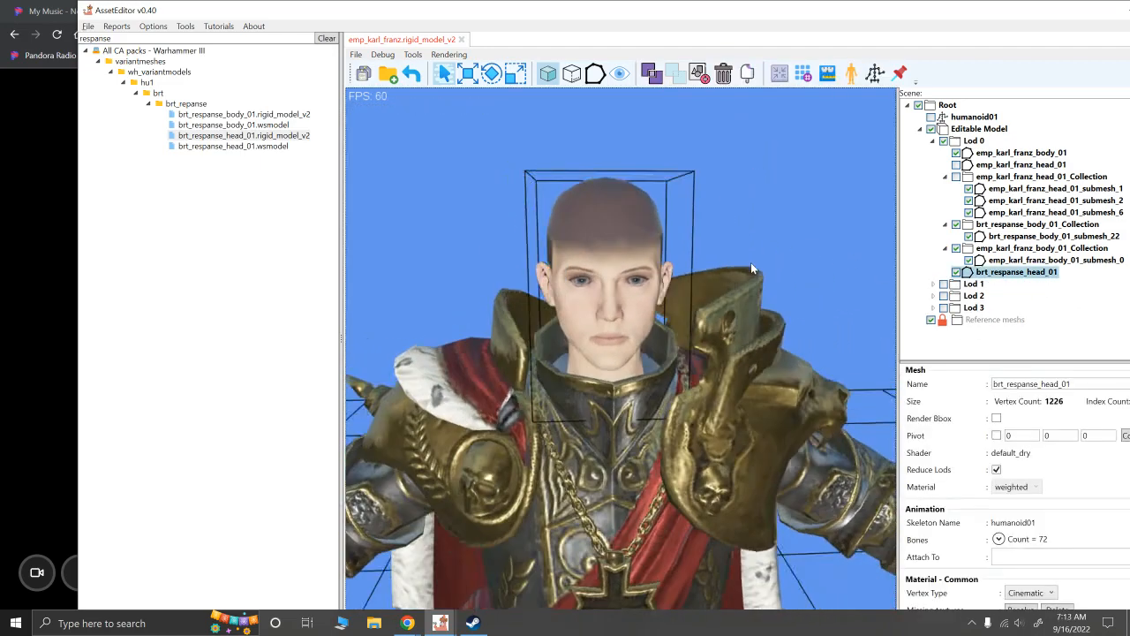
{"action": "left_click", "coordinate": [956, 165]}
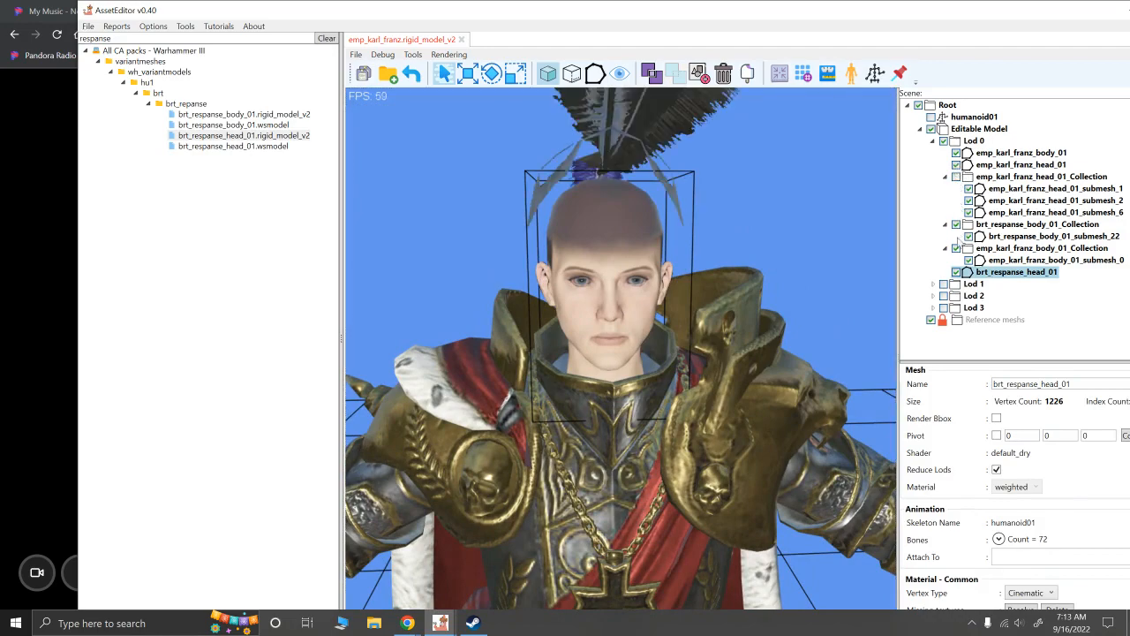
{"action": "left_click", "coordinate": [957, 177]}
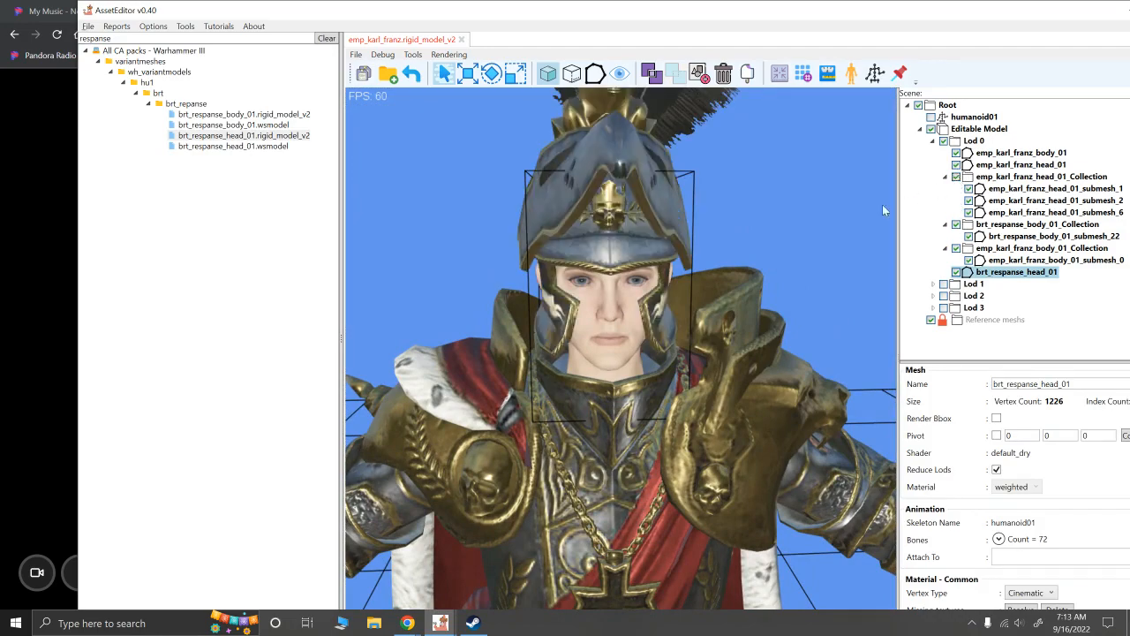
Examine how Repanse's hairless head fits inside the helmet and collar, including where the ears protrude
{"action": "left_click_drag", "start_coordinate": [883, 204], "coordinate": [815, 202], "text": "alt"}
{"action": "scroll", "coordinate": [814, 202], "scroll_direction": "up", "scroll_amount": 3}
{"action": "left_click_drag", "start_coordinate": [703, 329], "coordinate": [736, 329], "text": "alt"}
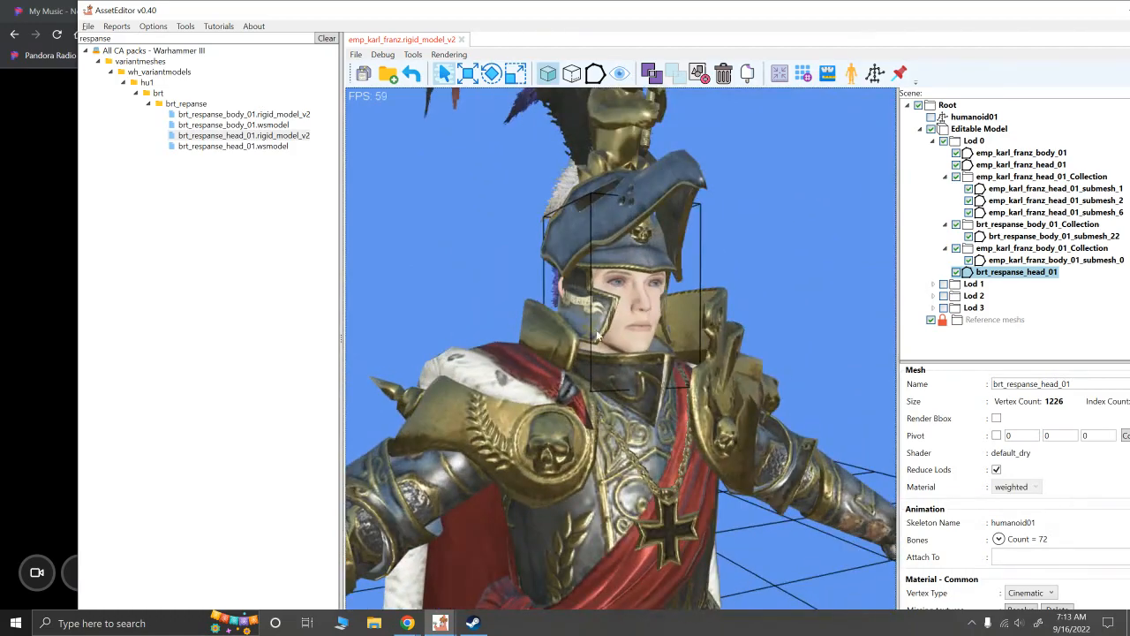
{"action": "left_click_drag", "start_coordinate": [597, 336], "coordinate": [544, 353], "text": "alt"}
{"action": "scroll", "coordinate": [609, 390], "scroll_direction": "up", "scroll_amount": 4}
{"action": "left_click_drag", "start_coordinate": [609, 390], "coordinate": [664, 388], "text": "alt"}
{"action": "scroll", "coordinate": [681, 383], "scroll_direction": "down", "scroll_amount": 5}
{"action": "scroll", "coordinate": [653, 358], "scroll_direction": "up", "scroll_amount": 3}
{"action": "scroll", "coordinate": [634, 397], "scroll_direction": "up", "scroll_amount": 5}
{"action": "right_click_drag", "start_coordinate": [664, 389], "coordinate": [618, 463], "text": "alt"}
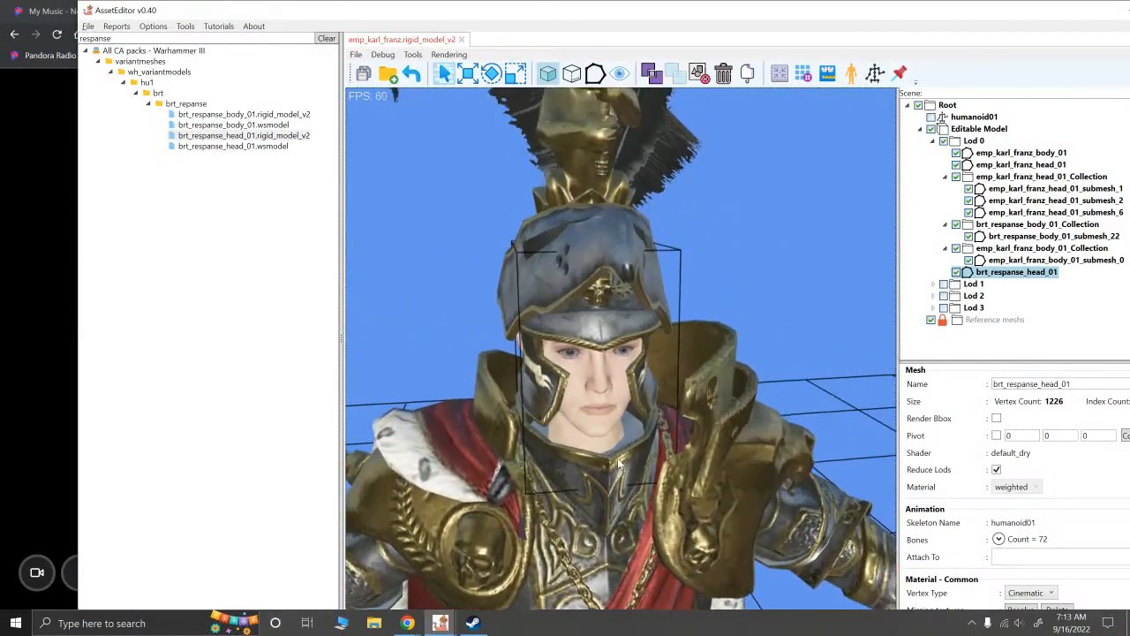
{"action": "mouse_move", "coordinate": [618, 462]}
{"action": "left_mouse_down", "text": "alt"}
{"action": "mouse_move", "coordinate": [634, 455]}
{"action": "mouse_move", "coordinate": [626, 434]}
{"action": "mouse_move", "coordinate": [626, 450]}
{"action": "left_mouse_up", "text": "alt"}
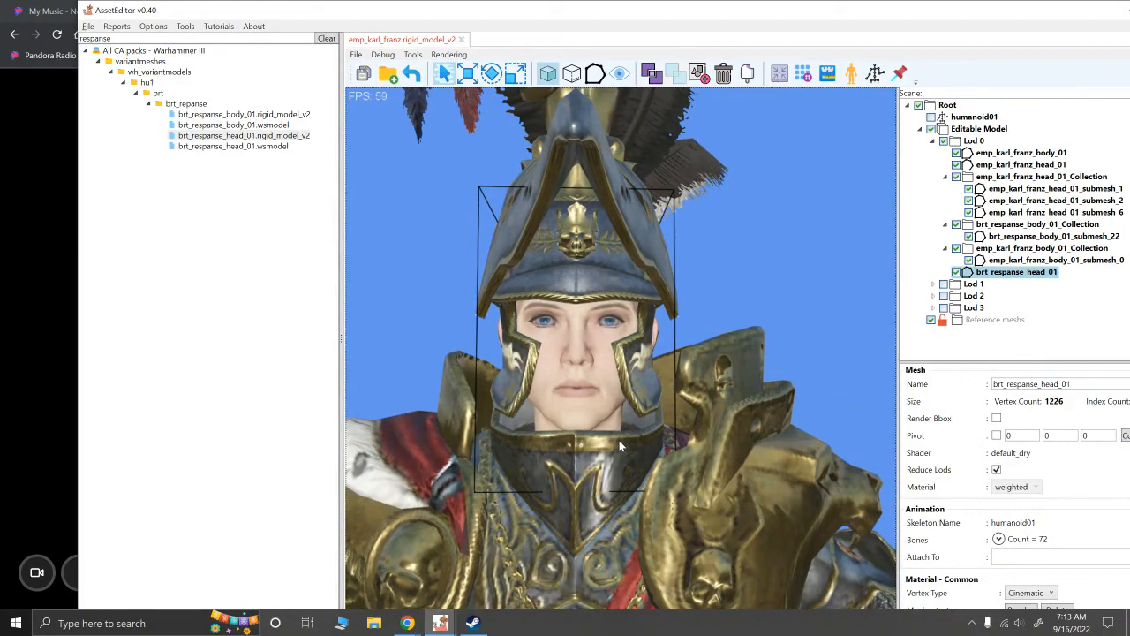
Switch the Repanse head mesh to face editing and select the ear faces sticking out on both sides of the helmet
{"action": "key", "text": "F2"}
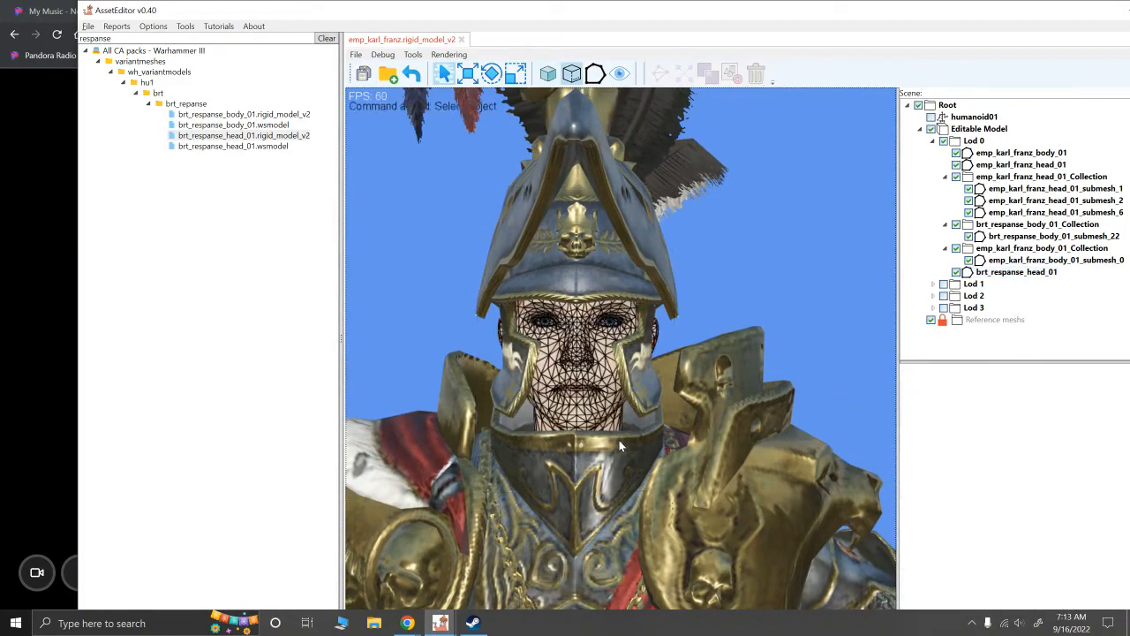
{"action": "left_click_drag", "start_coordinate": [649, 365], "coordinate": [640, 368], "text": "alt"}
{"action": "scroll", "coordinate": [642, 371], "scroll_direction": "up", "scroll_amount": 4}
{"action": "right_click_drag", "start_coordinate": [646, 402], "coordinate": [653, 430], "text": "alt"}
{"action": "scroll", "coordinate": [653, 430], "scroll_direction": "up", "scroll_amount": 1}
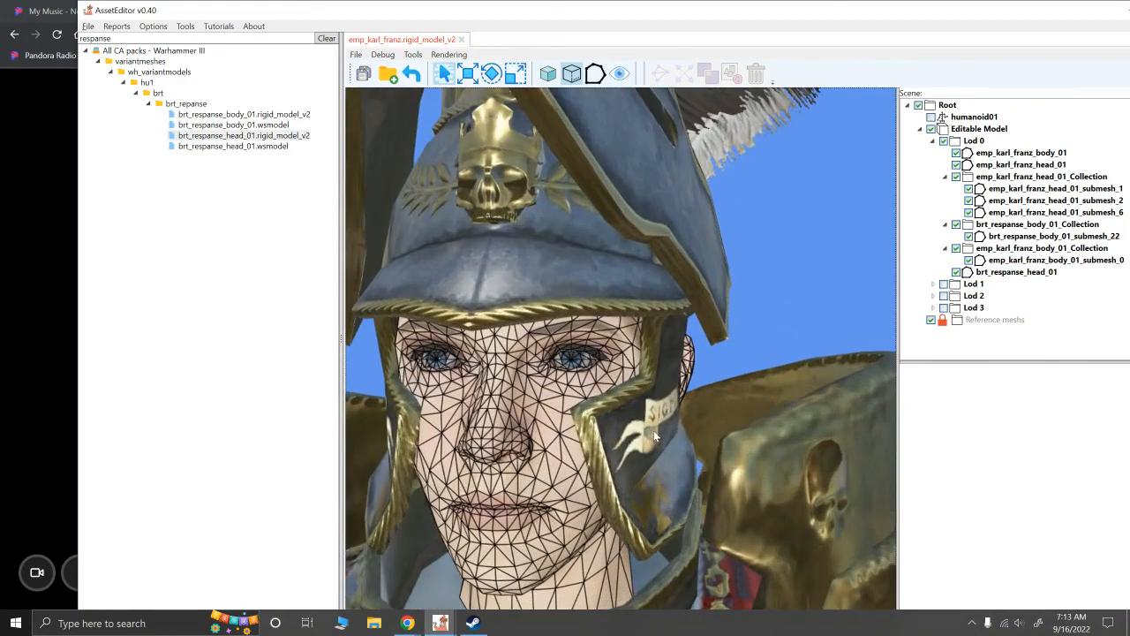
{"action": "mouse_move", "coordinate": [654, 430]}
{"action": "left_mouse_down", "text": "alt"}
{"action": "mouse_move", "coordinate": [674, 433]}
{"action": "mouse_move", "coordinate": [663, 423]}
{"action": "left_mouse_up", "text": "alt"}
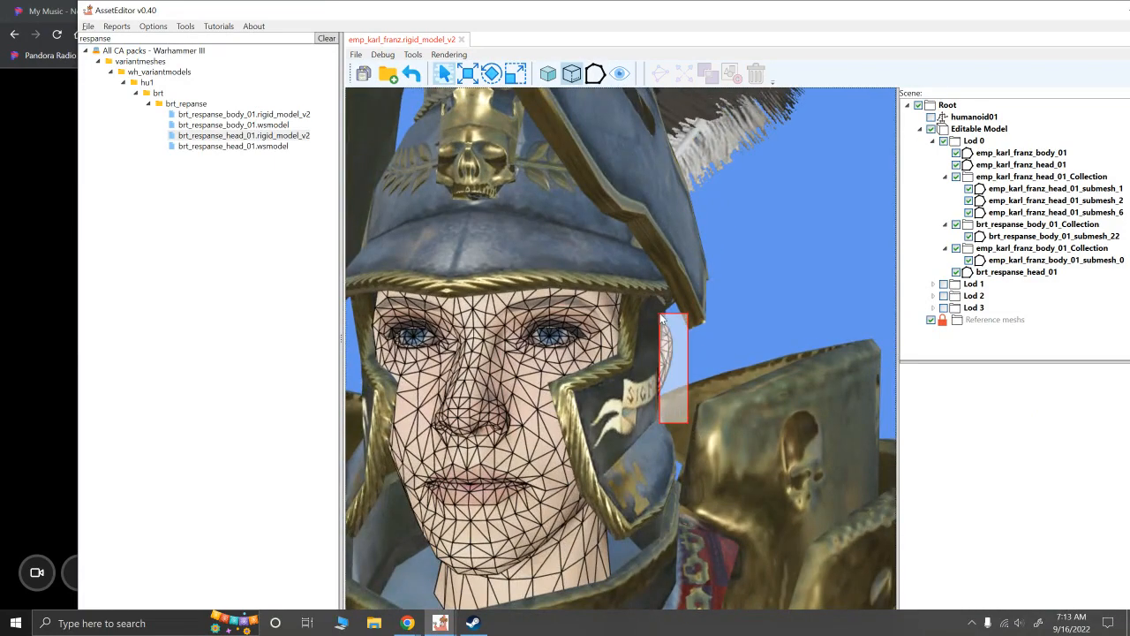
{"action": "left_click", "coordinate": [673, 338]}
{"action": "mouse_move", "coordinate": [682, 376]}
{"action": "left_mouse_down", "text": "alt"}
{"action": "mouse_move", "coordinate": [618, 369]}
{"action": "mouse_move", "coordinate": [540, 384]}
{"action": "mouse_move", "coordinate": [455, 370]}
{"action": "mouse_move", "coordinate": [751, 369]}
{"action": "mouse_move", "coordinate": [700, 369]}
{"action": "left_mouse_up", "text": "alt"}
{"action": "left_click_drag", "start_coordinate": [620, 389], "coordinate": [569, 300]}
{"action": "left_click_drag", "start_coordinate": [728, 397], "coordinate": [813, 332], "text": "alt"}
{"action": "scroll", "coordinate": [701, 402], "scroll_direction": "down", "scroll_amount": 3}
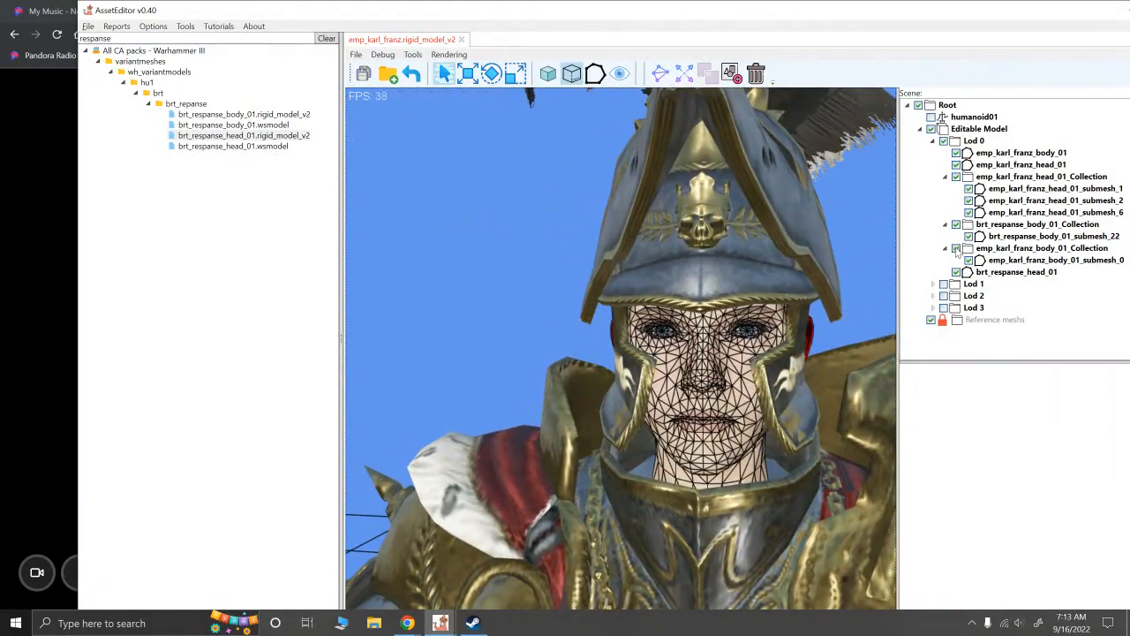
Hide the Karl Franz head collection and add the remaining ear faces to the selection from the front and back
{"action": "left_click", "coordinate": [956, 176]}
{"action": "scroll", "coordinate": [664, 247], "scroll_direction": "up", "scroll_amount": 5}
{"action": "left_click_drag", "start_coordinate": [700, 323], "coordinate": [678, 238], "text": "alt"}
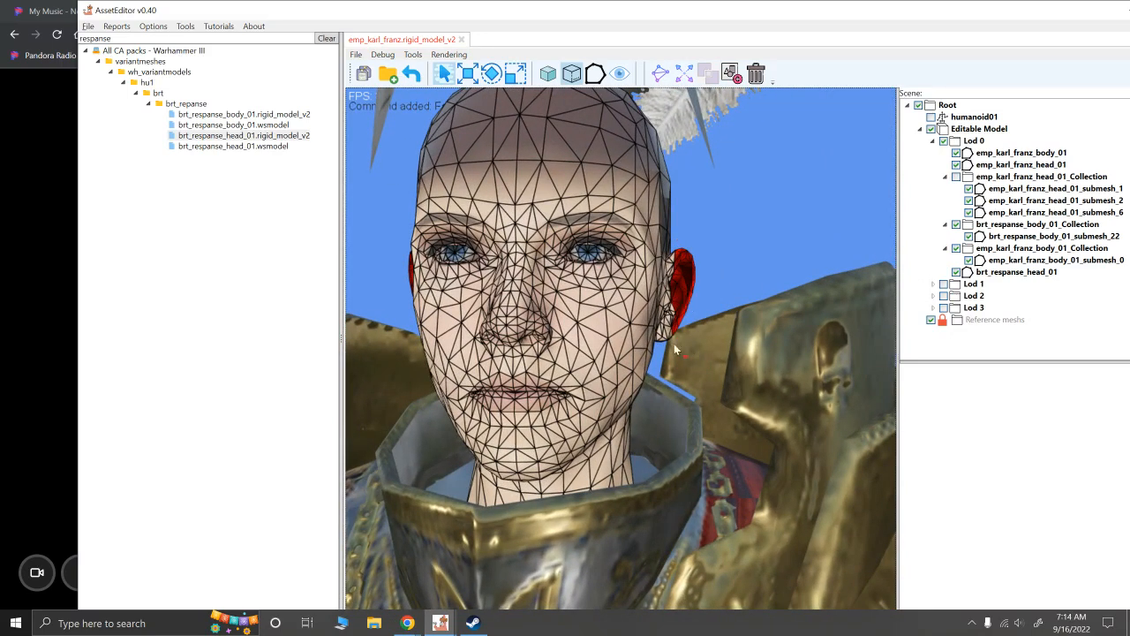
{"action": "left_click_drag", "start_coordinate": [661, 327], "coordinate": [554, 309]}
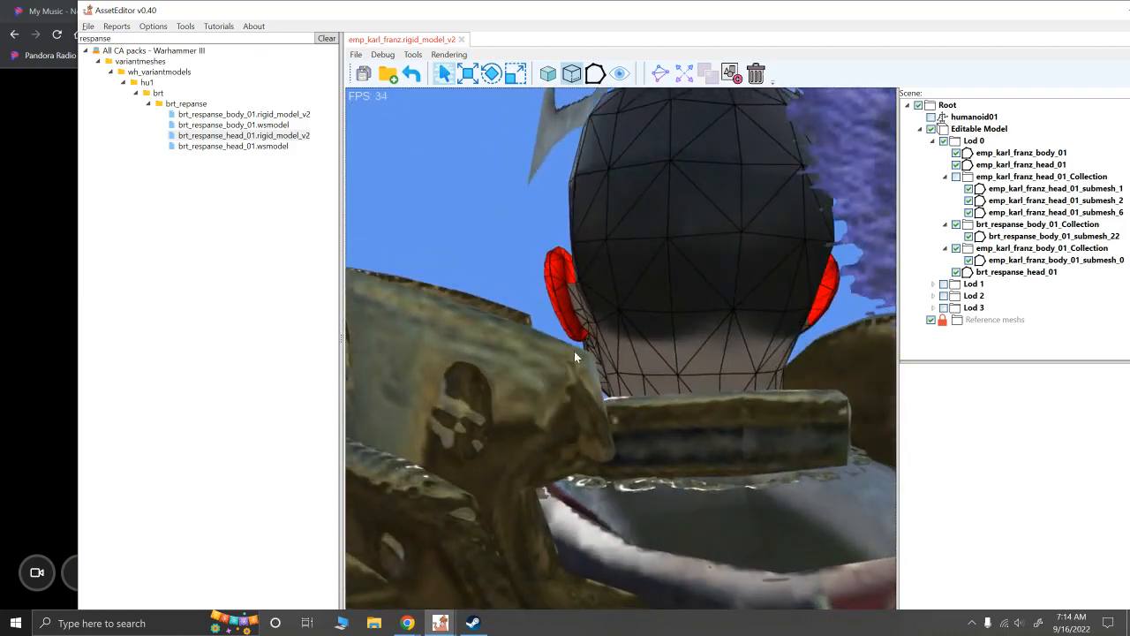
{"action": "left_click_drag", "start_coordinate": [579, 353], "coordinate": [669, 315]}
Undo the last face selection and deselect the cheek faces in front of the ear, keeping only the ear faces selected
{"action": "left_click", "coordinate": [573, 294], "text": "shift"}
{"action": "key", "text": "ctrl+z"}
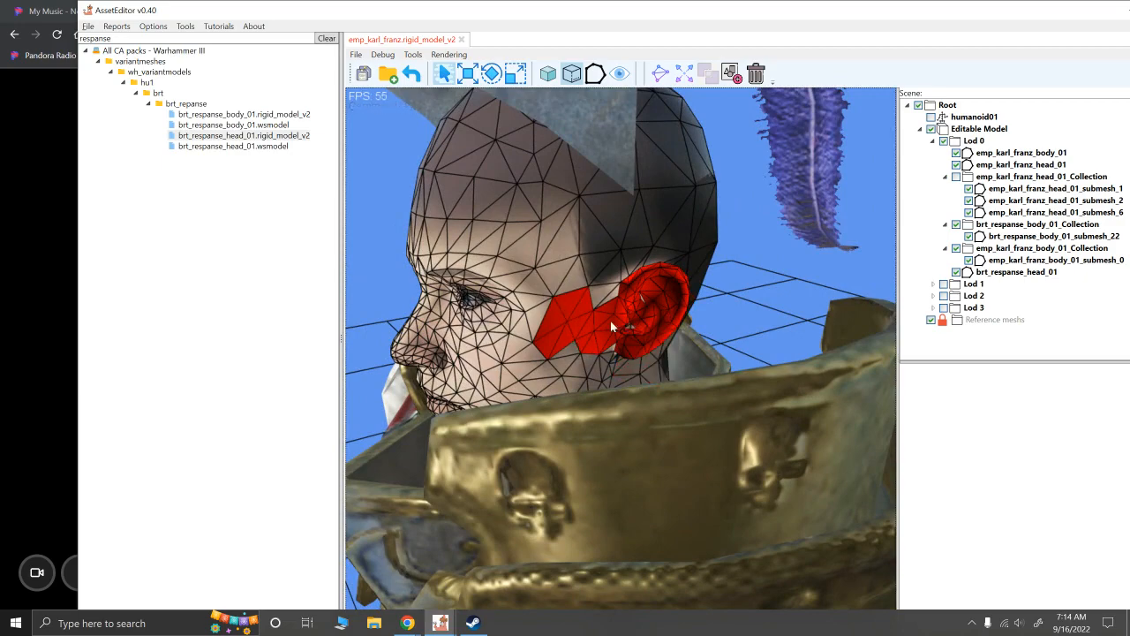
{"action": "left_click_drag", "start_coordinate": [611, 321], "coordinate": [559, 310], "text": "alt"}
{"action": "left_click_drag", "start_coordinate": [620, 379], "coordinate": [604, 322], "text": "ctrl"}
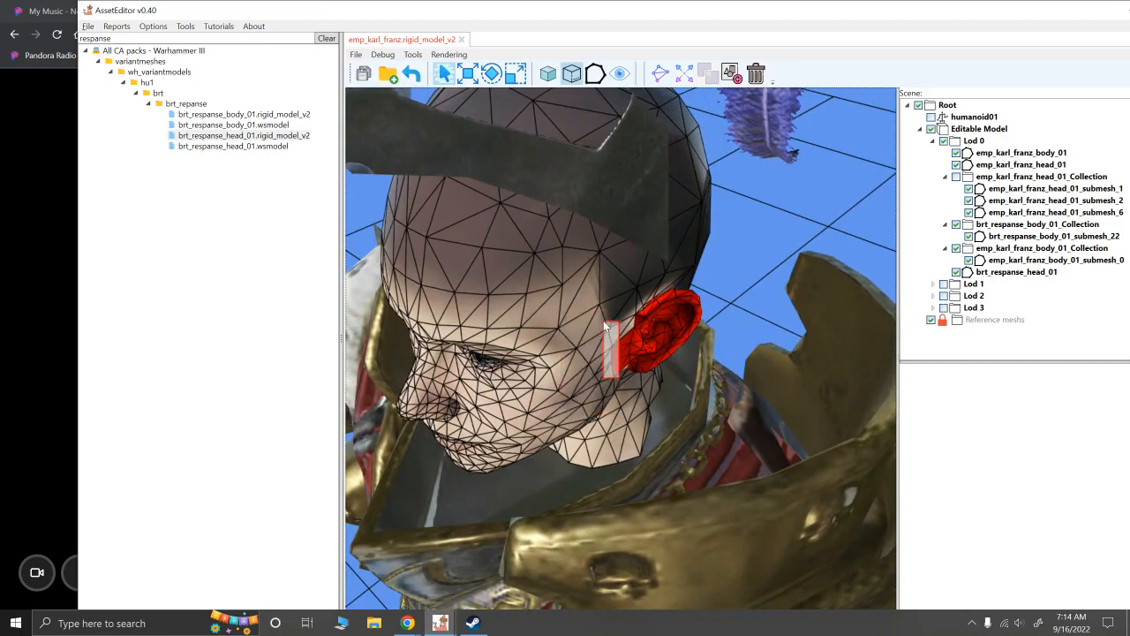
{"action": "left_click_drag", "start_coordinate": [686, 381], "coordinate": [545, 270], "text": "alt"}
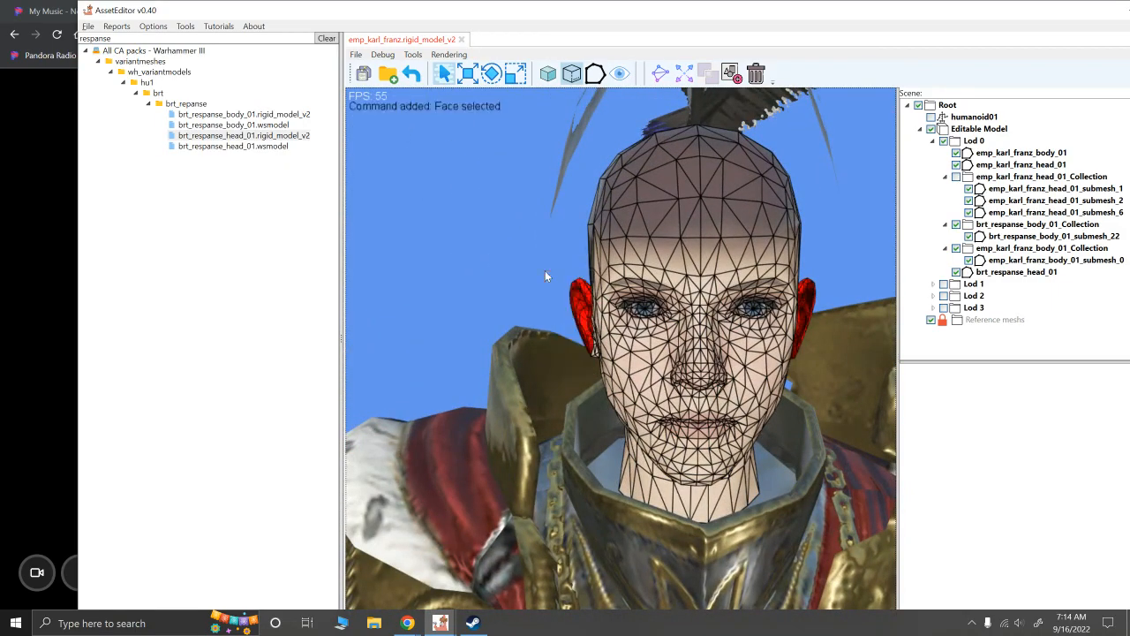
Check the ear selection from the front, side and back, and delete the selected faces on both ears of the Repanse head
{"action": "left_click_drag", "start_coordinate": [589, 355], "coordinate": [679, 319], "text": "alt"}
{"action": "left_click", "coordinate": [655, 309]}
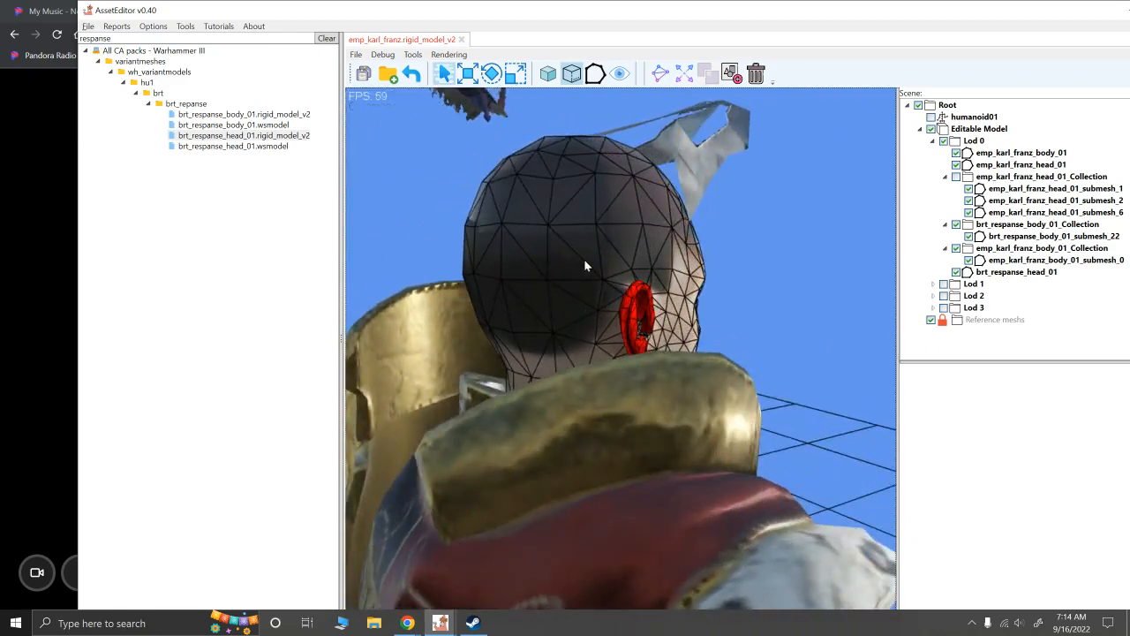
{"action": "left_click_drag", "start_coordinate": [701, 337], "coordinate": [645, 335], "text": "alt"}
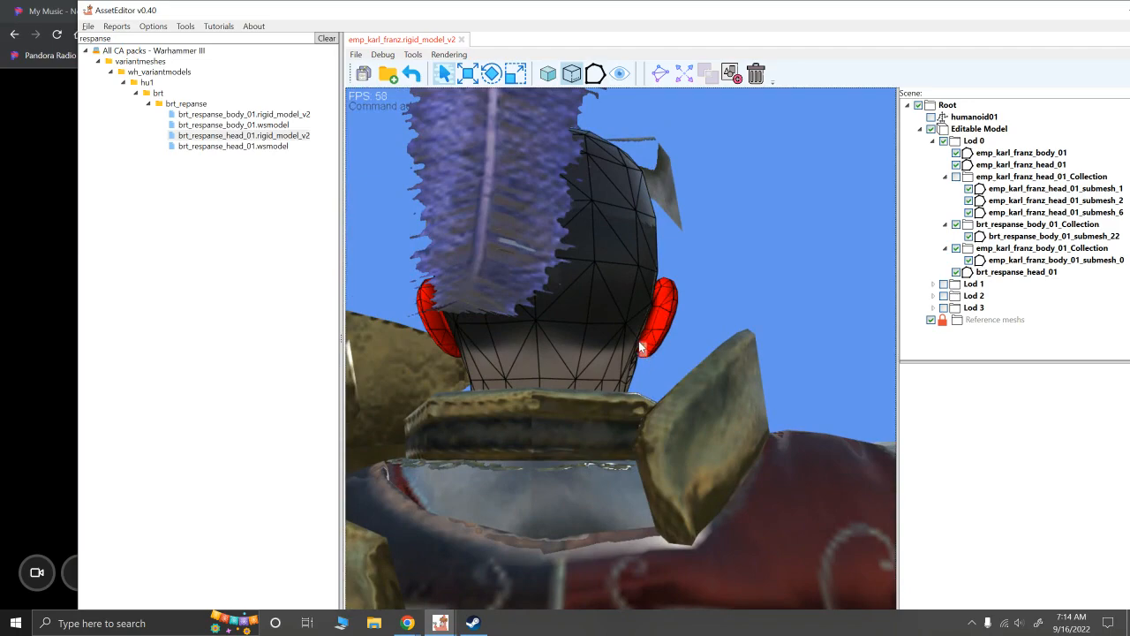
{"action": "left_click_drag", "start_coordinate": [711, 338], "coordinate": [647, 405], "text": "alt"}
{"action": "key", "text": "Delete"}
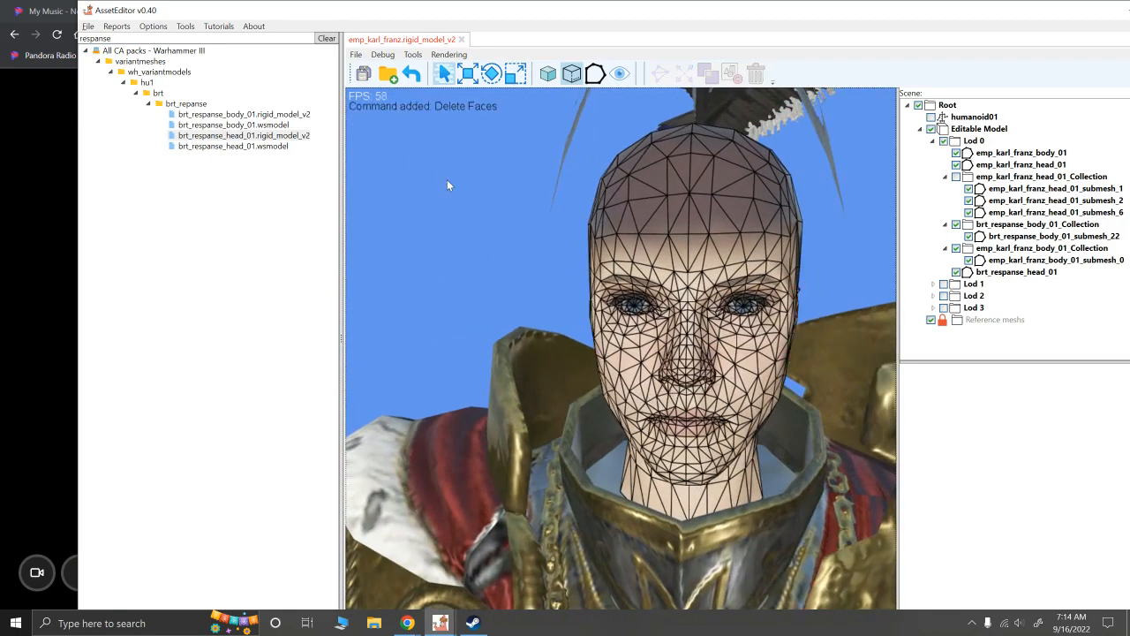
Return to object selection and show the emp_karl_franz_head_01 collection around the trimmed Repanse head
{"action": "key", "text": "F1"}
{"action": "mouse_move", "coordinate": [527, 211]}
{"action": "left_mouse_down", "text": "alt"}
{"action": "mouse_move", "coordinate": [567, 208]}
{"action": "mouse_move", "coordinate": [499, 200]}
{"action": "mouse_move", "coordinate": [518, 212]}
{"action": "left_mouse_up", "text": "alt"}
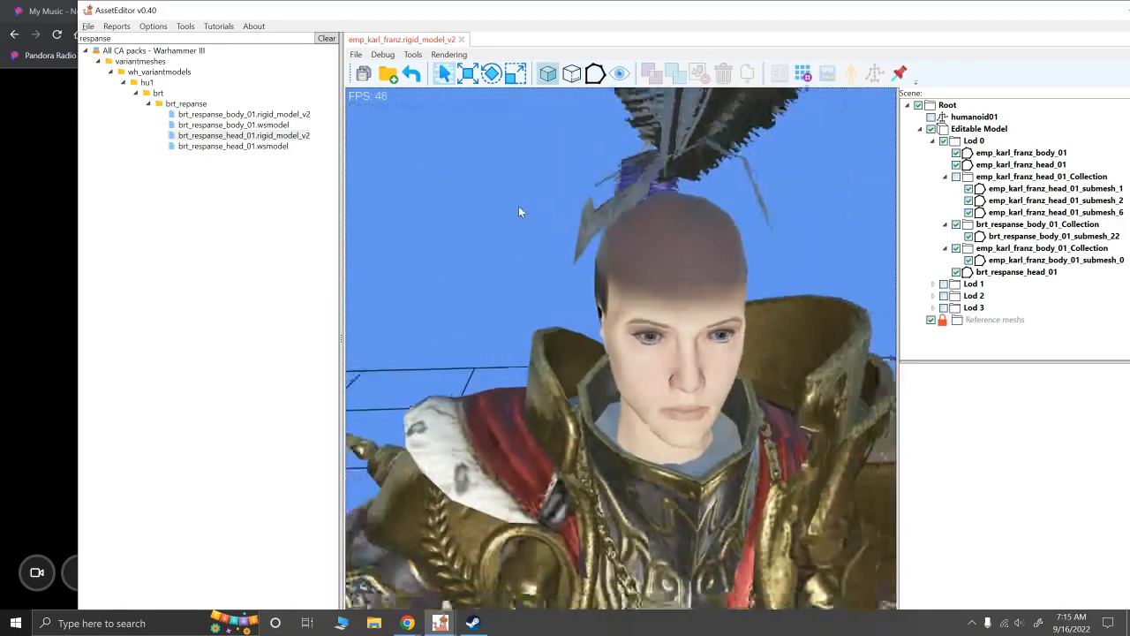
{"action": "left_click", "coordinate": [956, 177]}
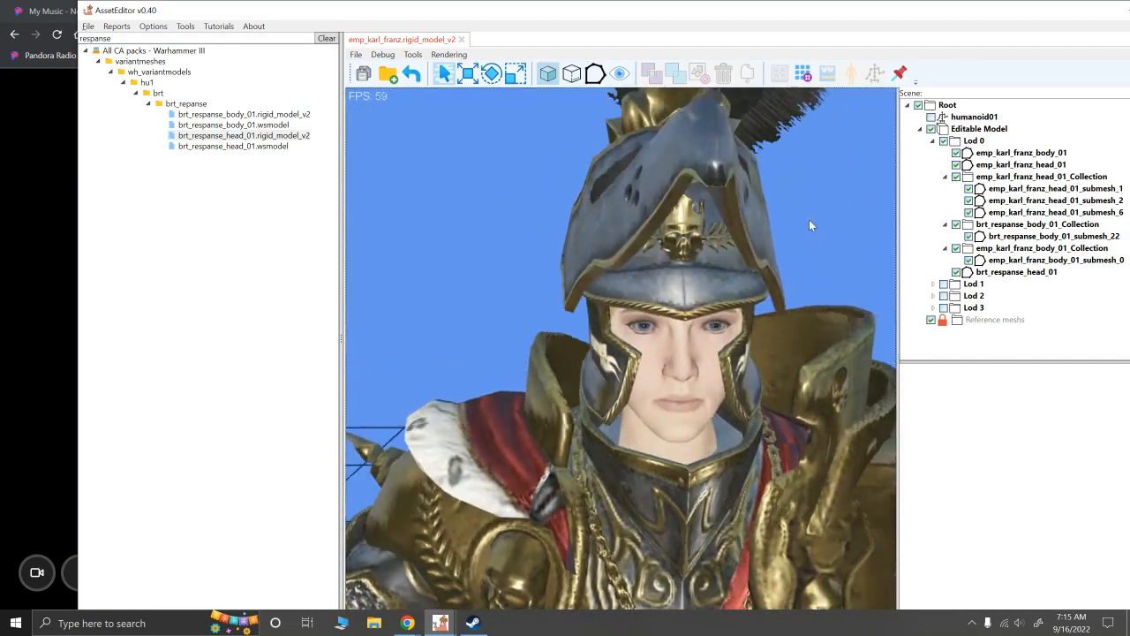
{"action": "mouse_move", "coordinate": [809, 219]}
{"action": "left_mouse_down", "text": "alt"}
{"action": "mouse_move", "coordinate": [709, 244]}
{"action": "mouse_move", "coordinate": [803, 231]}
{"action": "left_mouse_up", "text": "alt"}
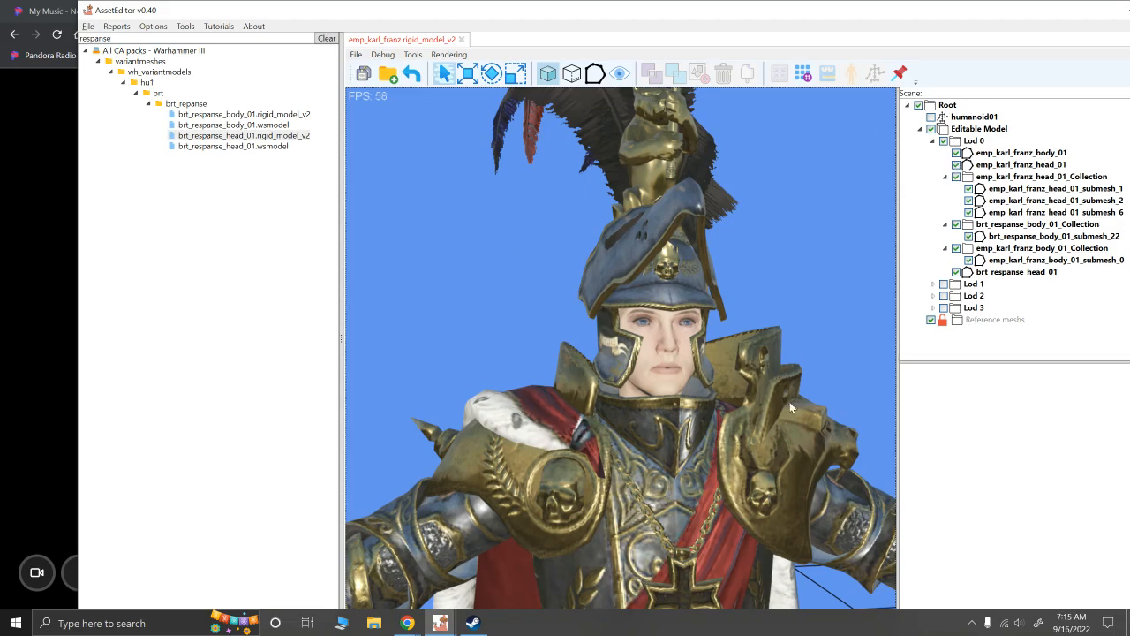
Maximize the editor and preview the hu1_2hh_stand_idle_01 animation, examining how the hands and head move with the armor
{"action": "double_click", "coordinate": [910, 16]}
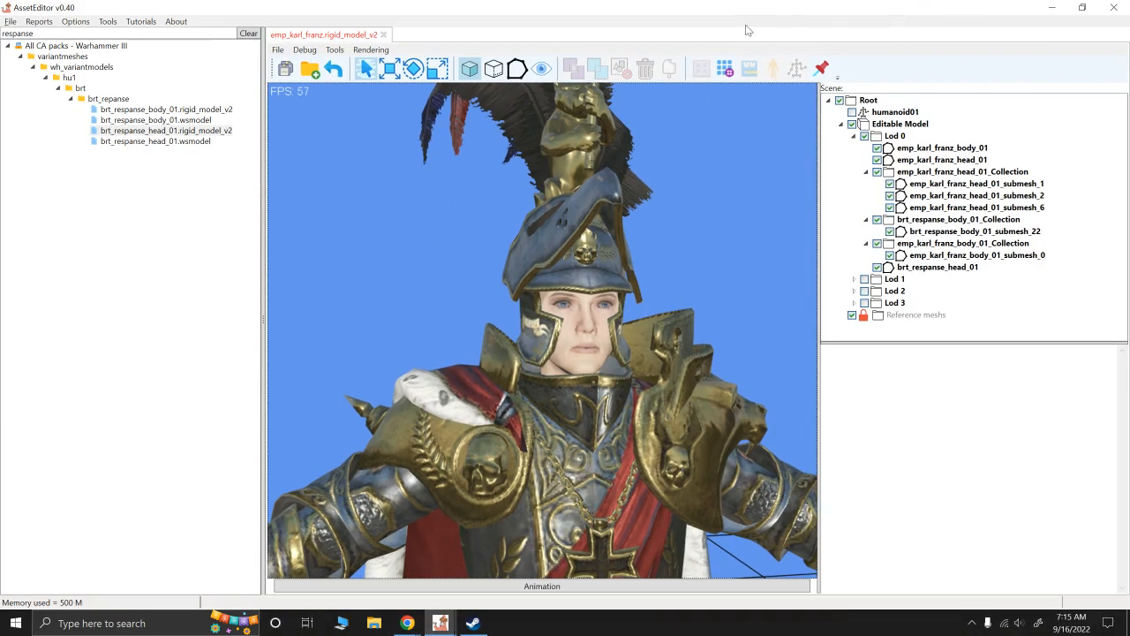
{"action": "left_click", "coordinate": [565, 587]}
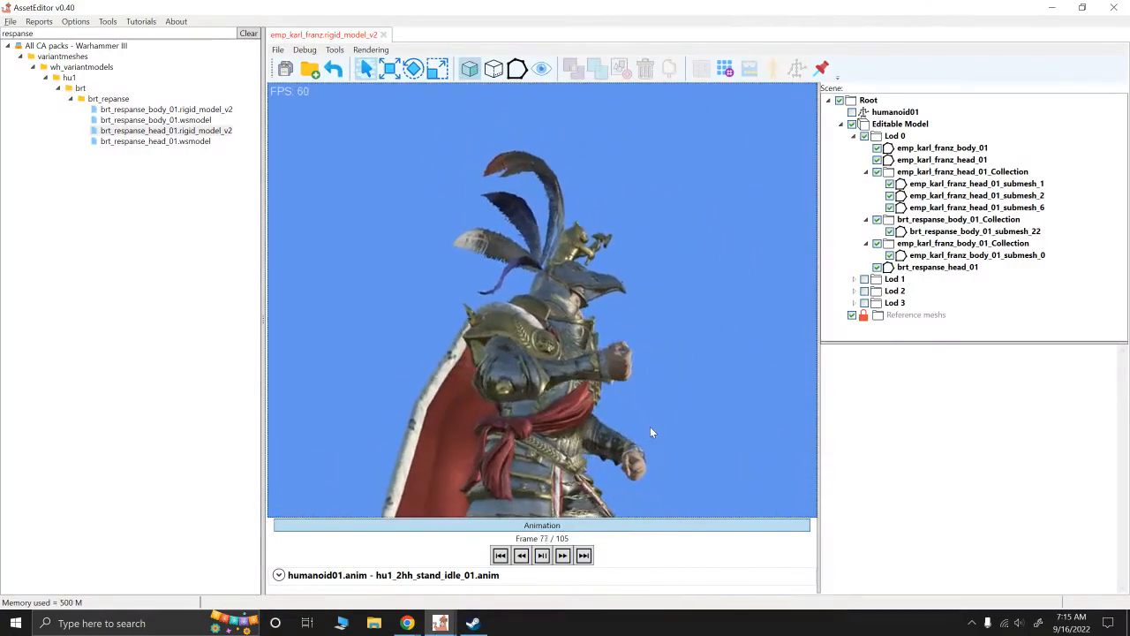
{"action": "mouse_move", "coordinate": [650, 428]}
{"action": "left_mouse_down", "text": "alt"}
{"action": "mouse_move", "coordinate": [555, 400]}
{"action": "mouse_move", "coordinate": [512, 461]}
{"action": "mouse_move", "coordinate": [566, 450]}
{"action": "mouse_move", "coordinate": [567, 431]}
{"action": "mouse_move", "coordinate": [659, 415]}
{"action": "left_mouse_up", "text": "alt"}
{"action": "scroll", "coordinate": [529, 466], "scroll_direction": "up", "scroll_amount": 3}
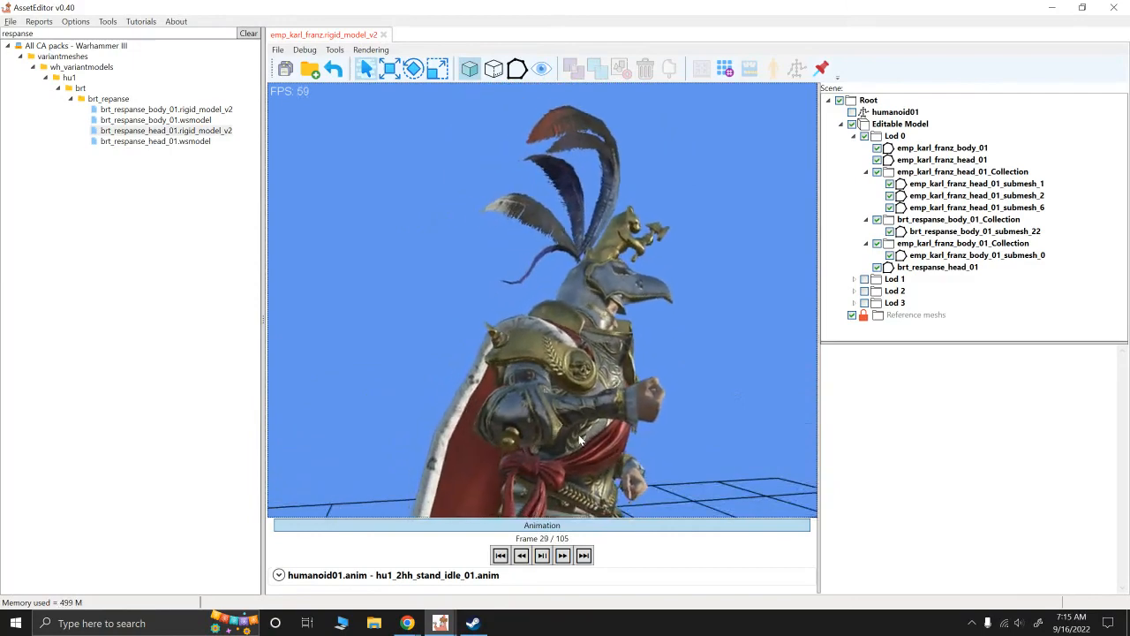
{"action": "left_click_drag", "start_coordinate": [578, 435], "coordinate": [562, 357], "text": "alt"}
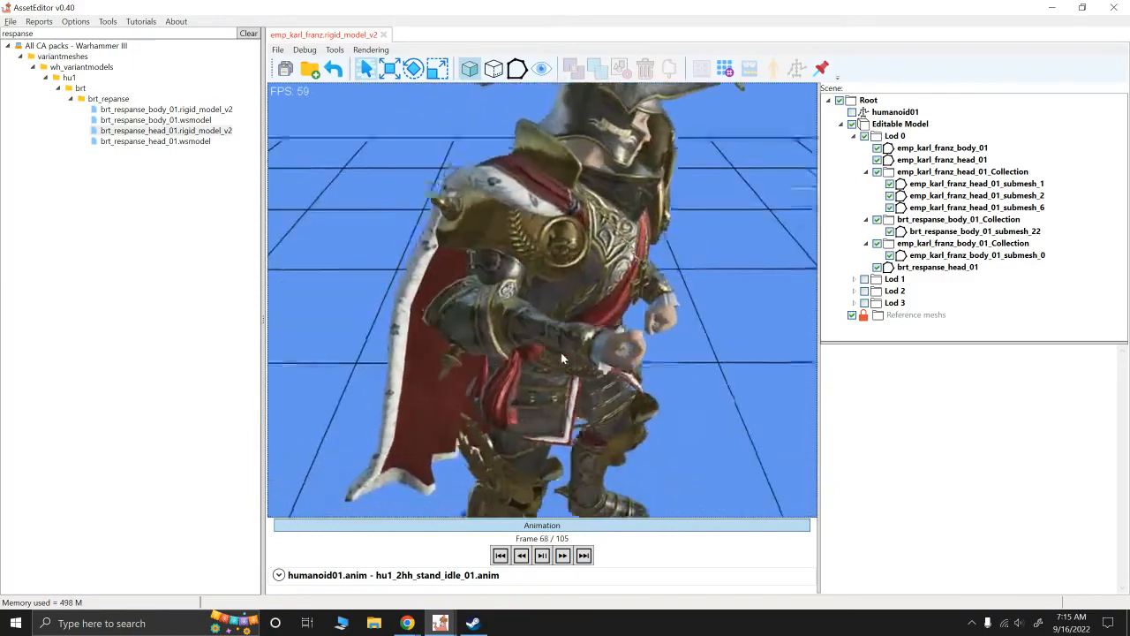
{"action": "right_click_drag", "start_coordinate": [562, 353], "coordinate": [560, 334], "text": "alt"}
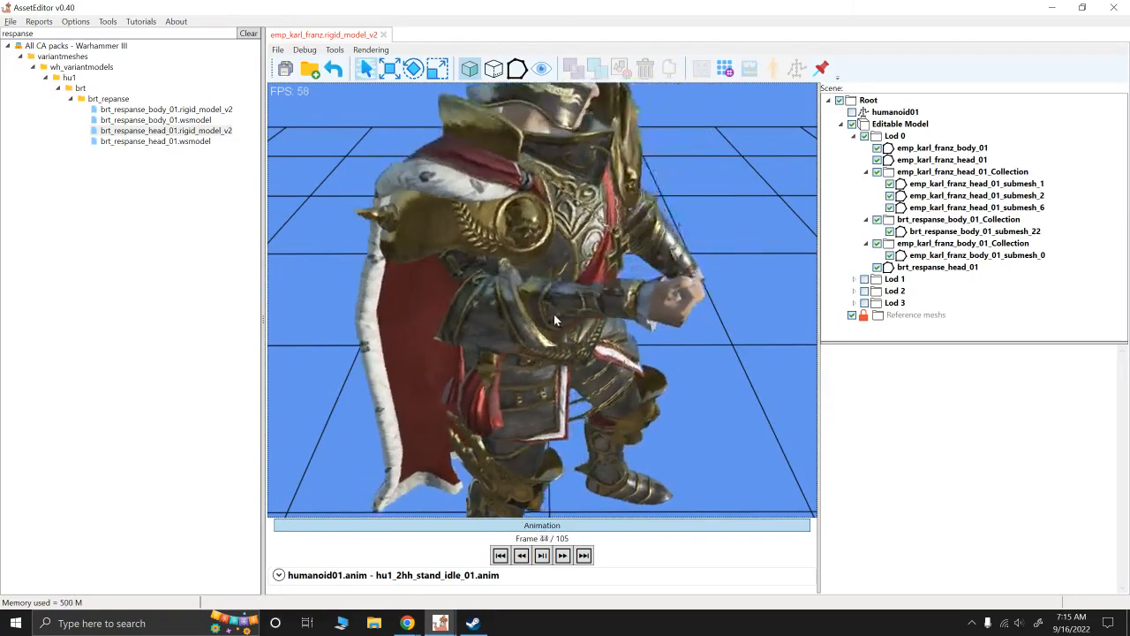
{"action": "left_click_drag", "start_coordinate": [539, 315], "coordinate": [593, 296], "text": "alt"}
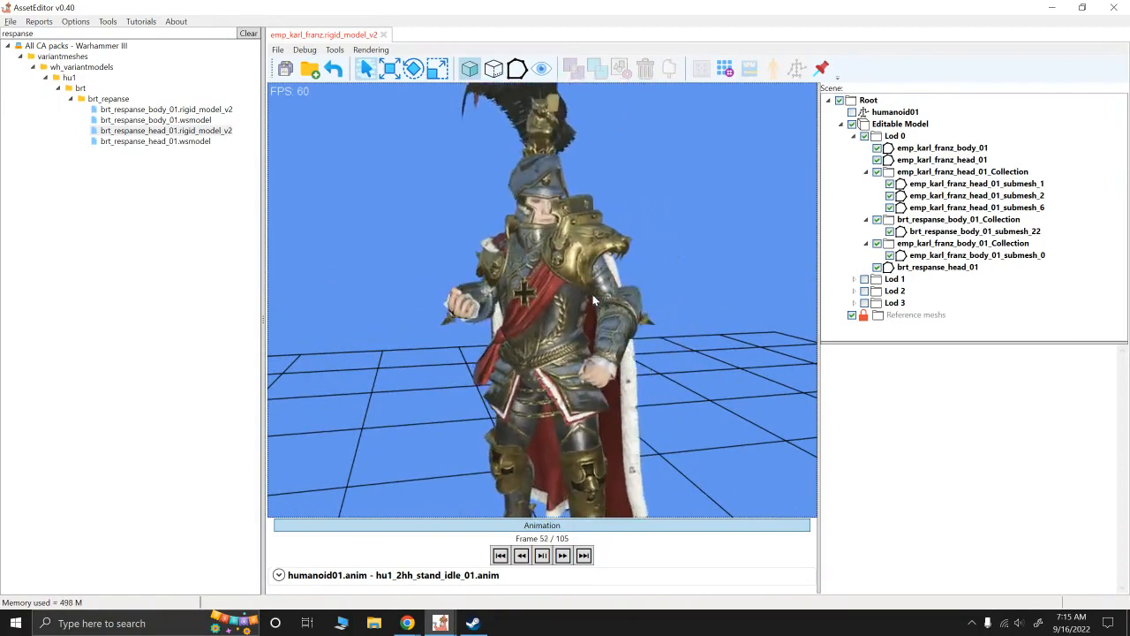
{"action": "left_click", "coordinate": [619, 524]}
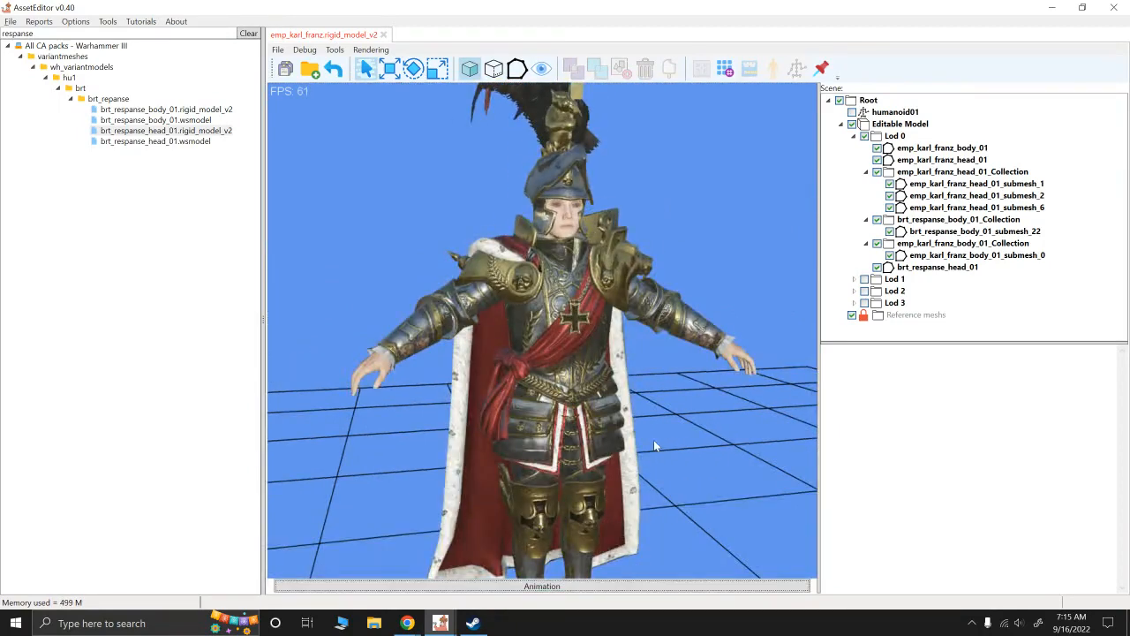
Preview the idle animation again from a distance to judge the full character at in-game scale
{"action": "left_click_drag", "start_coordinate": [655, 447], "coordinate": [601, 433], "text": "alt"}
{"action": "scroll", "coordinate": [595, 397], "scroll_direction": "down", "scroll_amount": 4}
{"action": "left_click_drag", "start_coordinate": [589, 355], "coordinate": [586, 448], "text": "alt"}
{"action": "left_click", "coordinate": [554, 588]}
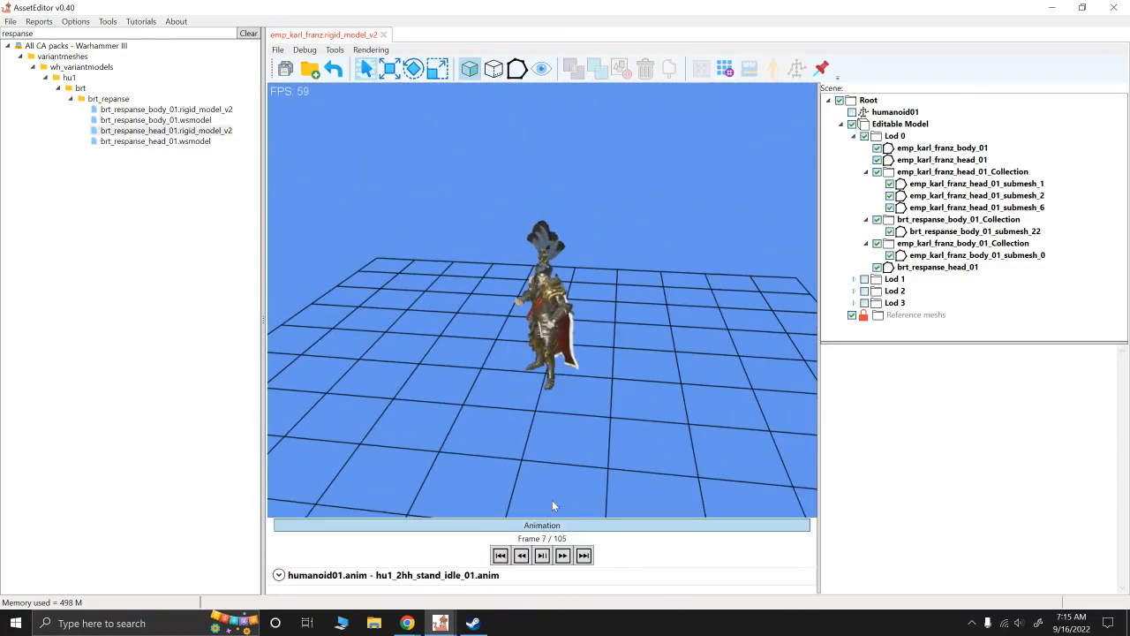
{"action": "left_click_drag", "start_coordinate": [538, 408], "coordinate": [539, 433], "text": "alt"}
{"action": "left_click", "coordinate": [569, 528]}
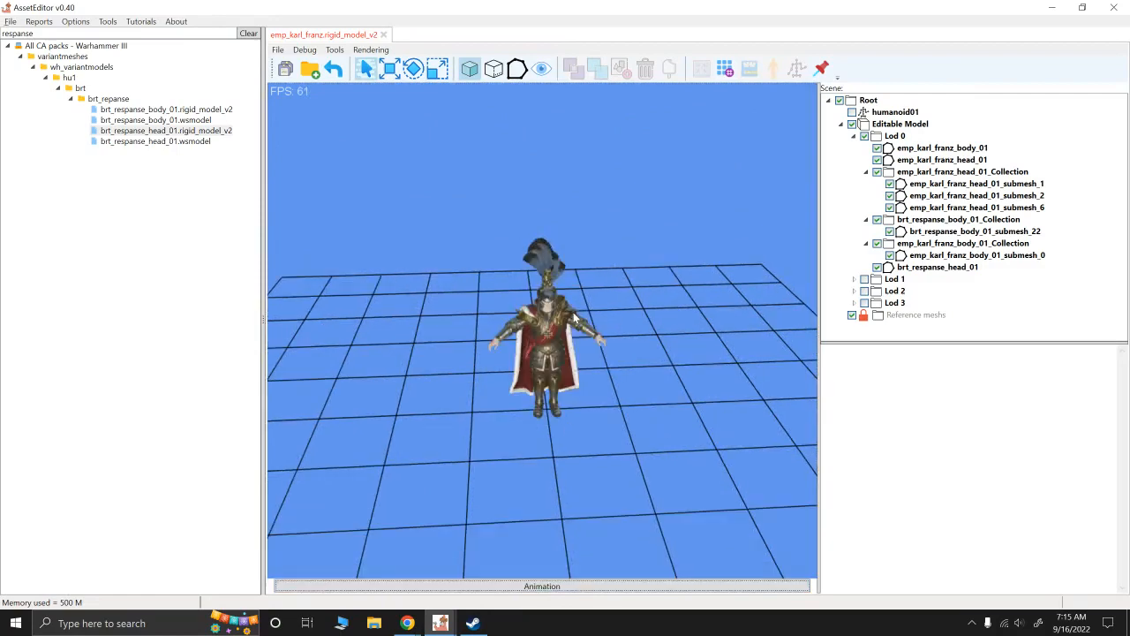
Examine the Repanse face inside the helmet and the collar up close from the front and slightly above
{"action": "scroll", "coordinate": [635, 385], "scroll_direction": "up", "scroll_amount": 10}
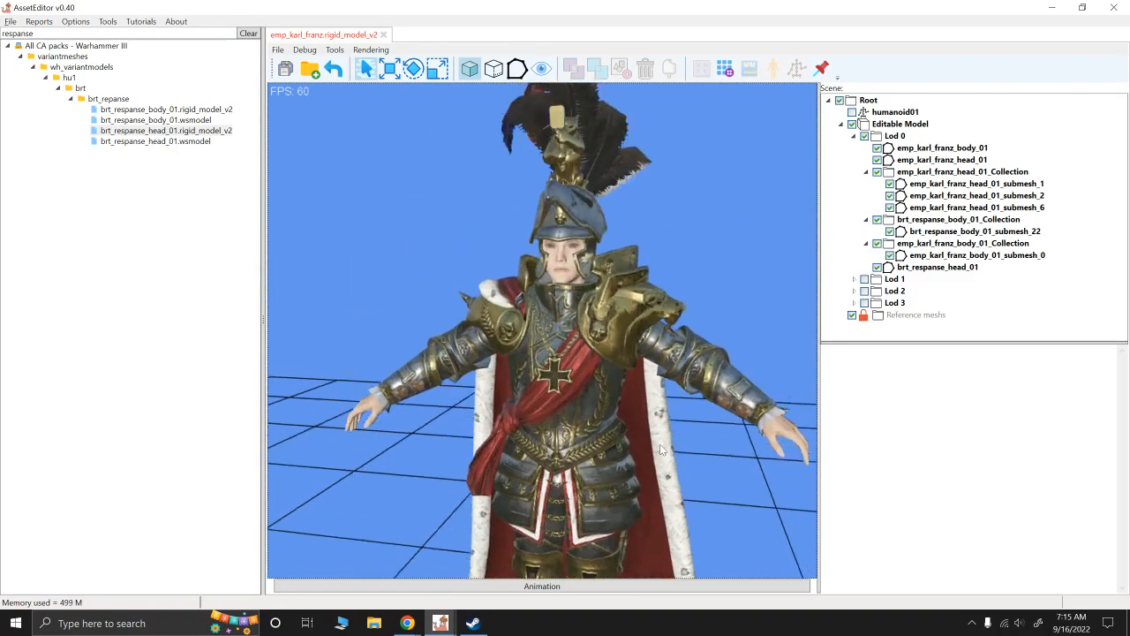
{"action": "scroll", "coordinate": [660, 450], "scroll_direction": "up", "scroll_amount": 4}
{"action": "scroll", "coordinate": [628, 432], "scroll_direction": "down", "scroll_amount": 1}
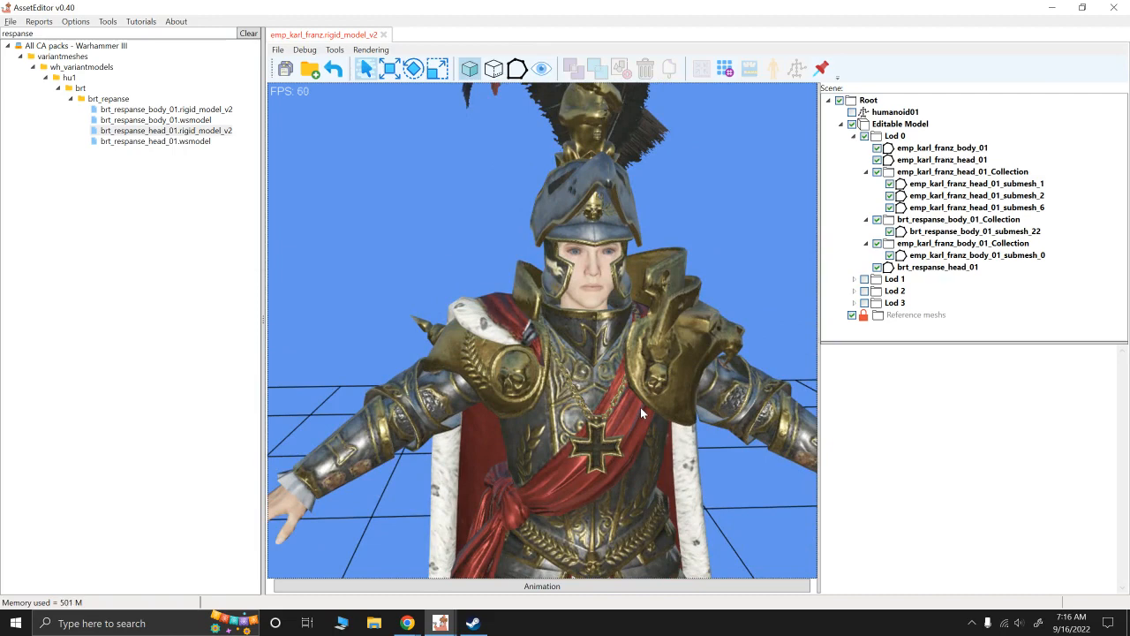
{"action": "left_click_drag", "start_coordinate": [640, 408], "coordinate": [662, 399], "text": "alt"}
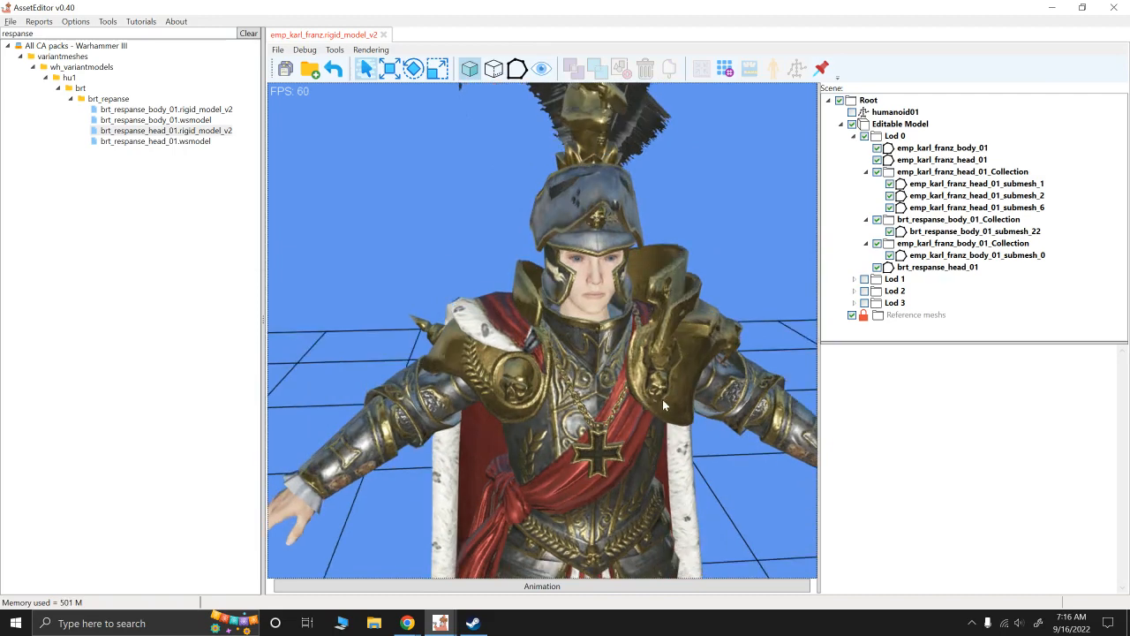
{"action": "right_click_drag", "start_coordinate": [663, 399], "coordinate": [609, 399], "text": "alt"}
{"action": "left_click_drag", "start_coordinate": [609, 400], "coordinate": [510, 275], "text": "alt"}
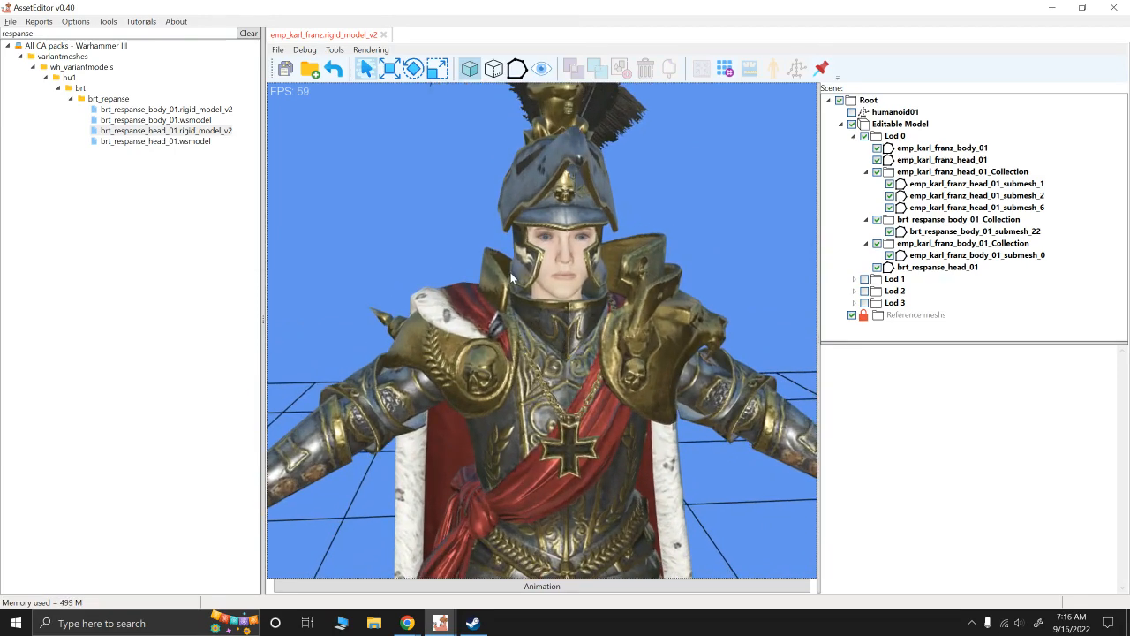
{"action": "left_click", "coordinate": [661, 319]}
{"action": "left_click", "coordinate": [726, 142]}
{"action": "left_click_drag", "start_coordinate": [724, 144], "coordinate": [682, 311], "text": "alt"}
{"action": "scroll", "coordinate": [609, 389], "scroll_direction": "up", "scroll_amount": 4}
{"action": "left_click_drag", "start_coordinate": [584, 406], "coordinate": [583, 405], "text": "alt"}
Search the pack files for "blazing" and import emp_blazing_sun_head_01.rigid_model_v2 from the head folder as a reference mesh
{"action": "double_click", "coordinate": [45, 33]}
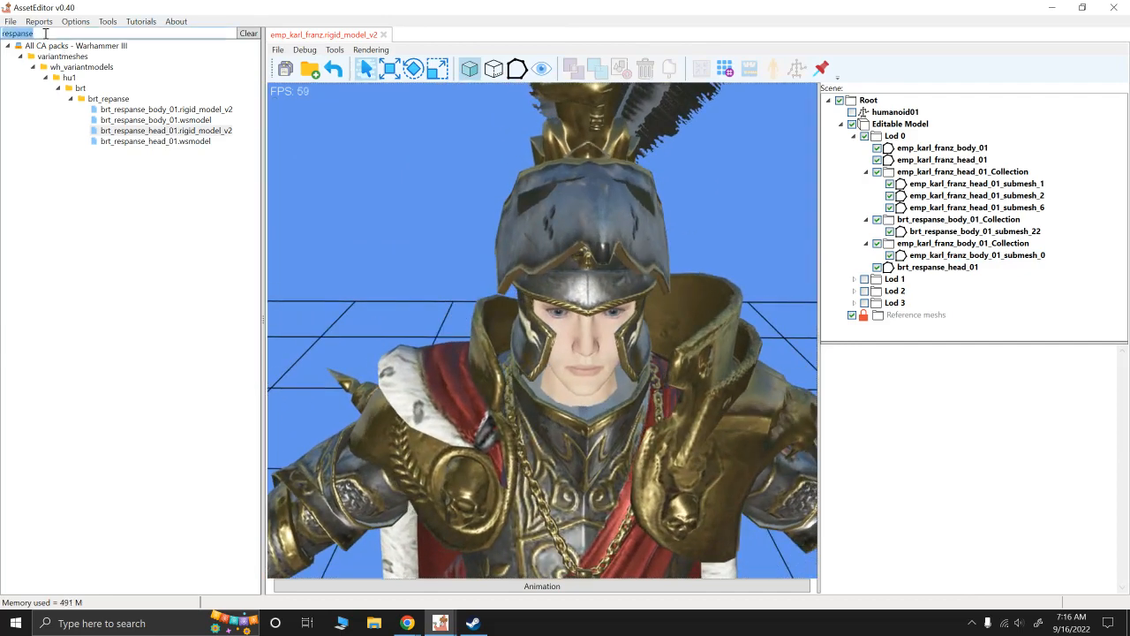
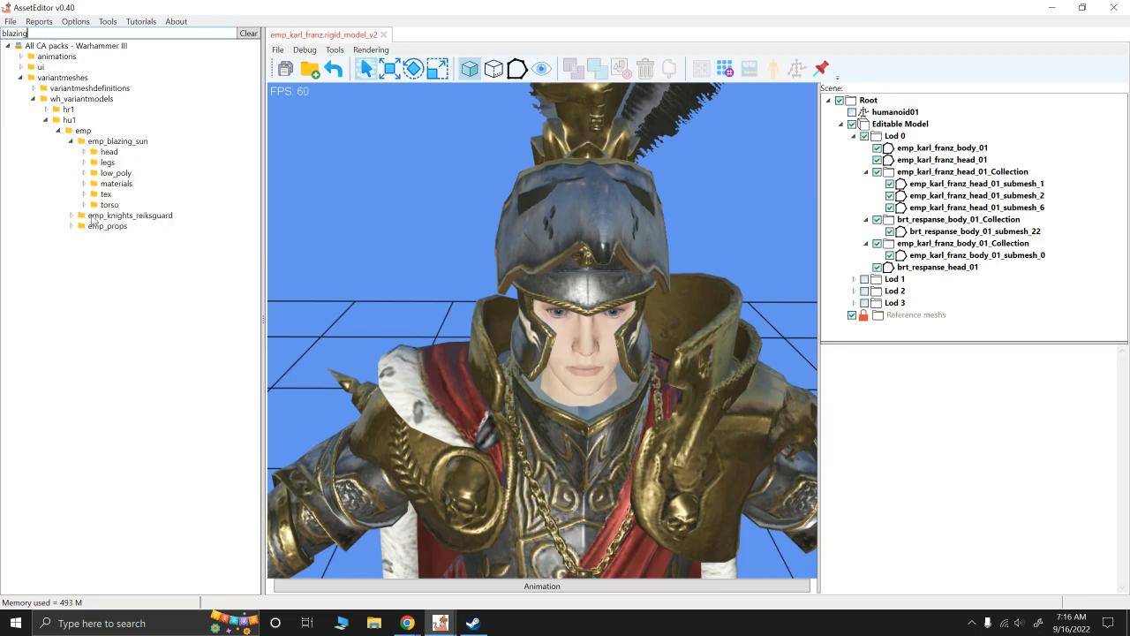
{"action": "left_click", "coordinate": [84, 151]}
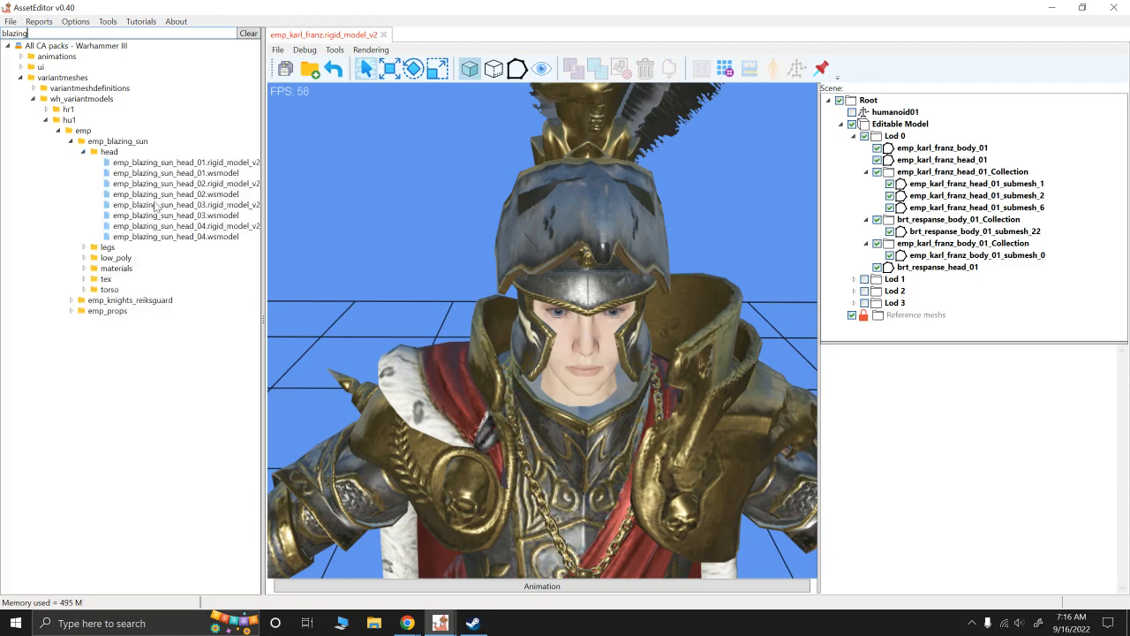
{"action": "left_click", "coordinate": [187, 162]}
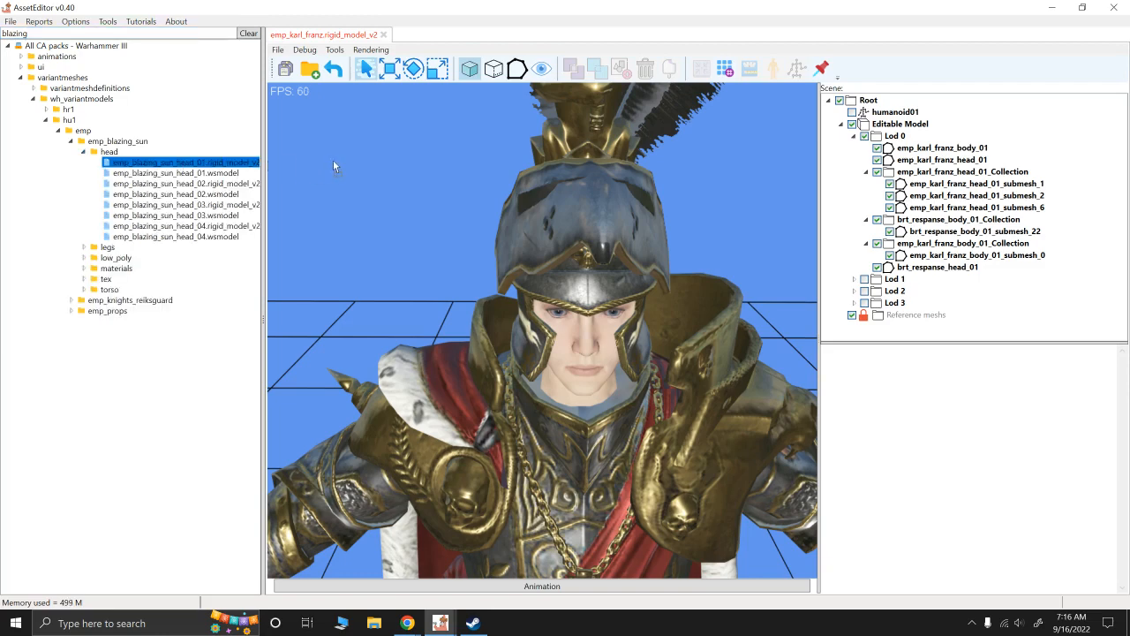
{"action": "left_click_drag", "start_coordinate": [593, 408], "coordinate": [558, 335]}
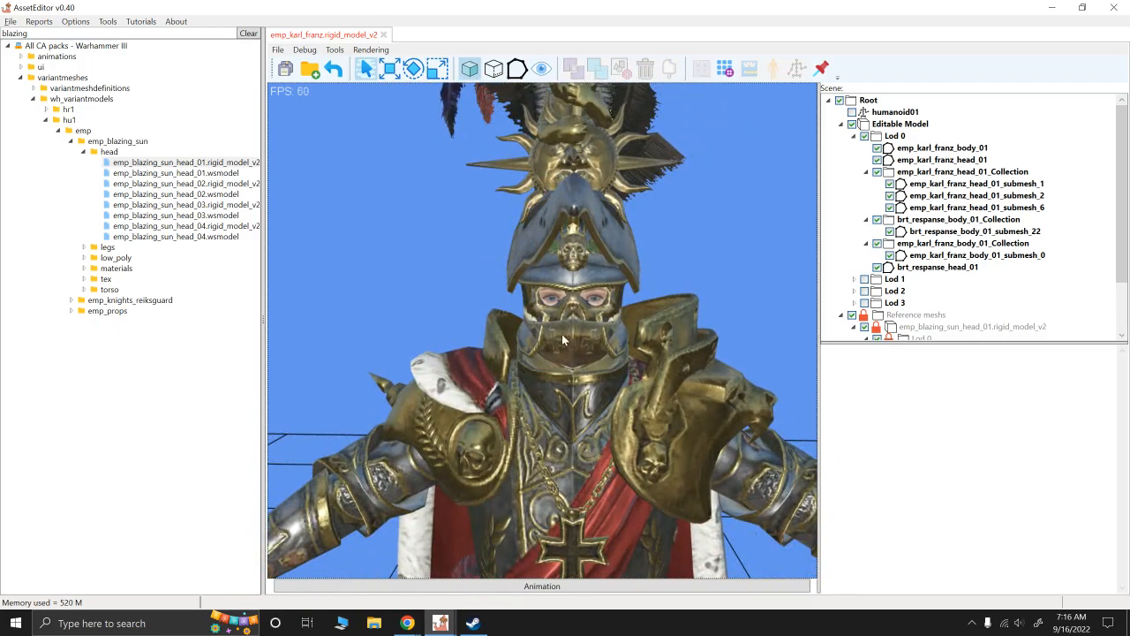
{"action": "mouse_move", "coordinate": [584, 339]}
{"action": "left_mouse_down"}
{"action": "mouse_move", "coordinate": [626, 339]}
{"action": "mouse_move", "coordinate": [586, 336]}
{"action": "left_mouse_up"}
Make the emp_blazing_sun_head_01 reference model editable so its meshes join Lod 0
{"action": "scroll", "coordinate": [917, 258], "scroll_direction": "down", "scroll_amount": 2}
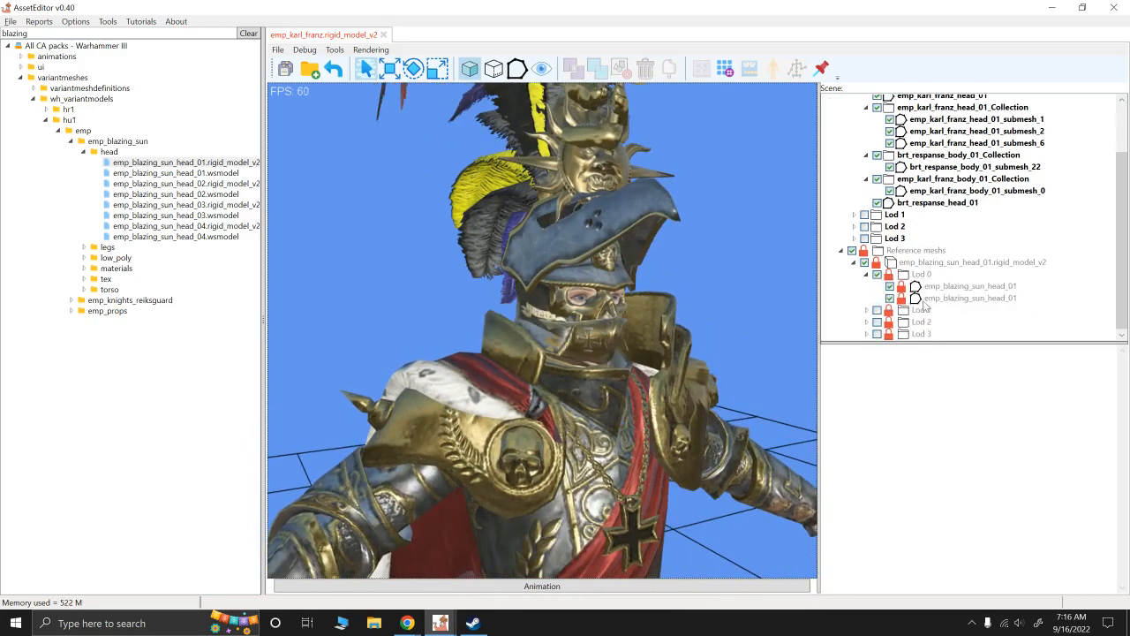
{"action": "right_click", "coordinate": [942, 263]}
{"action": "left_click", "coordinate": [983, 275]}
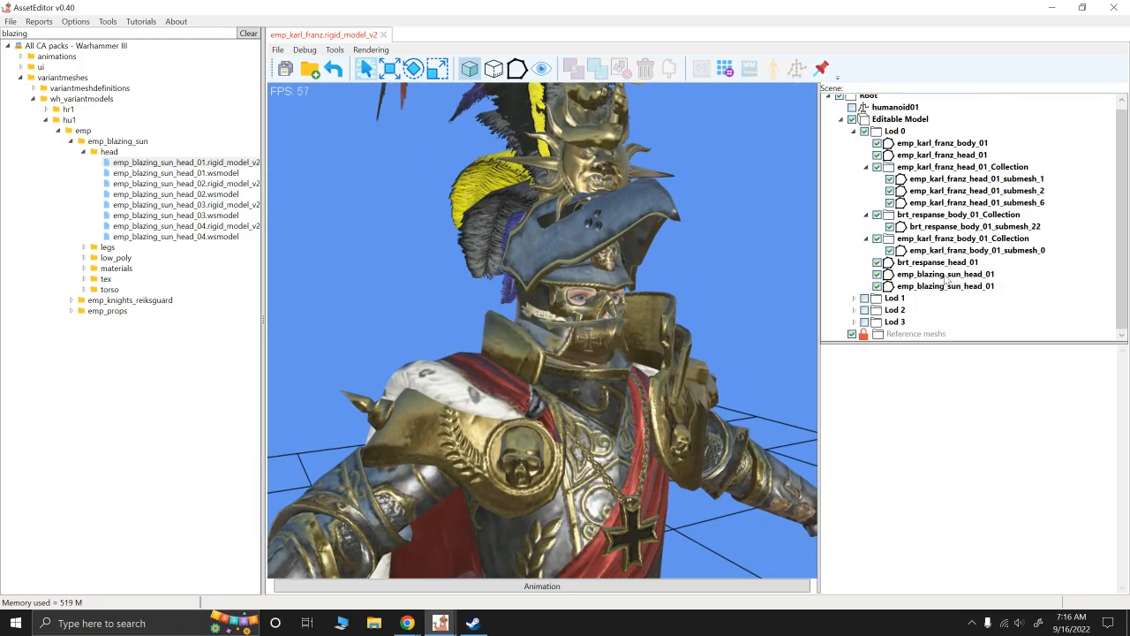
Isolate the first emp_blazing_sun_head_01 mesh in the view and remove the second one, which holds the feathers
{"action": "left_click", "coordinate": [929, 274]}
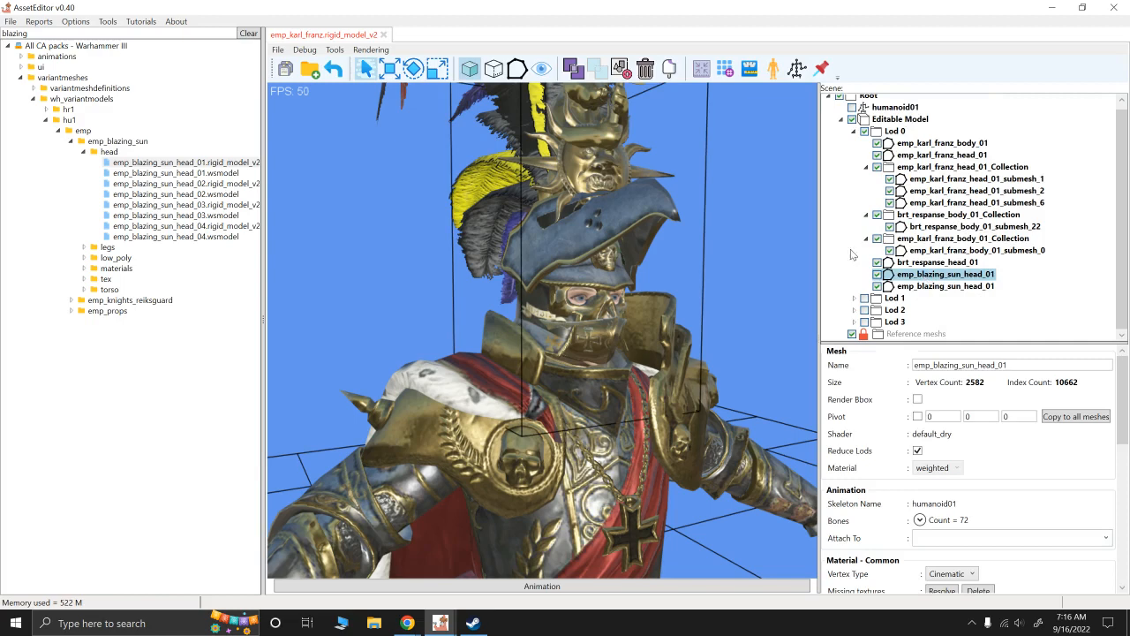
{"action": "left_click", "coordinate": [541, 68]}
{"action": "scroll", "coordinate": [741, 253], "scroll_direction": "down", "scroll_amount": 2}
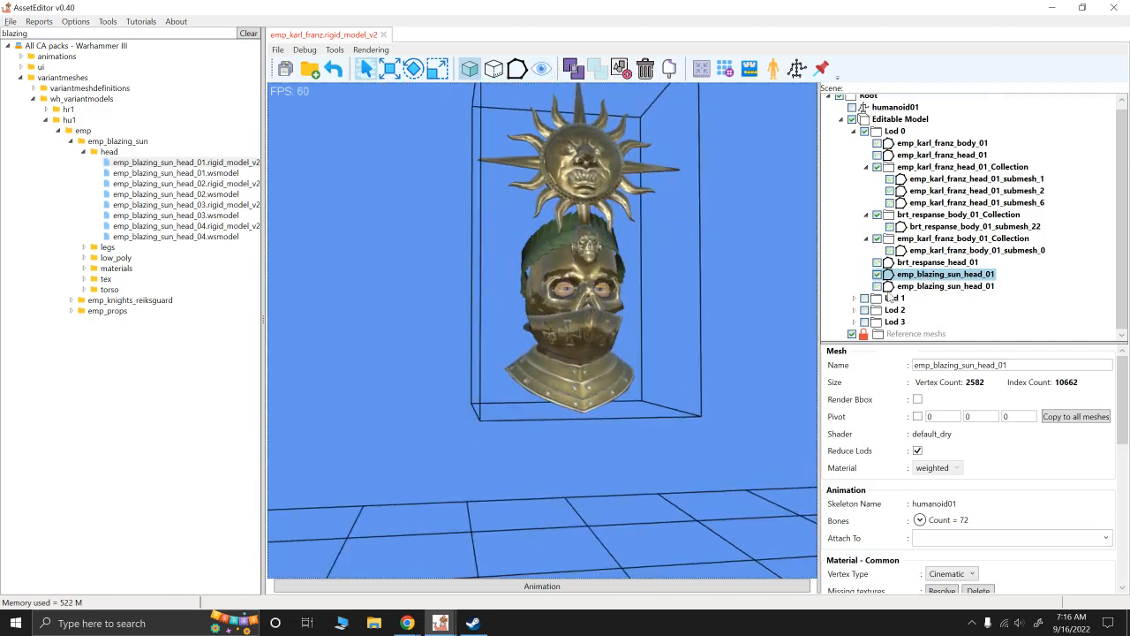
{"action": "right_click", "coordinate": [919, 290]}
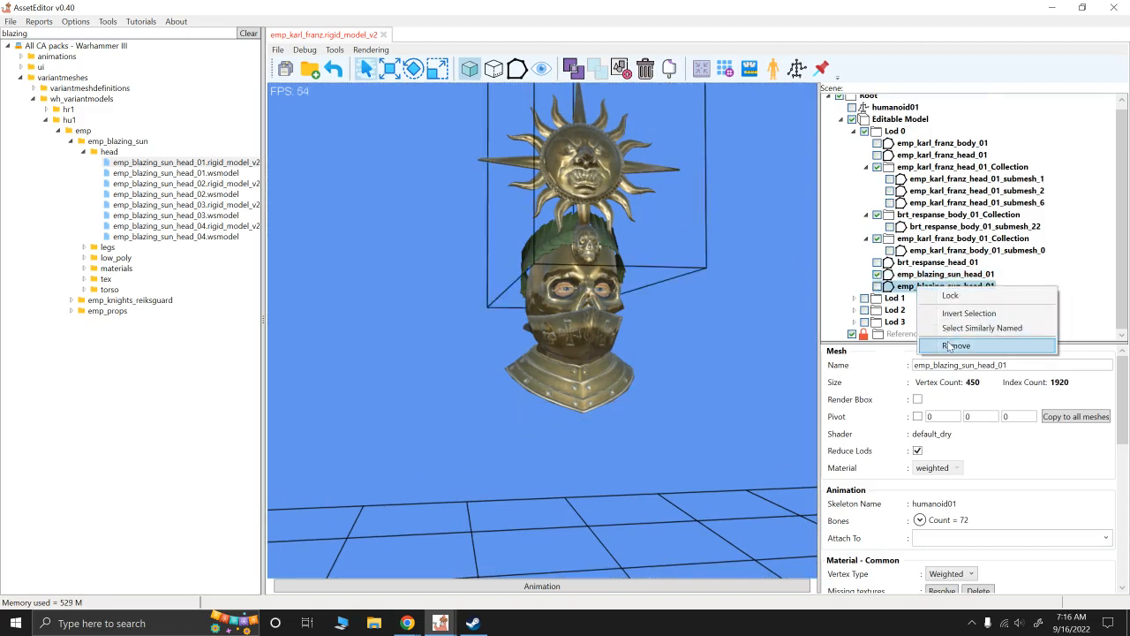
{"action": "left_click", "coordinate": [952, 346]}
{"action": "left_click", "coordinate": [921, 281]}
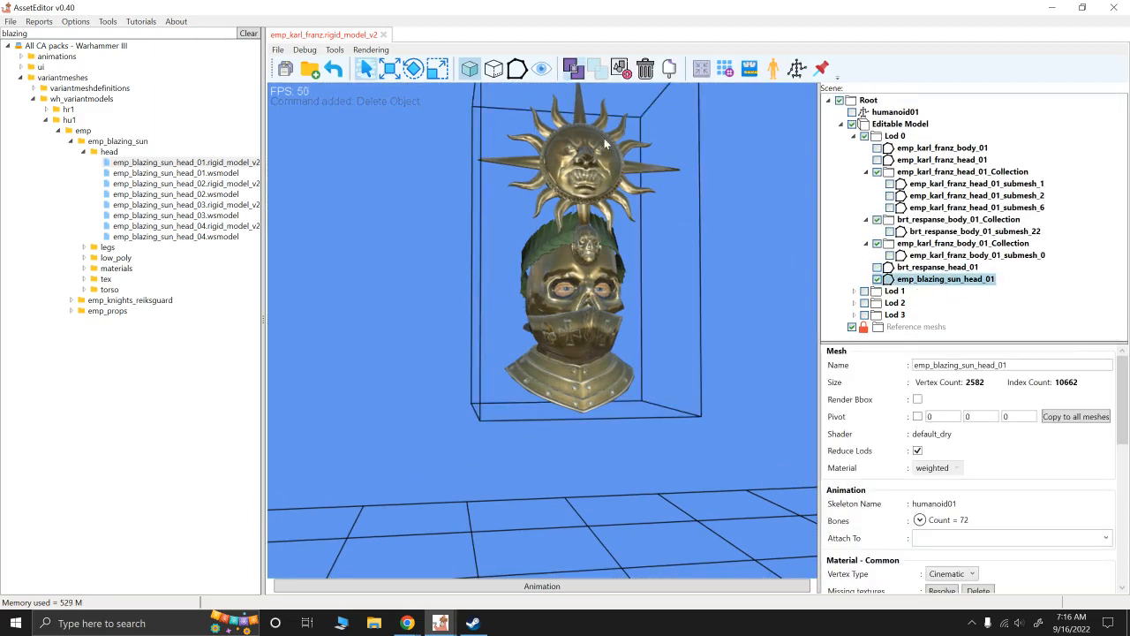
Split the Blazing Sun head mesh into submeshes and delete the sun crest, skull mask and eyes, leaving the chin guard and collar
{"action": "left_click", "coordinate": [571, 70]}
{"action": "left_click_drag", "start_coordinate": [716, 267], "coordinate": [400, 86]}
{"action": "key", "text": "Delete"}
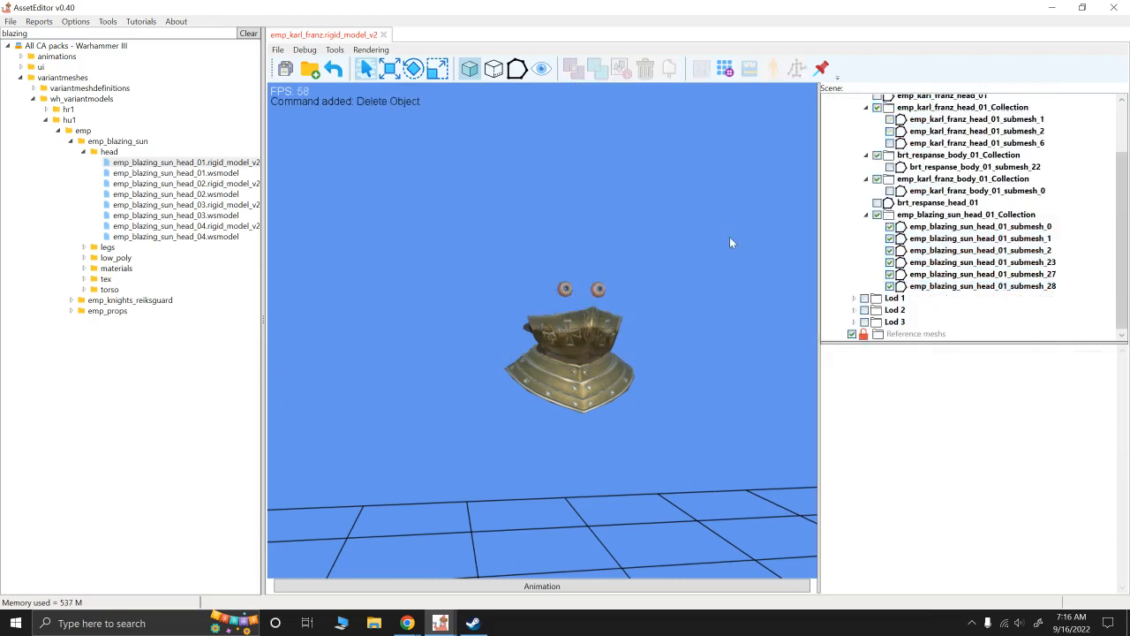
{"action": "left_click_drag", "start_coordinate": [616, 293], "coordinate": [542, 260]}
{"action": "key", "text": "Delete"}
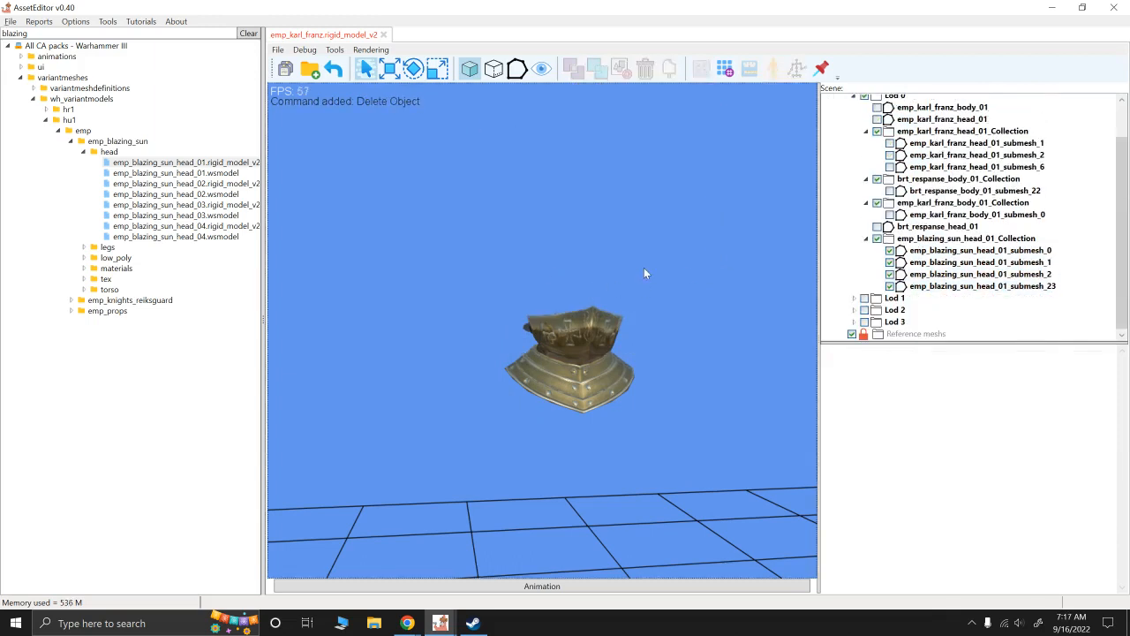
Delete the Blazing Sun chin guard submeshes above the neck, keeping only the riveted collar pieces
{"action": "scroll", "coordinate": [644, 268], "scroll_direction": "up", "scroll_amount": 2}
{"action": "left_click_drag", "start_coordinate": [644, 267], "coordinate": [641, 290], "text": "alt"}
{"action": "left_click_drag", "start_coordinate": [649, 347], "coordinate": [654, 305], "text": "alt"}
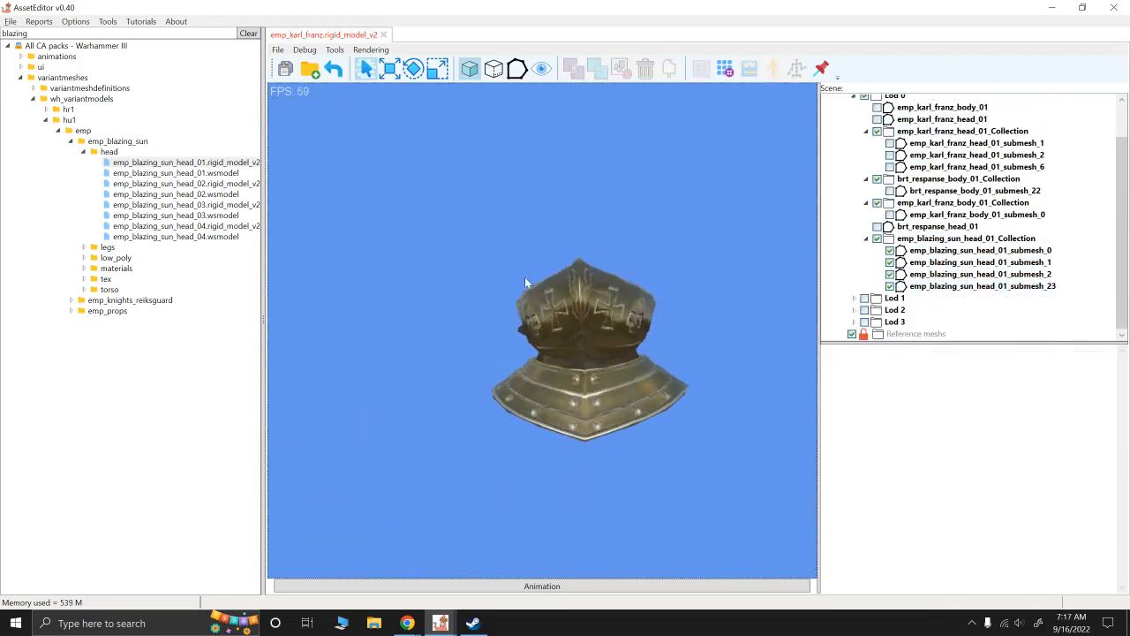
{"action": "left_click_drag", "start_coordinate": [506, 270], "coordinate": [716, 326]}
{"action": "key", "text": "Delete"}
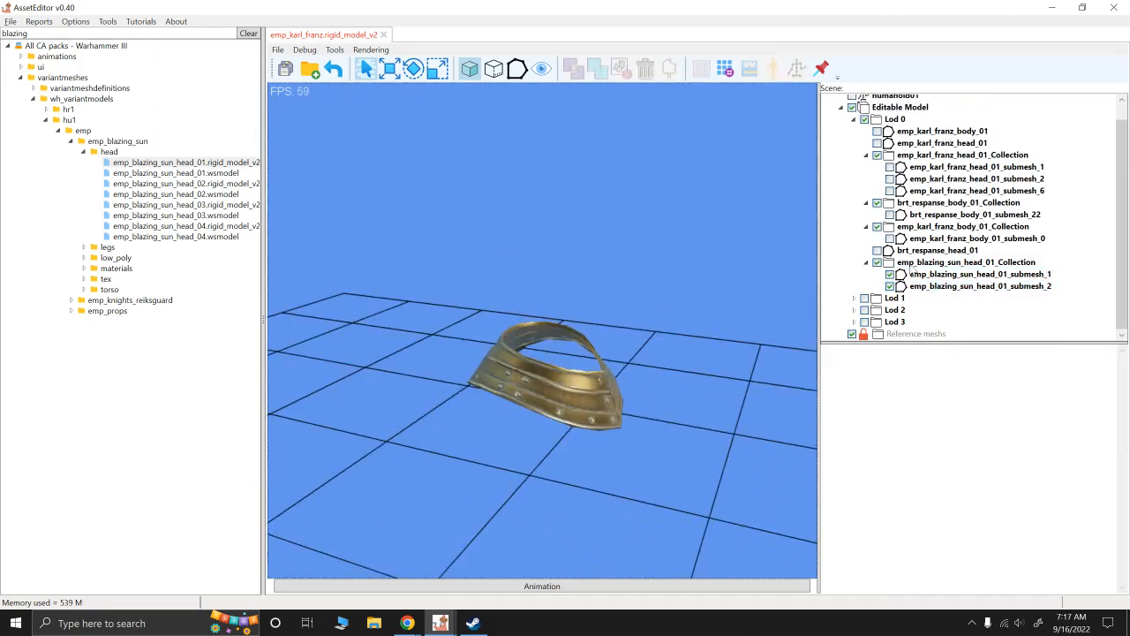
Merge the remaining submeshes in emp_blazing_sun_head_01_Collection into one collar mesh and show the whole model again
{"action": "left_click", "coordinate": [901, 263]}
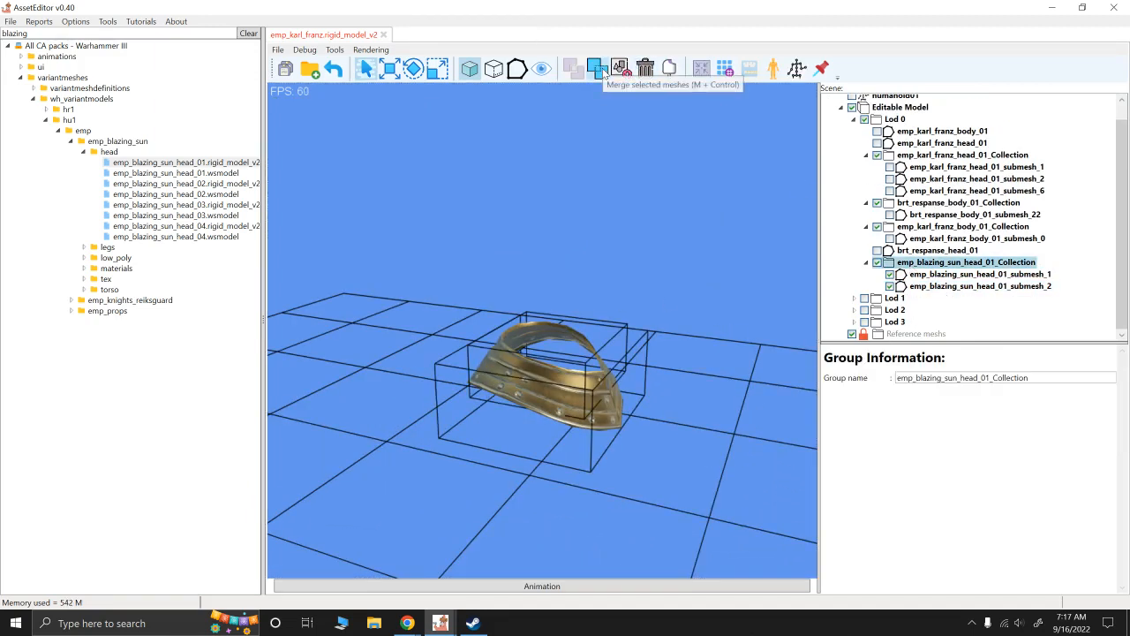
{"action": "left_click", "coordinate": [598, 69]}
{"action": "left_click", "coordinate": [547, 74]}
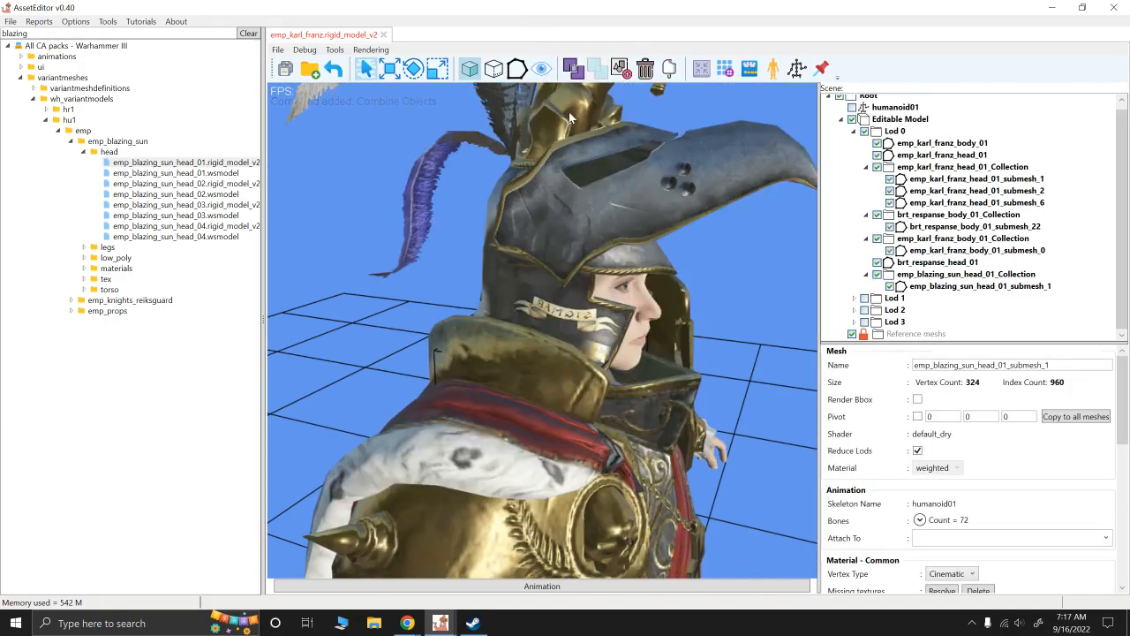
Switch the collar to face selection and examine where its faces sit against the armor at the front and back of the neck
{"action": "left_click_drag", "start_coordinate": [613, 182], "coordinate": [560, 311], "text": "alt"}
{"action": "key", "text": "F2"}
{"action": "left_click_drag", "start_coordinate": [371, 270], "coordinate": [344, 279], "text": "alt"}
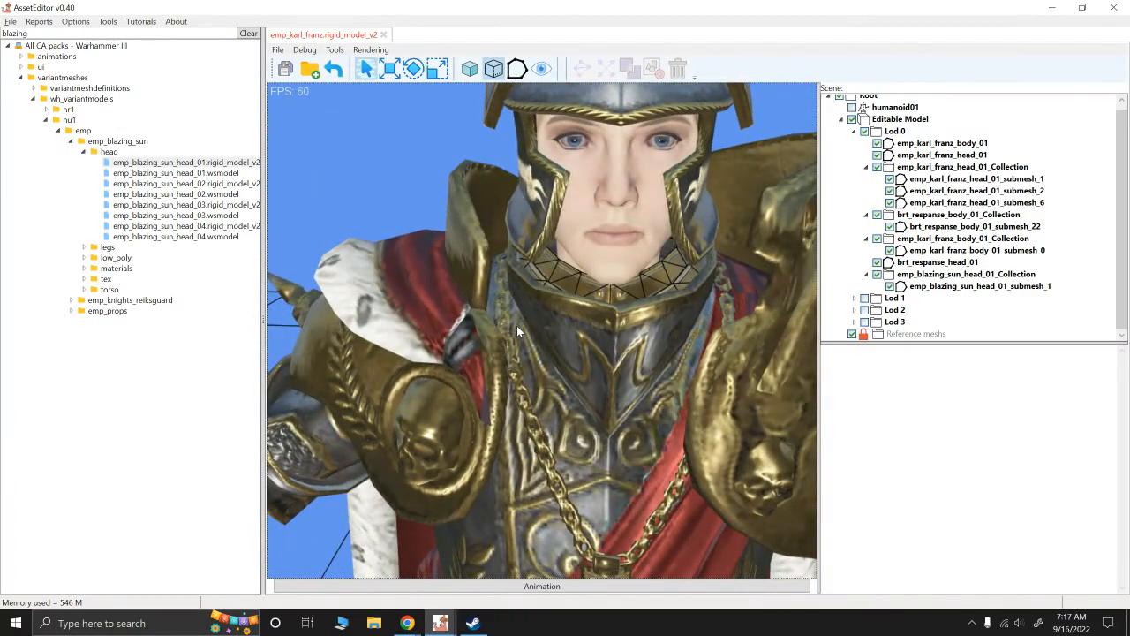
{"action": "left_click", "coordinate": [528, 270]}
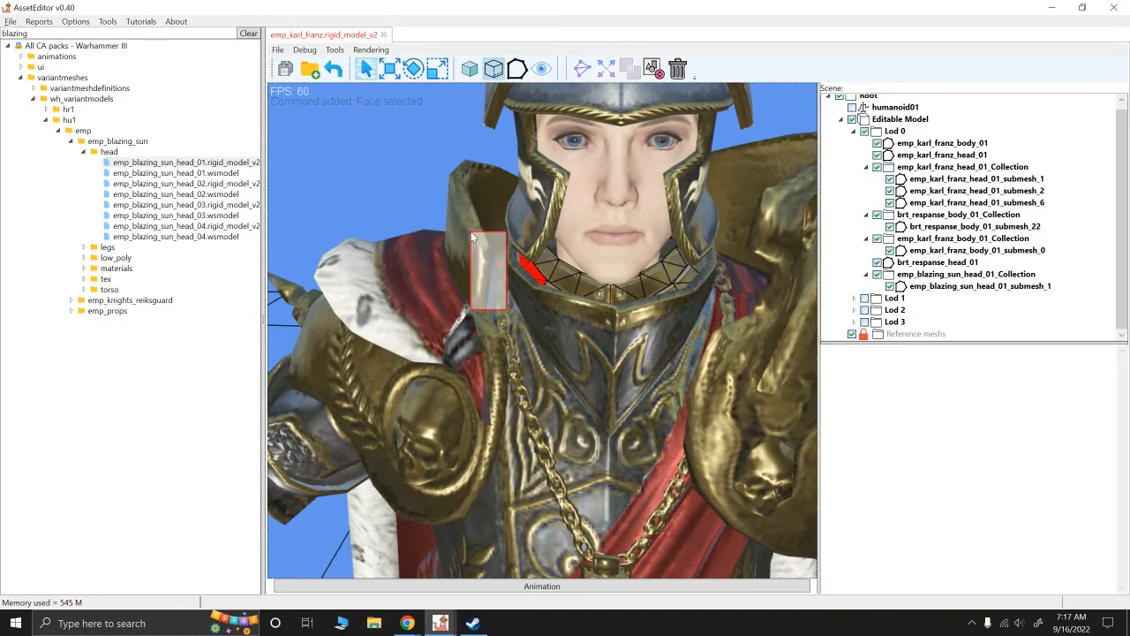
{"action": "left_click_drag", "start_coordinate": [471, 232], "coordinate": [470, 231]}
{"action": "left_click_drag", "start_coordinate": [572, 216], "coordinate": [367, 360], "text": "alt"}
{"action": "left_click_drag", "start_coordinate": [366, 361], "coordinate": [540, 327], "text": "alt"}
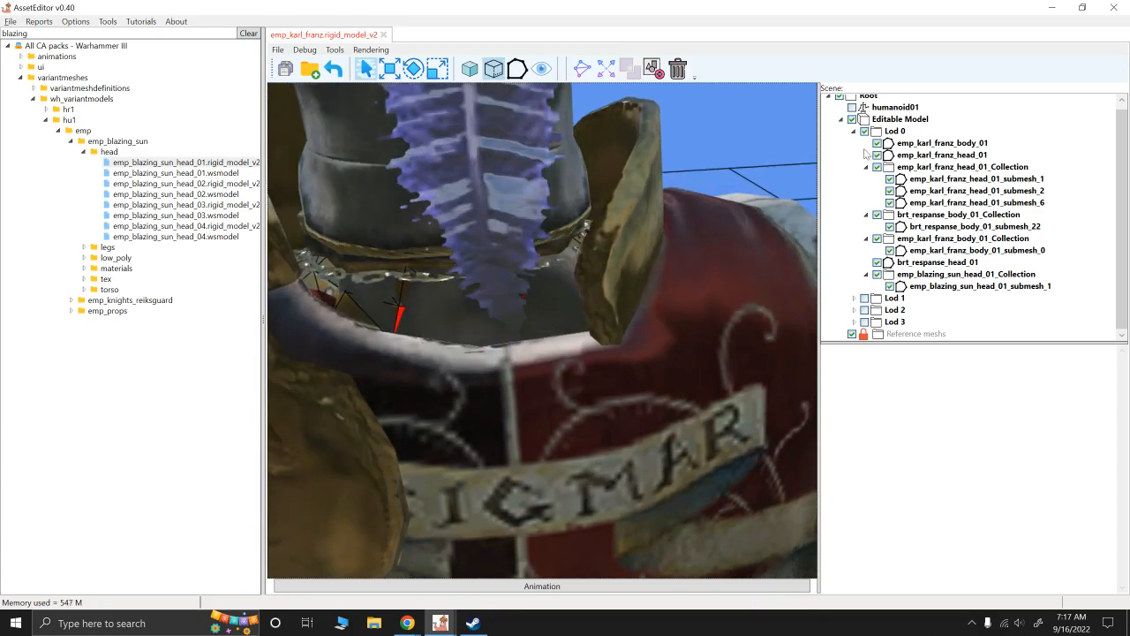
Isolate the Blazing Sun collar mesh in the view and switch it to face selection
{"action": "left_click", "coordinate": [899, 278]}
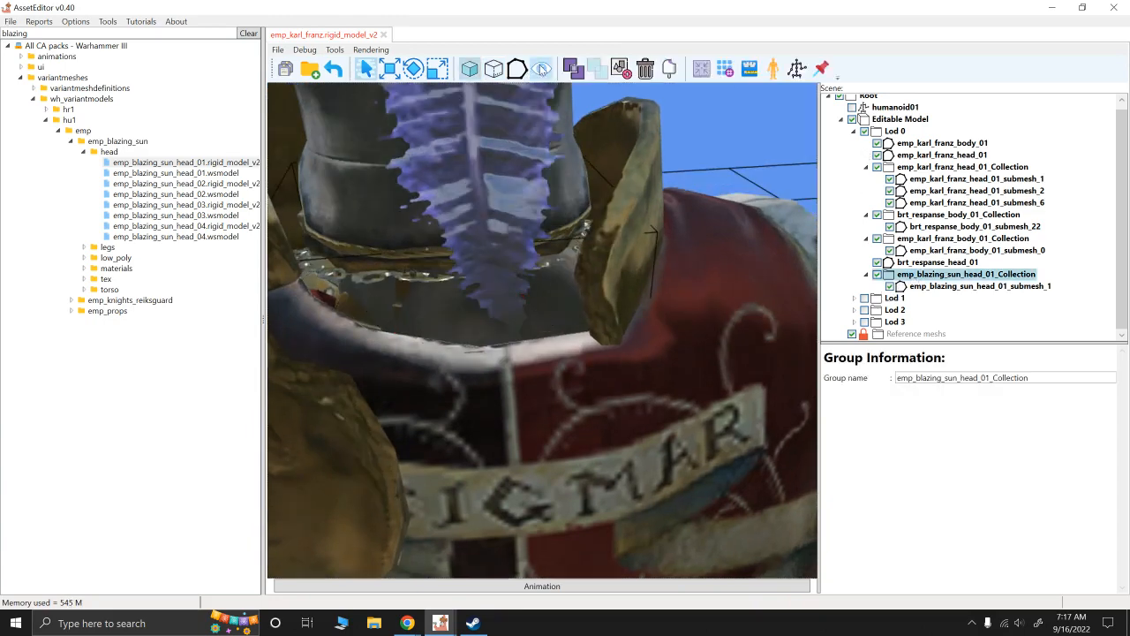
{"action": "left_click", "coordinate": [541, 67]}
{"action": "left_click_drag", "start_coordinate": [574, 135], "coordinate": [675, 150], "text": "alt"}
{"action": "left_click", "coordinate": [656, 300]}
{"action": "key", "text": "F2"}
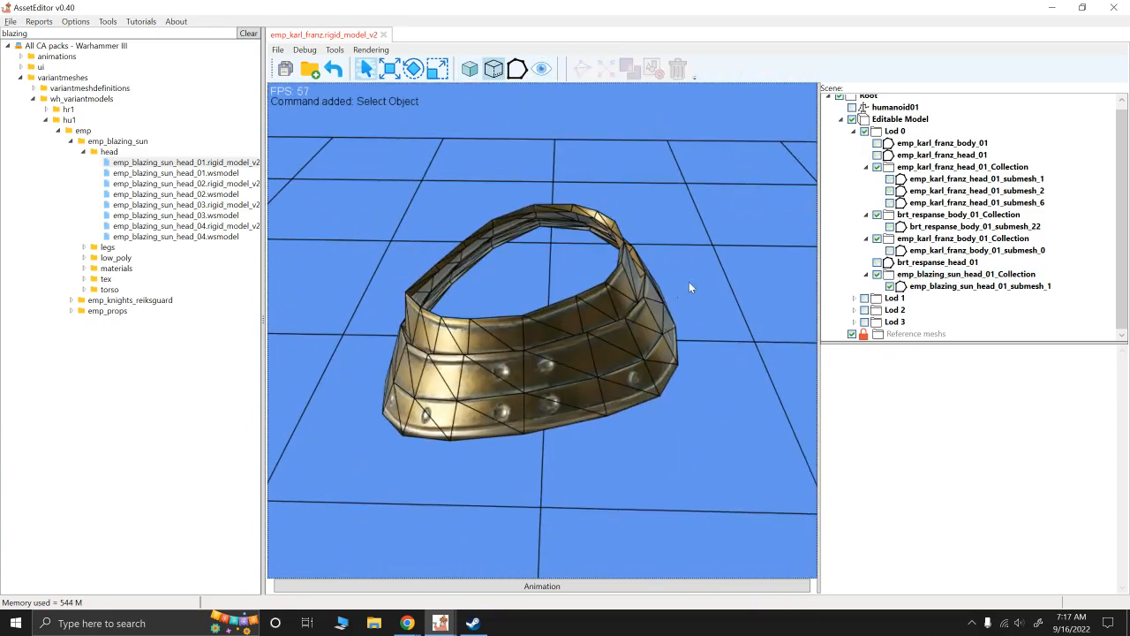
Select the lower flared faces at the back of the collar and delete them
{"action": "left_click_drag", "start_coordinate": [690, 287], "coordinate": [623, 190], "text": "alt"}
{"action": "key", "text": "F1"}
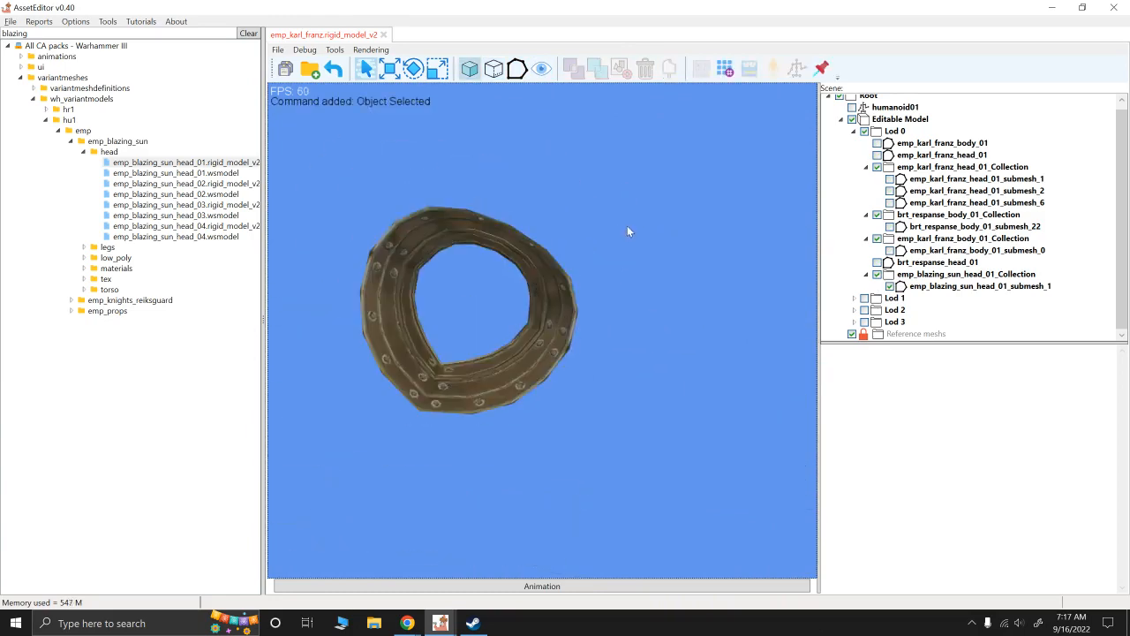
{"action": "left_click_drag", "start_coordinate": [627, 231], "coordinate": [690, 331], "text": "alt"}
{"action": "key", "text": "F2"}
{"action": "left_click_drag", "start_coordinate": [645, 362], "coordinate": [542, 239]}
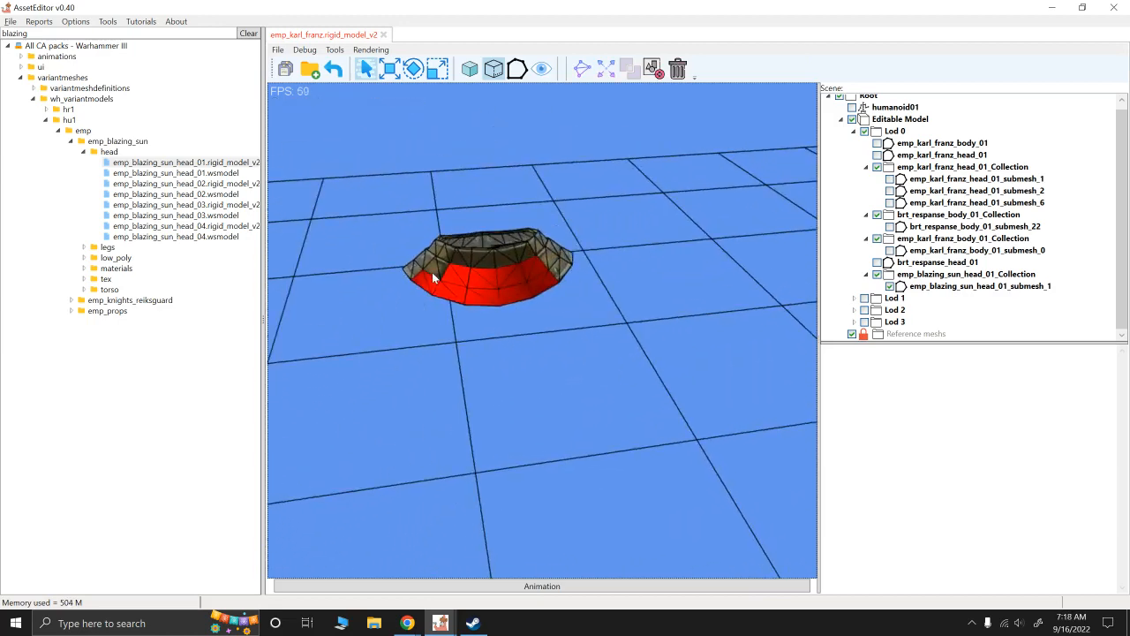
{"action": "left_click", "coordinate": [568, 270], "text": "shift"}
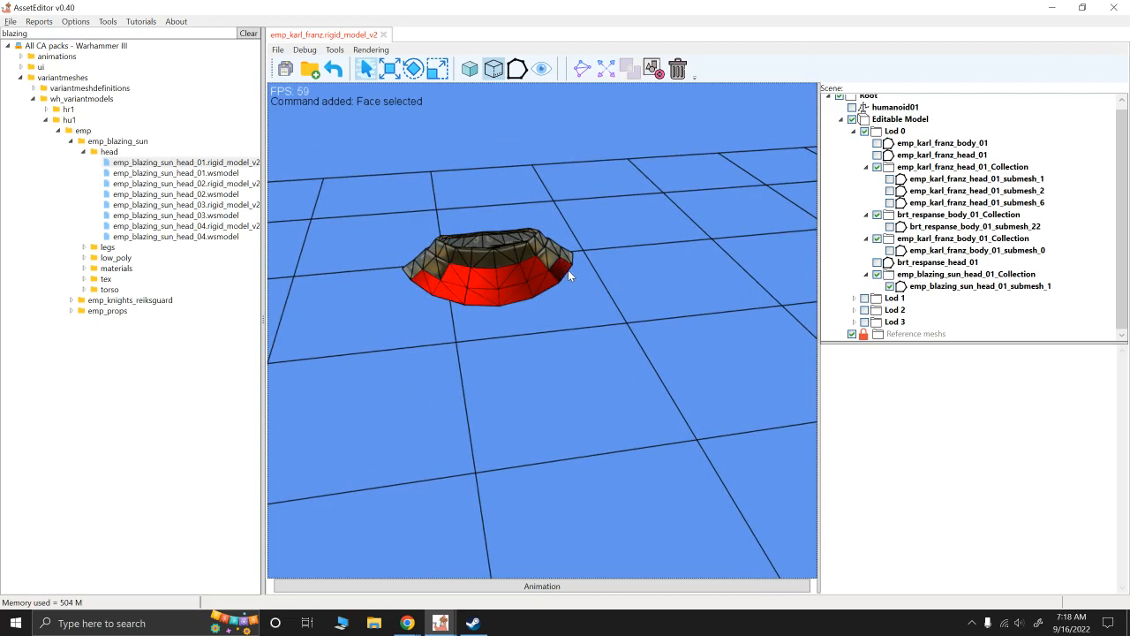
{"action": "left_click", "coordinate": [550, 256], "text": "shift"}
{"action": "left_click_drag", "start_coordinate": [580, 301], "coordinate": [553, 332], "text": "alt"}
{"action": "key", "text": "Delete"}
{"action": "left_click_drag", "start_coordinate": [519, 338], "coordinate": [406, 309], "text": "alt"}
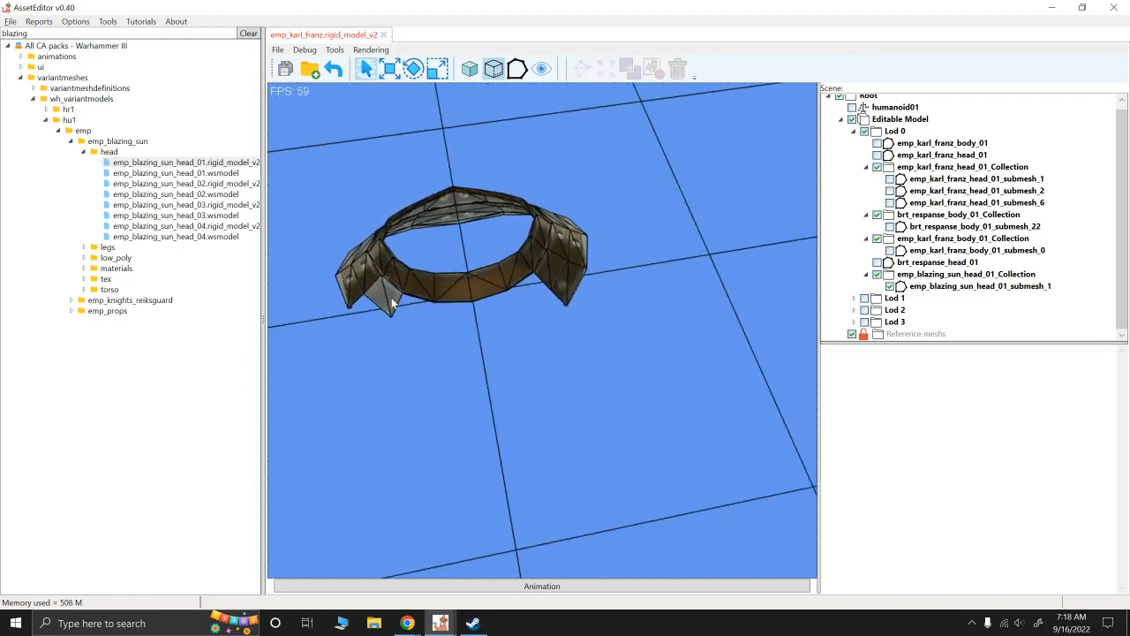
Delete the leftover pointed faces on both sides of the gap at the back of the collar
{"action": "left_click", "coordinate": [392, 298]}
{"action": "key", "text": "Delete"}
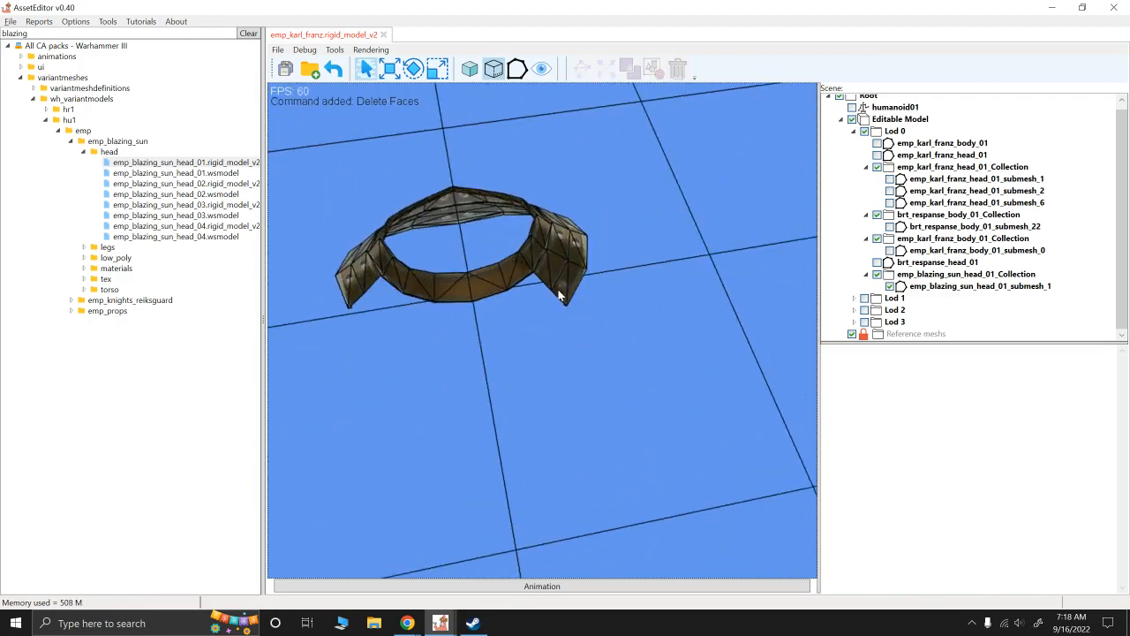
{"action": "left_click", "coordinate": [563, 297]}
{"action": "key", "text": "Delete"}
{"action": "left_click", "coordinate": [574, 284]}
{"action": "key", "text": "Delete"}
{"action": "left_click_drag", "start_coordinate": [594, 300], "coordinate": [605, 358], "text": "alt"}
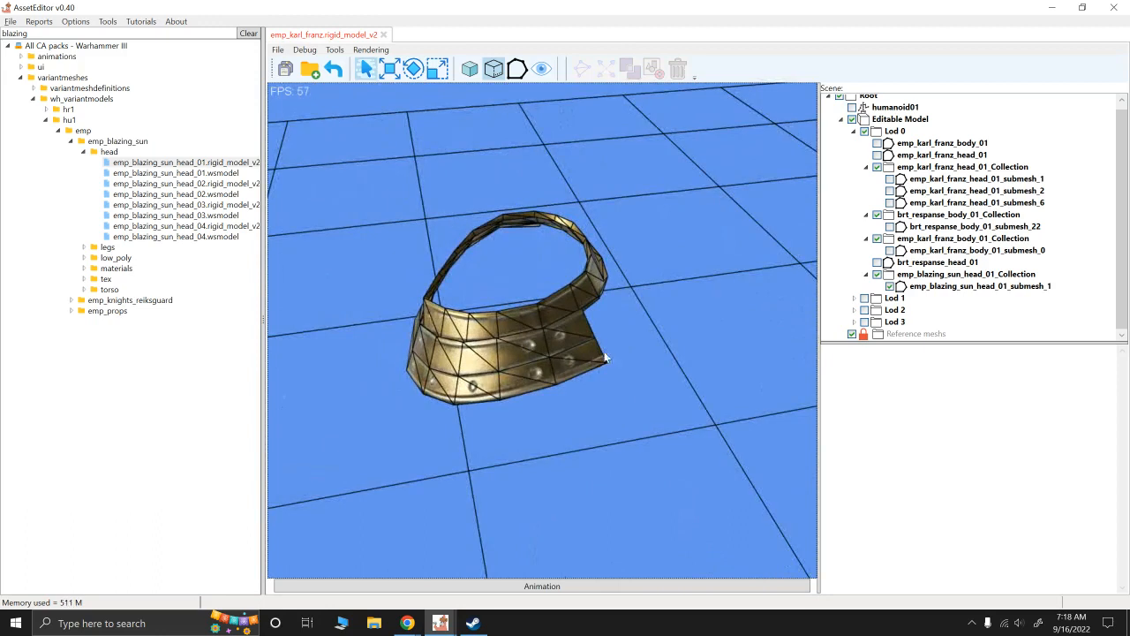
Show the Karl Franz body and head meshes again, including head submeshes 1, 2 and 6 and body submesh 0
{"action": "left_click", "coordinate": [877, 142]}
{"action": "left_click", "coordinate": [877, 154]}
{"action": "left_click", "coordinate": [890, 179]}
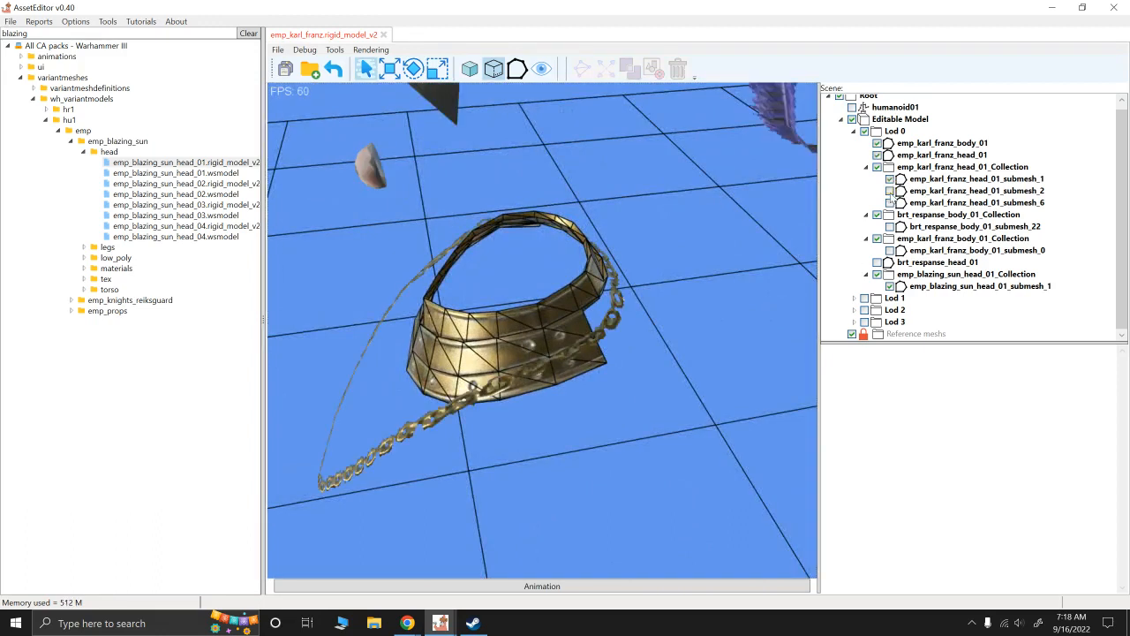
{"action": "left_click", "coordinate": [890, 191]}
{"action": "left_click", "coordinate": [890, 202]}
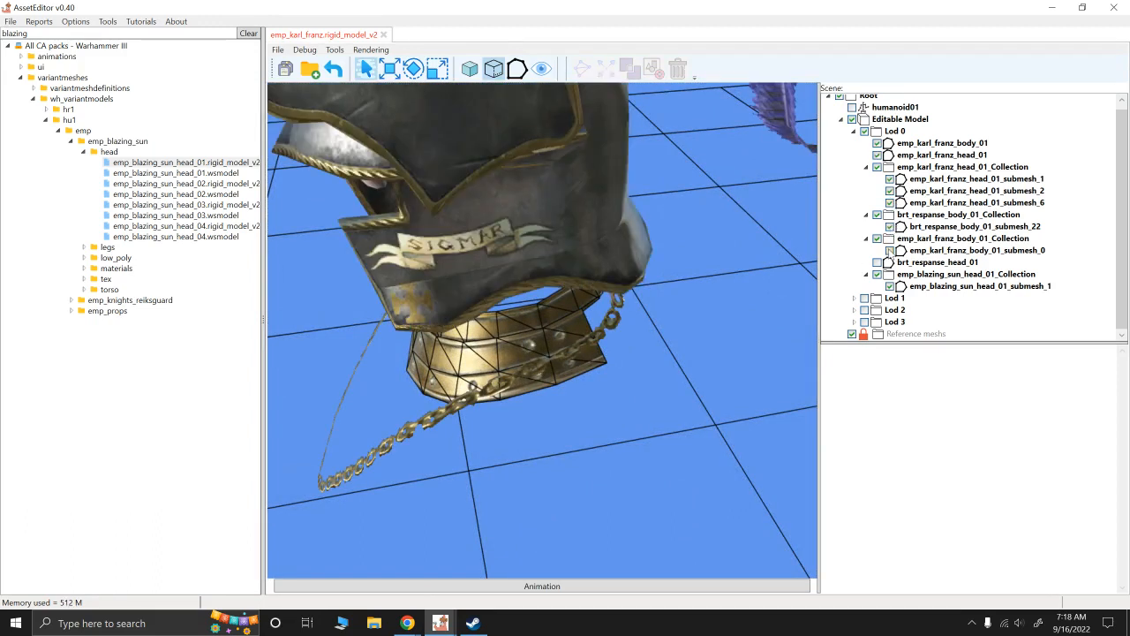
{"action": "left_click", "coordinate": [891, 251]}
Delete the individual collar faces that poke through the cape and neck chain beneath the helmet
{"action": "left_click_drag", "start_coordinate": [770, 291], "coordinate": [666, 321], "text": "alt"}
{"action": "scroll", "coordinate": [624, 268], "scroll_direction": "down", "scroll_amount": 4}
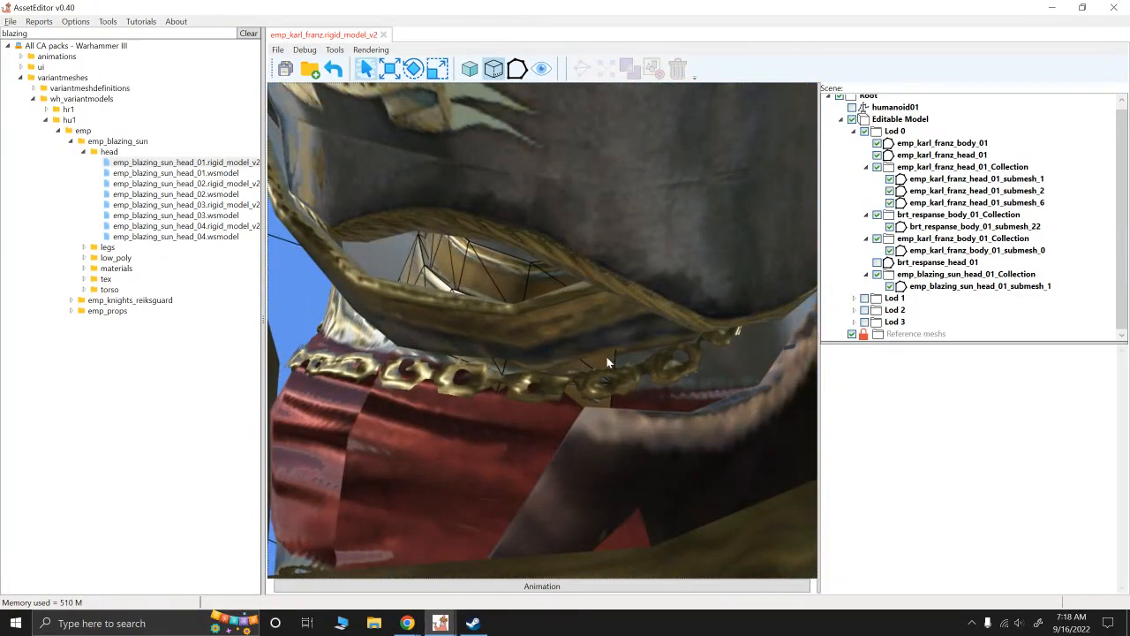
{"action": "left_click", "coordinate": [602, 400]}
{"action": "key", "text": "Delete"}
{"action": "left_click", "coordinate": [501, 370]}
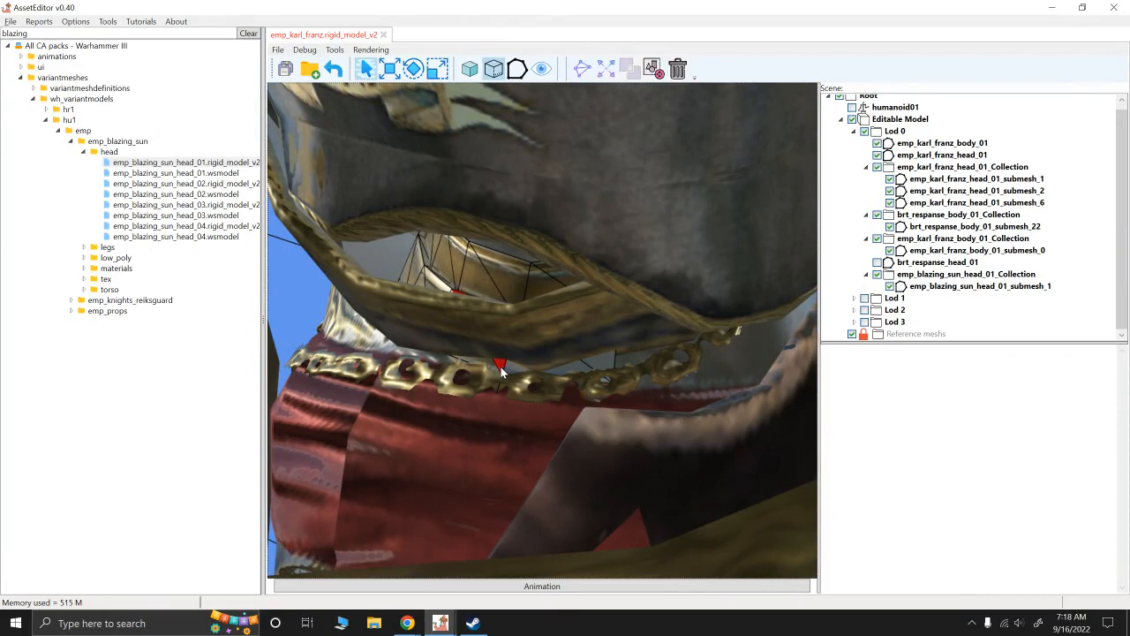
{"action": "key", "text": "Delete"}
{"action": "left_click", "coordinate": [488, 366]}
{"action": "key", "text": "Delete"}
{"action": "left_click", "coordinate": [500, 384]}
{"action": "key", "text": "Delete"}
{"action": "left_click", "coordinate": [494, 385]}
{"action": "key", "text": "Delete"}
{"action": "left_click", "coordinate": [495, 371]}
{"action": "key", "text": "Delete"}
{"action": "left_click", "coordinate": [491, 363]}
{"action": "key", "text": "Delete"}
{"action": "left_click", "coordinate": [504, 389]}
{"action": "key", "text": "Delete"}
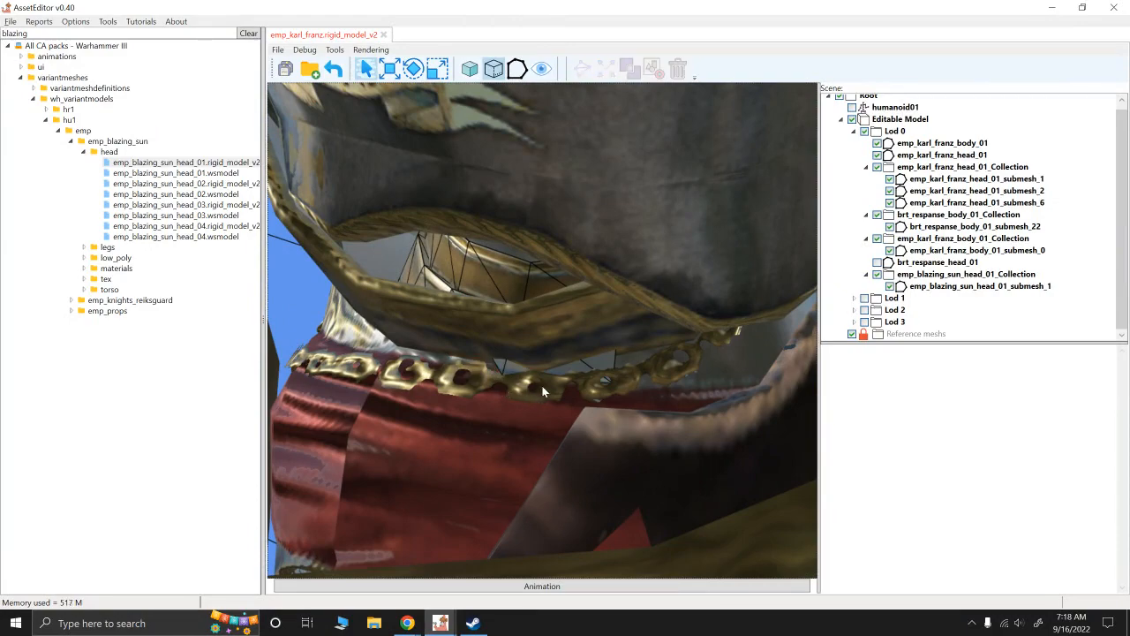
Show brt_respanse_head_01 again and examine how the trimmed collar fits around her neck from the front
{"action": "scroll", "coordinate": [526, 360], "scroll_direction": "down", "scroll_amount": 3, "text": "alt"}
{"action": "left_click_drag", "start_coordinate": [525, 360], "coordinate": [619, 238], "text": "alt"}
{"action": "scroll", "coordinate": [653, 293], "scroll_direction": "down", "scroll_amount": 3, "text": "alt"}
{"action": "scroll", "coordinate": [619, 236], "scroll_direction": "down", "scroll_amount": 4, "text": "alt"}
{"action": "scroll", "coordinate": [575, 319], "scroll_direction": "down", "scroll_amount": 3, "text": "alt"}
{"action": "left_click_drag", "start_coordinate": [575, 320], "coordinate": [558, 252], "text": "alt"}
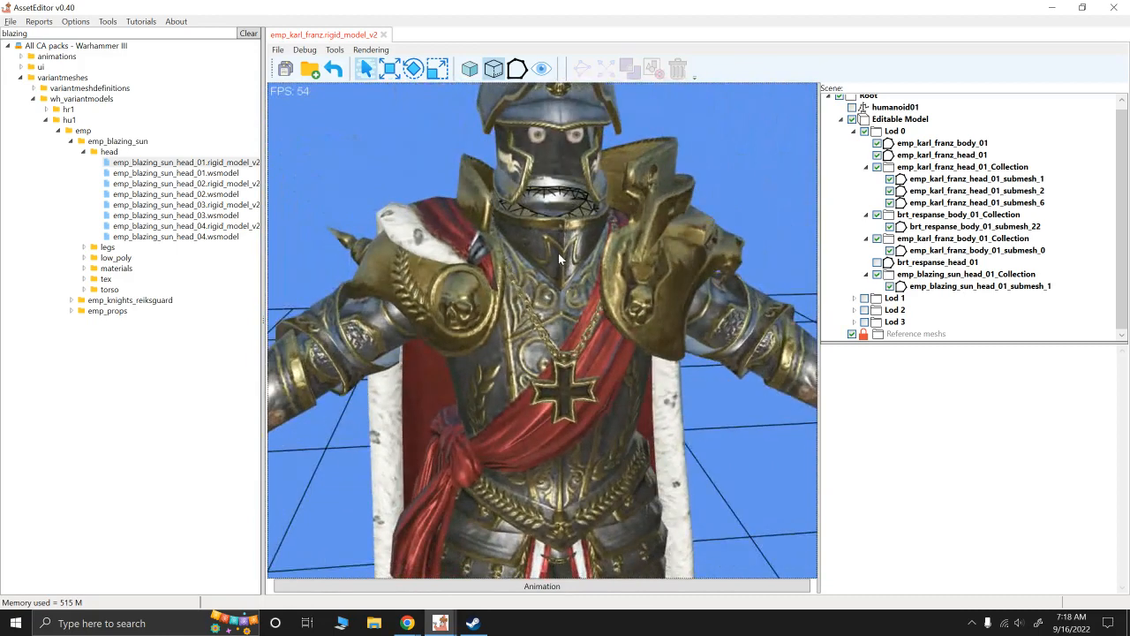
{"action": "right_click_drag", "start_coordinate": [559, 252], "coordinate": [531, 352], "text": "alt"}
{"action": "mouse_move", "coordinate": [532, 352]}
{"action": "left_mouse_down", "text": "alt"}
{"action": "mouse_move", "coordinate": [514, 339]}
{"action": "mouse_move", "coordinate": [537, 332]}
{"action": "left_mouse_up", "text": "alt"}
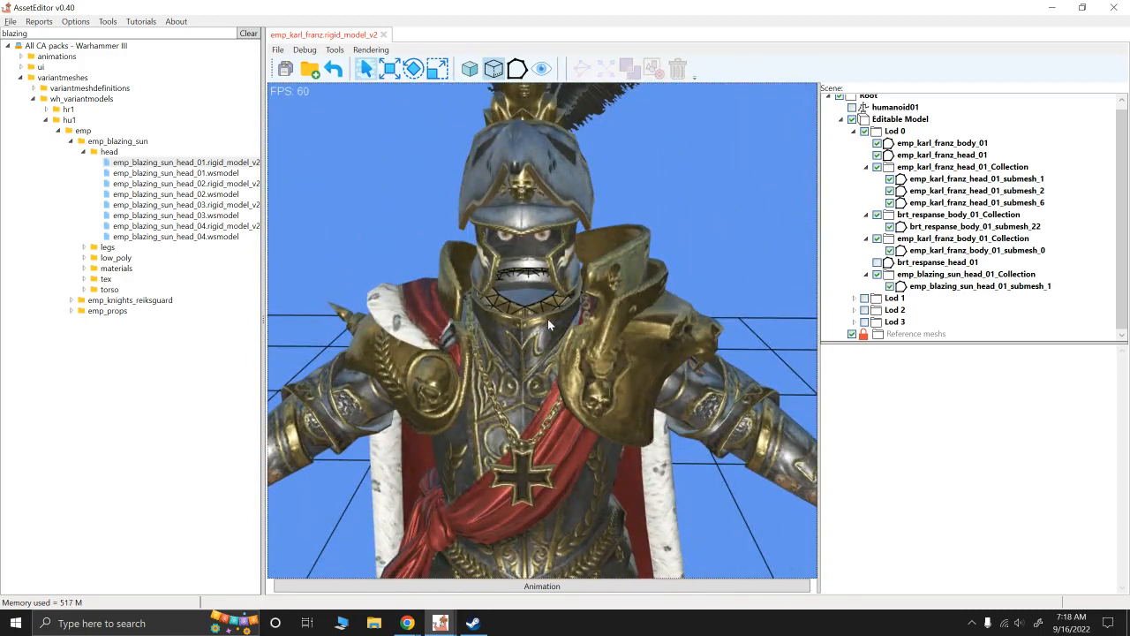
{"action": "left_click", "coordinate": [920, 287]}
{"action": "left_click", "coordinate": [877, 262]}
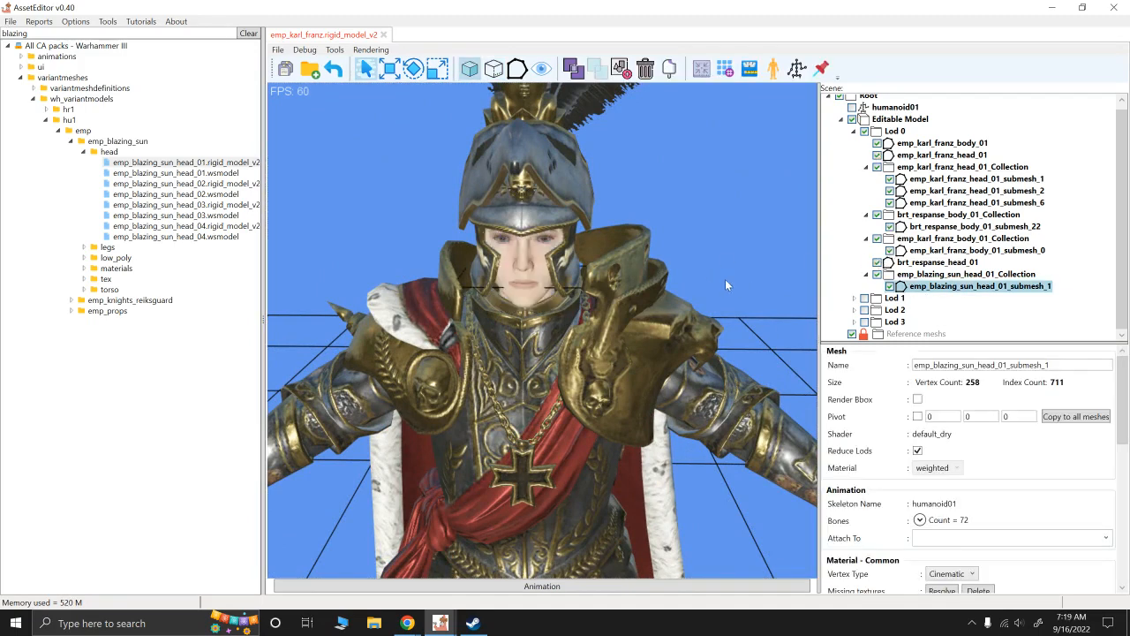
{"action": "left_click_drag", "start_coordinate": [725, 279], "coordinate": [679, 276], "text": "alt"}
{"action": "scroll", "coordinate": [644, 287], "scroll_direction": "up", "scroll_amount": 3}
{"action": "left_click_drag", "start_coordinate": [602, 305], "coordinate": [559, 313], "text": "alt"}
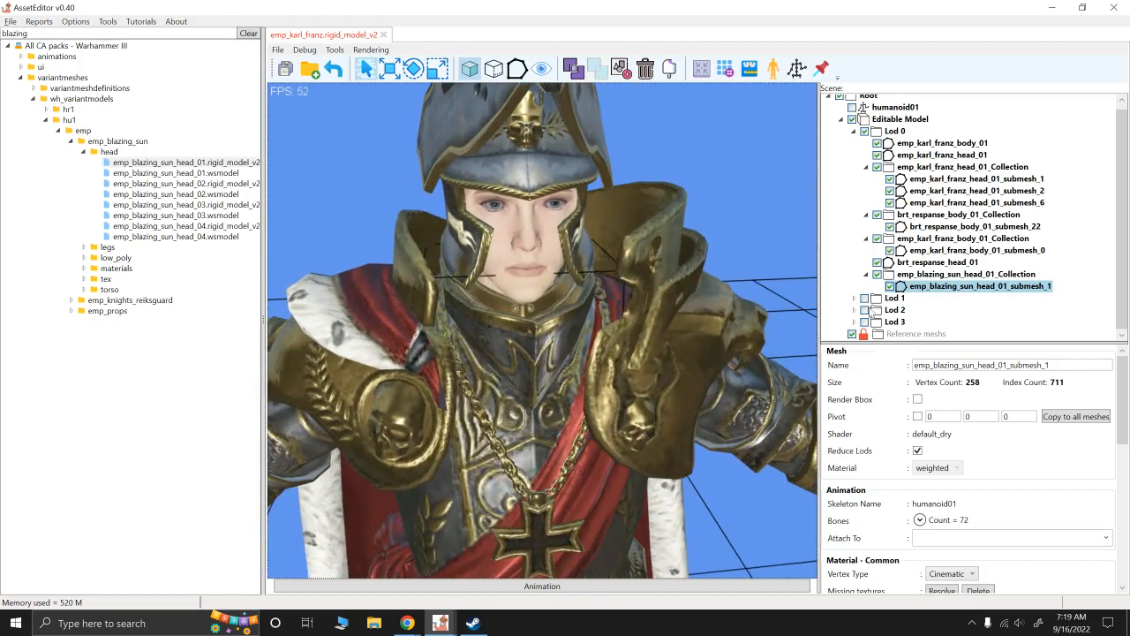
Remove the collar mesh emp_blazing_sun_head_01_submesh_1 from the scene
{"action": "right_click", "coordinate": [943, 286]}
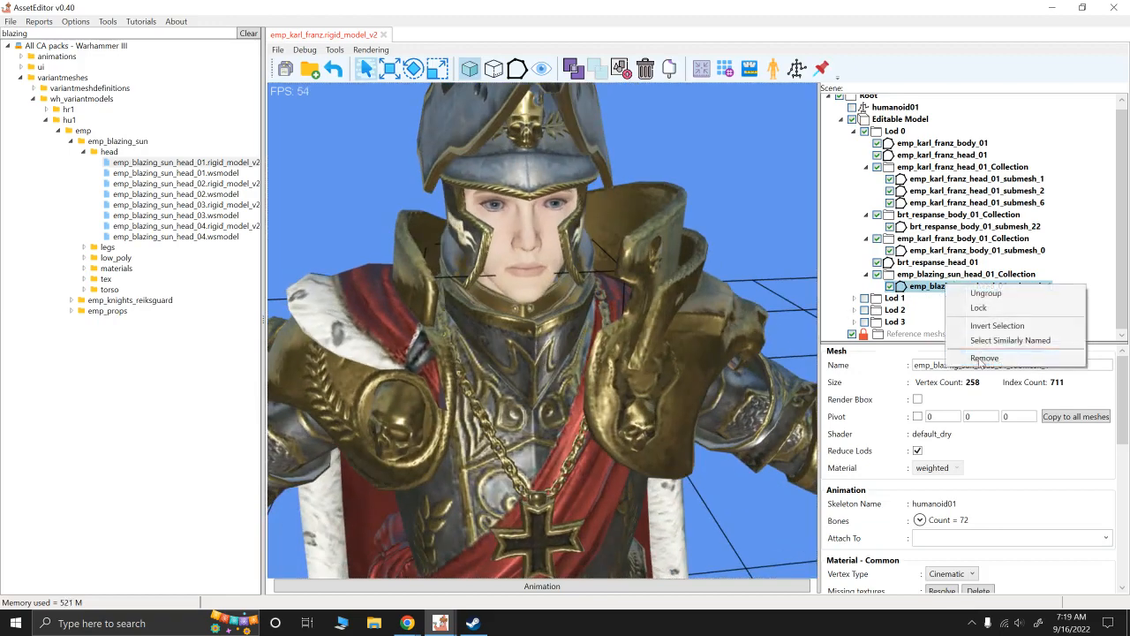
{"action": "left_click", "coordinate": [986, 359]}
{"action": "scroll", "coordinate": [615, 298], "scroll_direction": "down", "scroll_amount": 4}
{"action": "left_click_drag", "start_coordinate": [614, 298], "coordinate": [623, 303], "text": "alt"}
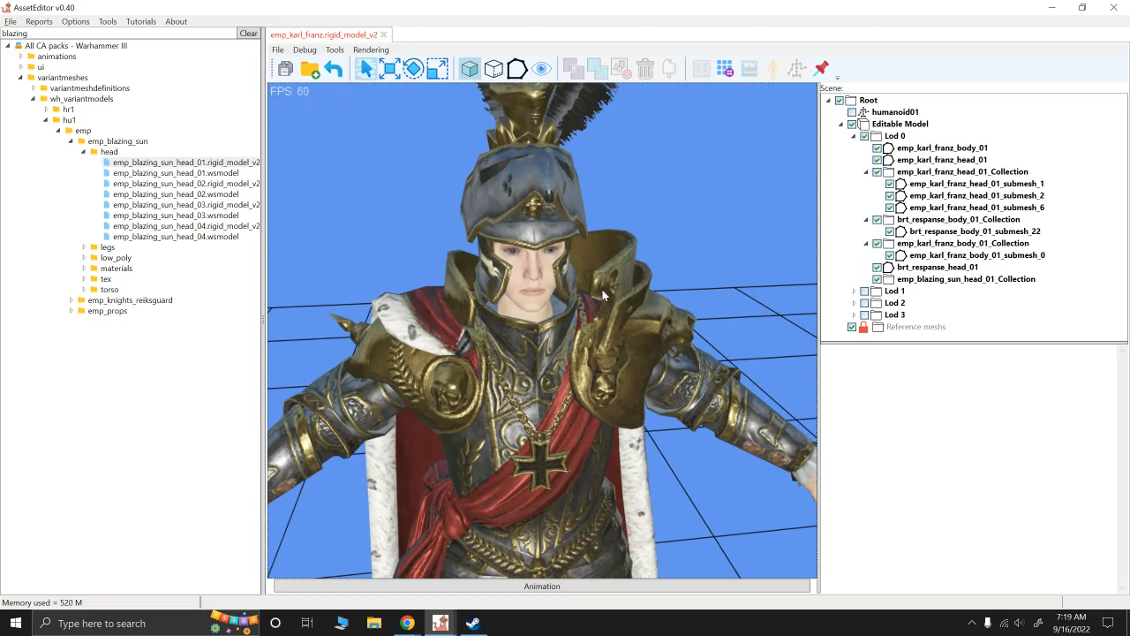
Examine the helmet, face and neck area up close, toggling the visibility of emp_karl_franz_head_01_submesh_6 for comparison
{"action": "scroll", "coordinate": [639, 267], "scroll_direction": "down", "scroll_amount": 4}
{"action": "mouse_move", "coordinate": [630, 276]}
{"action": "left_mouse_down", "text": "alt"}
{"action": "mouse_move", "coordinate": [704, 289]}
{"action": "mouse_move", "coordinate": [614, 282]}
{"action": "left_mouse_up", "text": "alt"}
{"action": "scroll", "coordinate": [495, 287], "scroll_direction": "up", "scroll_amount": 6}
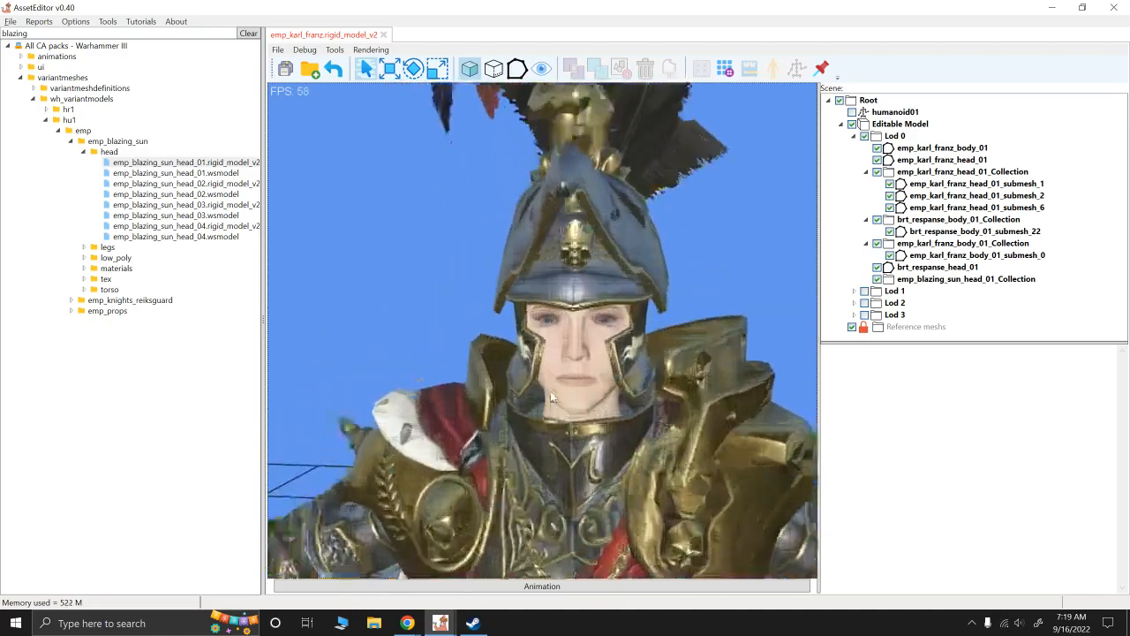
{"action": "left_click_drag", "start_coordinate": [612, 394], "coordinate": [636, 454], "text": "alt"}
{"action": "scroll", "coordinate": [636, 454], "scroll_direction": "up", "scroll_amount": 3}
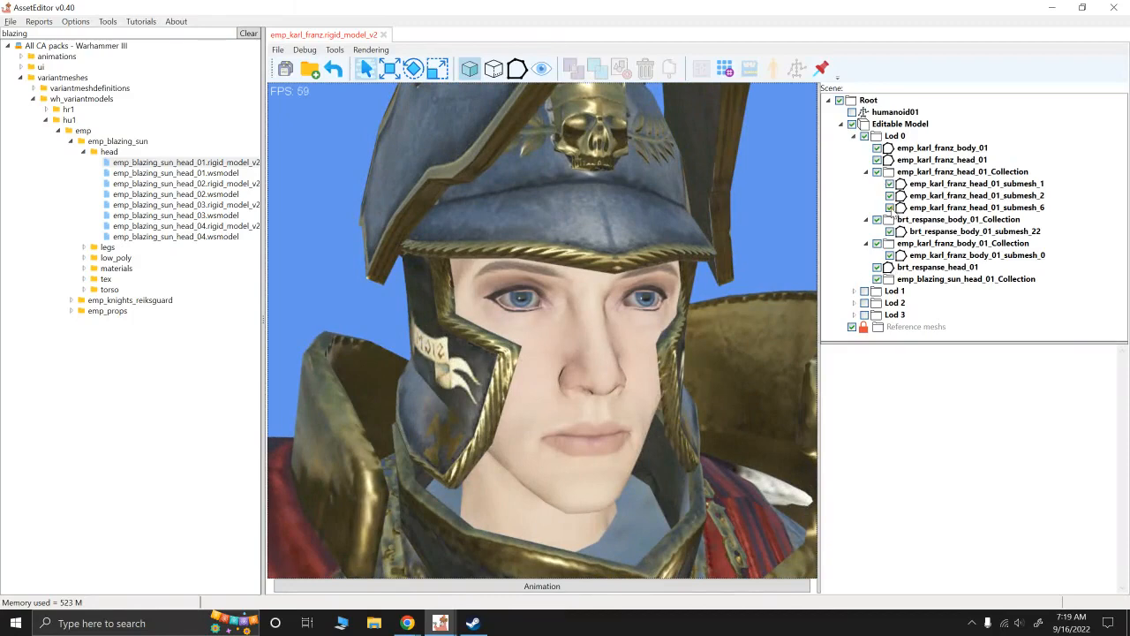
{"action": "left_click", "coordinate": [878, 280]}
{"action": "left_click_drag", "start_coordinate": [812, 220], "coordinate": [574, 290], "text": "alt"}
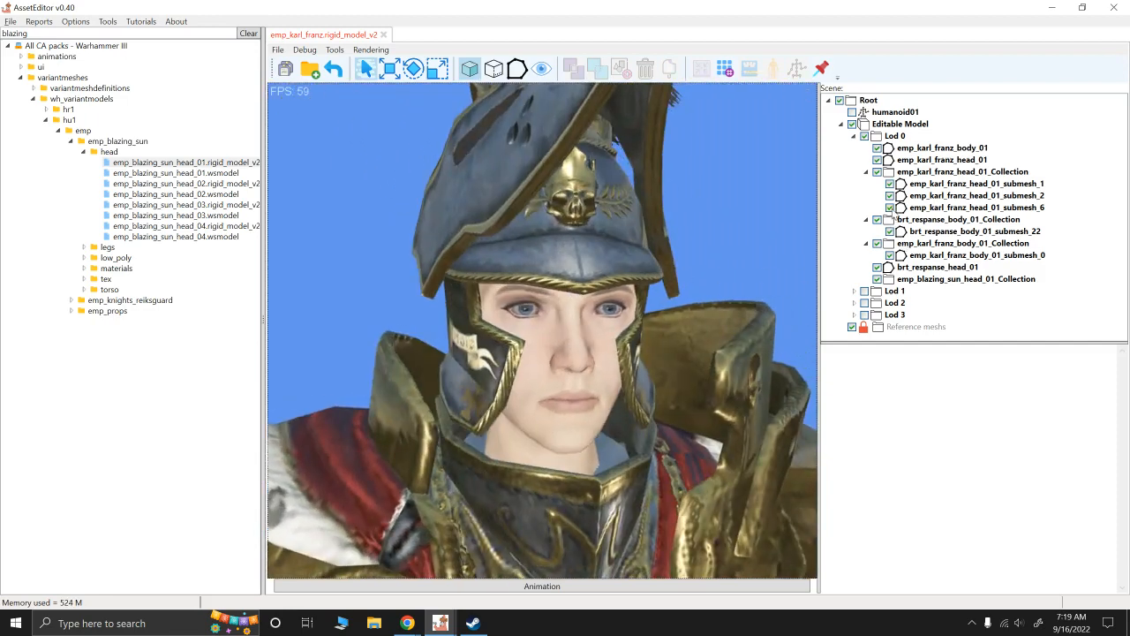
{"action": "left_click", "coordinate": [891, 209]}
{"action": "left_click", "coordinate": [891, 208]}
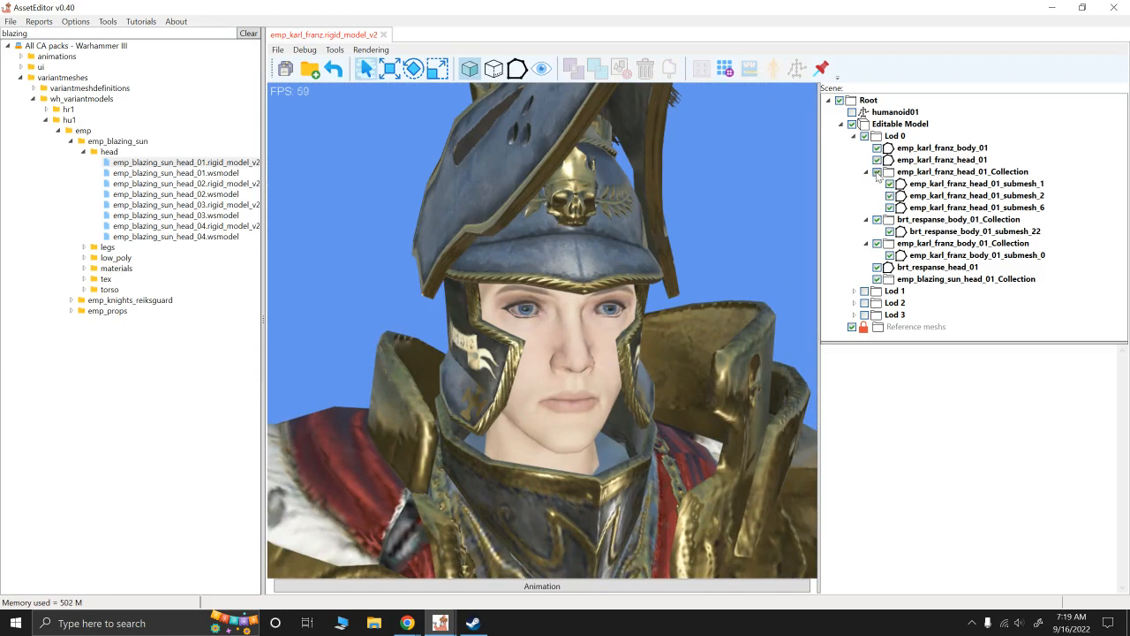
Hide emp_karl_franz_head_01 and brt_respanse_head_01 so the submeshes in emp_karl_franz_head_01_Collection can be viewed inside the helmet
{"action": "left_click", "coordinate": [877, 172]}
{"action": "left_click", "coordinate": [877, 159]}
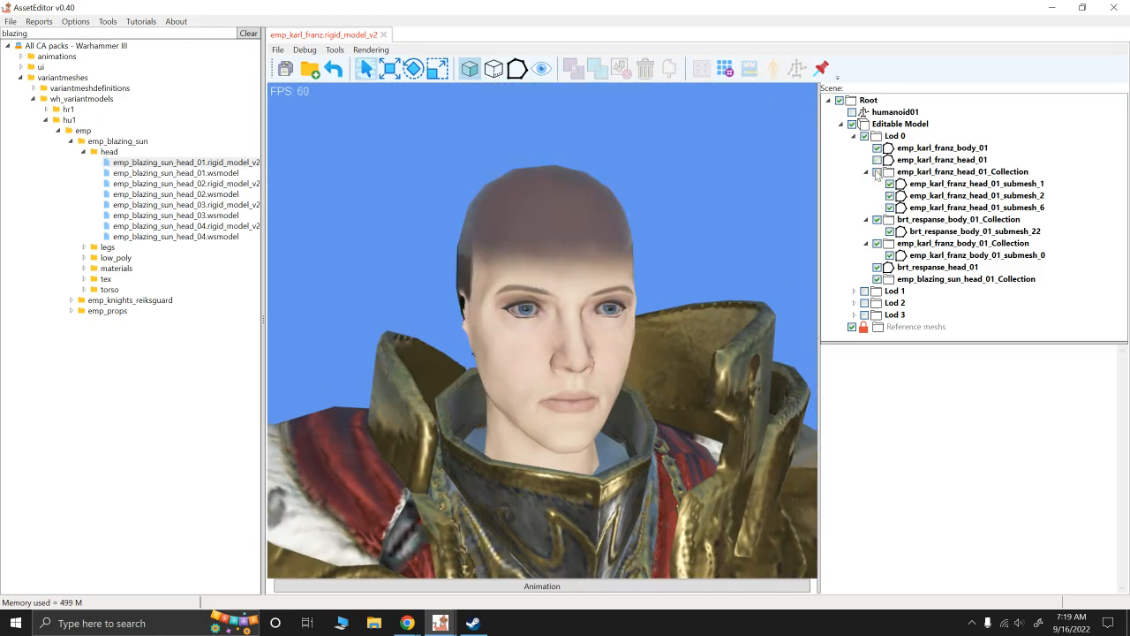
{"action": "left_click", "coordinate": [877, 268]}
{"action": "left_click", "coordinate": [877, 279]}
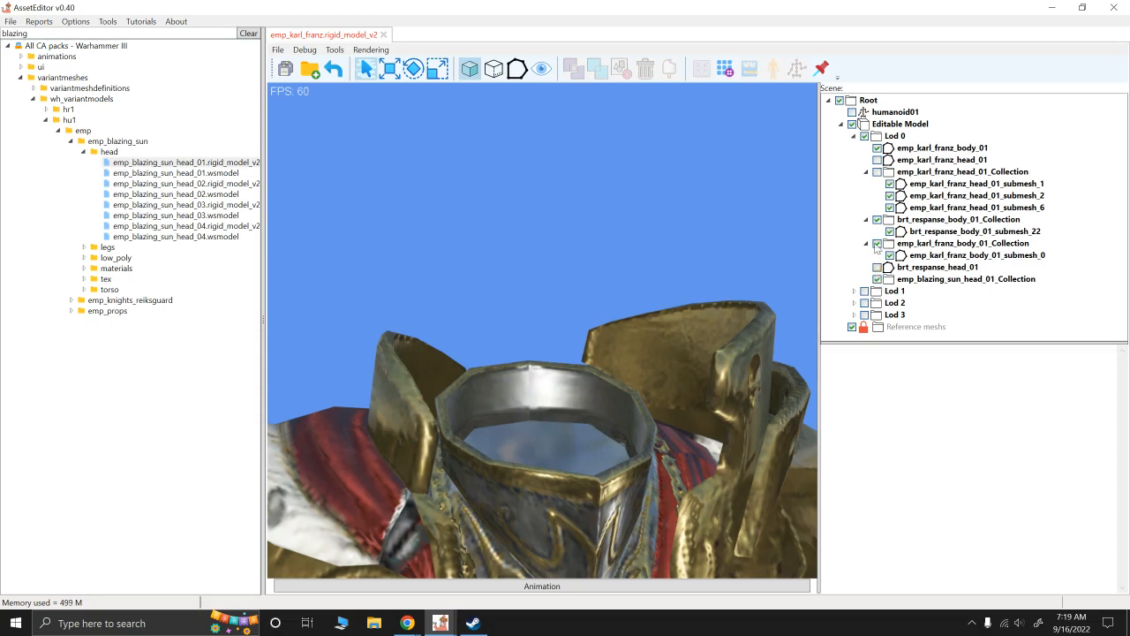
{"action": "left_click", "coordinate": [877, 172]}
{"action": "scroll", "coordinate": [670, 244], "scroll_direction": "up", "scroll_amount": 2}
{"action": "scroll", "coordinate": [599, 301], "scroll_direction": "up", "scroll_amount": 2}
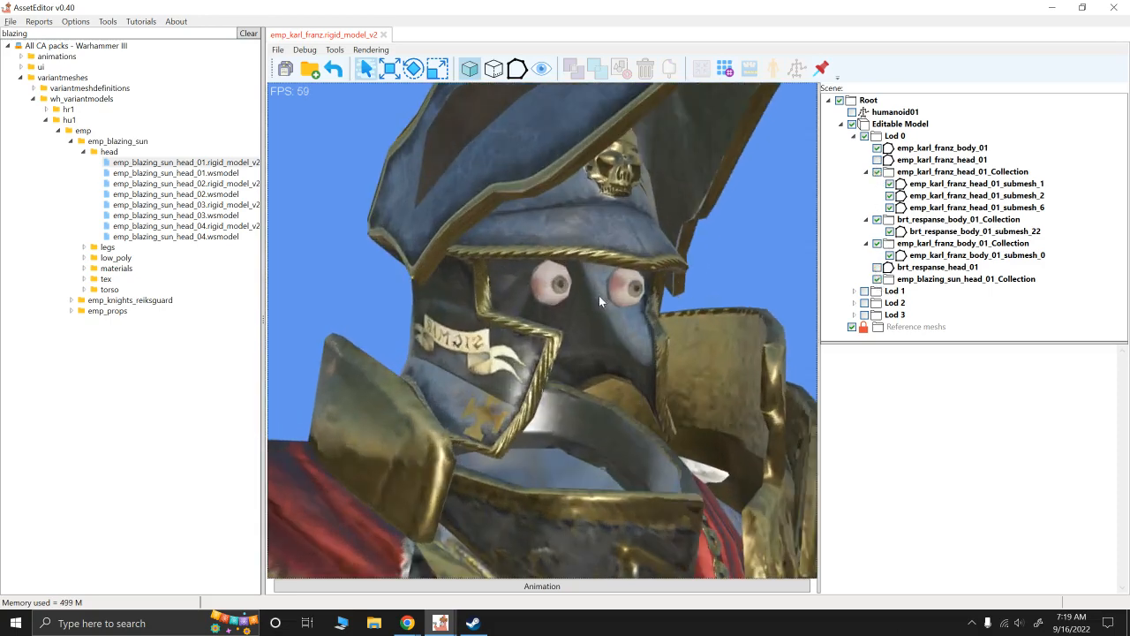
Show brt_respanse_head_01 again and compare its eyes up close with the two Karl Franz eyeball meshes
{"action": "left_click", "coordinate": [562, 291]}
{"action": "left_click", "coordinate": [633, 294], "text": "shift"}
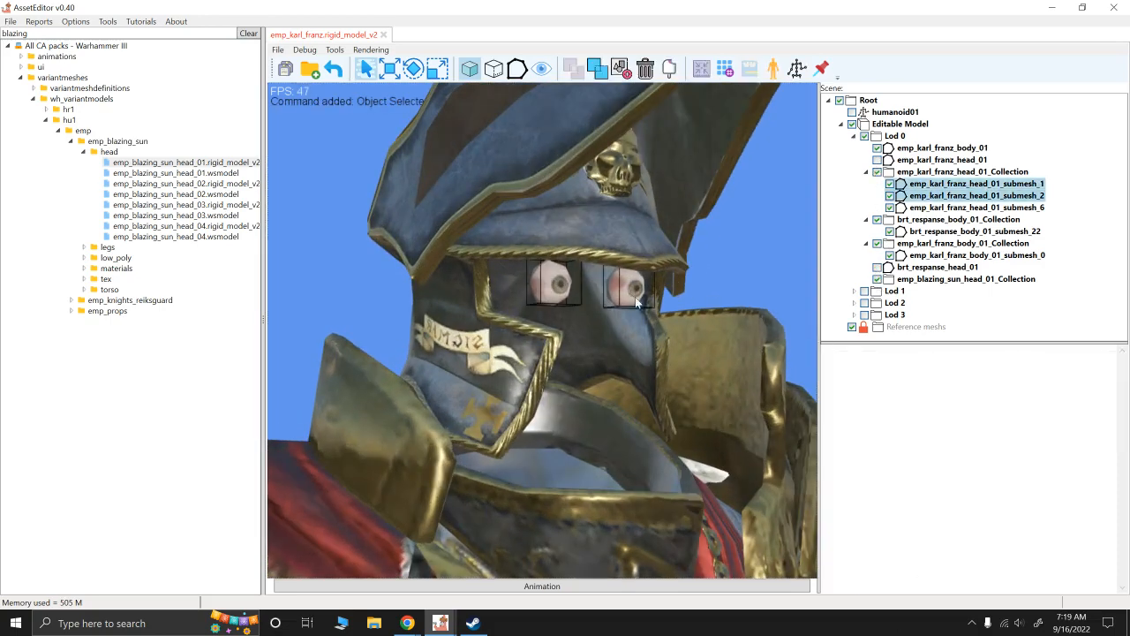
{"action": "left_click_drag", "start_coordinate": [635, 297], "coordinate": [634, 331], "text": "alt"}
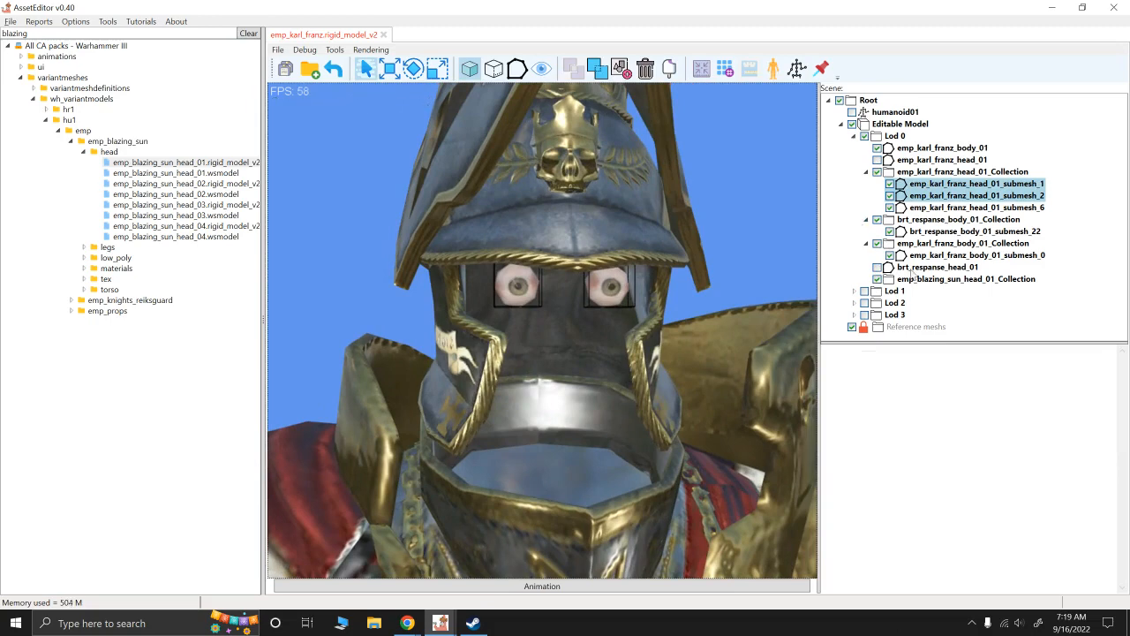
{"action": "left_click", "coordinate": [918, 267]}
{"action": "left_click", "coordinate": [877, 267]}
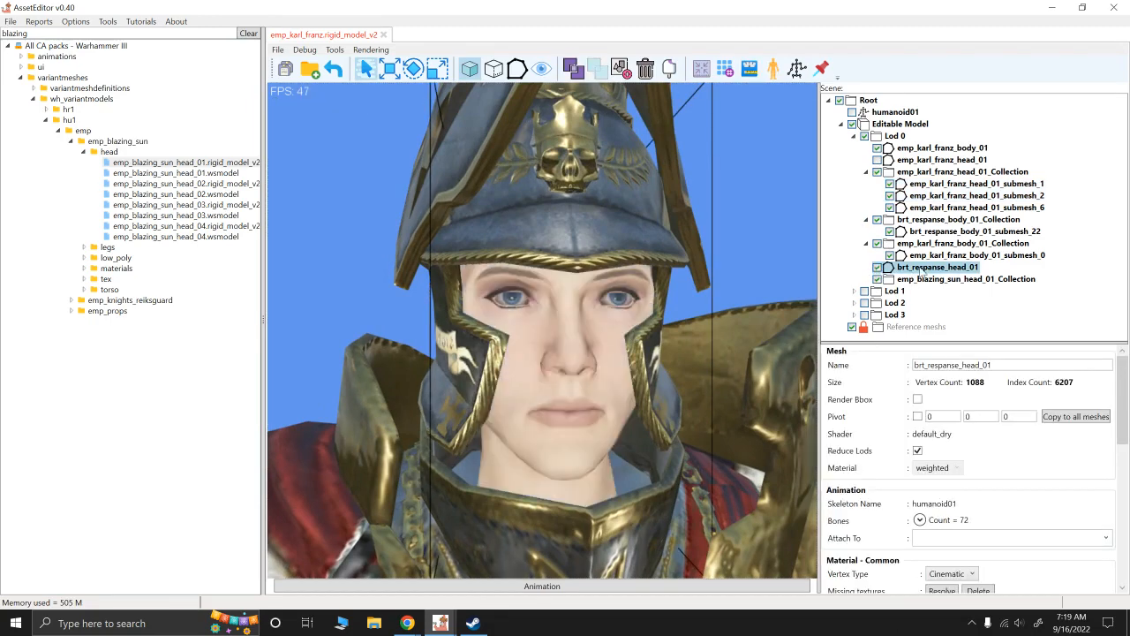
{"action": "scroll", "coordinate": [603, 214], "scroll_direction": "up", "scroll_amount": 8}
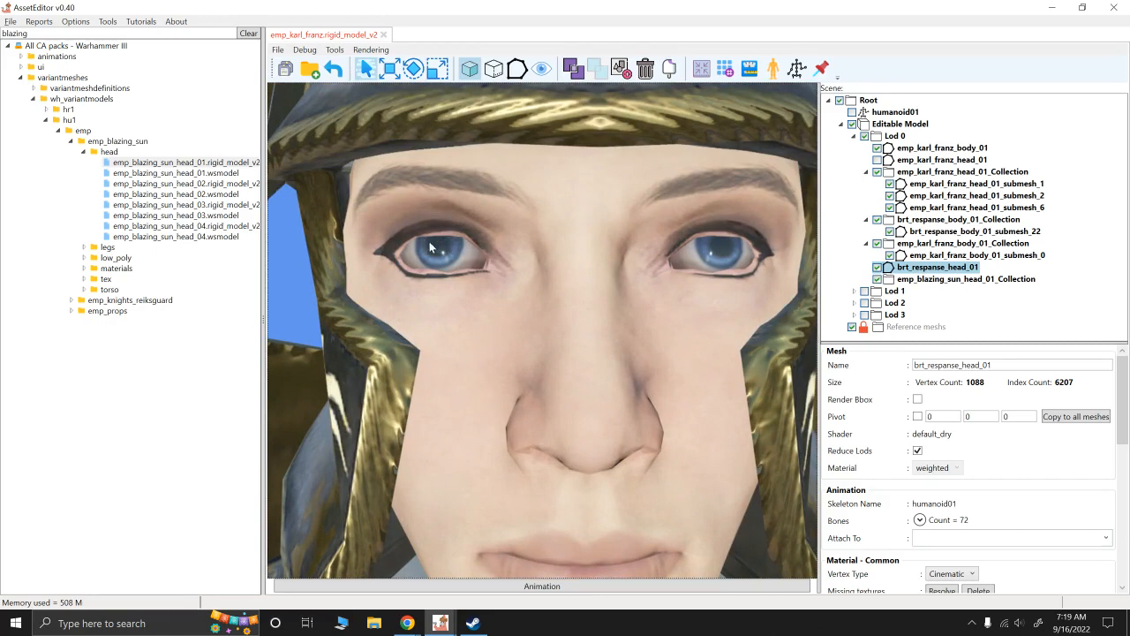
{"action": "scroll", "coordinate": [576, 251], "scroll_direction": "down", "scroll_amount": 8}
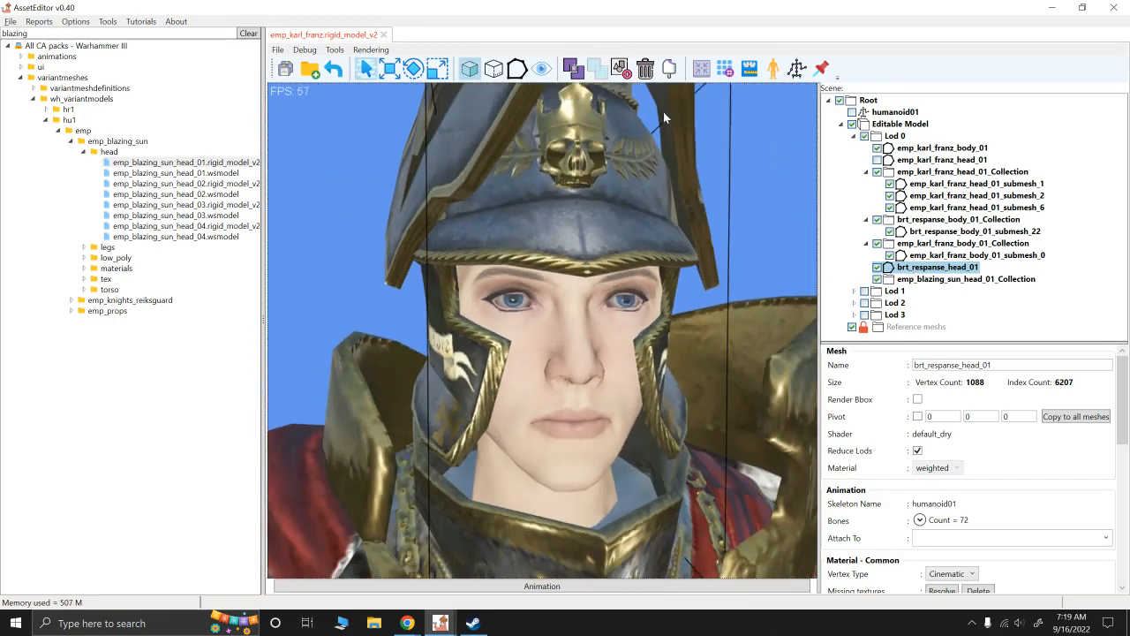
Divide brt_respanse_head_01 into submeshes and hide its two eye meshes, submesh_7 and submesh_8
{"action": "left_click", "coordinate": [573, 69]}
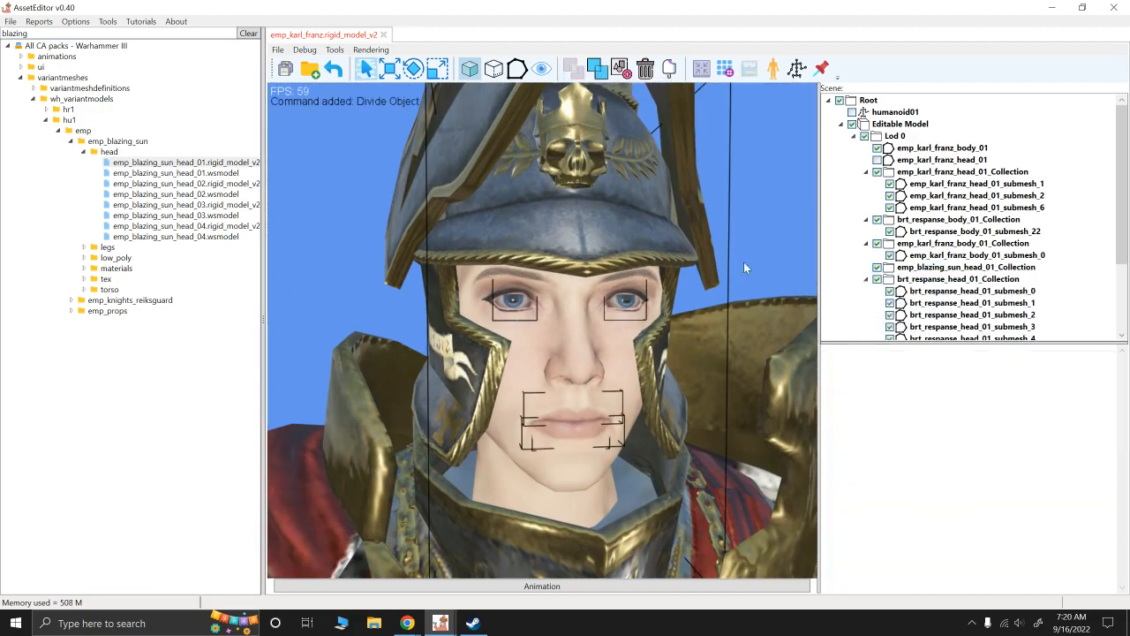
{"action": "left_click", "coordinate": [629, 304]}
{"action": "left_click", "coordinate": [507, 305], "text": "ctrl"}
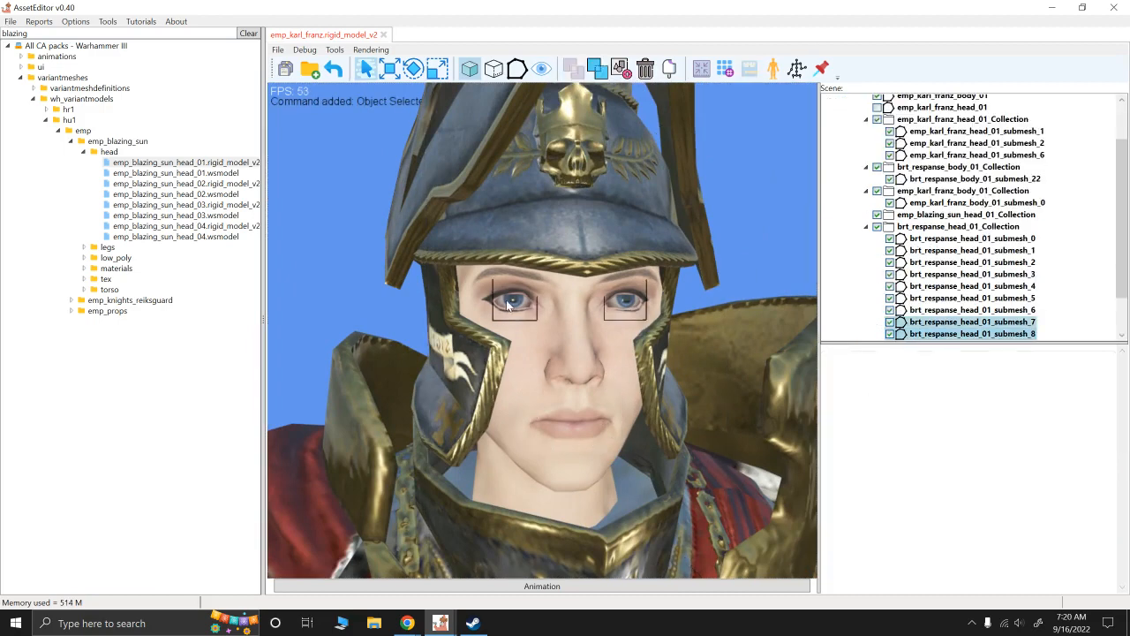
{"action": "left_click", "coordinate": [890, 322]}
{"action": "left_click", "coordinate": [890, 334]}
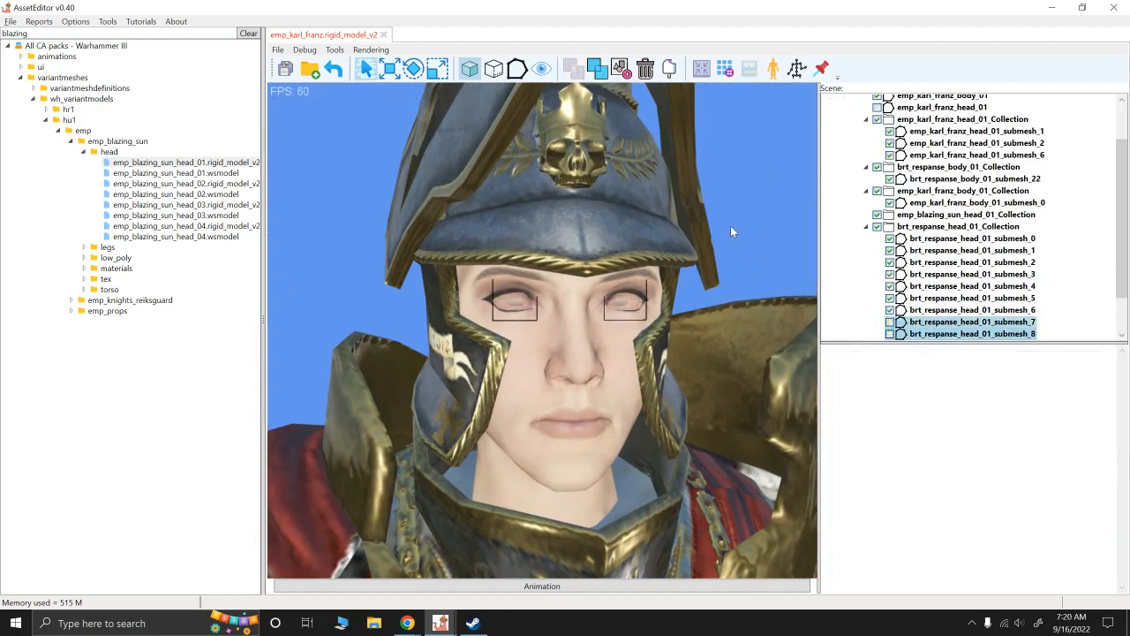
{"action": "left_click", "coordinate": [754, 222]}
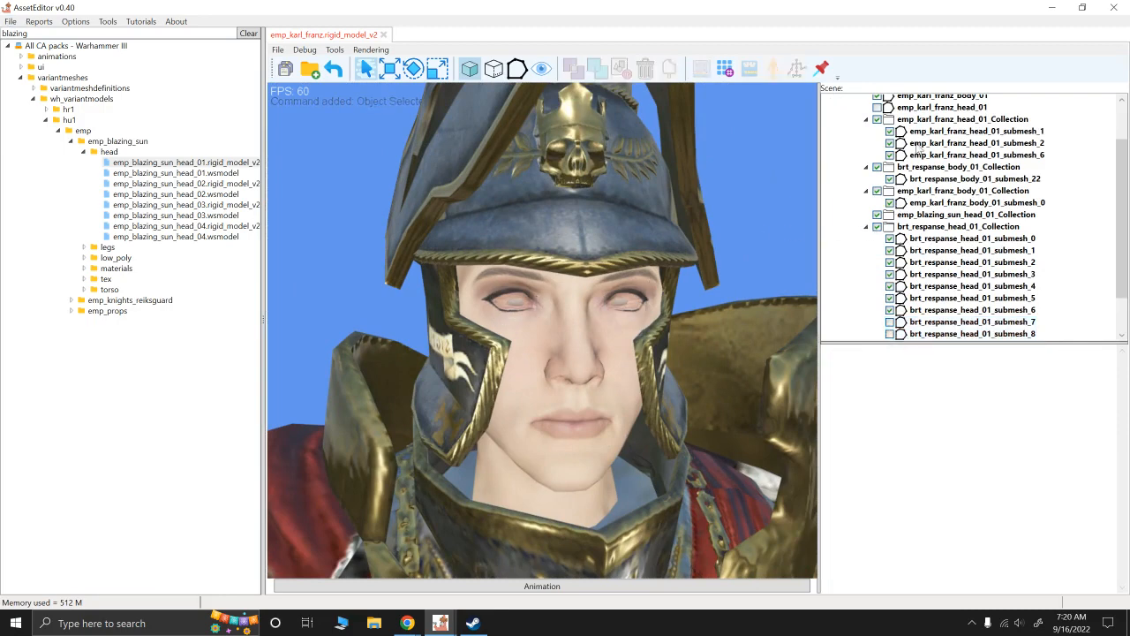
Move both Karl Franz eyes, emp_karl_franz_head_01_submesh_1 and submesh_2, forward along Z into Repanse's eye sockets
{"action": "left_click", "coordinate": [917, 132]}
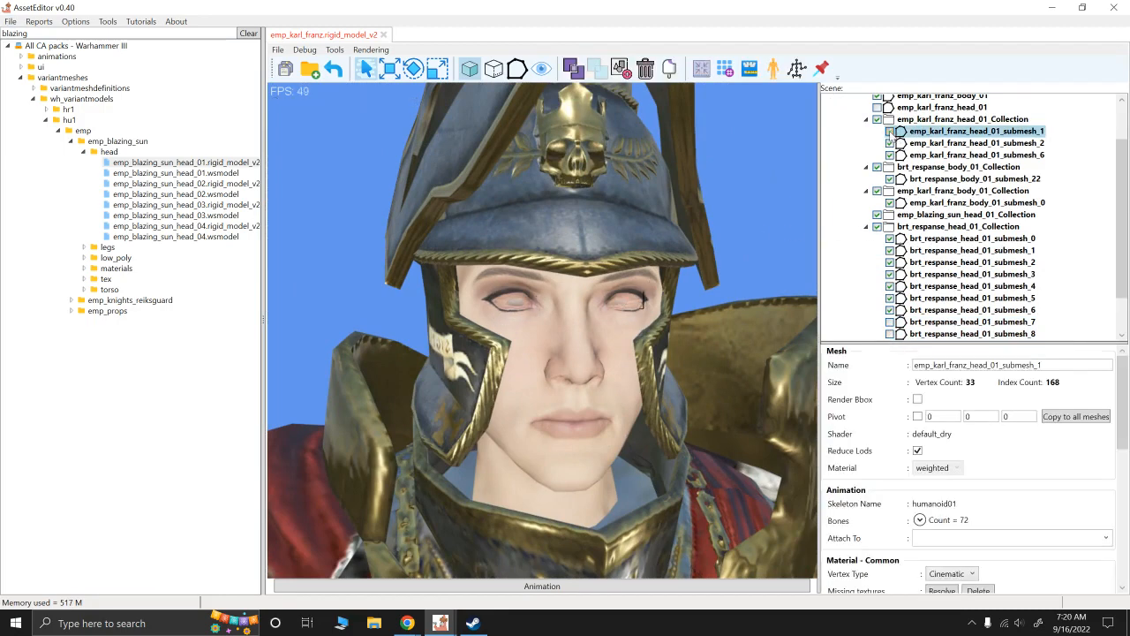
{"action": "left_click", "coordinate": [927, 144], "text": "ctrl"}
{"action": "left_click_drag", "start_coordinate": [748, 163], "coordinate": [396, 81], "text": "alt"}
{"action": "left_click", "coordinate": [390, 71]}
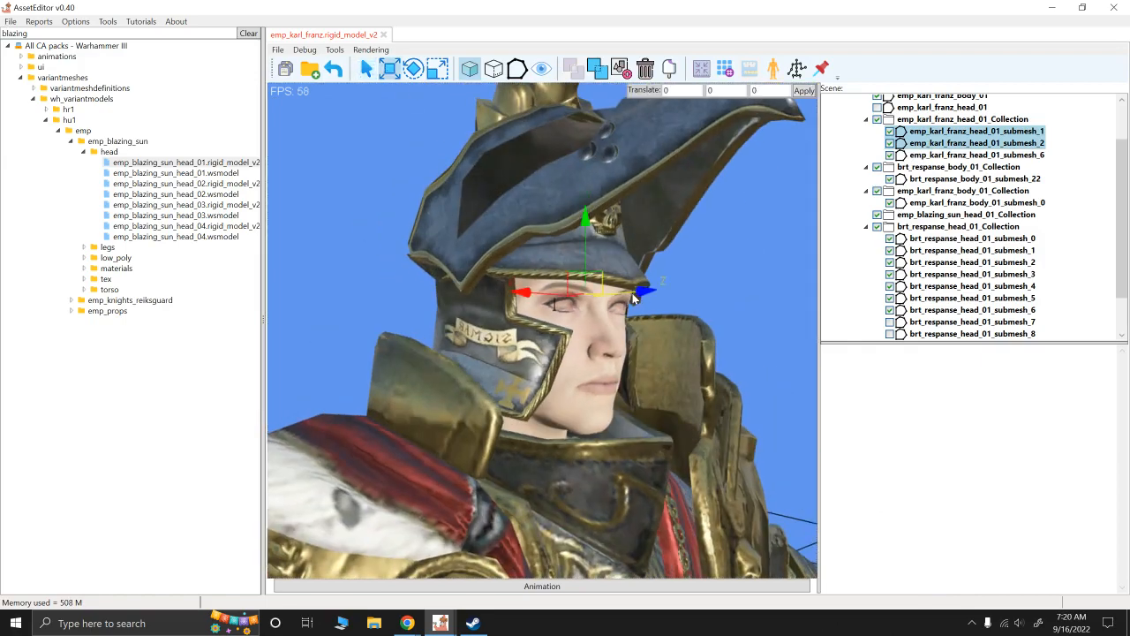
{"action": "left_click_drag", "start_coordinate": [657, 291], "coordinate": [657, 294]}
{"action": "left_click_drag", "start_coordinate": [663, 314], "coordinate": [603, 347], "text": "alt"}
Adjust the height of both Karl Franz eye meshes to line up with Repanse's eye openings
{"action": "scroll", "coordinate": [660, 367], "scroll_direction": "up", "scroll_amount": 2}
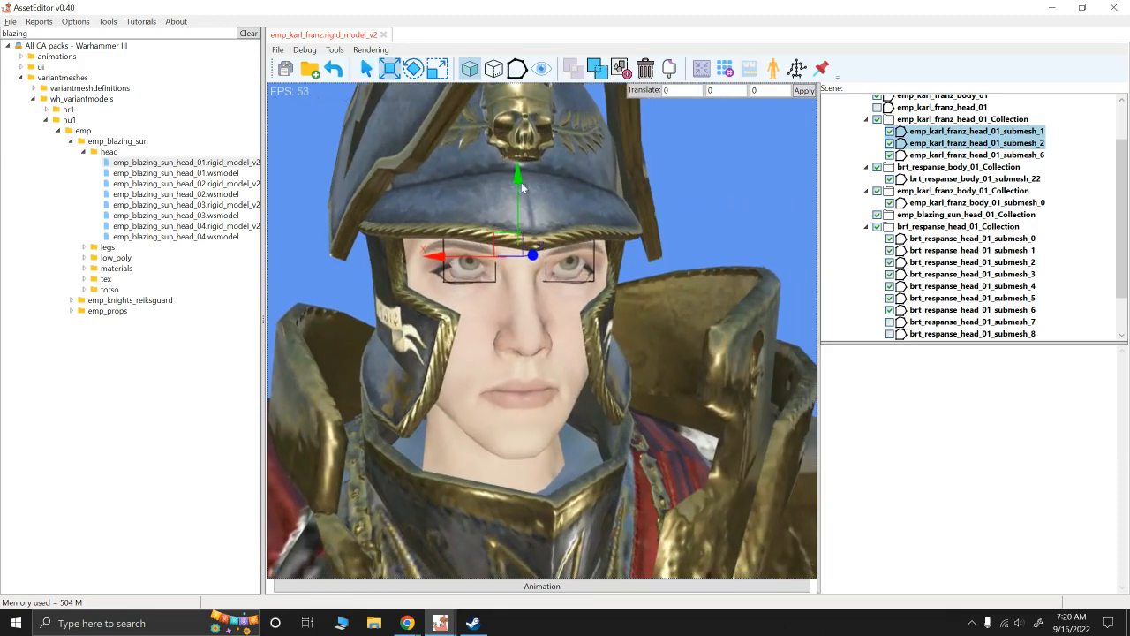
{"action": "left_click_drag", "start_coordinate": [518, 174], "coordinate": [644, 270]}
{"action": "left_click_drag", "start_coordinate": [692, 341], "coordinate": [576, 350], "text": "alt"}
{"action": "right_click_drag", "start_coordinate": [531, 301], "coordinate": [599, 322], "text": "alt"}
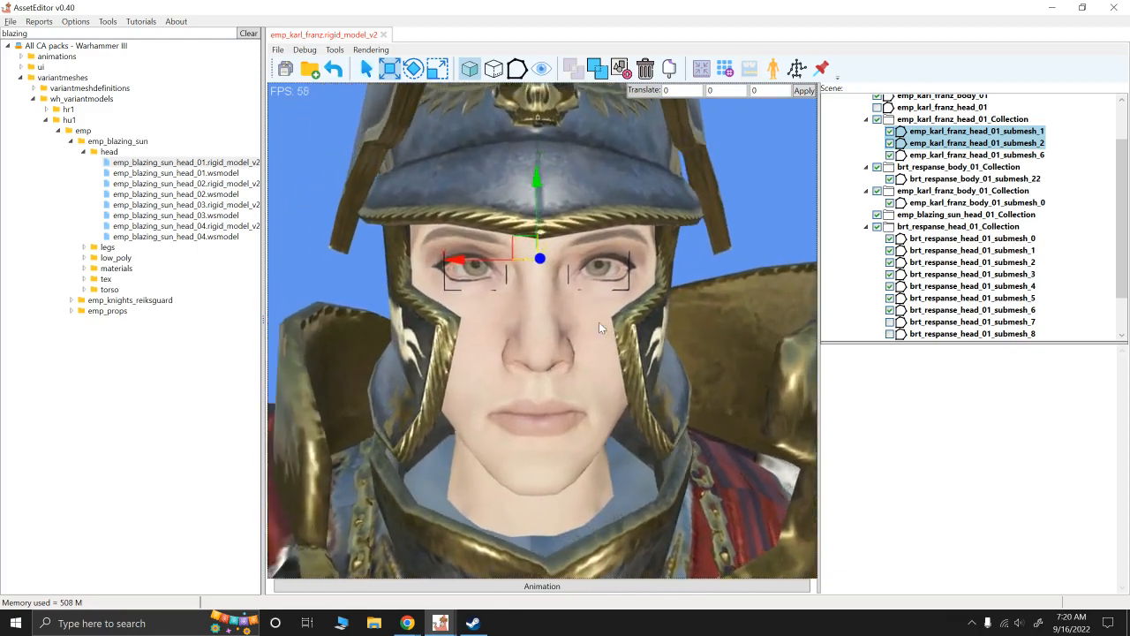
Shift the eye mesh emp_karl_franz_head_01_submesh_1 slightly outward along X to centre it in its socket
{"action": "scroll", "coordinate": [599, 322], "scroll_direction": "up", "scroll_amount": 1, "text": "alt"}
{"action": "left_click", "coordinate": [618, 258]}
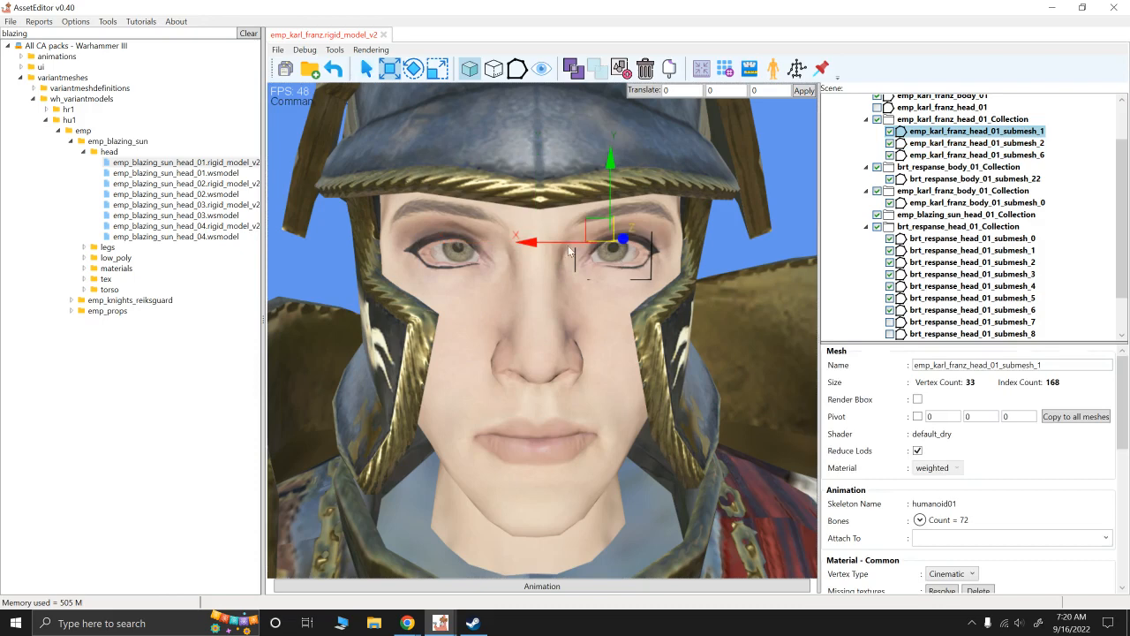
{"action": "left_click_drag", "start_coordinate": [543, 250], "coordinate": [549, 248]}
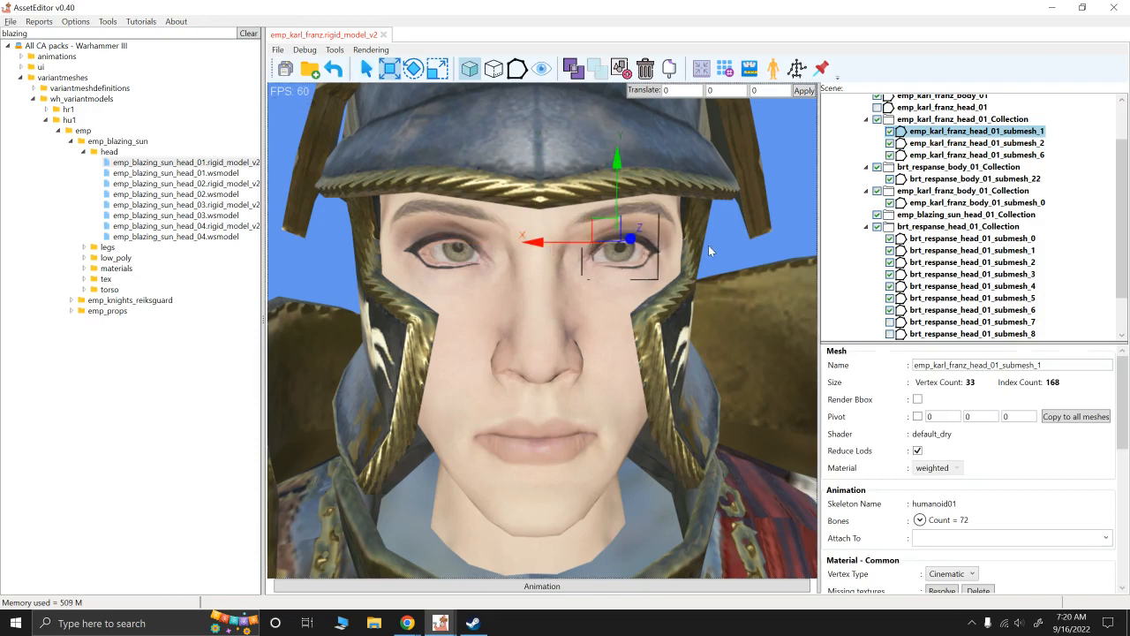
{"action": "scroll", "coordinate": [733, 261], "scroll_direction": "up", "scroll_amount": 5}
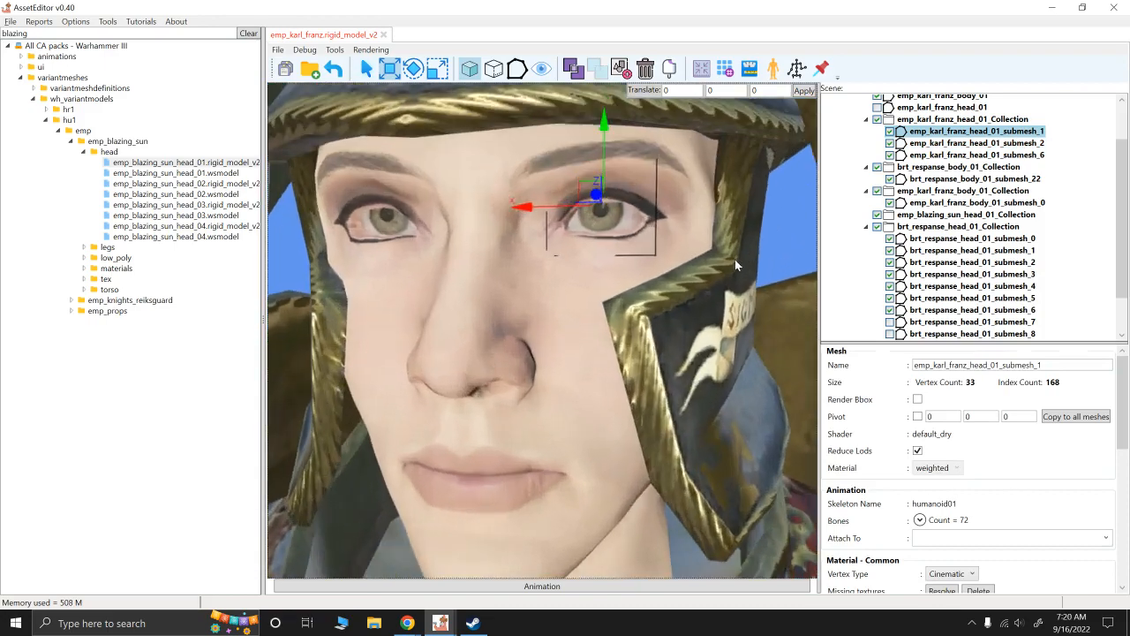
{"action": "scroll", "coordinate": [735, 285], "scroll_direction": "up", "scroll_amount": 2}
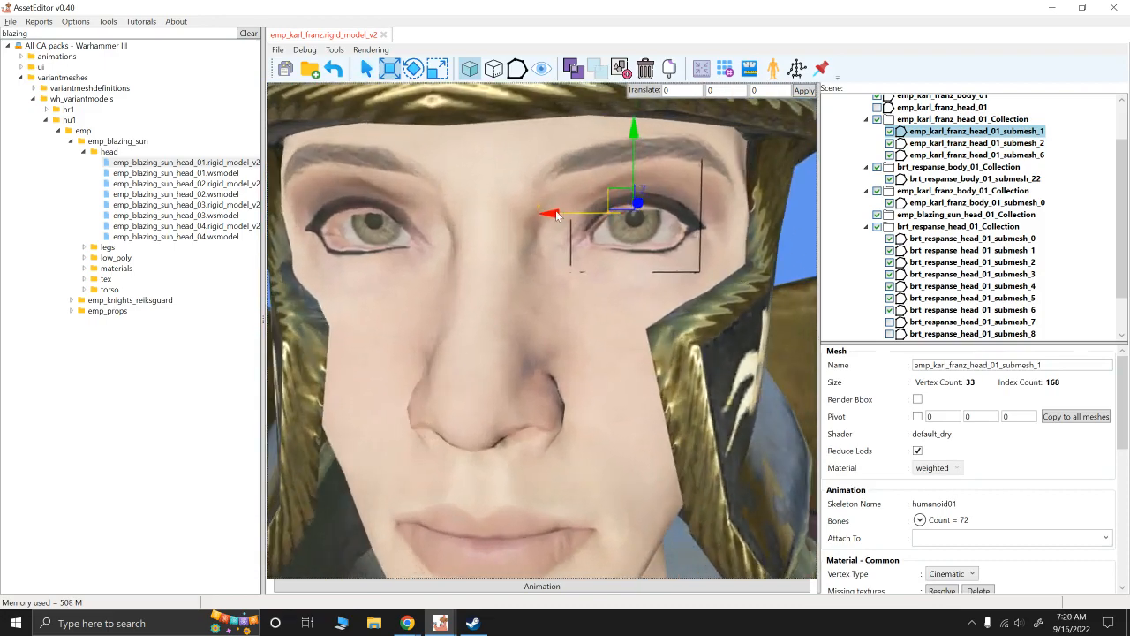
{"action": "left_click_drag", "start_coordinate": [556, 214], "coordinate": [558, 217]}
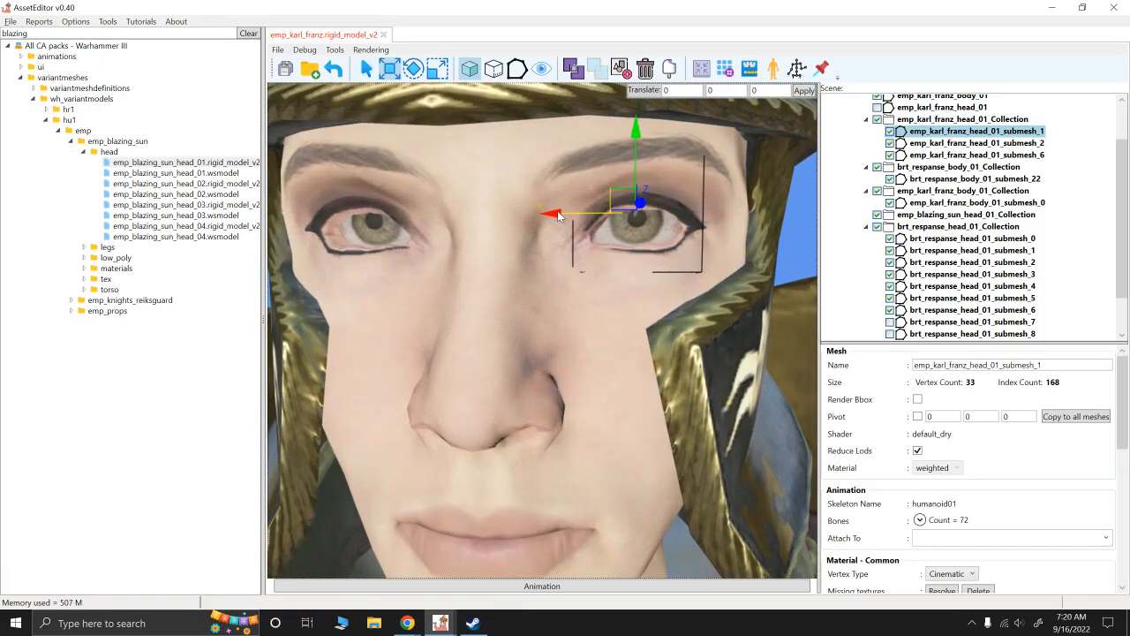
{"action": "left_click_drag", "start_coordinate": [558, 216], "coordinate": [560, 218]}
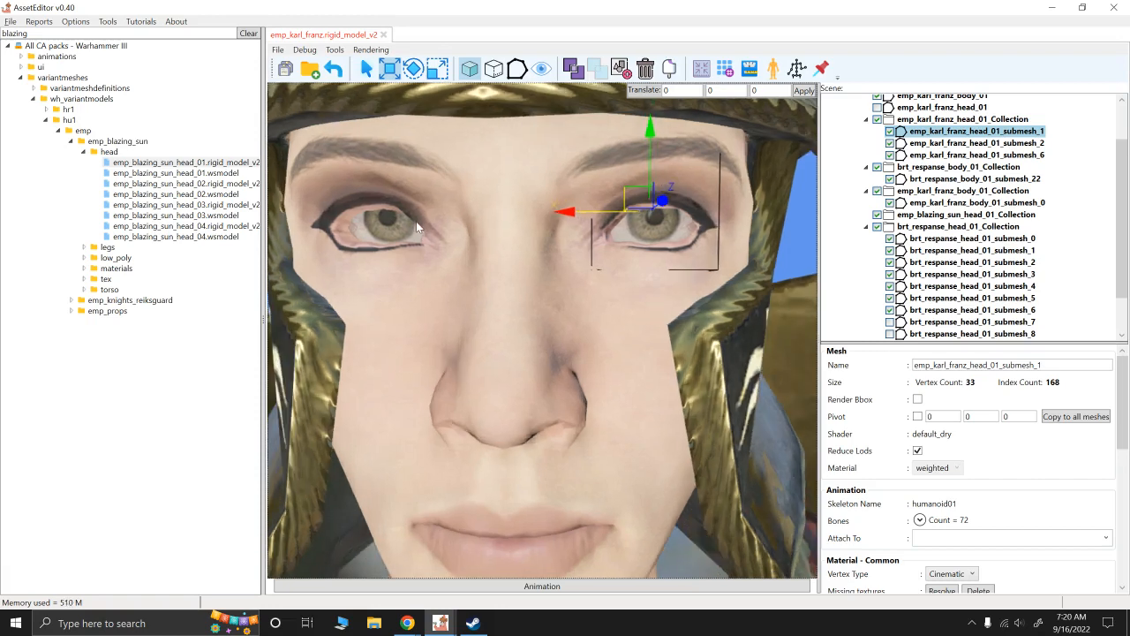
Shift the other eye mesh, emp_karl_franz_head_01_submesh_2, outward along X to centre it in its socket
{"action": "left_click", "coordinate": [389, 235]}
{"action": "left_click_drag", "start_coordinate": [321, 216], "coordinate": [310, 217]}
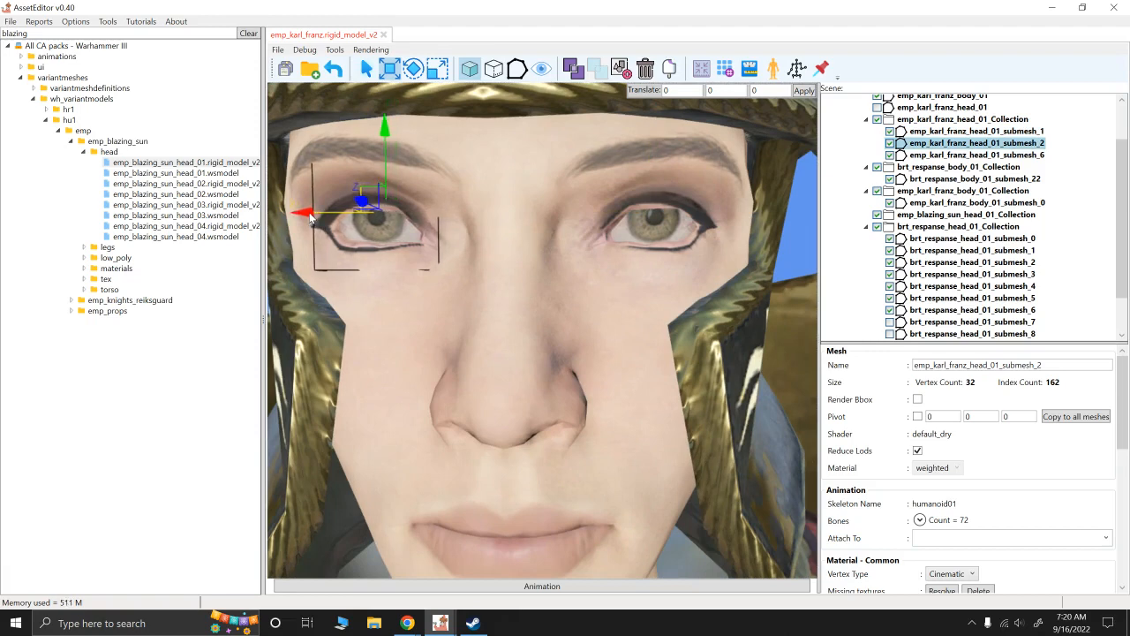
{"action": "scroll", "coordinate": [489, 289], "scroll_direction": "down", "scroll_amount": 3, "text": "alt"}
{"action": "left_click_drag", "start_coordinate": [489, 290], "coordinate": [427, 258], "text": "alt"}
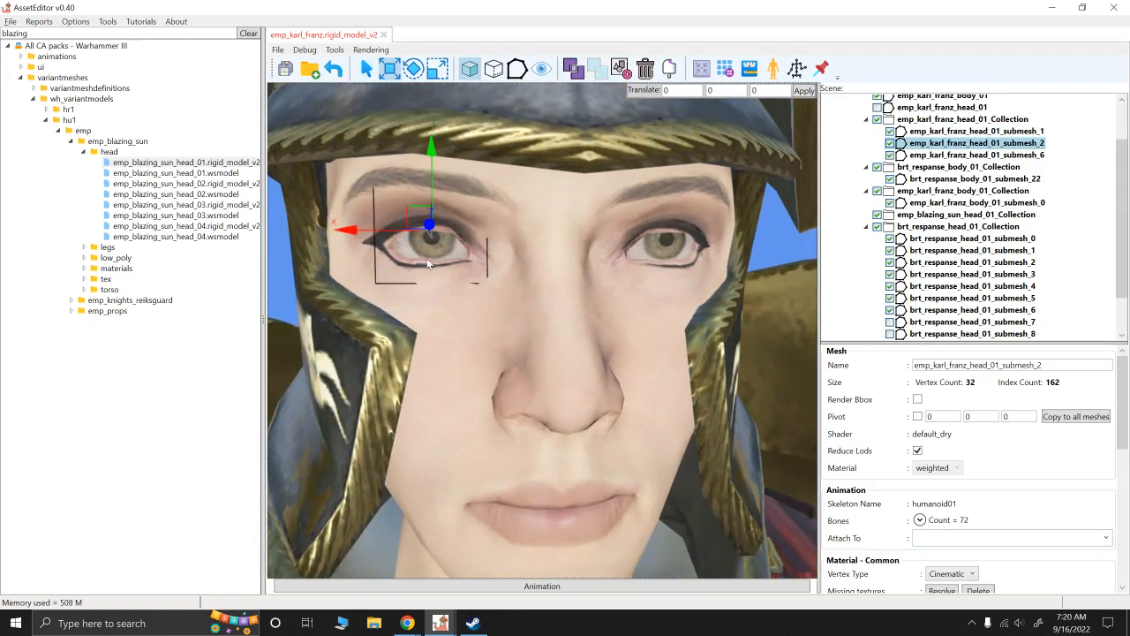
Try nudging emp_karl_franz_head_01_submesh_2 slightly further outward and undo that nudge
{"action": "left_click_drag", "start_coordinate": [354, 238], "coordinate": [350, 236]}
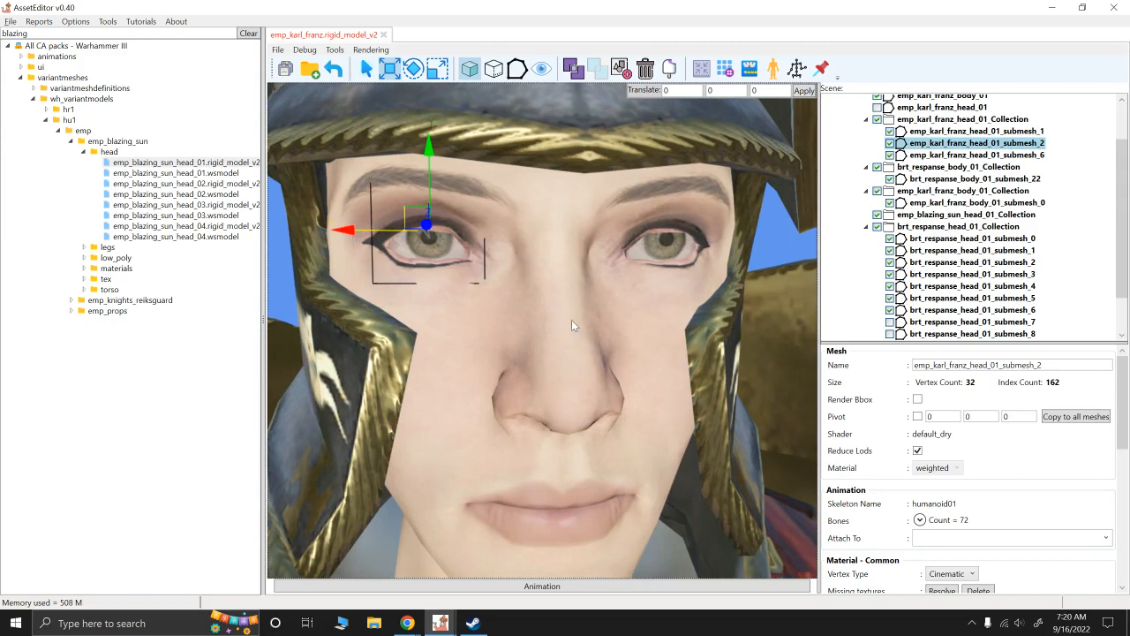
{"action": "key", "text": "ctrl+z"}
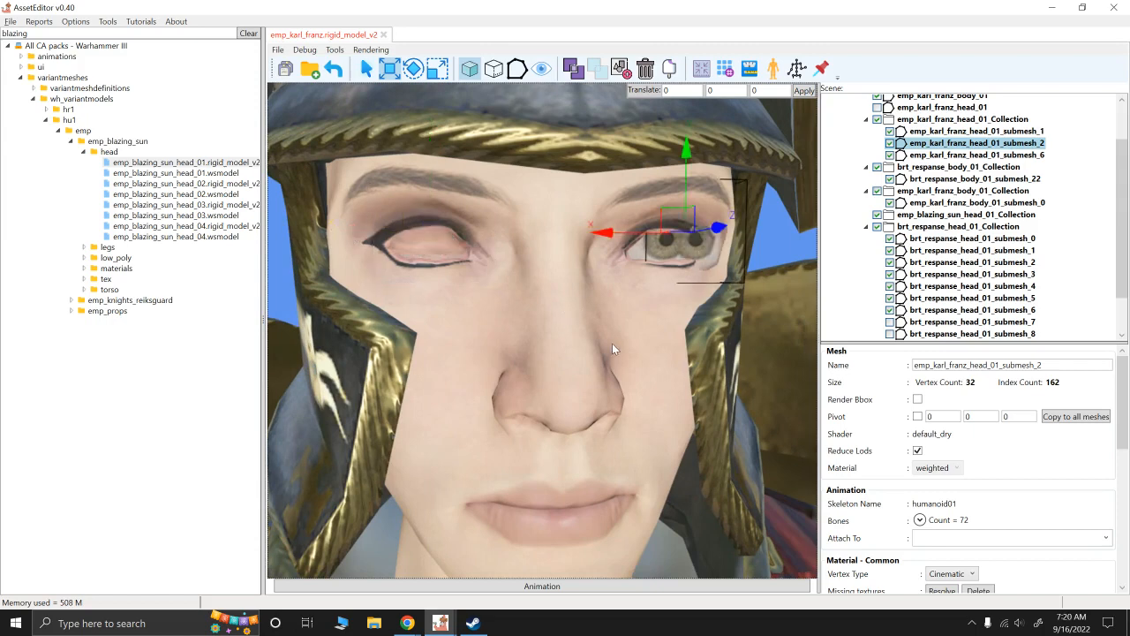
{"action": "key", "text": "ctrl+y"}
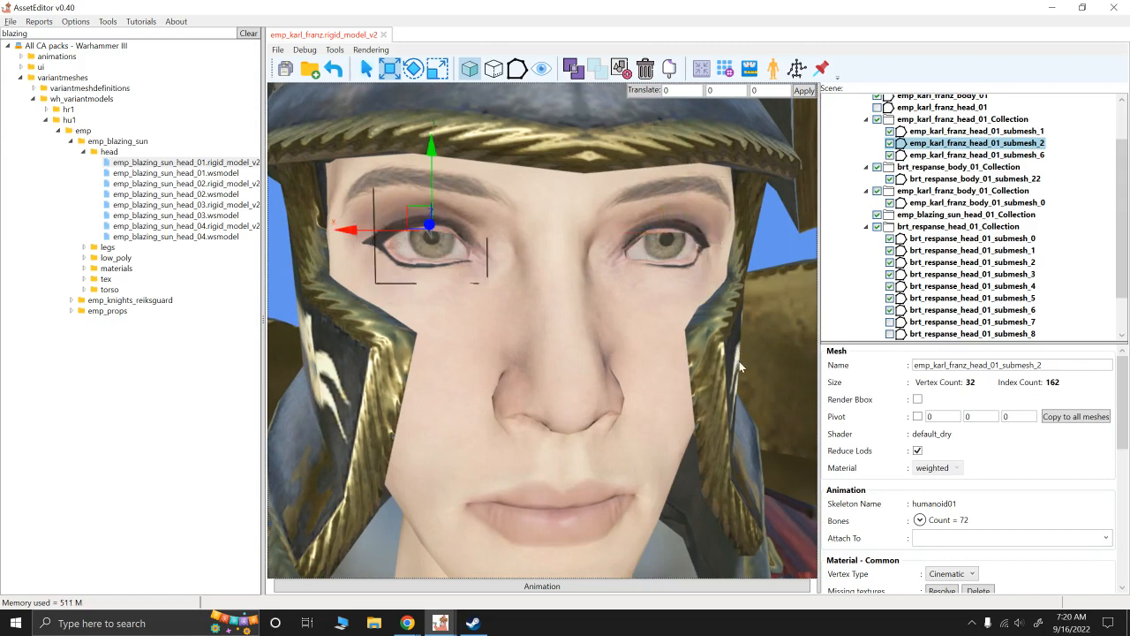
Select emp_karl_franz_head_01_submesh_1 and submesh_2 together and fine-tune their depth along Z in the sockets
{"action": "left_click_drag", "start_coordinate": [746, 378], "coordinate": [697, 361], "text": "alt"}
{"action": "scroll", "coordinate": [672, 393], "scroll_direction": "down", "scroll_amount": 5}
{"action": "left_click", "coordinate": [742, 263]}
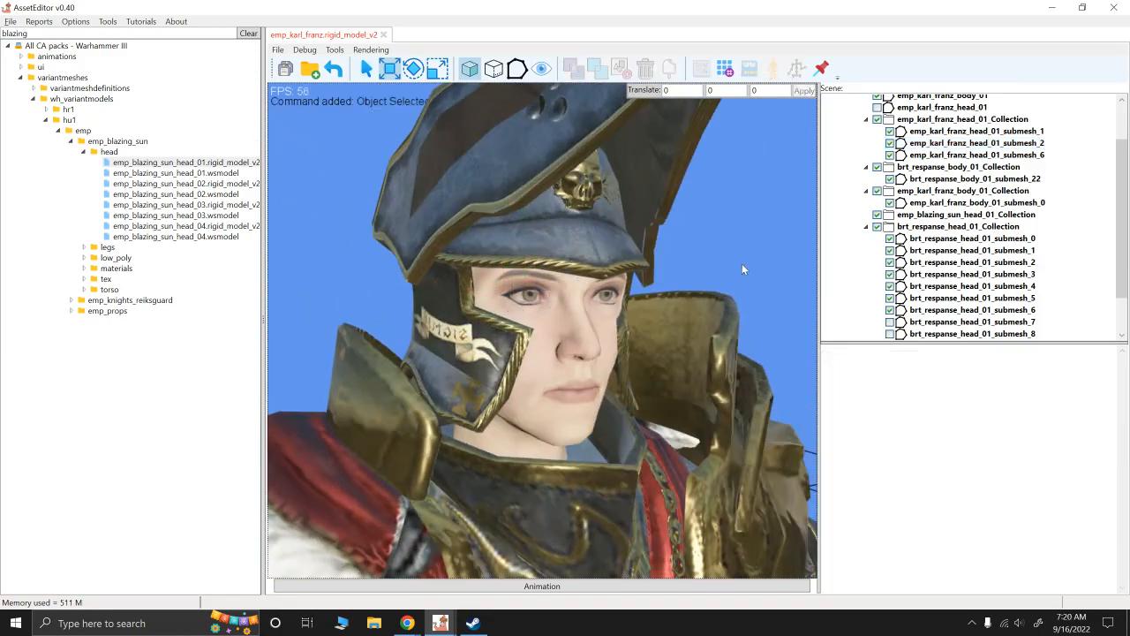
{"action": "left_click_drag", "start_coordinate": [742, 263], "coordinate": [529, 283], "text": "alt"}
{"action": "scroll", "coordinate": [745, 323], "scroll_direction": "up", "scroll_amount": 4}
{"action": "left_click", "coordinate": [526, 280]}
{"action": "left_click", "coordinate": [665, 311], "text": "ctrl"}
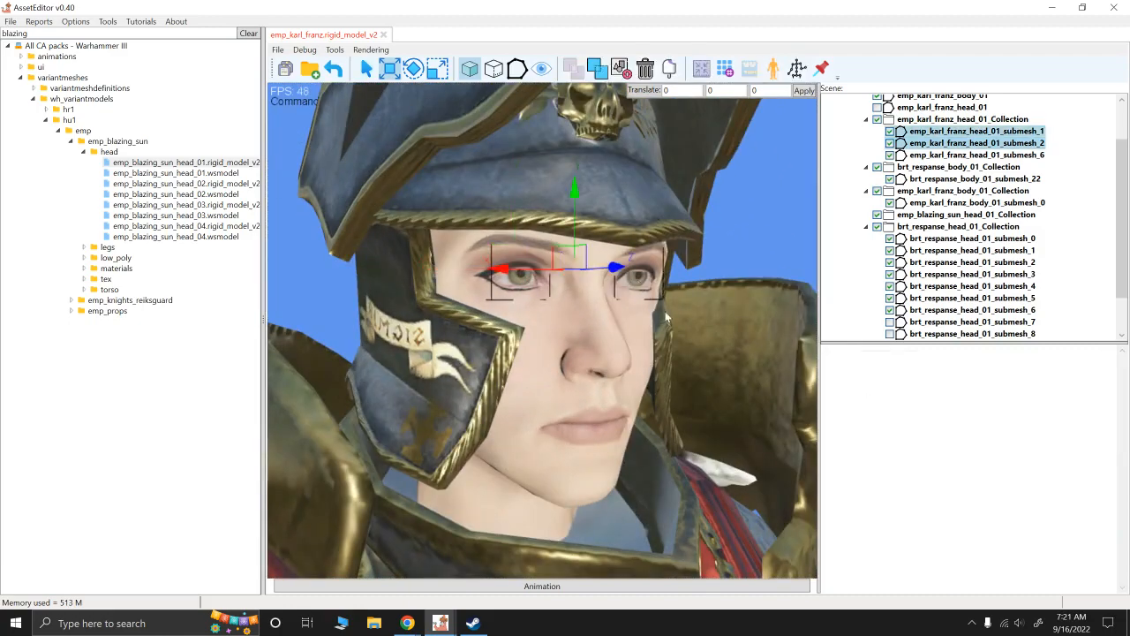
{"action": "left_click_drag", "start_coordinate": [665, 311], "coordinate": [720, 343], "text": "alt"}
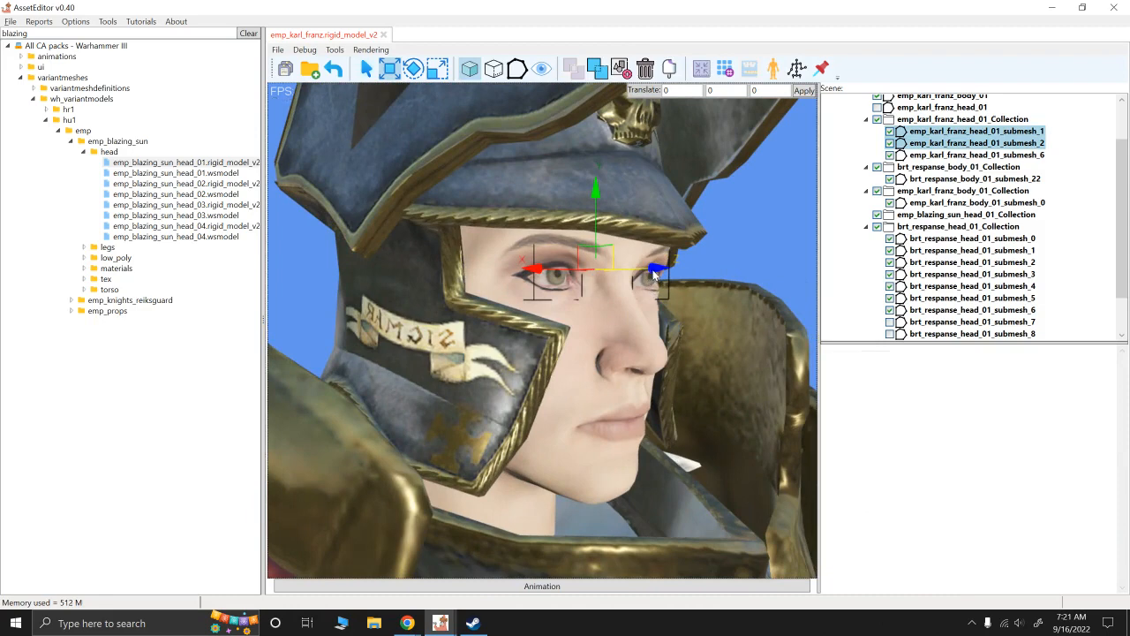
{"action": "left_click_drag", "start_coordinate": [653, 270], "coordinate": [655, 278]}
Clear the selection and examine how the eyes sit in Repanse's sockets from a distance and up close
{"action": "scroll", "coordinate": [730, 371], "scroll_direction": "down", "scroll_amount": 3}
{"action": "left_click_drag", "start_coordinate": [730, 371], "coordinate": [686, 369], "text": "alt"}
{"action": "scroll", "coordinate": [686, 368], "scroll_direction": "down", "scroll_amount": 5}
{"action": "left_click", "coordinate": [735, 272]}
{"action": "left_click_drag", "start_coordinate": [735, 272], "coordinate": [658, 322], "text": "alt"}
{"action": "scroll", "coordinate": [682, 307], "scroll_direction": "up", "scroll_amount": 3, "text": "alt"}
{"action": "scroll", "coordinate": [664, 325], "scroll_direction": "up", "scroll_amount": 1, "text": "alt"}
{"action": "scroll", "coordinate": [523, 300], "scroll_direction": "up", "scroll_amount": 4, "text": "alt"}
{"action": "left_click_drag", "start_coordinate": [522, 300], "coordinate": [539, 305], "text": "alt"}
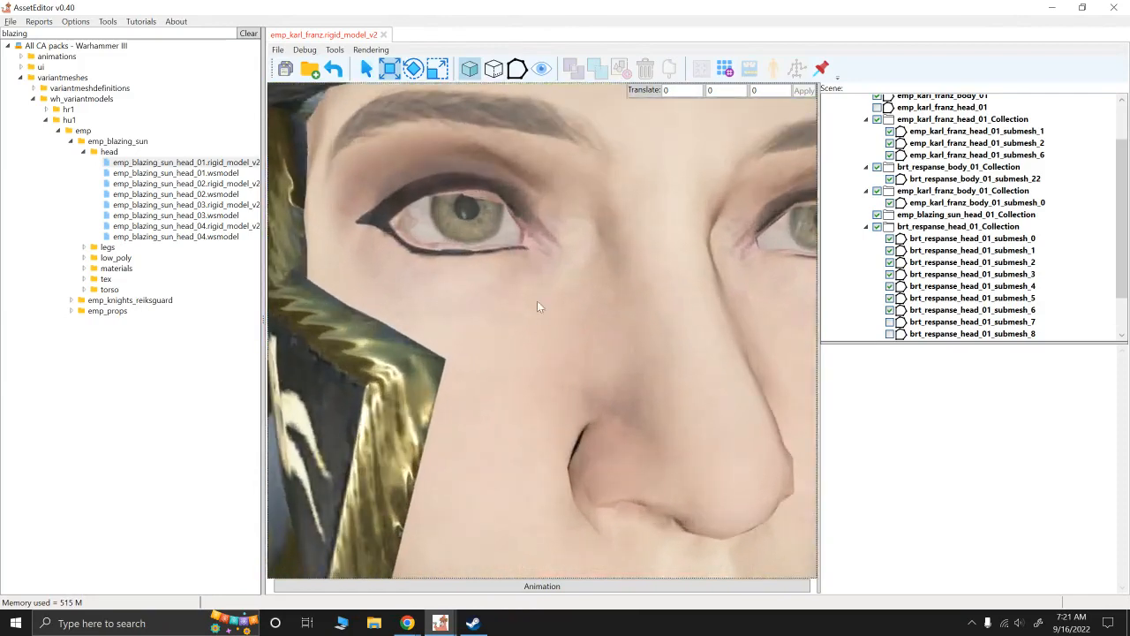
Fine-tune the depth and sideways position of emp_karl_franz_head_01_submesh_2 within its eye socket
{"action": "left_click", "coordinate": [476, 215]}
{"action": "left_click_drag", "start_coordinate": [490, 234], "coordinate": [704, 351], "text": "alt"}
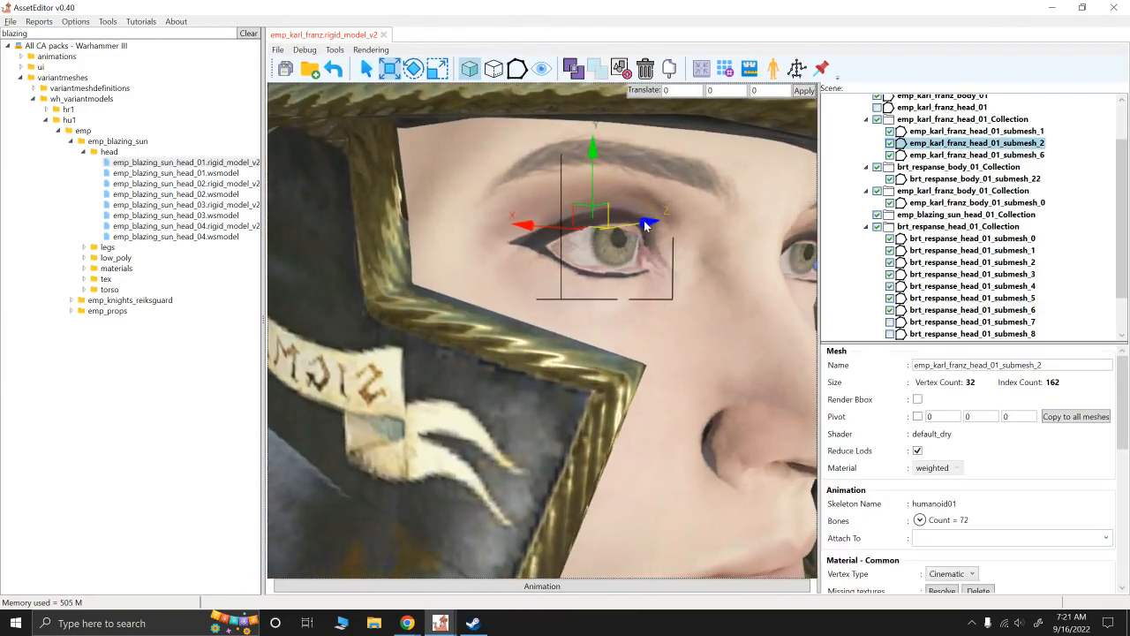
{"action": "left_click_drag", "start_coordinate": [643, 220], "coordinate": [643, 223]}
{"action": "scroll", "coordinate": [654, 240], "scroll_direction": "down", "scroll_amount": 2, "text": "alt"}
{"action": "left_click_drag", "start_coordinate": [770, 276], "coordinate": [659, 281], "text": "alt"}
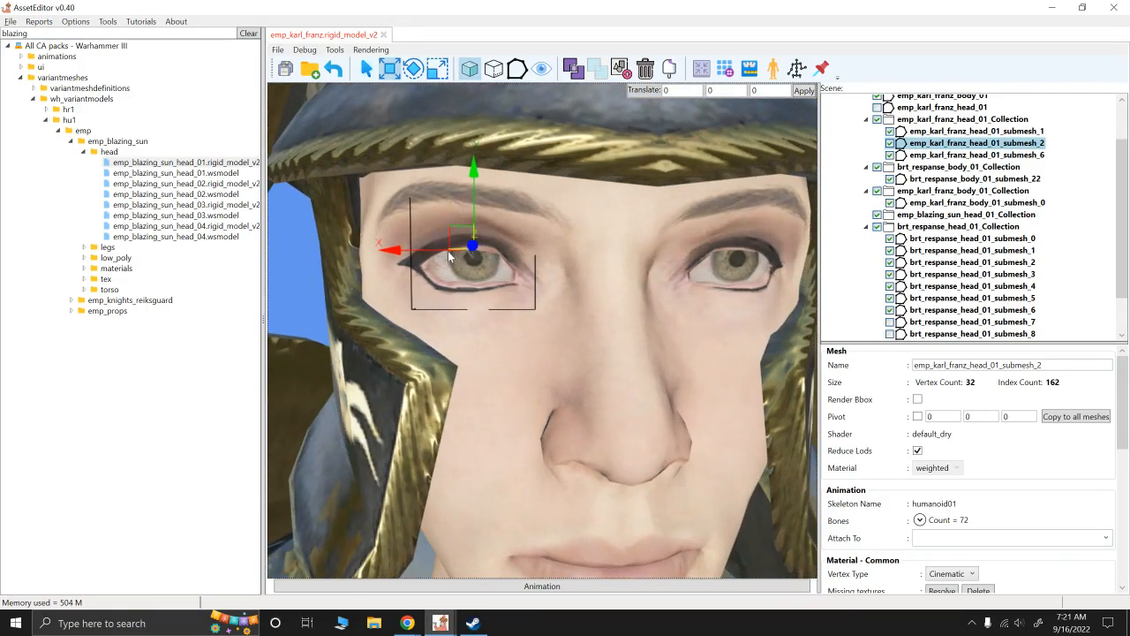
{"action": "left_click_drag", "start_coordinate": [411, 259], "coordinate": [414, 260]}
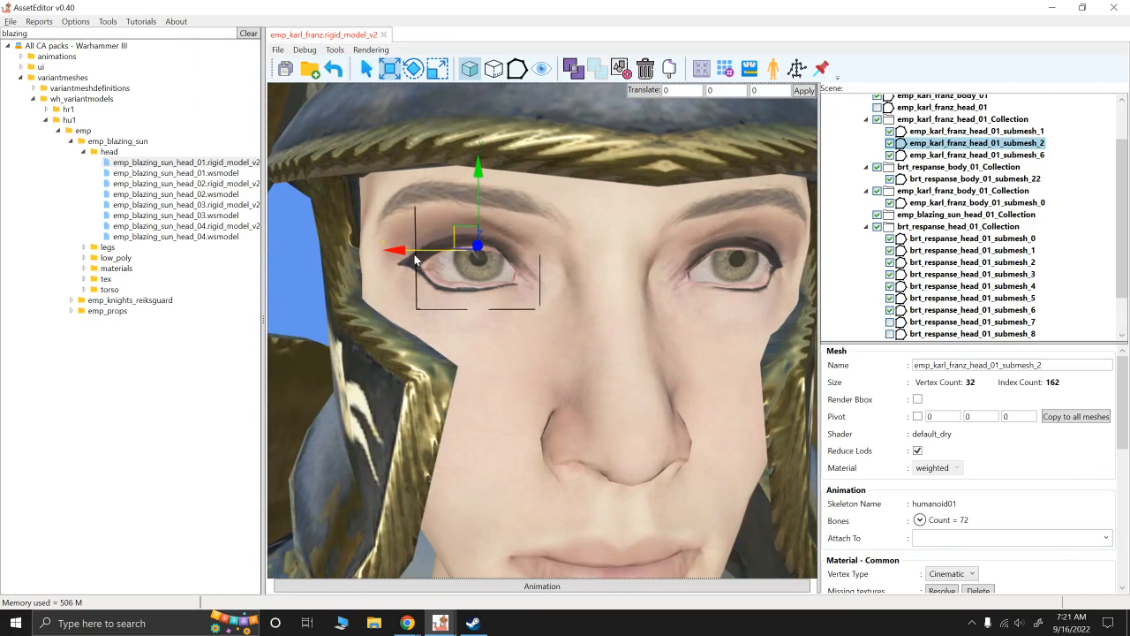
{"action": "left_click_drag", "start_coordinate": [414, 258], "coordinate": [412, 259]}
{"action": "left_click_drag", "start_coordinate": [575, 321], "coordinate": [697, 330], "text": "alt"}
{"action": "left_click_drag", "start_coordinate": [663, 261], "coordinate": [665, 261]}
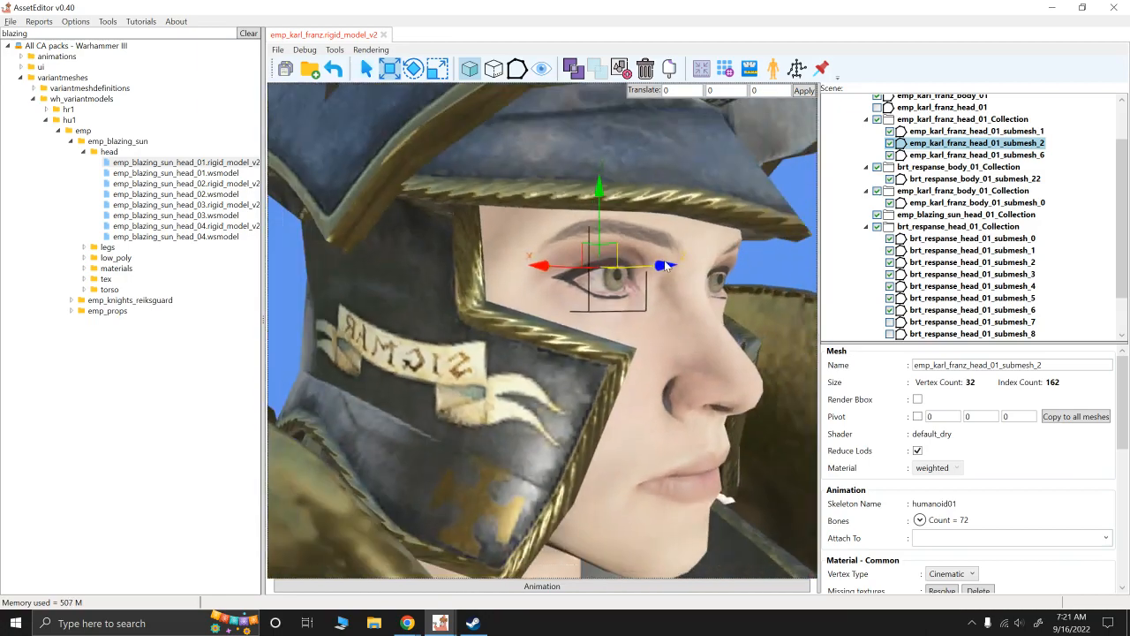
Examine the fitted eyes inside the helmeted face from the front with nothing left selected
{"action": "left_click_drag", "start_coordinate": [709, 333], "coordinate": [665, 377], "text": "alt"}
{"action": "left_click", "coordinate": [662, 337]}
{"action": "scroll", "coordinate": [665, 380], "scroll_direction": "down", "scroll_amount": 3}
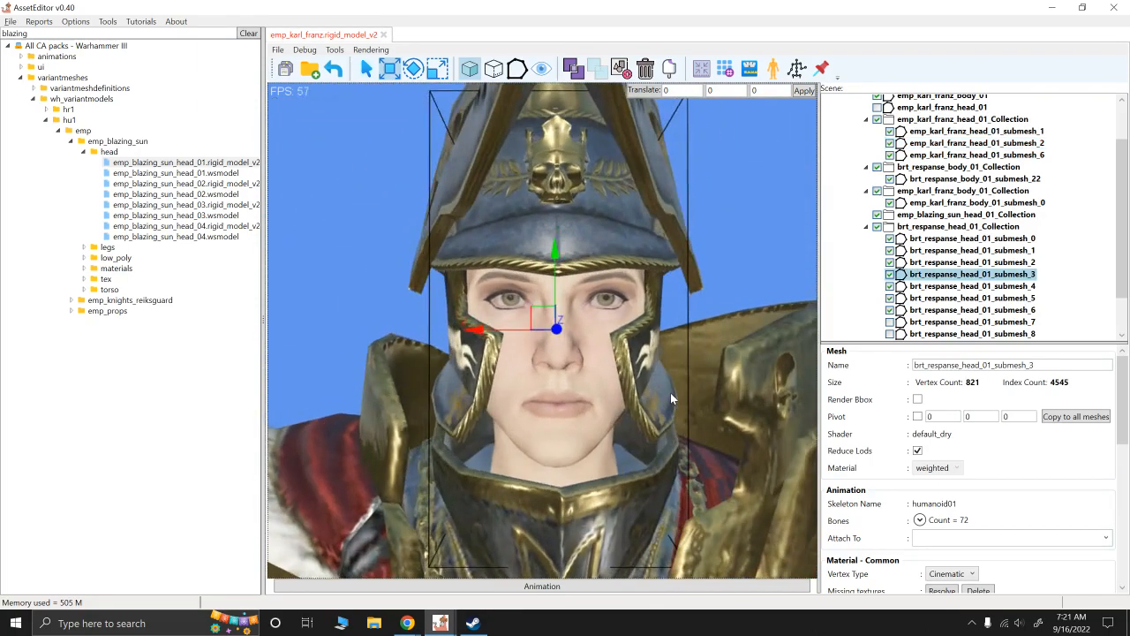
{"action": "left_click", "coordinate": [671, 398]}
{"action": "left_click_drag", "start_coordinate": [764, 216], "coordinate": [704, 280], "text": "alt"}
{"action": "scroll", "coordinate": [671, 285], "scroll_direction": "up", "scroll_amount": 3}
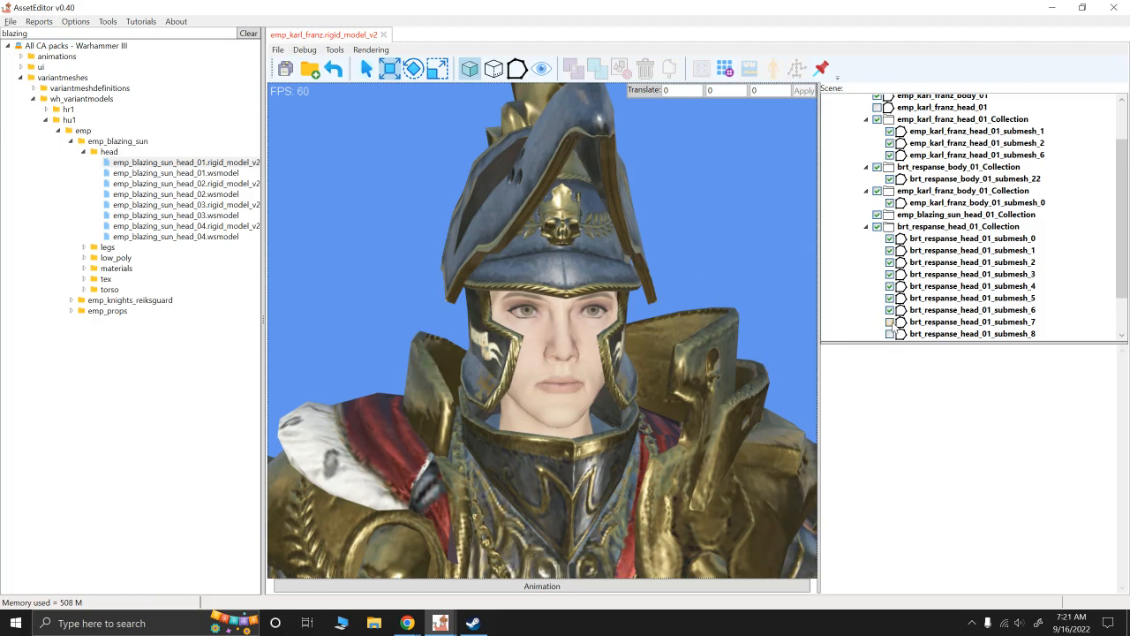
Delete the hidden eye mesh brt_respanse_head_01_submesh_7 from the scene
{"action": "left_click", "coordinate": [933, 326]}
{"action": "right_click", "coordinate": [932, 326]}
{"action": "left_click", "coordinate": [946, 396]}
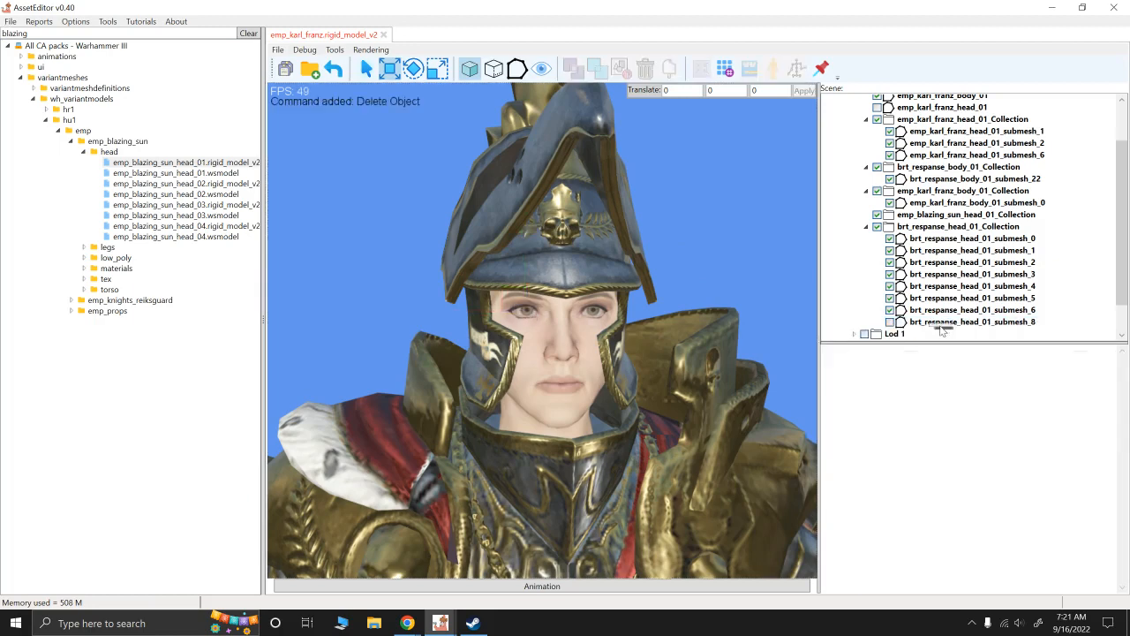
Delete the hidden mesh brt_respanse_head_01_submesh_8 from Lod 0
{"action": "left_click", "coordinate": [936, 324]}
{"action": "right_click", "coordinate": [936, 325]}
{"action": "left_click", "coordinate": [950, 396]}
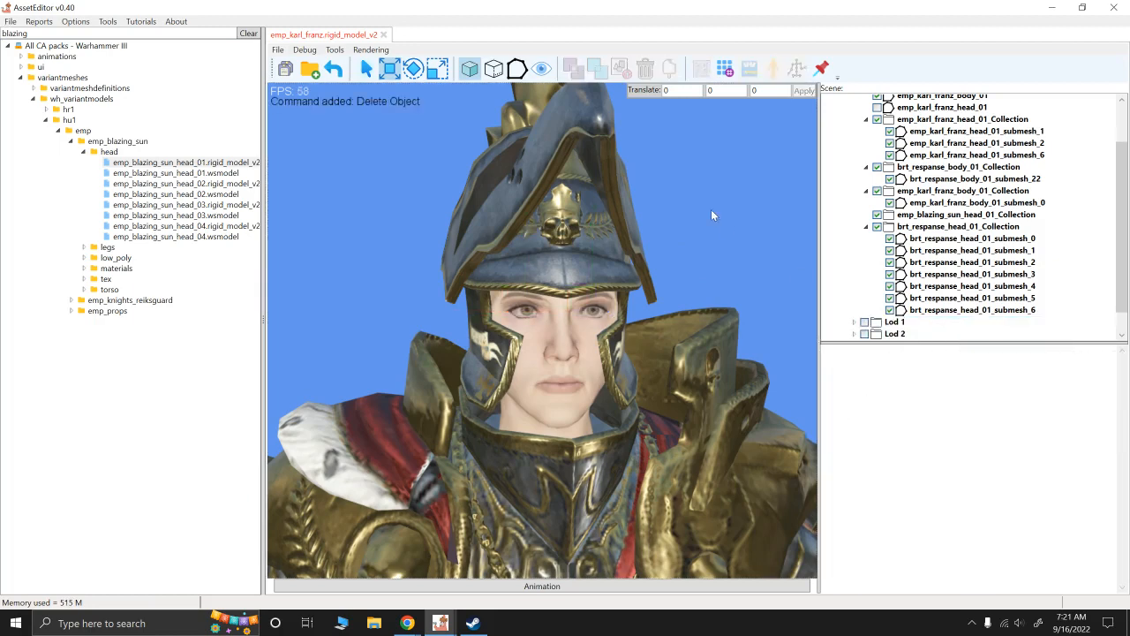
Combine the meshes in brt_respanse_head_01_Collection, clear the selection and make emp_karl_franz_head_01 visible again
{"action": "left_click_drag", "start_coordinate": [733, 224], "coordinate": [738, 265], "text": "alt"}
{"action": "scroll", "coordinate": [711, 232], "scroll_direction": "up", "scroll_amount": 5, "text": "alt"}
{"action": "left_click", "coordinate": [941, 226]}
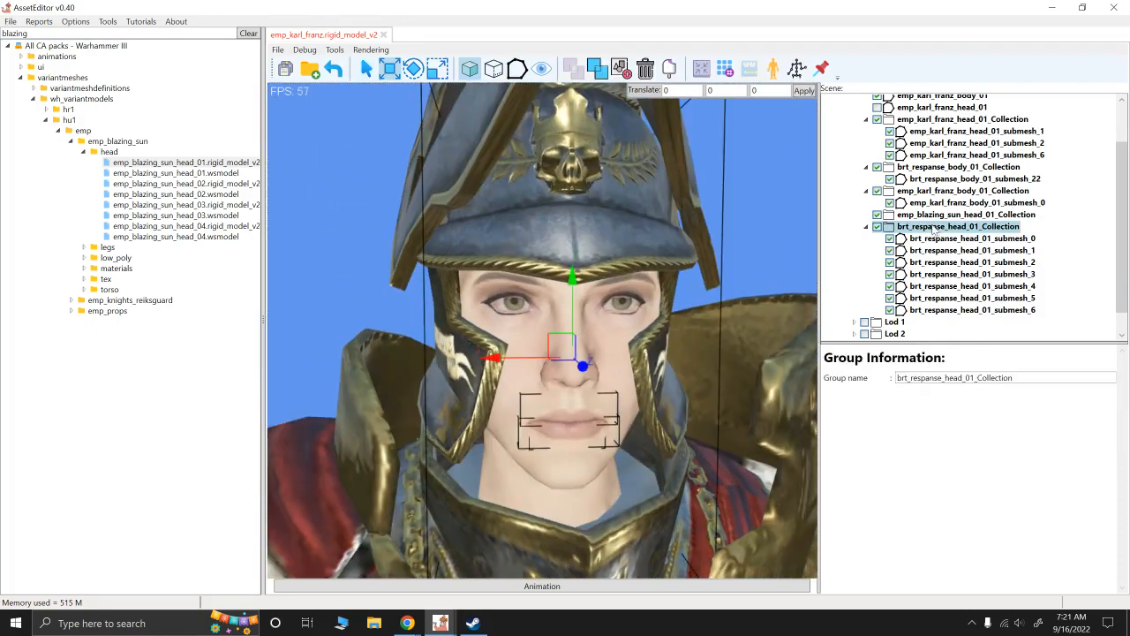
{"action": "left_click", "coordinate": [597, 70]}
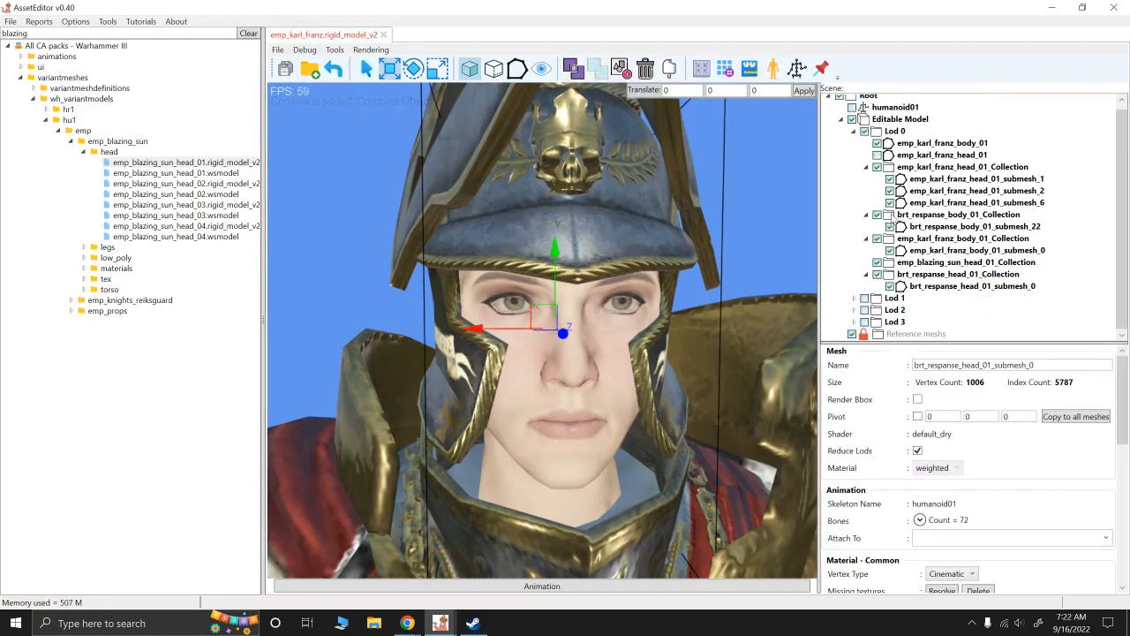
{"action": "left_click_drag", "start_coordinate": [740, 169], "coordinate": [703, 266], "text": "alt"}
{"action": "left_click", "coordinate": [706, 256]}
Preview the hu1_2hh_stand_idle_01 animation and examine the moving character up close and at full length
{"action": "scroll", "coordinate": [693, 243], "scroll_direction": "down", "scroll_amount": 3}
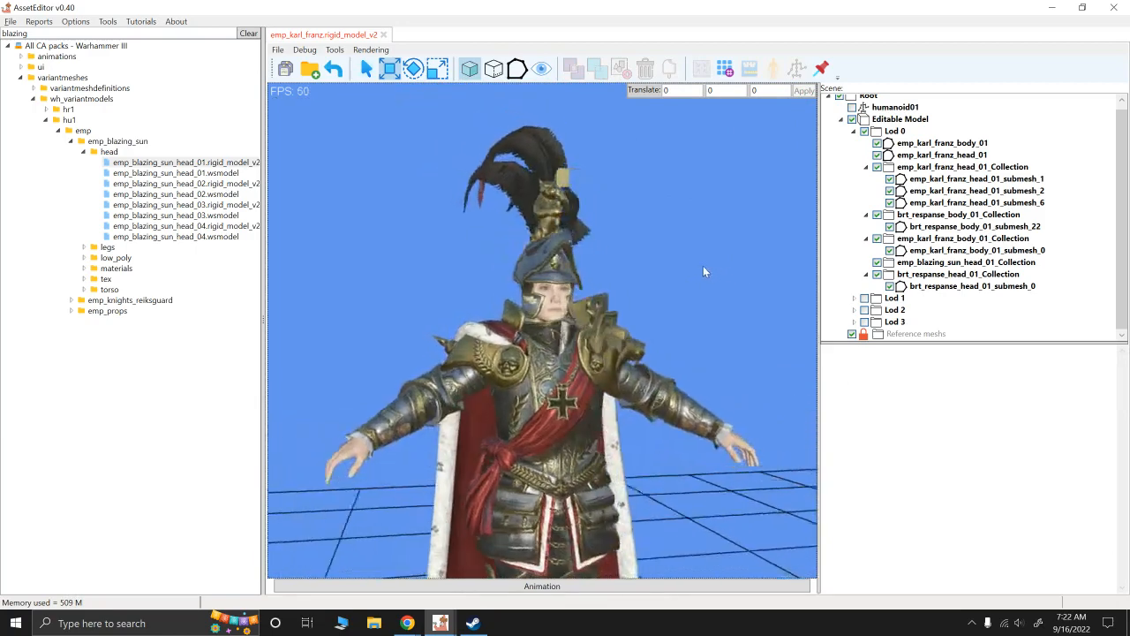
{"action": "scroll", "coordinate": [703, 266], "scroll_direction": "down", "scroll_amount": 3}
{"action": "left_click", "coordinate": [603, 583]}
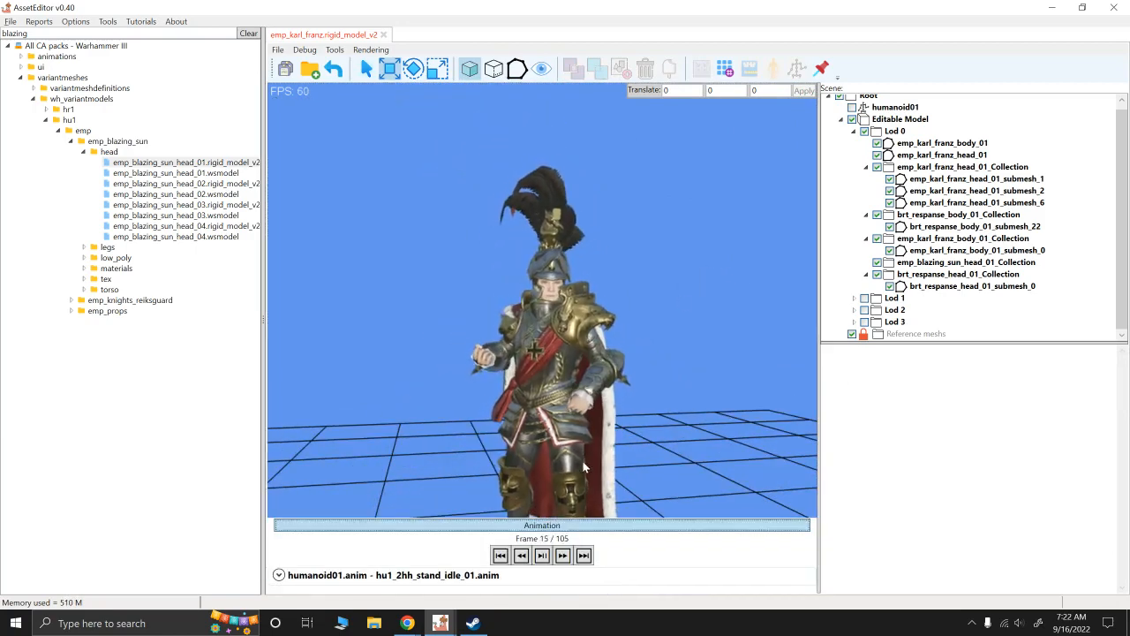
{"action": "scroll", "coordinate": [607, 479], "scroll_direction": "up", "scroll_amount": 5}
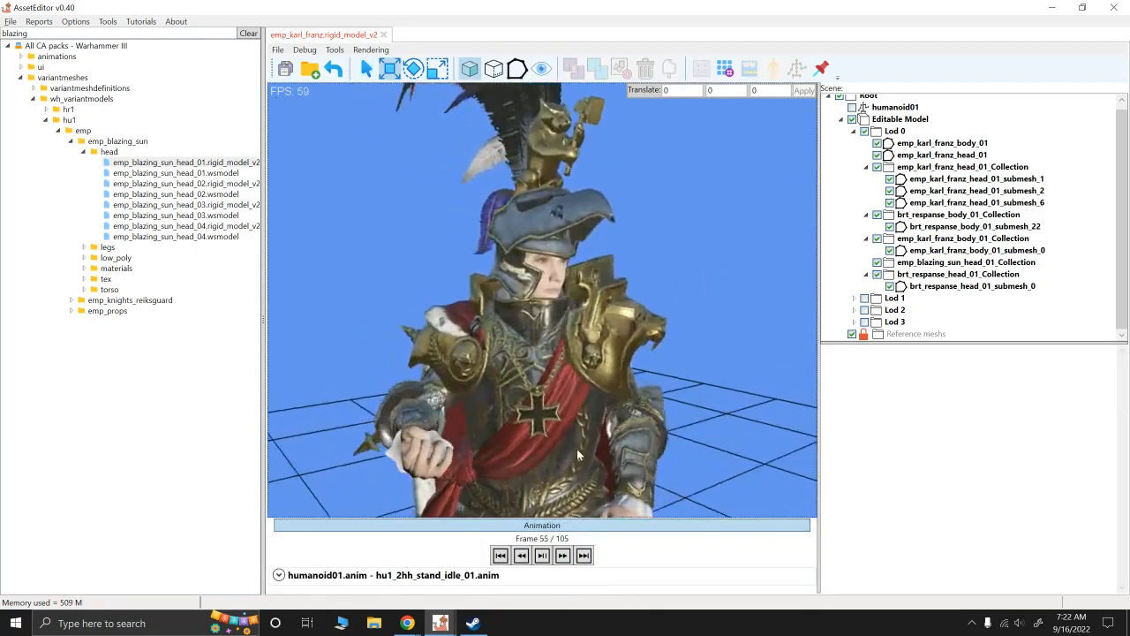
{"action": "left_click_drag", "start_coordinate": [599, 446], "coordinate": [566, 428], "text": "alt"}
{"action": "scroll", "coordinate": [541, 411], "scroll_direction": "down", "scroll_amount": 3, "text": "alt"}
{"action": "right_click_drag", "start_coordinate": [566, 428], "coordinate": [571, 311], "text": "alt"}
{"action": "left_click_drag", "start_coordinate": [571, 312], "coordinate": [542, 378], "text": "alt"}
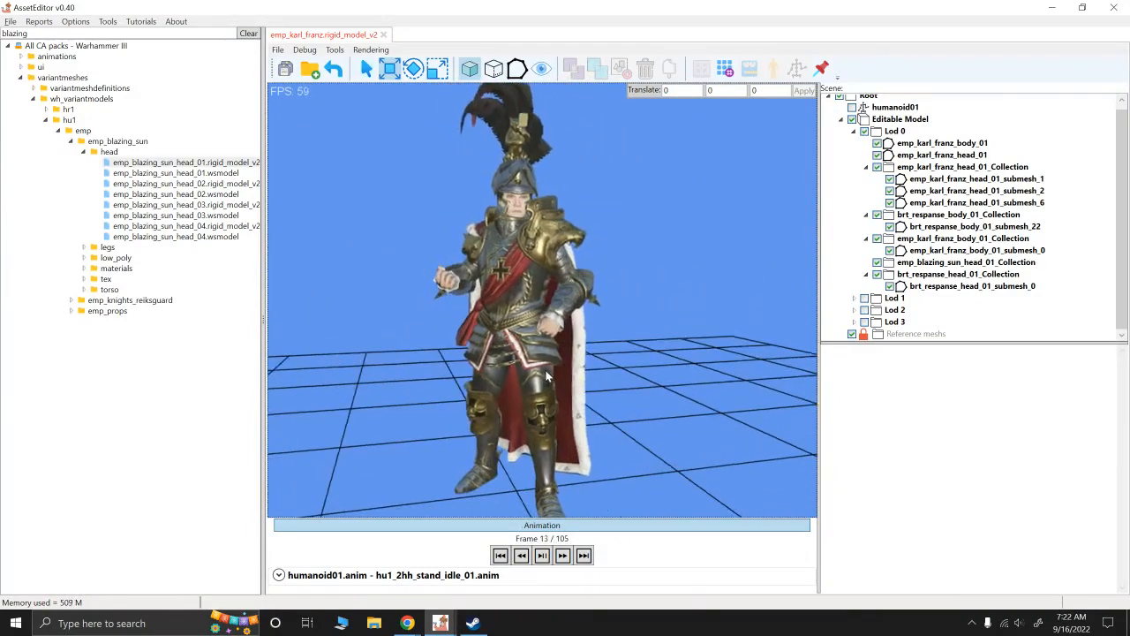
{"action": "left_click", "coordinate": [581, 526]}
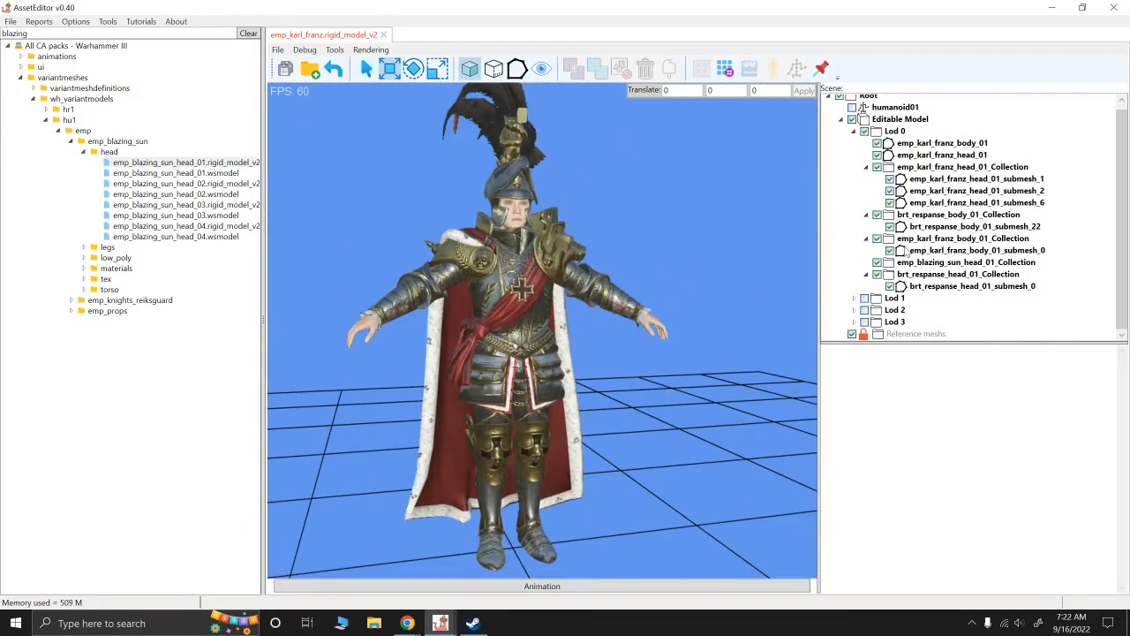
Set the Editable Model's LOD distances to 200 for LOD 0, 800 for LOD 1 and 1000 for LOD 2
{"action": "left_click", "coordinate": [894, 120]}
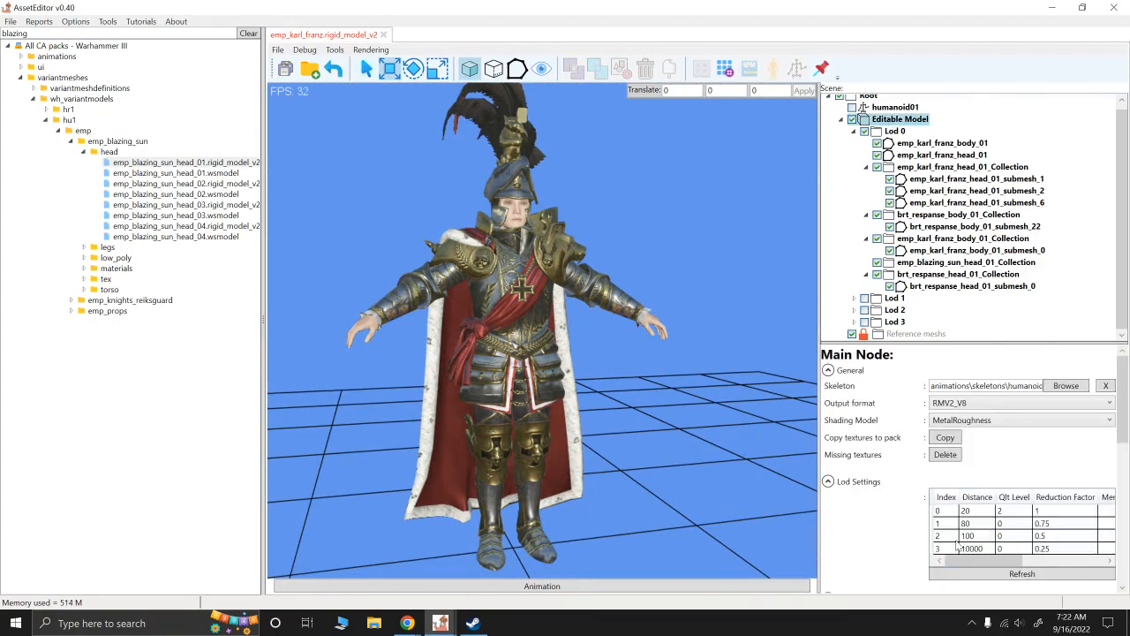
{"action": "left_click", "coordinate": [976, 511]}
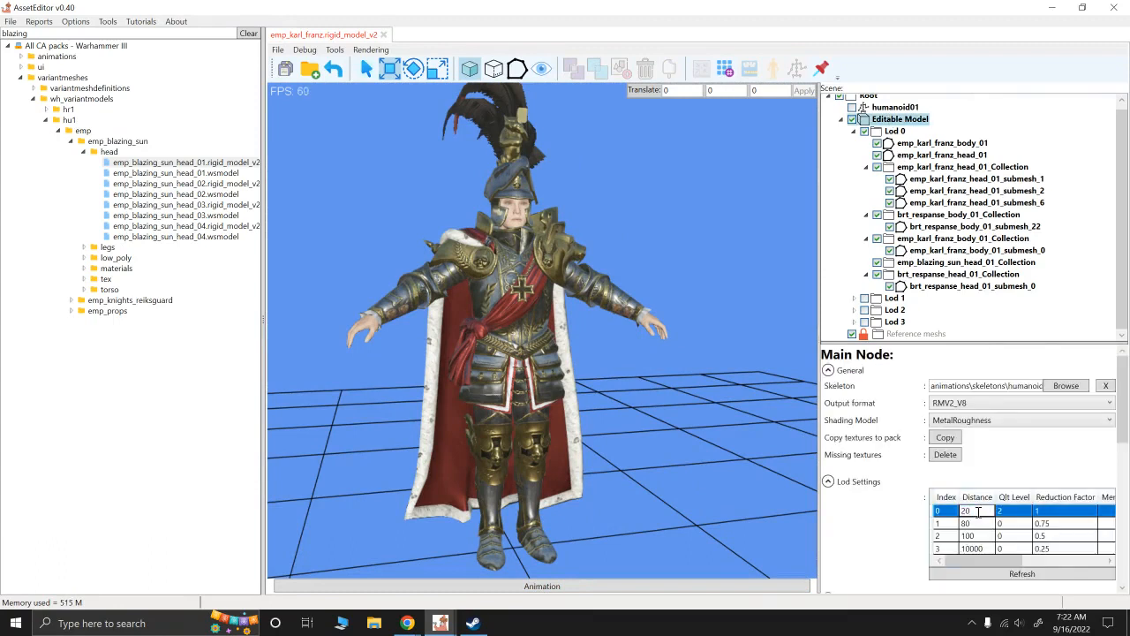
{"action": "type", "text": "0"}
{"action": "left_click", "coordinate": [976, 524]}
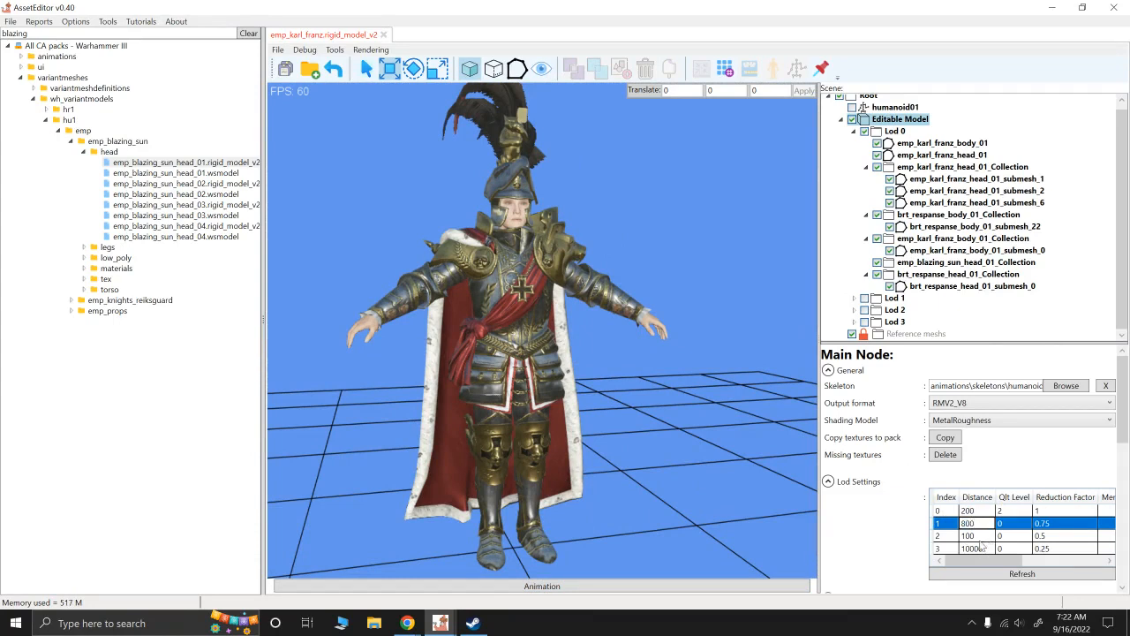
{"action": "type", "text": "0"}
{"action": "left_click", "coordinate": [979, 537]}
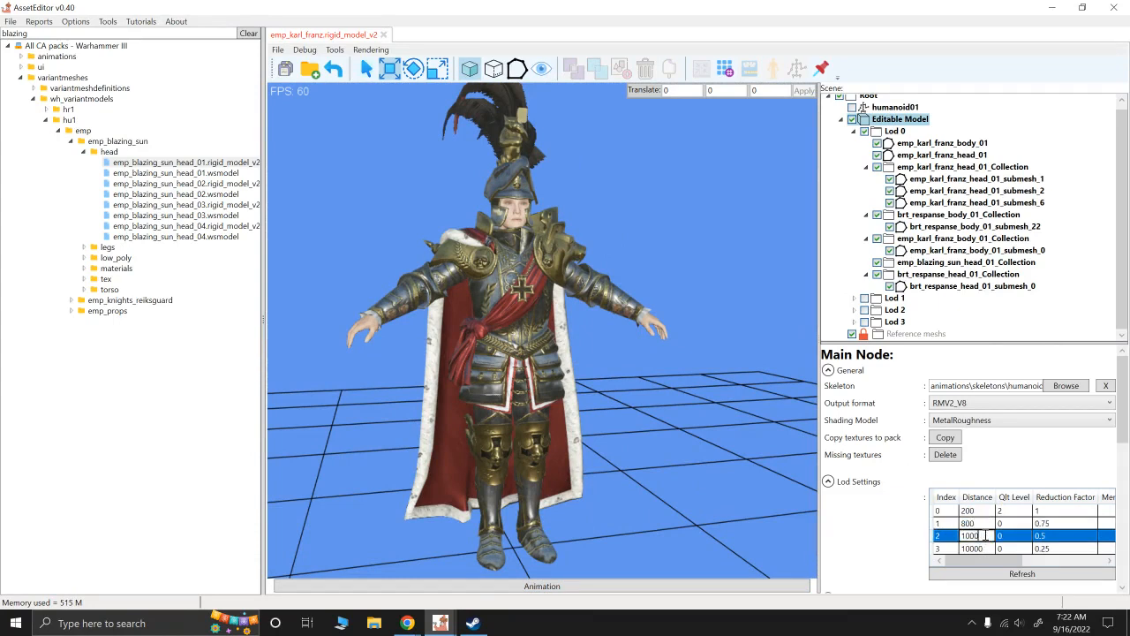
{"action": "mouse_move", "coordinate": [999, 560]}
{"action": "left_mouse_down"}
{"action": "mouse_move", "coordinate": [1073, 561]}
{"action": "mouse_move", "coordinate": [995, 563]}
{"action": "left_mouse_up"}
Generate the reduced LODs for the Editable Model and save it over the existing emp_karl_franz.rigid_model_v2 in WH3 Reskins
{"action": "left_click", "coordinate": [898, 123]}
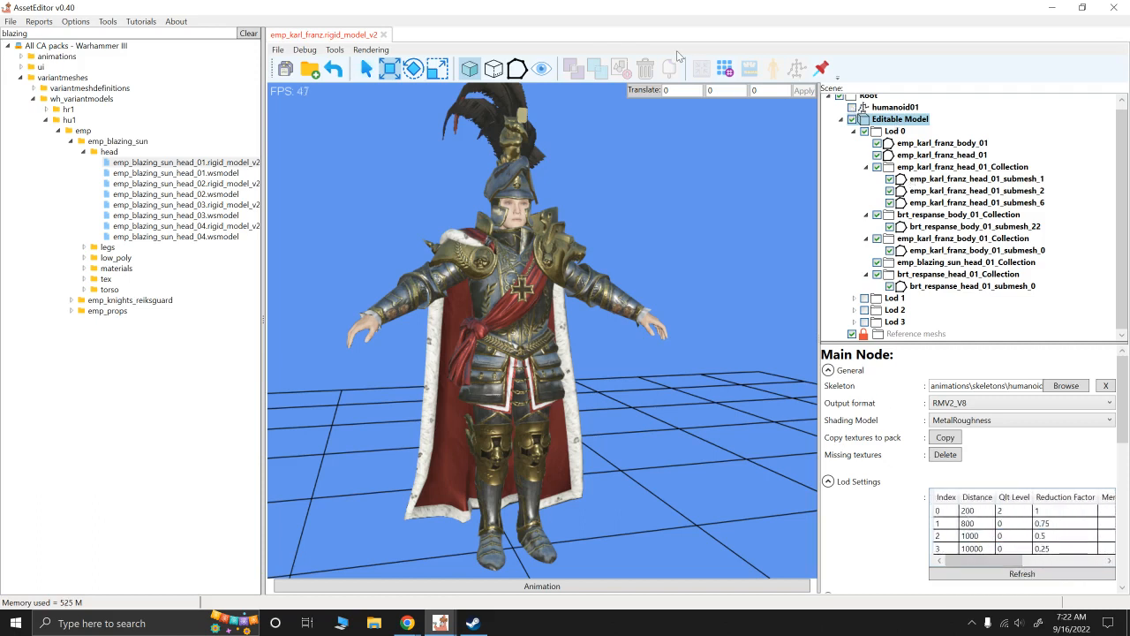
{"action": "left_click", "coordinate": [727, 69]}
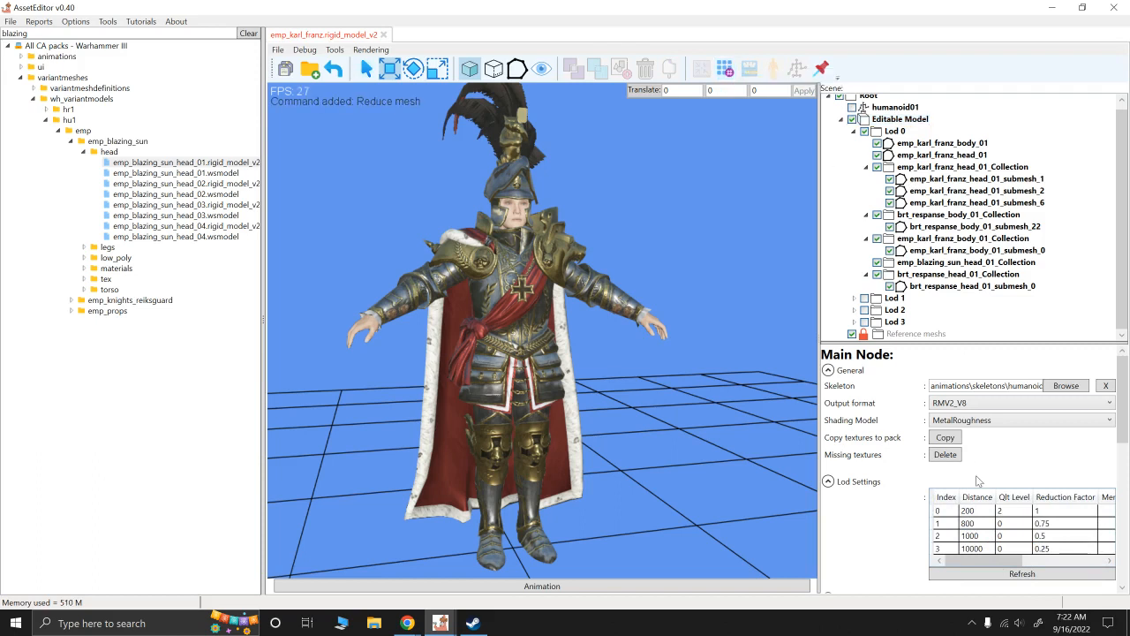
{"action": "mouse_move", "coordinate": [971, 563]}
{"action": "left_mouse_down"}
{"action": "mouse_move", "coordinate": [1051, 566]}
{"action": "mouse_move", "coordinate": [988, 565]}
{"action": "left_mouse_up"}
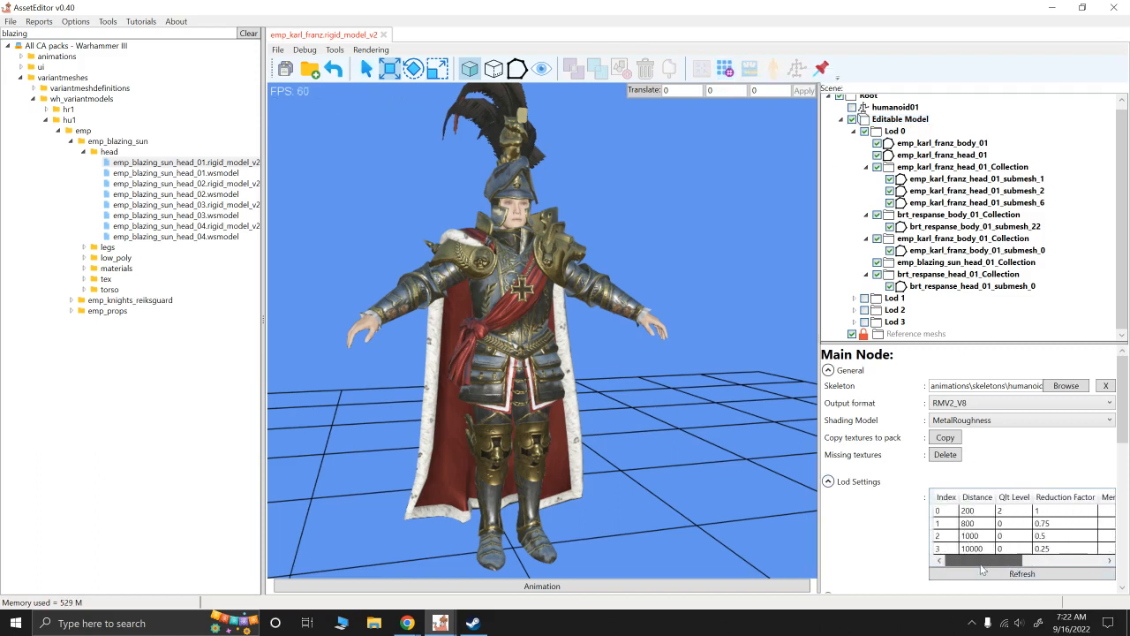
{"action": "left_click", "coordinate": [286, 69]}
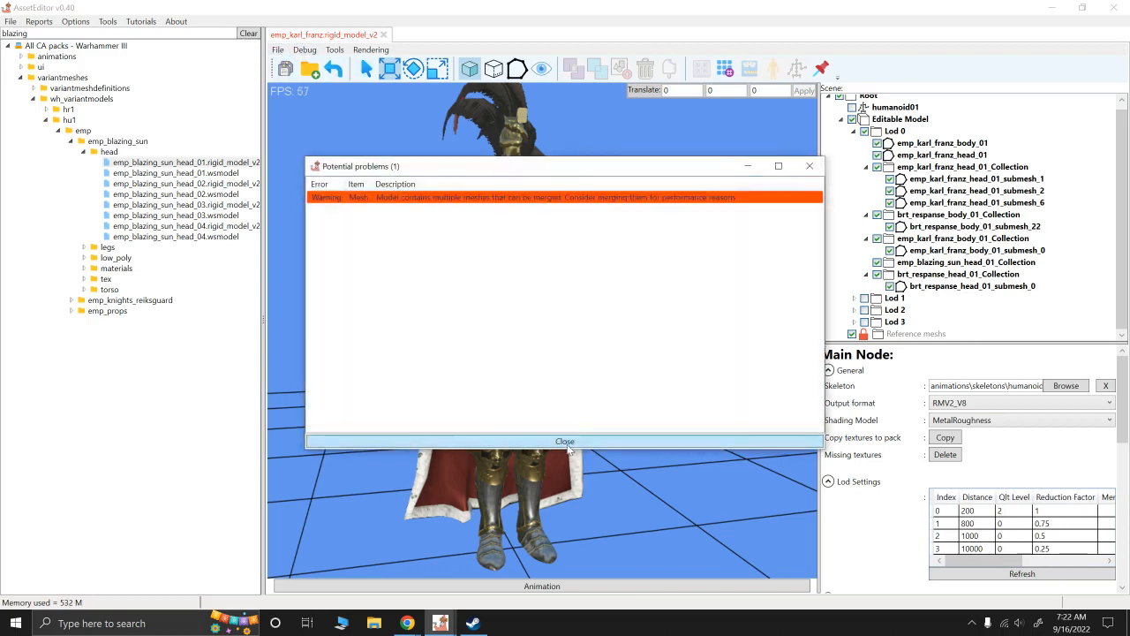
{"action": "left_click", "coordinate": [578, 442]}
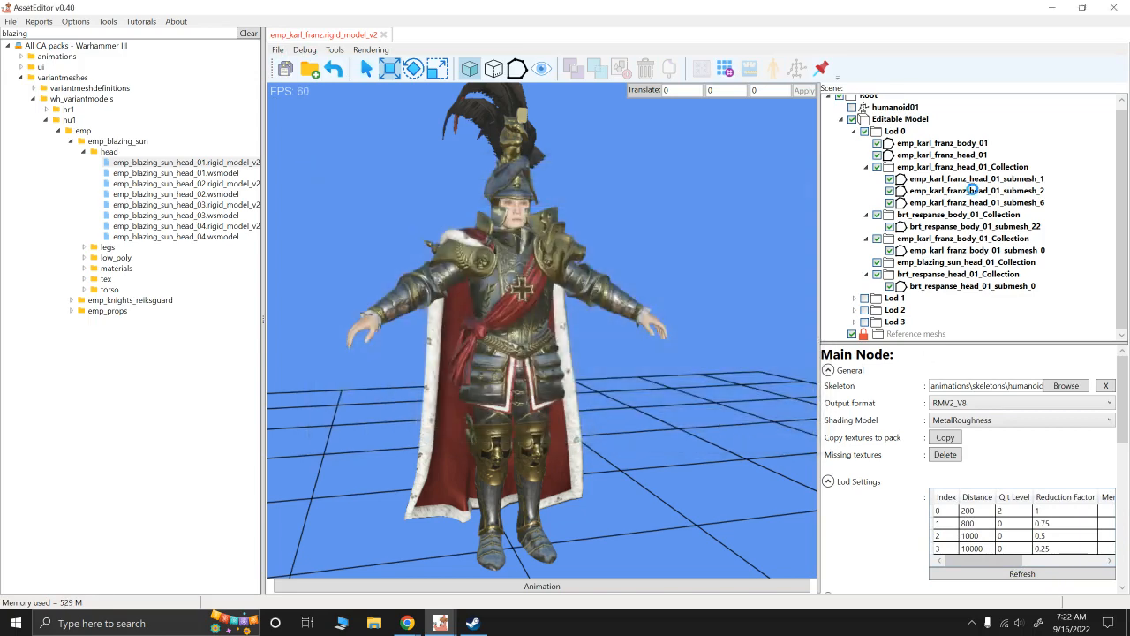
{"action": "left_click", "coordinate": [614, 369]}
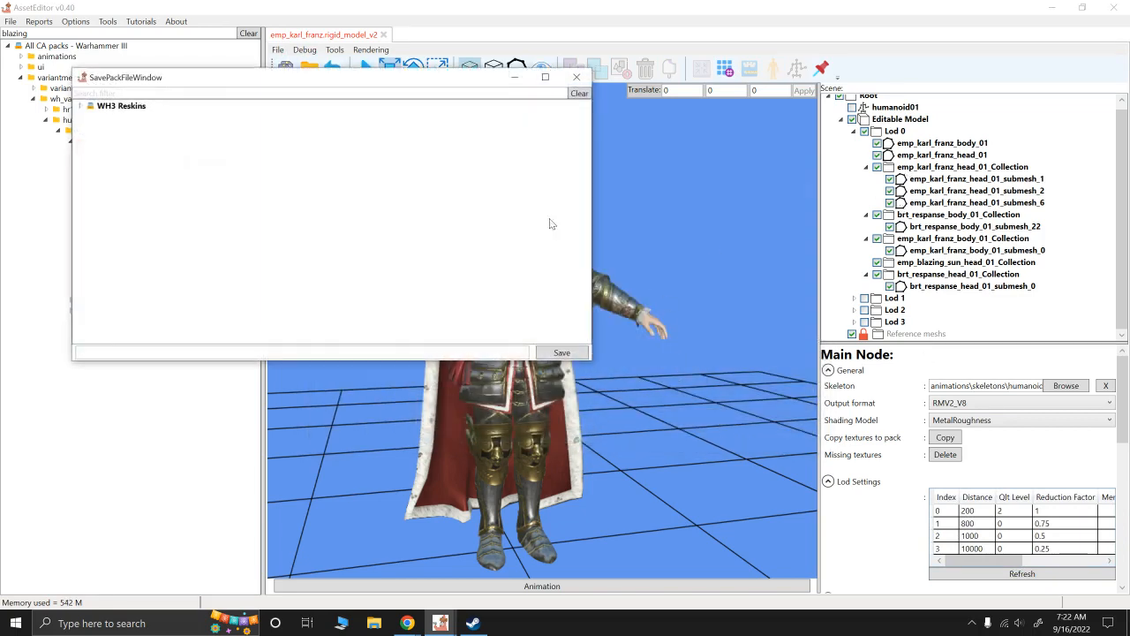
{"action": "left_click", "coordinate": [576, 78]}
Combine the submeshes in emp_karl_franz_head_01_Collection and clear the selection
{"action": "left_click", "coordinate": [962, 167]}
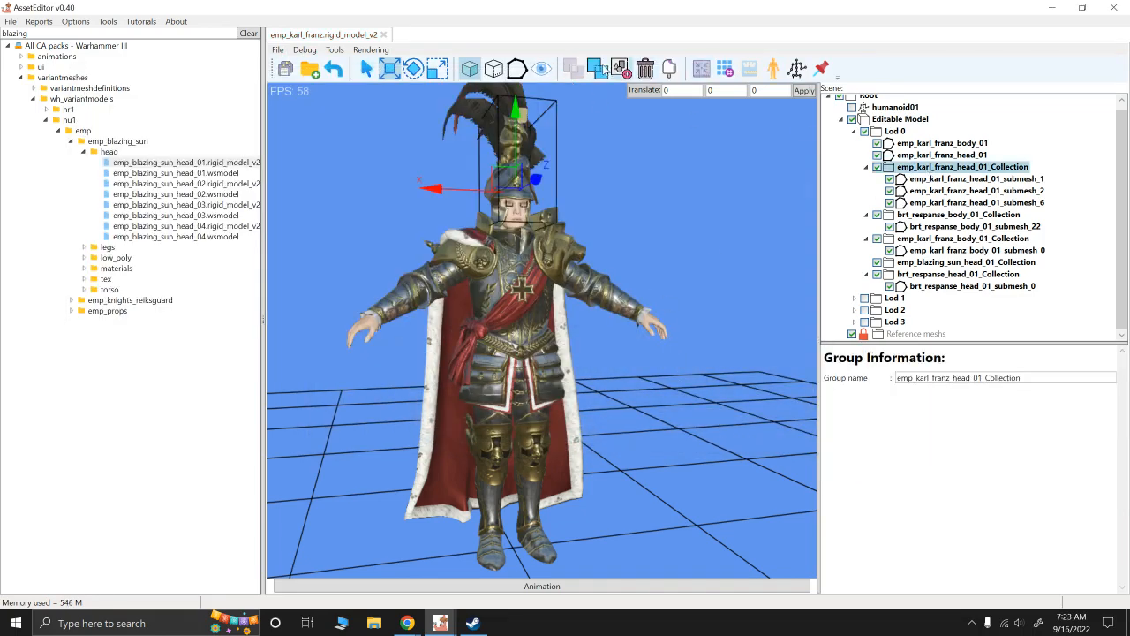
{"action": "left_click", "coordinate": [596, 69]}
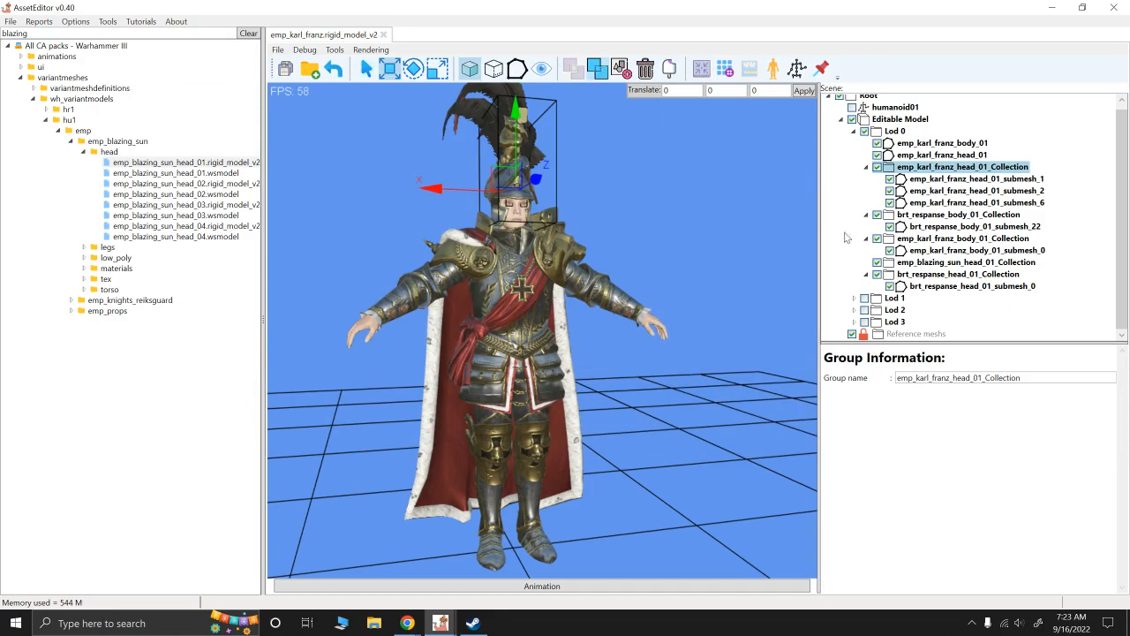
{"action": "left_click", "coordinate": [717, 204]}
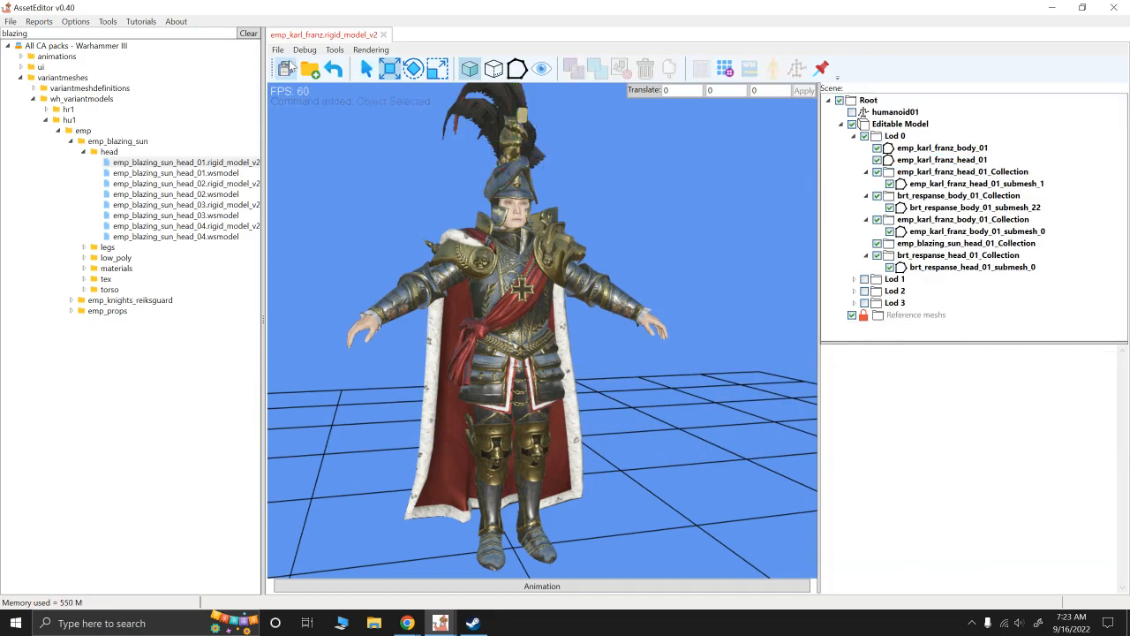
Regenerate the Editable Model's LODs and save the model again, replacing the existing file in WH3 Reskins
{"action": "left_click", "coordinate": [900, 123]}
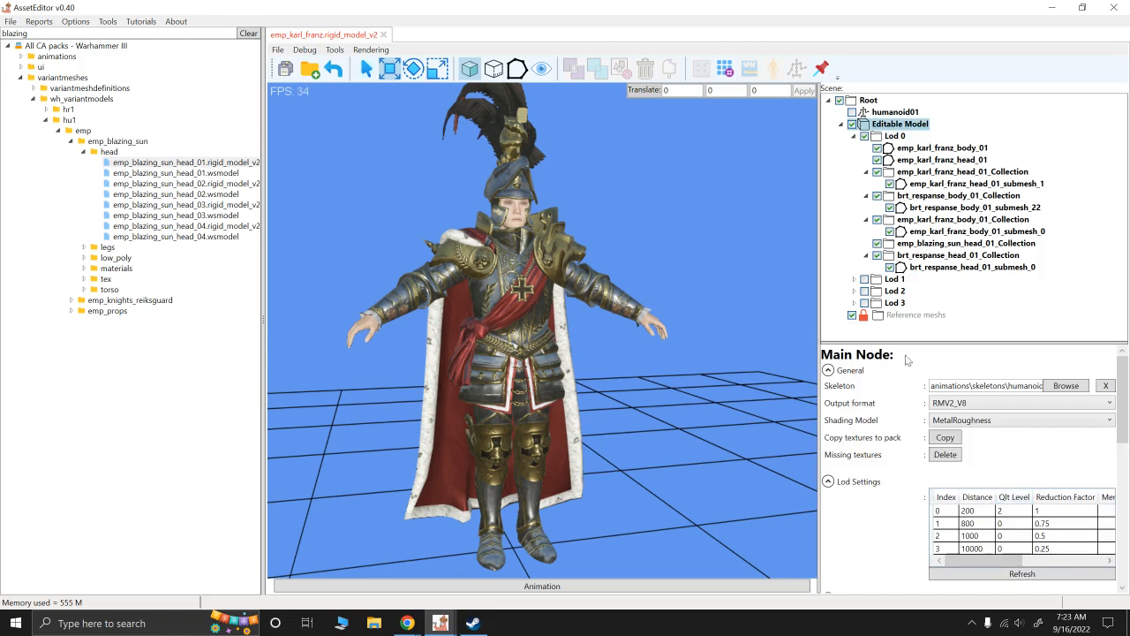
{"action": "left_click", "coordinate": [725, 68]}
{"action": "left_click", "coordinate": [285, 68]}
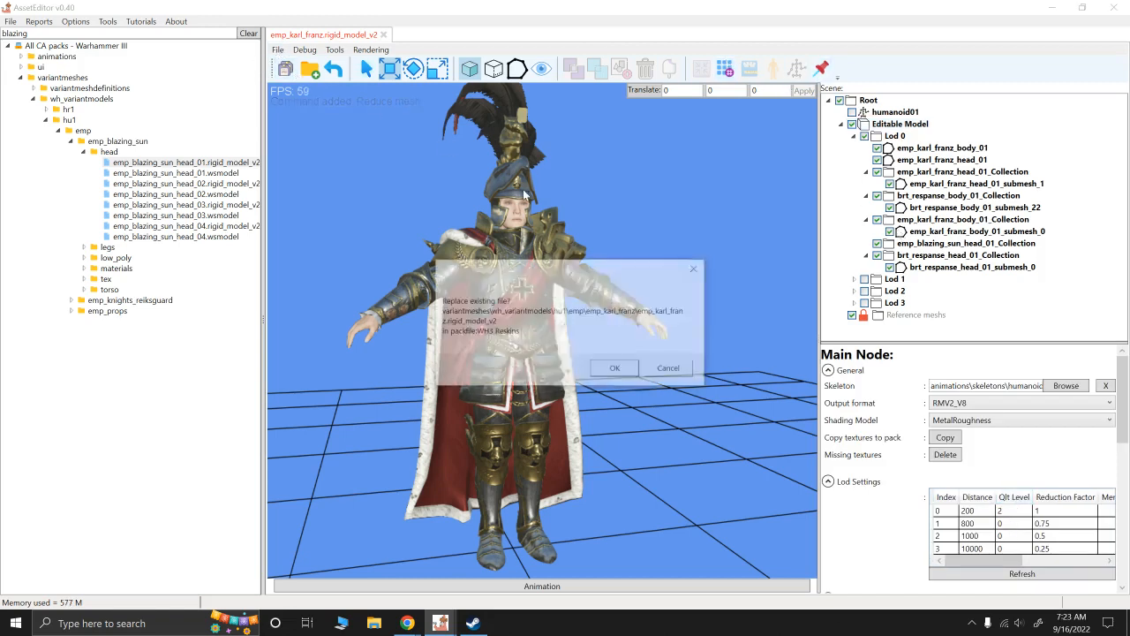
{"action": "left_click", "coordinate": [613, 368]}
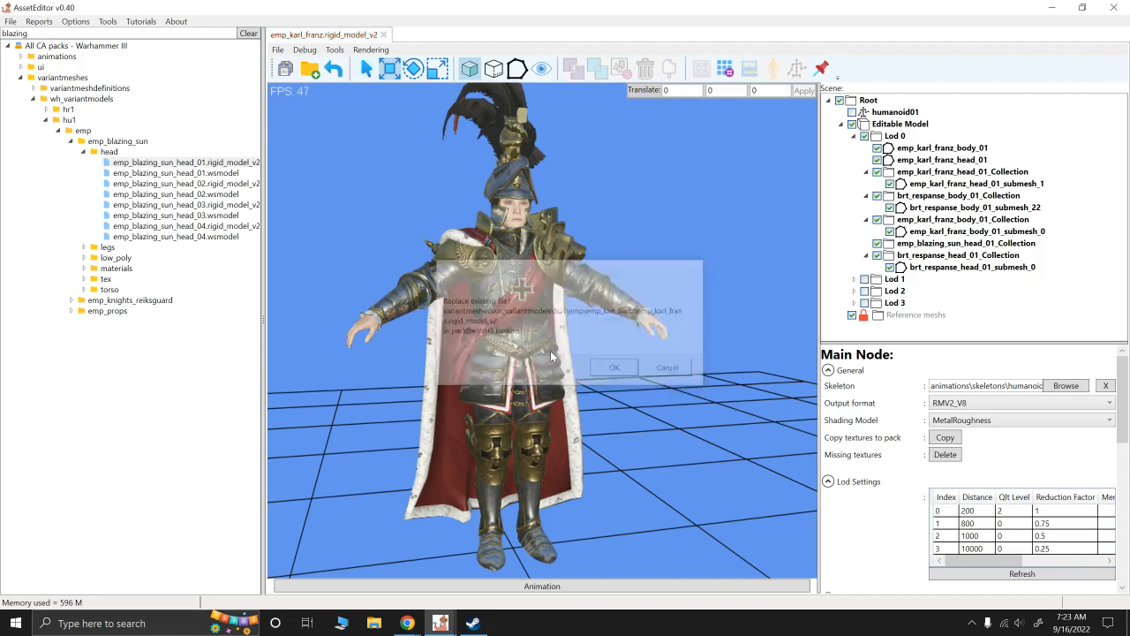
Clear the "blazing" file filter and save the WH3 Reskins pack
{"action": "double_click", "coordinate": [33, 36]}
{"action": "key", "text": "BackSpace"}
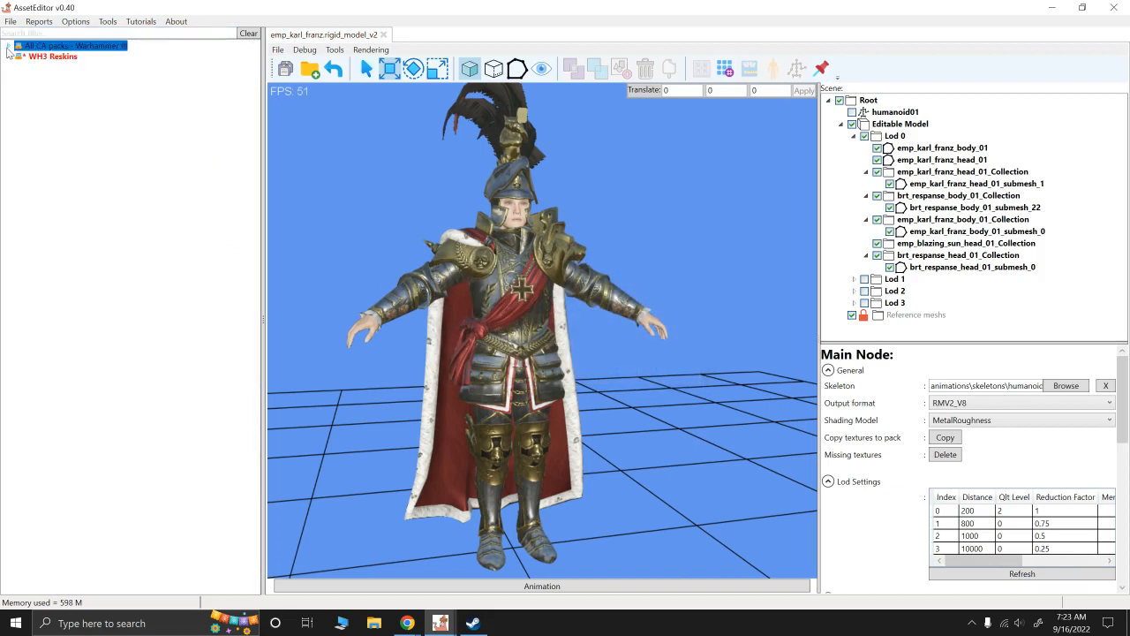
{"action": "right_click", "coordinate": [46, 58]}
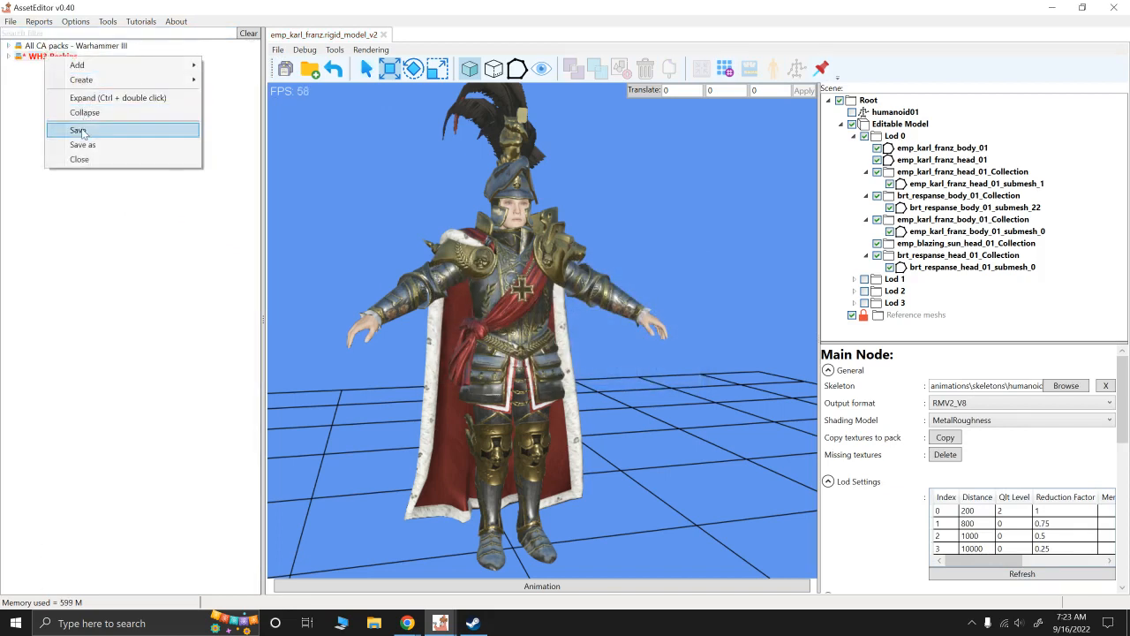
Inspect the combined model's helmet, face and chest armour up close, and review the available Ws Model generation options
{"action": "left_click_drag", "start_coordinate": [554, 207], "coordinate": [629, 245], "text": "alt"}
{"action": "scroll", "coordinate": [630, 244], "scroll_direction": "down", "scroll_amount": 2, "text": "alt"}
{"action": "right_click_drag", "start_coordinate": [569, 292], "coordinate": [593, 320], "text": "alt"}
{"action": "scroll", "coordinate": [594, 320], "scroll_direction": "up", "scroll_amount": 3, "text": "alt"}
{"action": "scroll", "coordinate": [594, 322], "scroll_direction": "up", "scroll_amount": 1, "text": "alt"}
{"action": "left_click_drag", "start_coordinate": [593, 321], "coordinate": [614, 313], "text": "alt"}
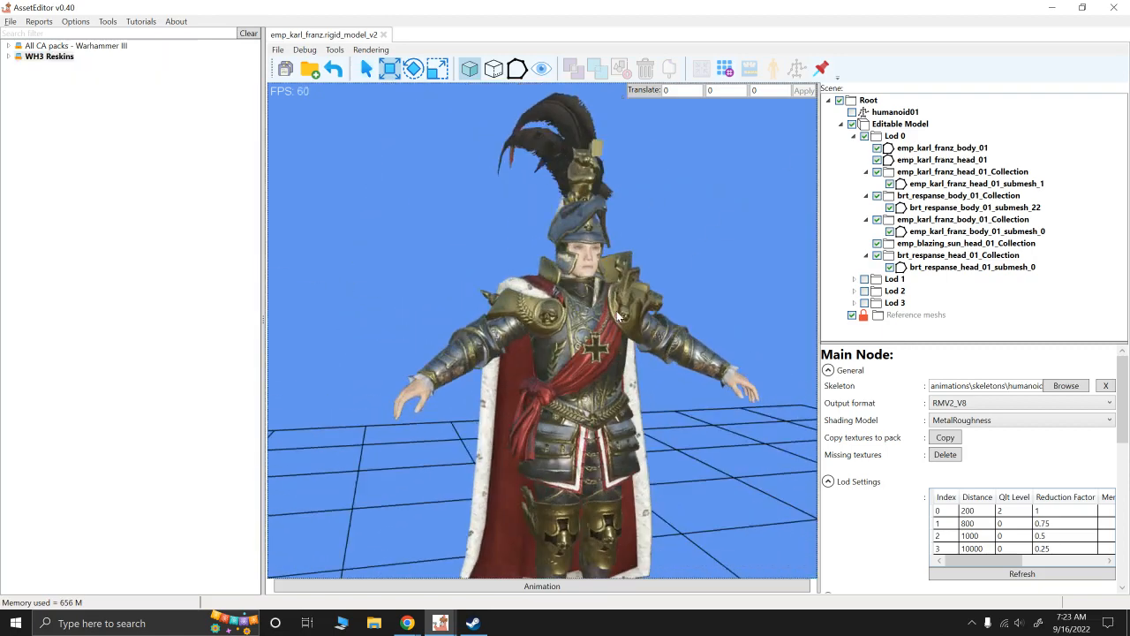
{"action": "scroll", "coordinate": [594, 299], "scroll_direction": "up", "scroll_amount": 3, "text": "alt"}
{"action": "right_click_drag", "start_coordinate": [595, 298], "coordinate": [532, 317], "text": "alt"}
{"action": "scroll", "coordinate": [531, 317], "scroll_direction": "up", "scroll_amount": 3, "text": "alt"}
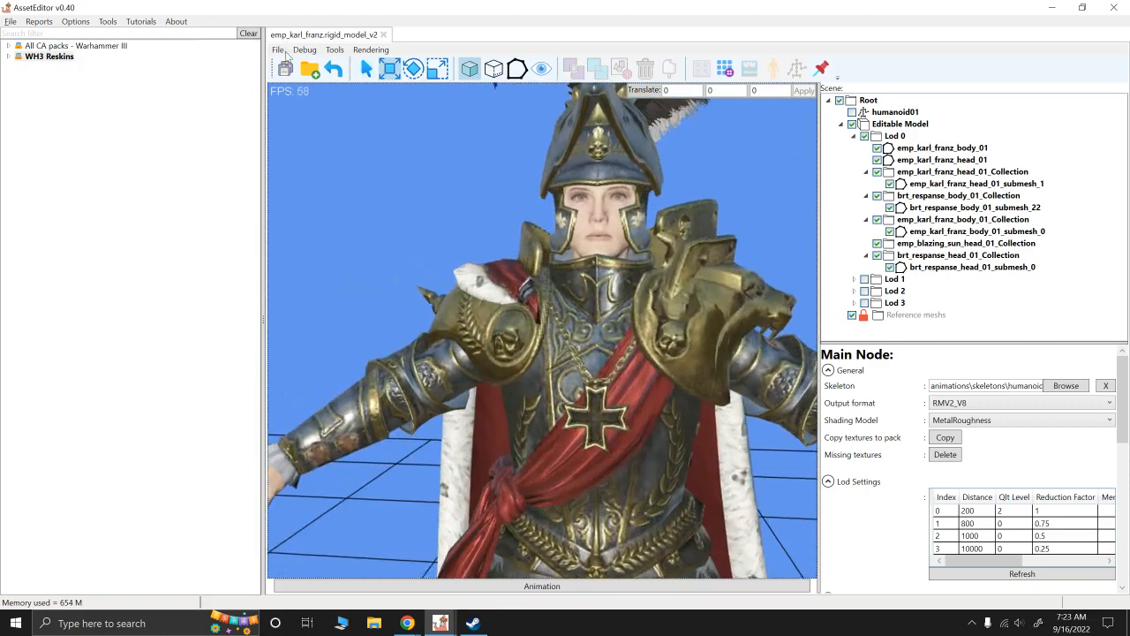
{"action": "left_click", "coordinate": [334, 49]}
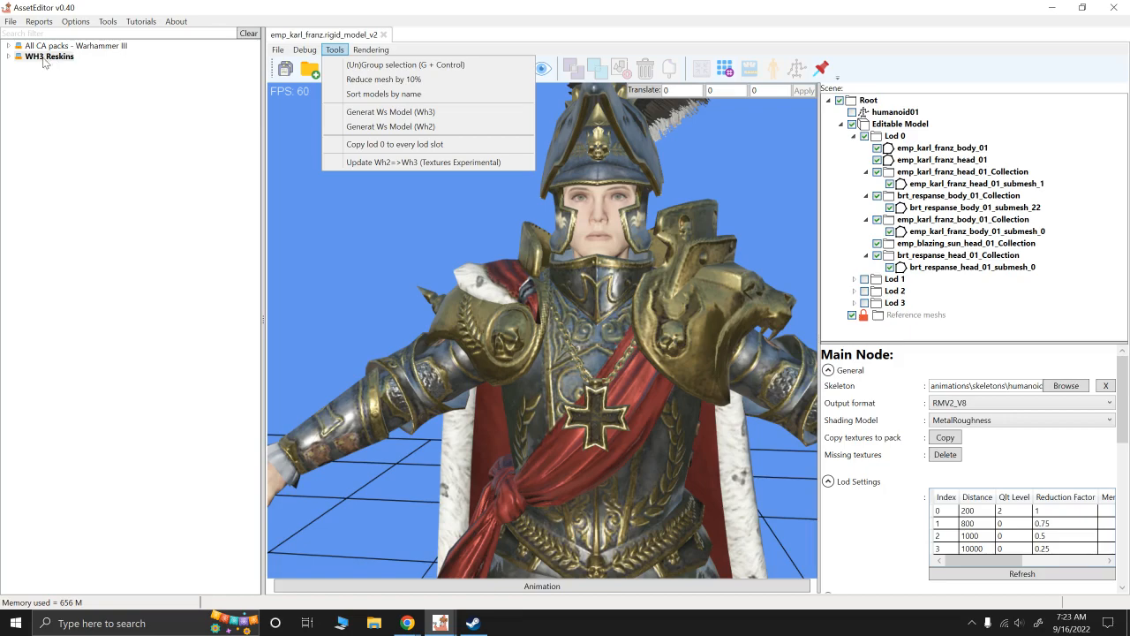
{"action": "left_click", "coordinate": [178, 97]}
Examine the finished character from the side, the front and at full length
{"action": "scroll", "coordinate": [350, 181], "scroll_direction": "down", "scroll_amount": 3}
{"action": "left_click_drag", "start_coordinate": [350, 180], "coordinate": [464, 207], "text": "alt"}
{"action": "right_click_drag", "start_coordinate": [463, 207], "coordinate": [529, 351], "text": "alt"}
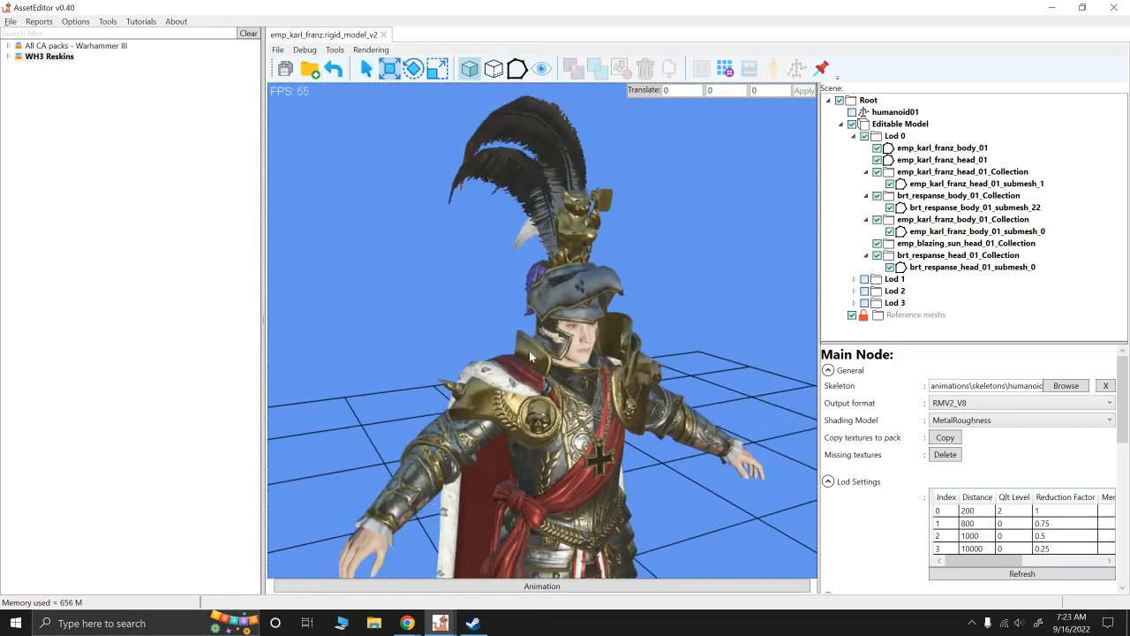
{"action": "left_click_drag", "start_coordinate": [529, 356], "coordinate": [497, 344], "text": "alt"}
{"action": "right_click_drag", "start_coordinate": [658, 404], "coordinate": [519, 316], "text": "alt"}
{"action": "scroll", "coordinate": [519, 316], "scroll_direction": "up", "scroll_amount": 3}
{"action": "left_click_drag", "start_coordinate": [518, 317], "coordinate": [522, 360], "text": "alt"}
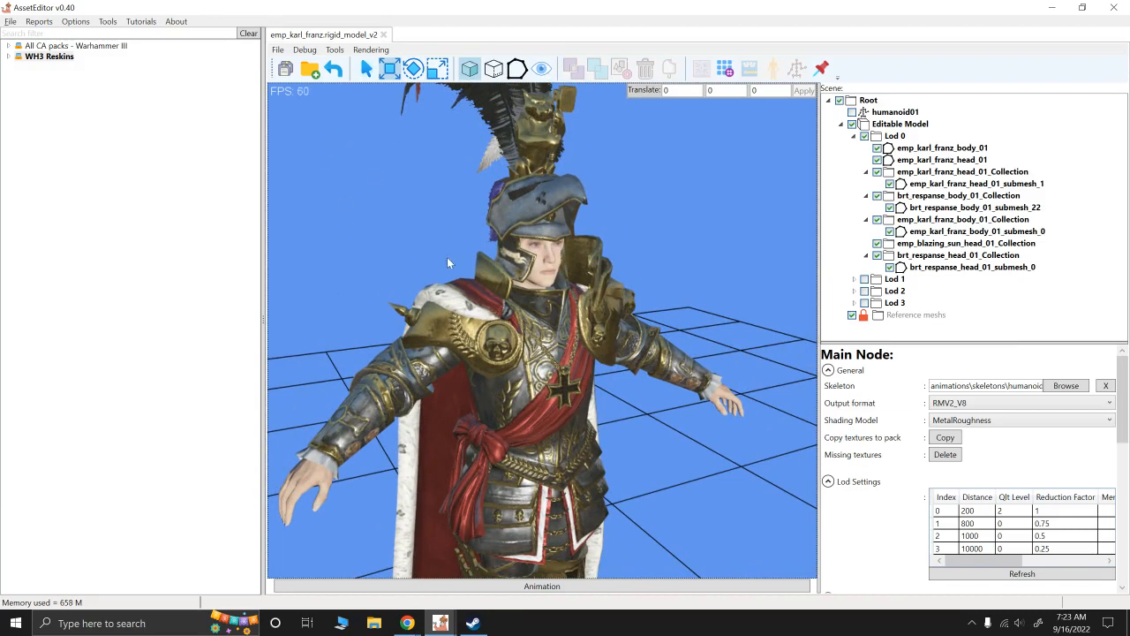
{"action": "key", "text": "alt"}
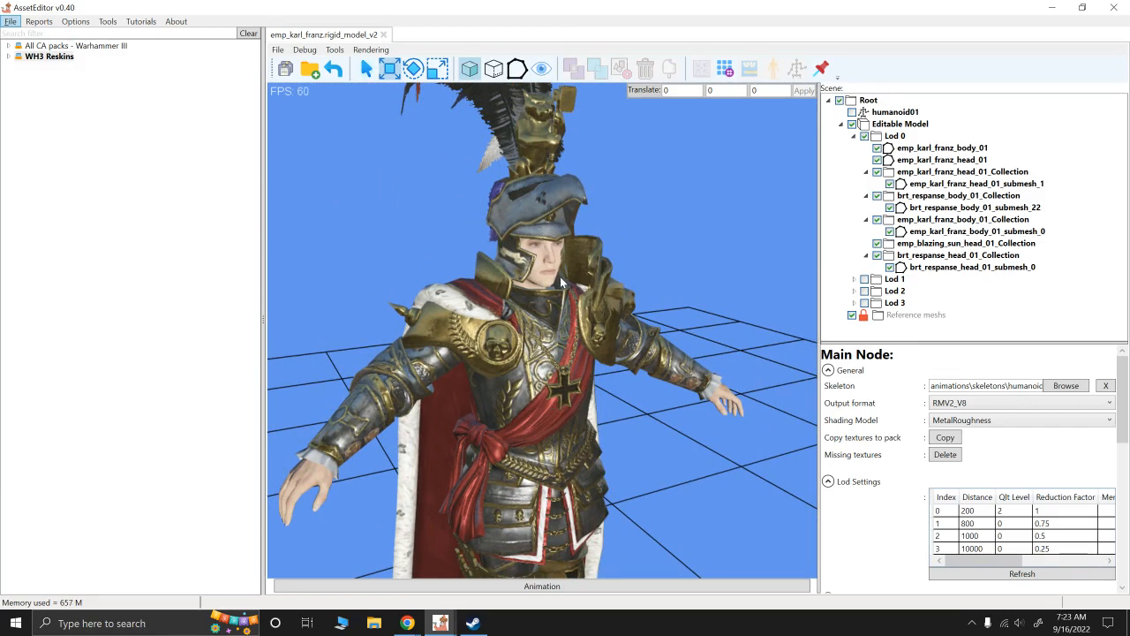
{"action": "left_click_drag", "start_coordinate": [561, 281], "coordinate": [268, 155], "text": "alt"}
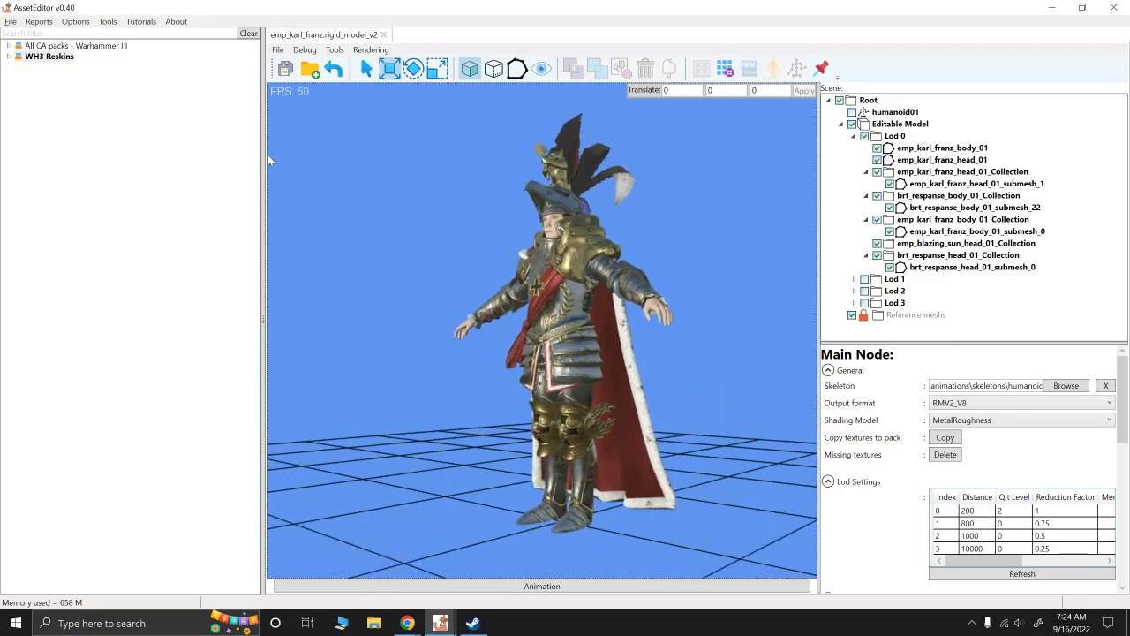
{"action": "left_click_drag", "start_coordinate": [466, 227], "coordinate": [539, 270], "text": "alt"}
{"action": "scroll", "coordinate": [558, 293], "scroll_direction": "up", "scroll_amount": 5}
{"action": "scroll", "coordinate": [537, 270], "scroll_direction": "down", "scroll_amount": 3}
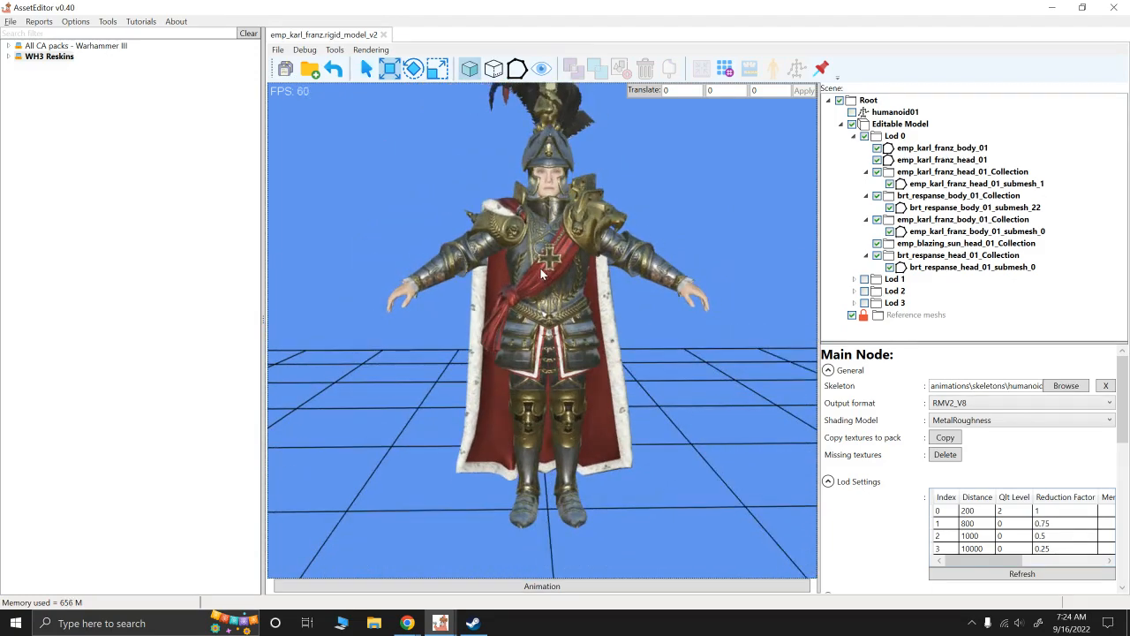
{"action": "right_click_drag", "start_coordinate": [539, 270], "coordinate": [509, 313], "text": "alt"}
{"action": "left_click_drag", "start_coordinate": [509, 312], "coordinate": [545, 346], "text": "alt"}
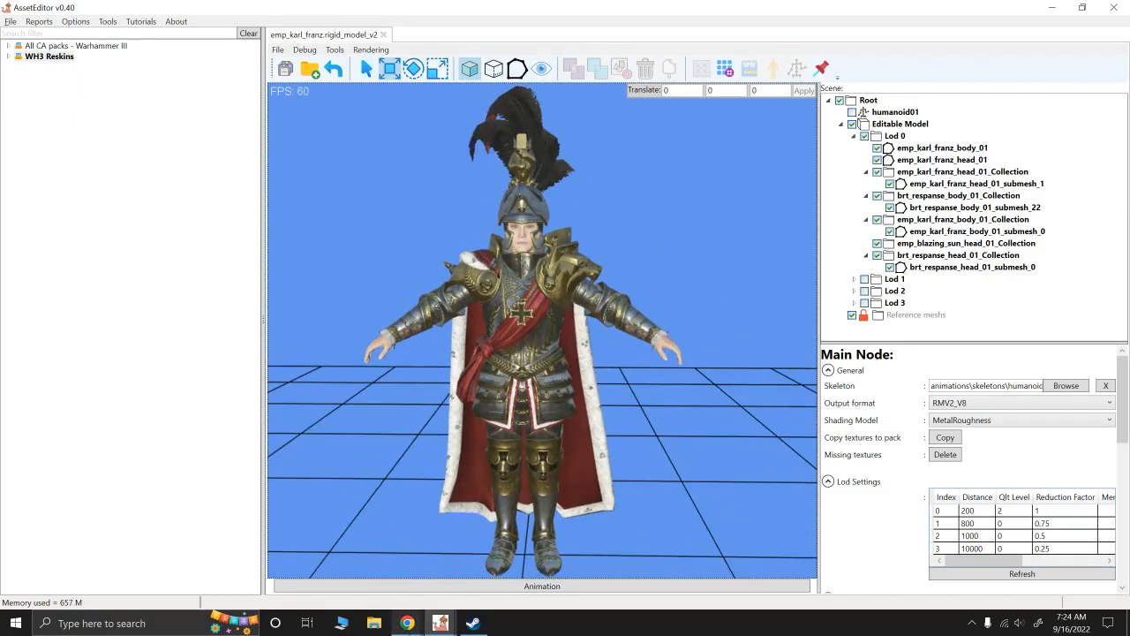